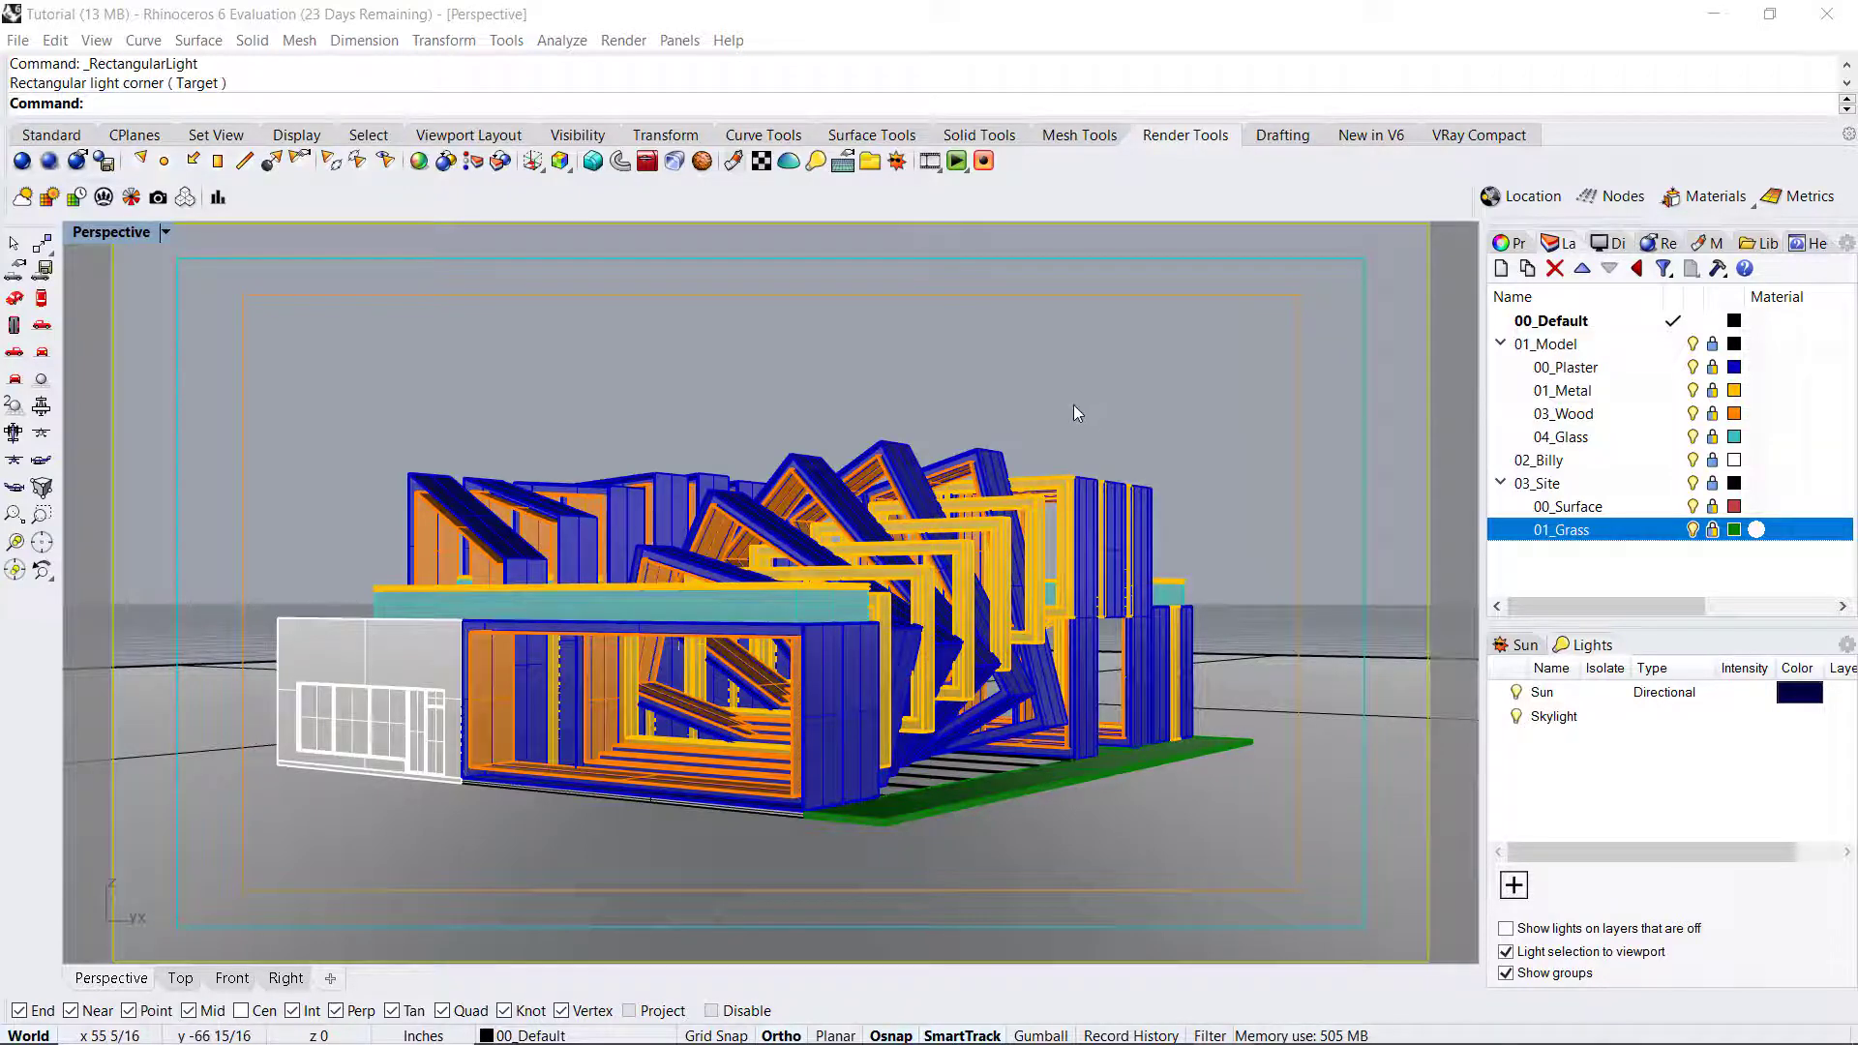
Step: Create a new top-level layer named 04_Lights and set its color to Magenta
click(1560, 588)
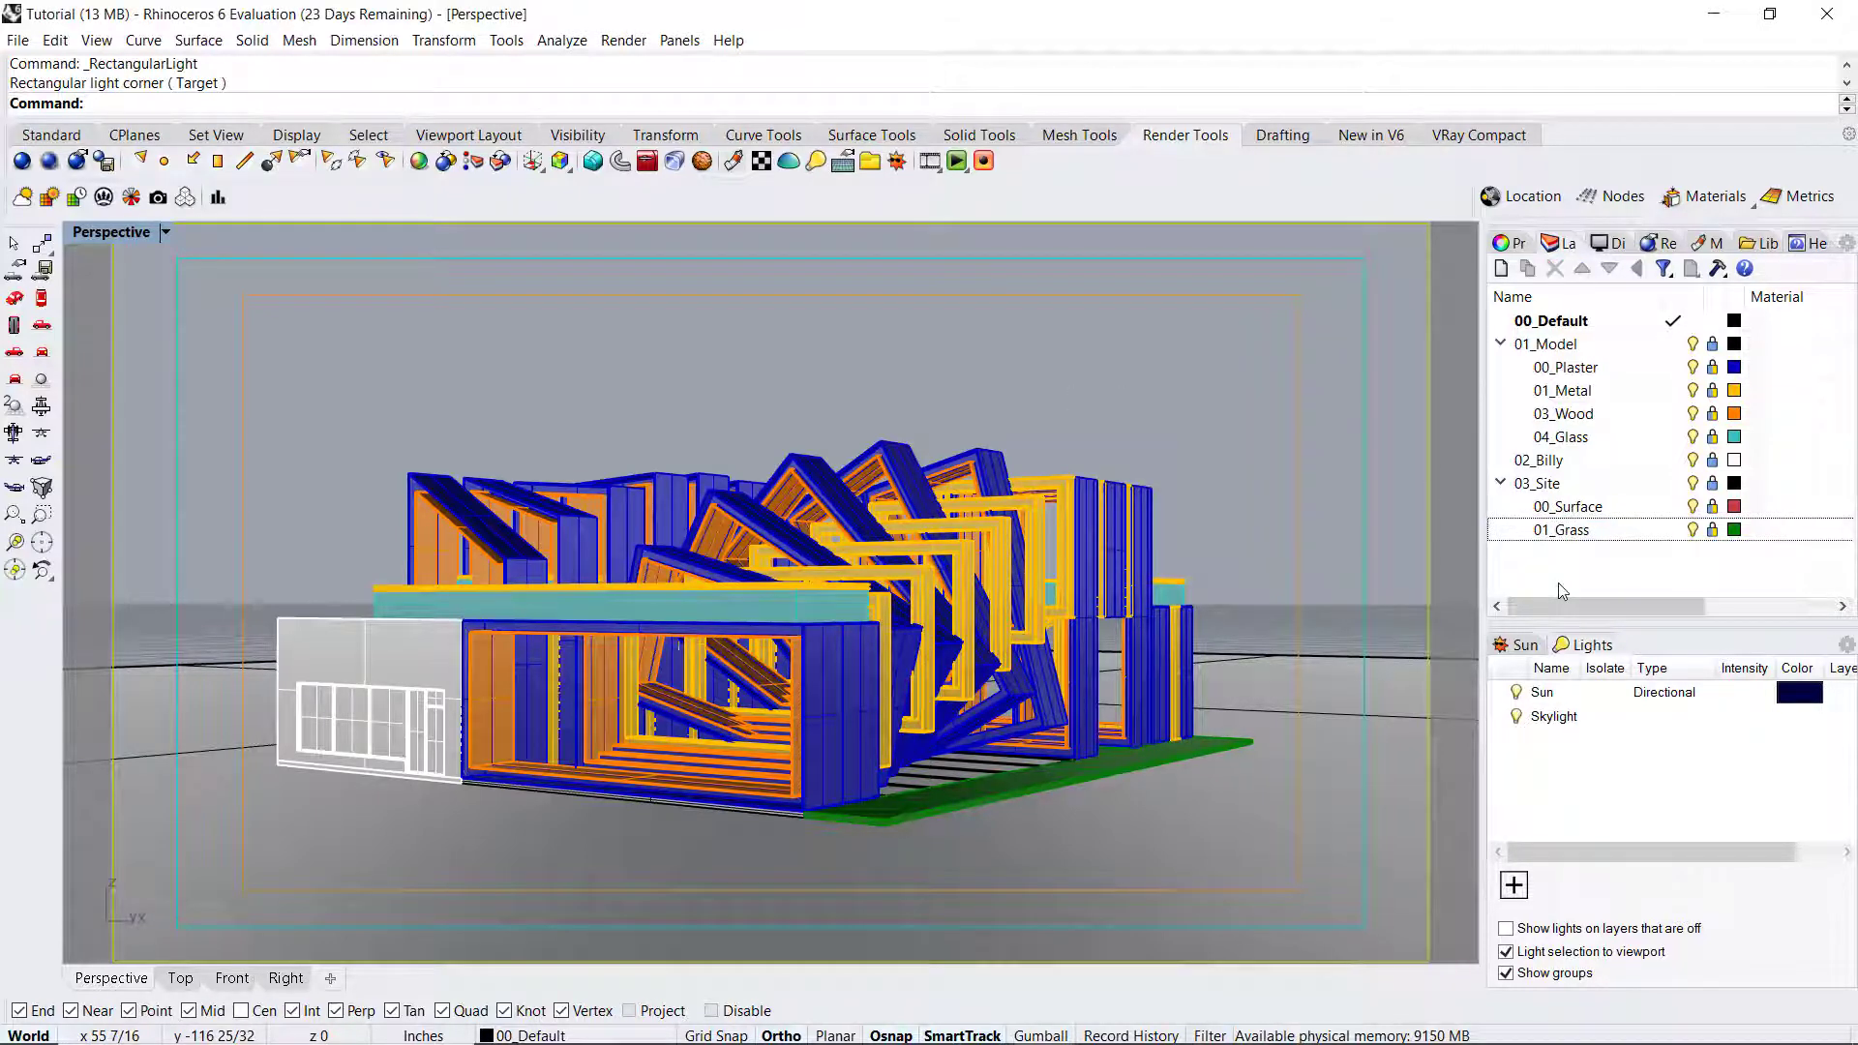
click(1501, 268)
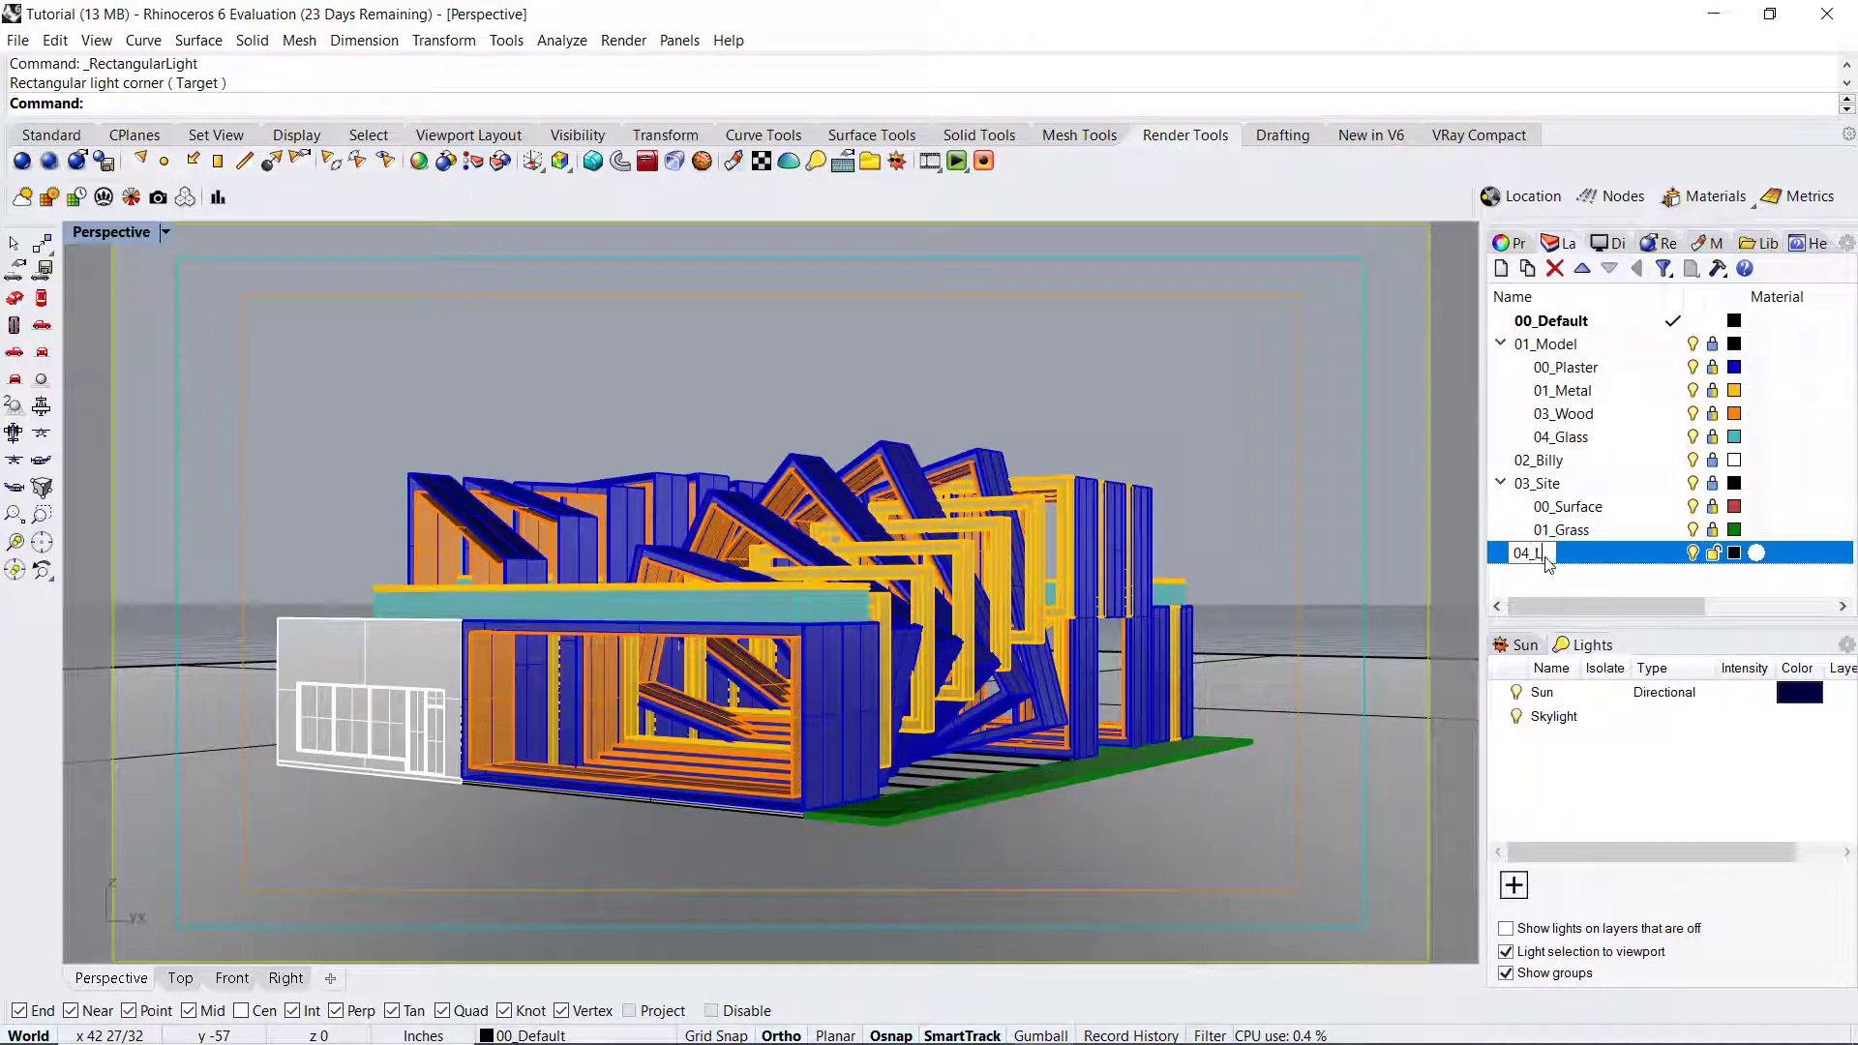
text(04_Lights)
key(Return)
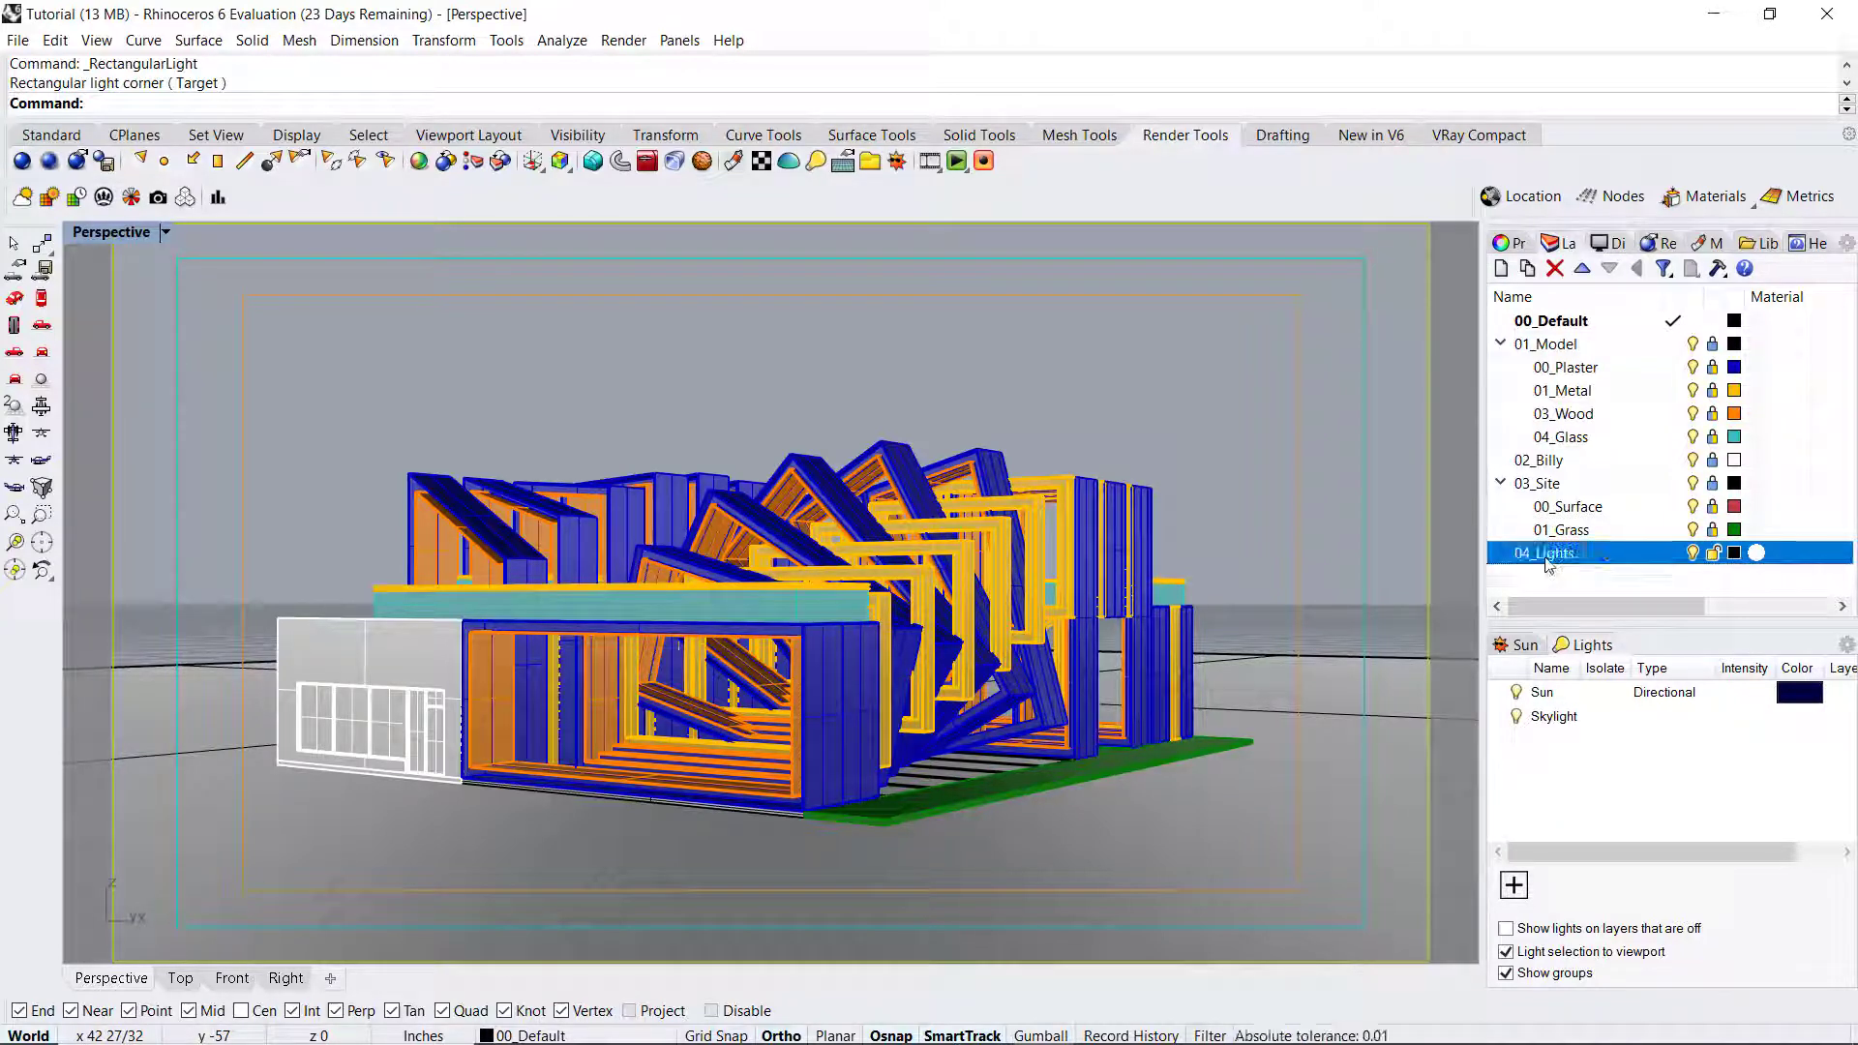
click(1734, 552)
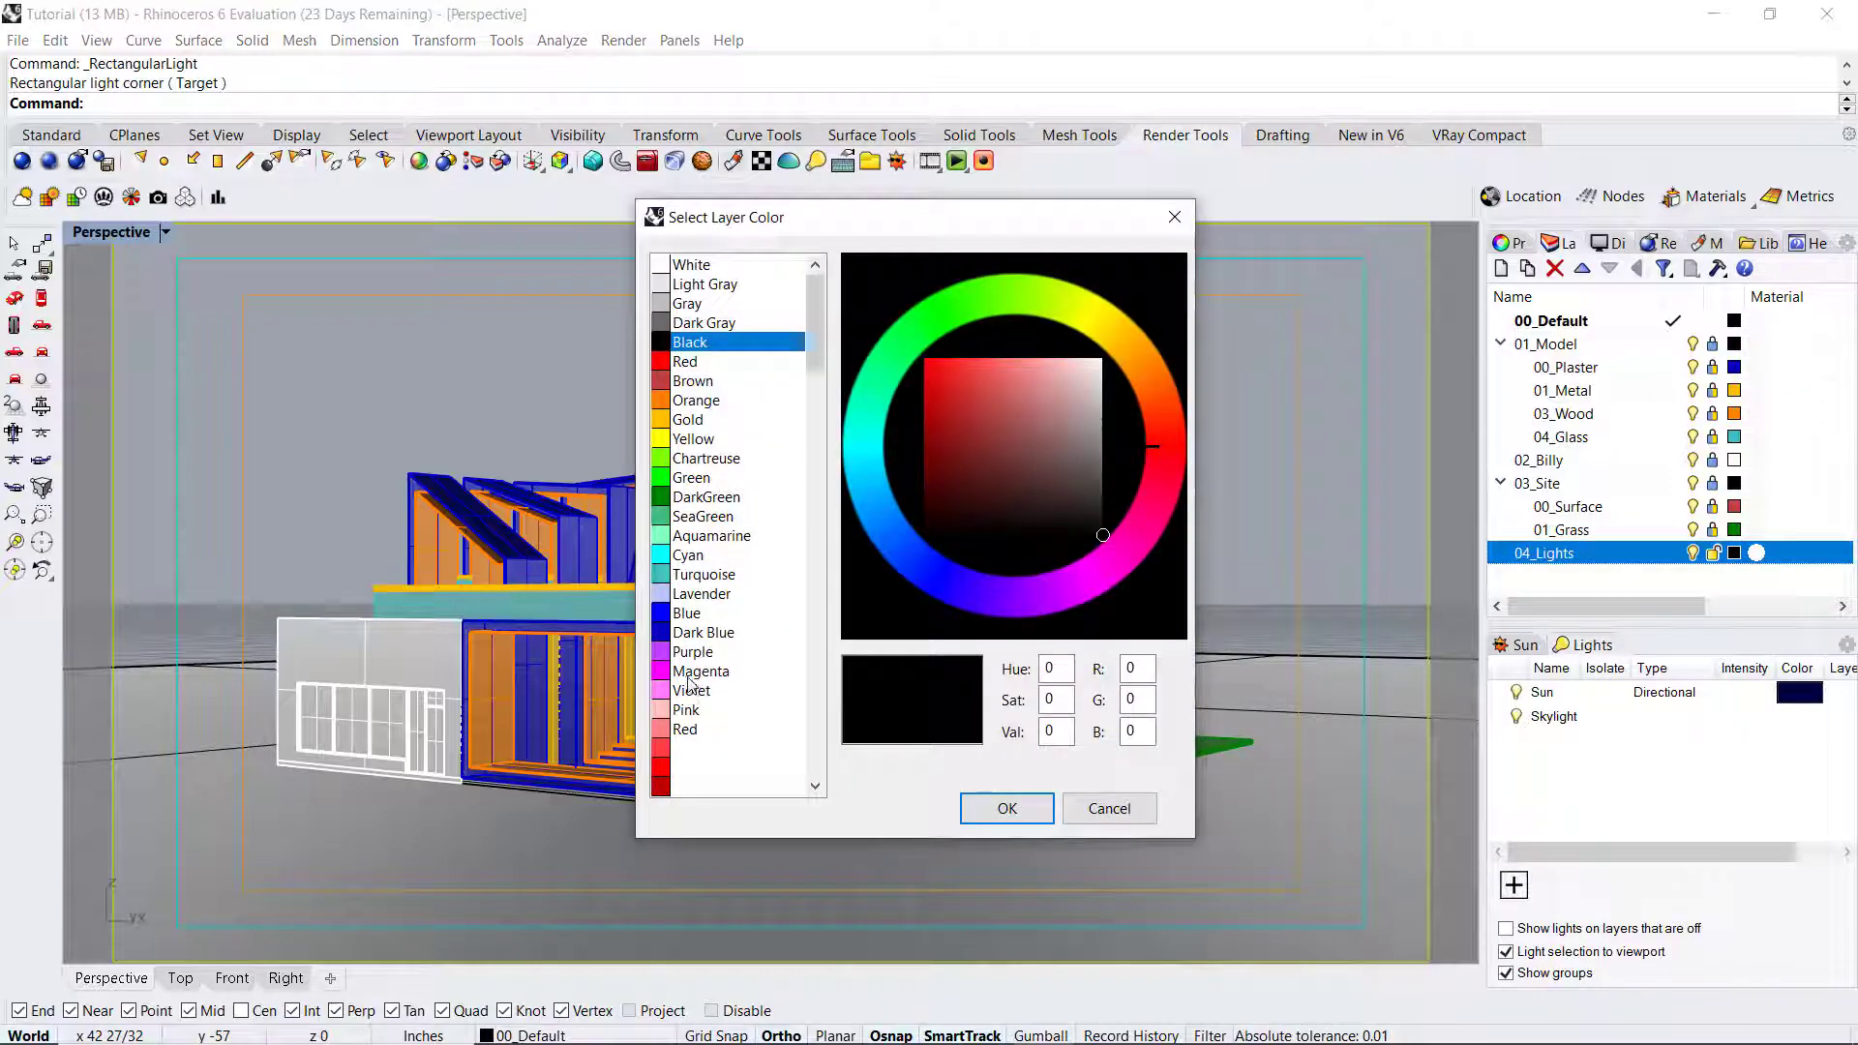
click(697, 672)
click(1007, 808)
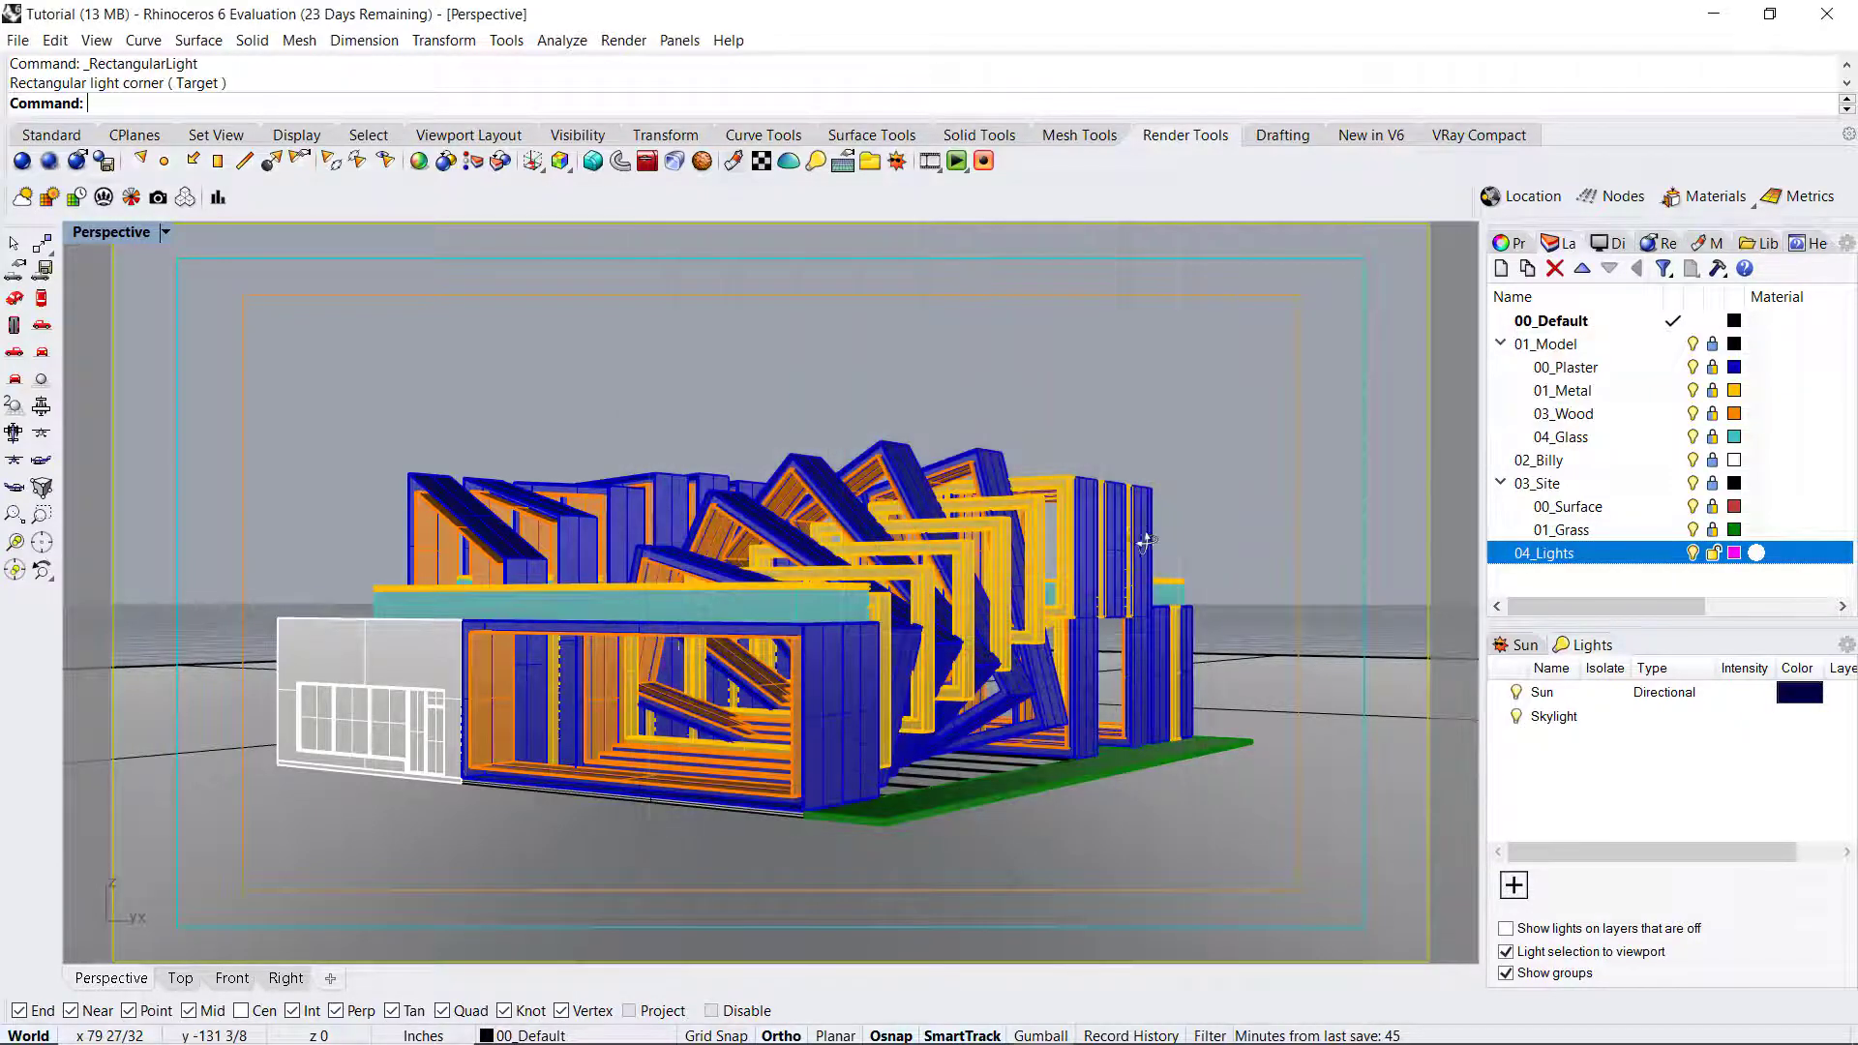
Step: Open the Sun settings, float them over the viewport and switch the sun off
right_drag(1145, 542, 1080, 624)
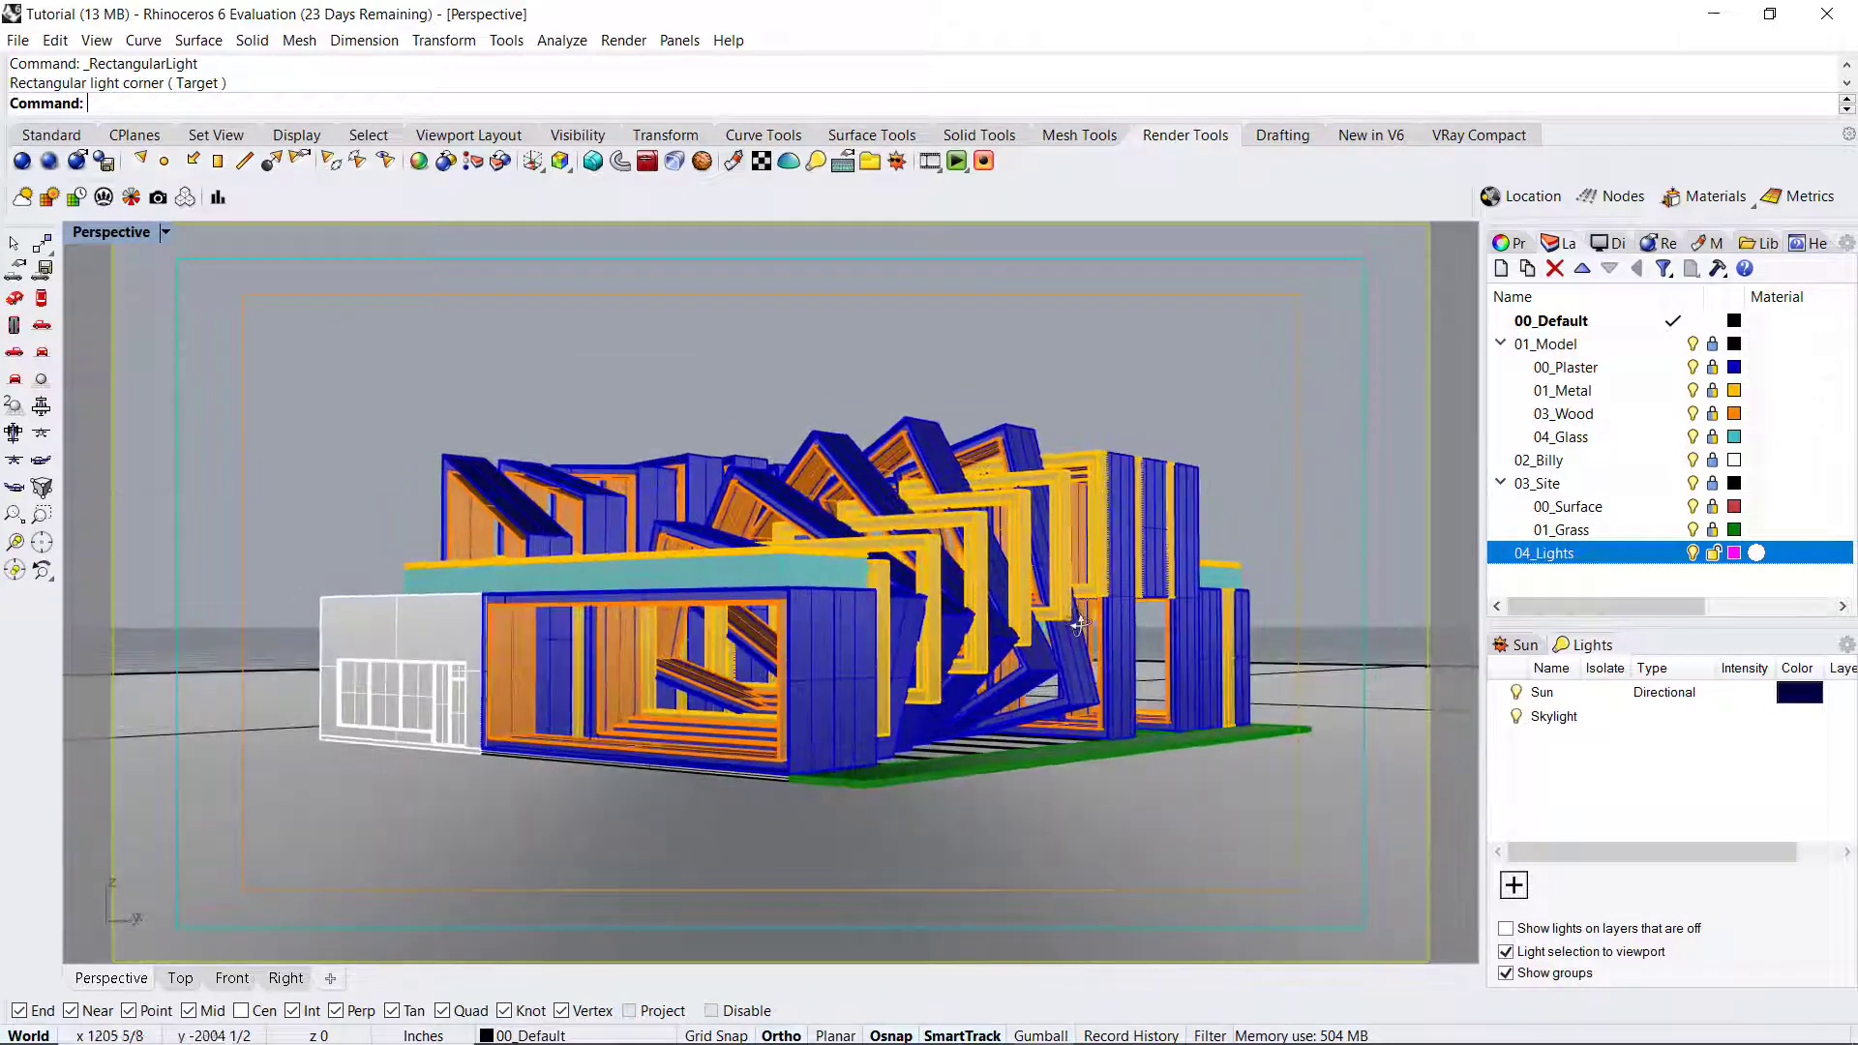
right_drag(995, 541, 1000, 559)
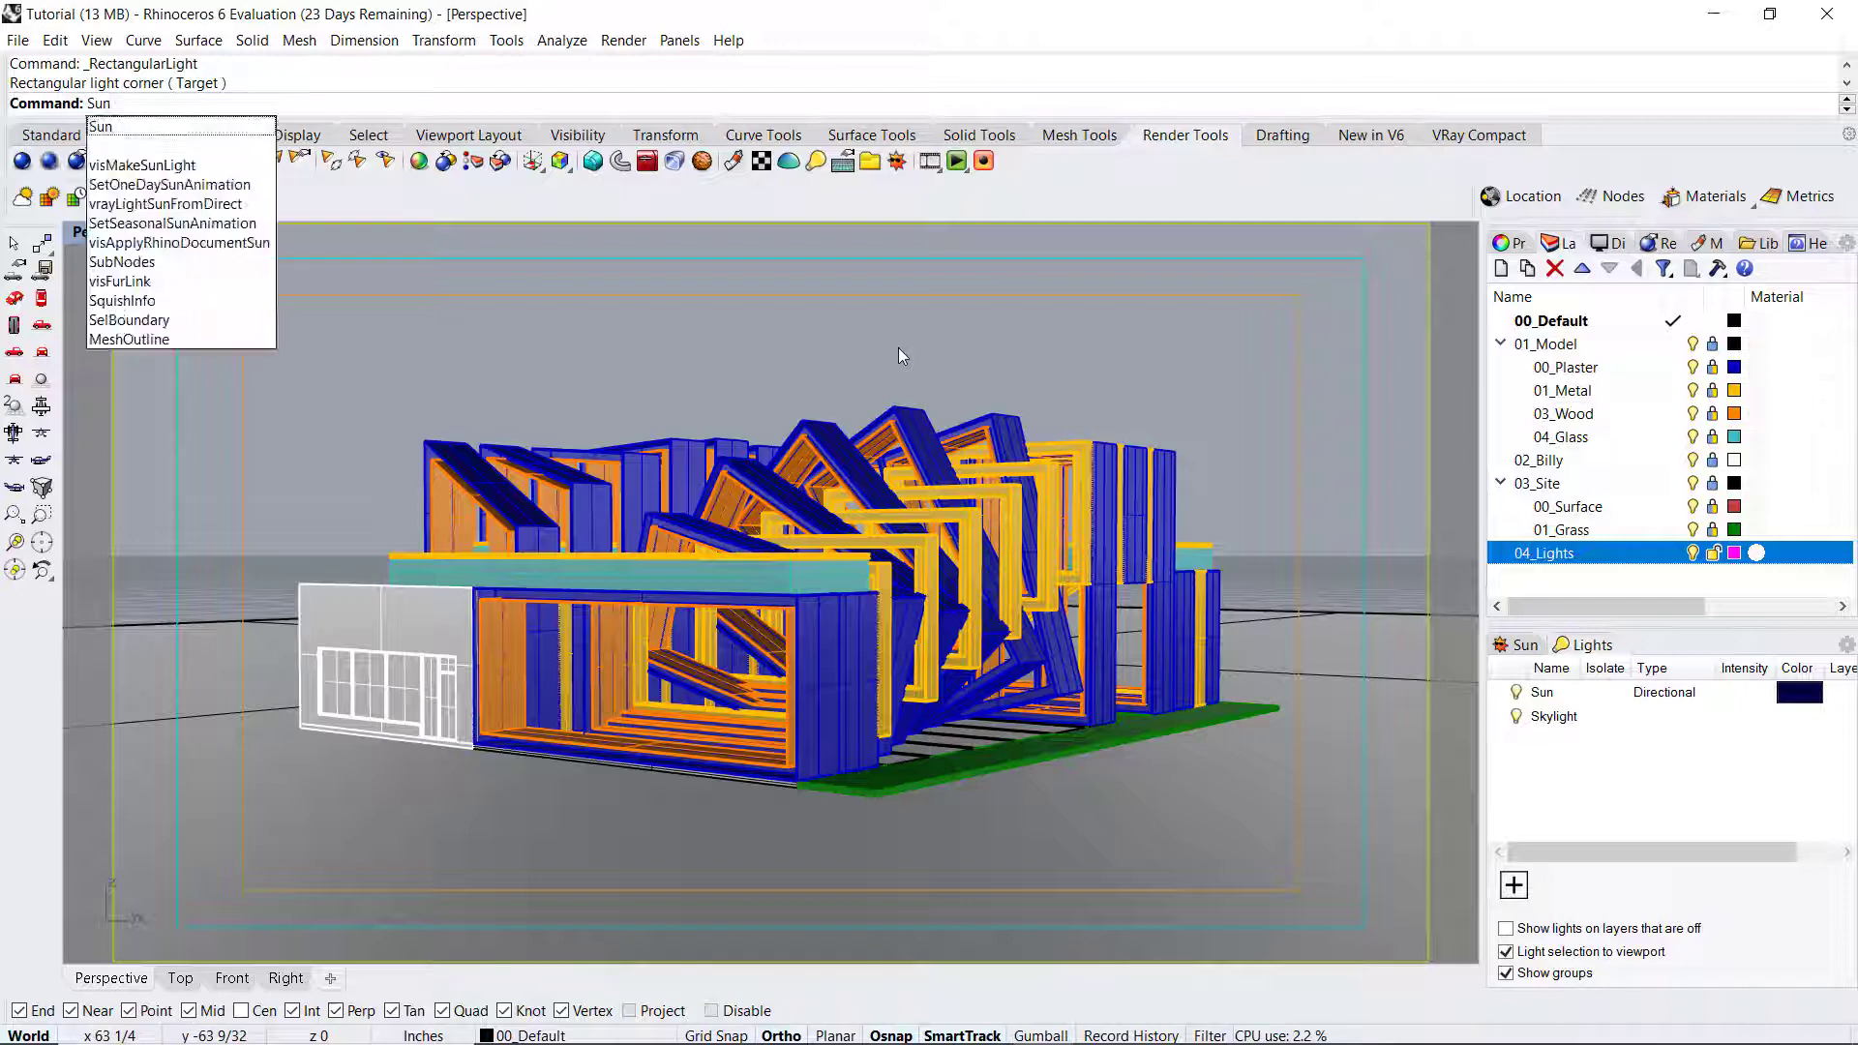
key(Return)
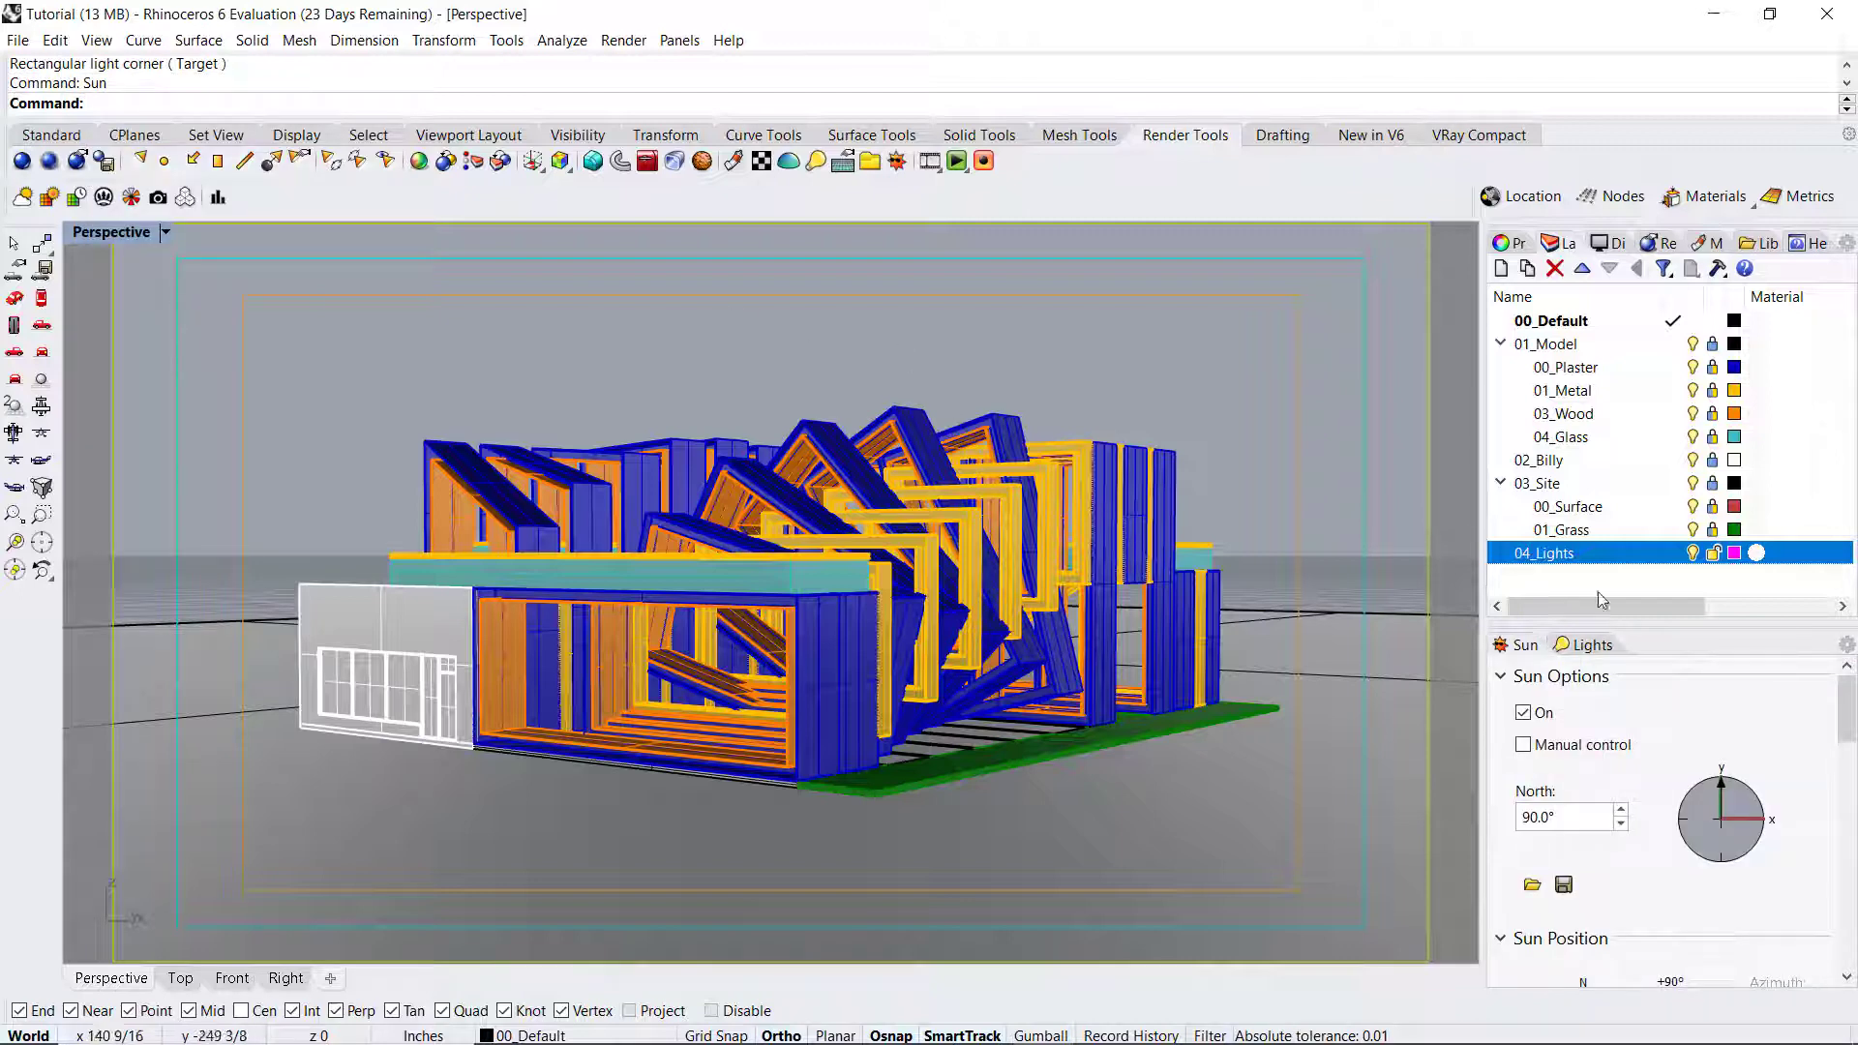
drag(1693, 630, 686, 368)
click(548, 450)
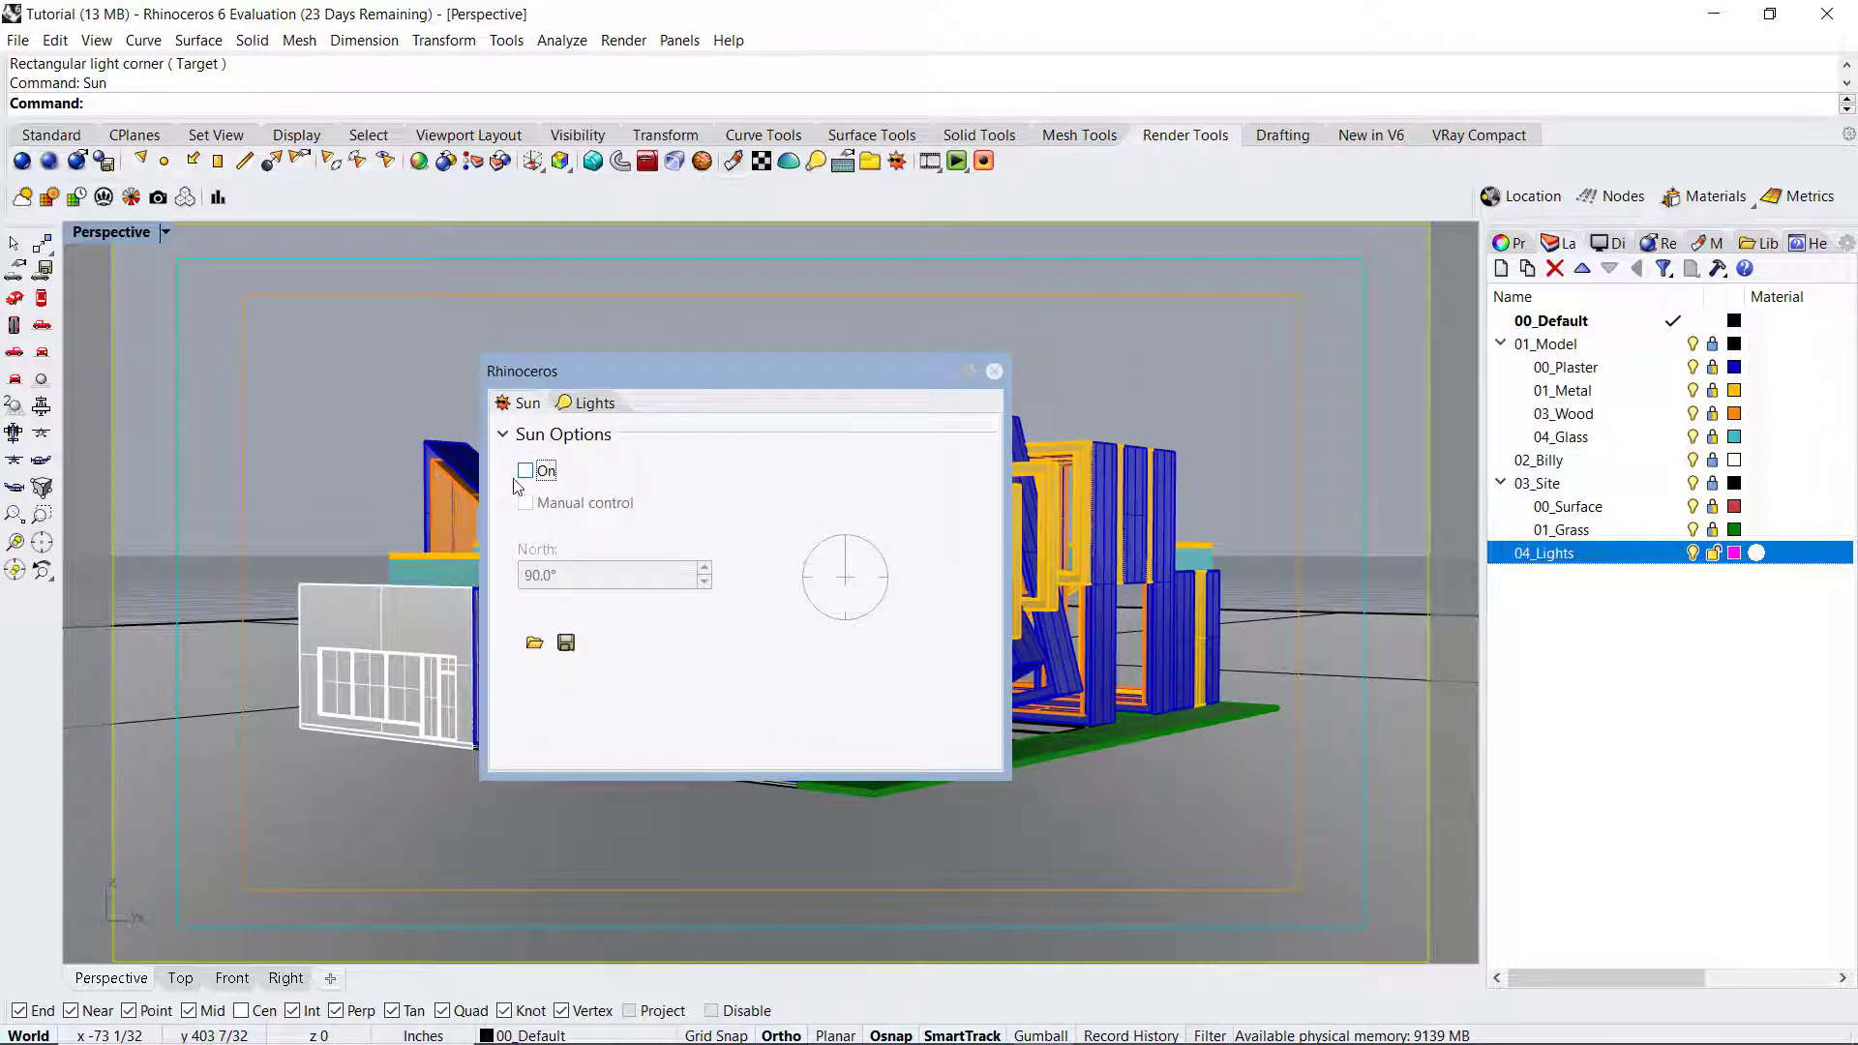
Step: Set the Perspective viewport to Rendered display mode and switch the sun on
click(166, 233)
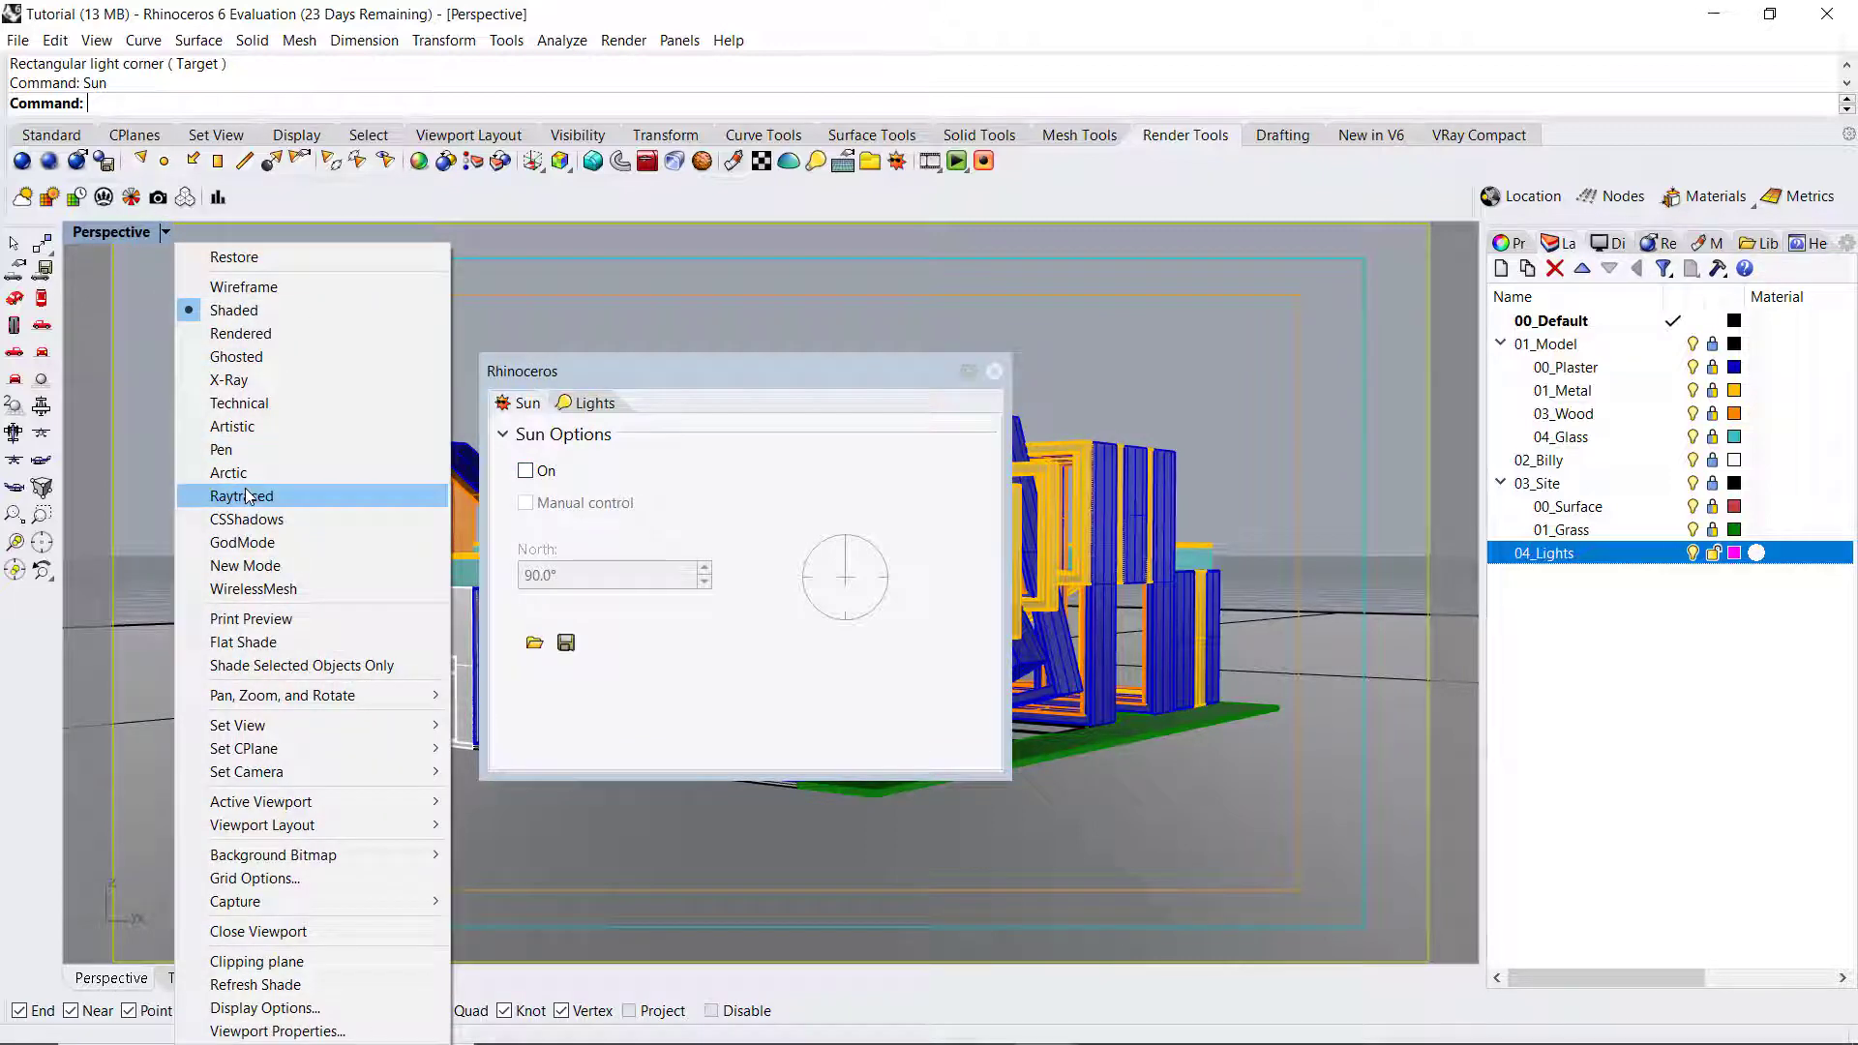
click(240, 333)
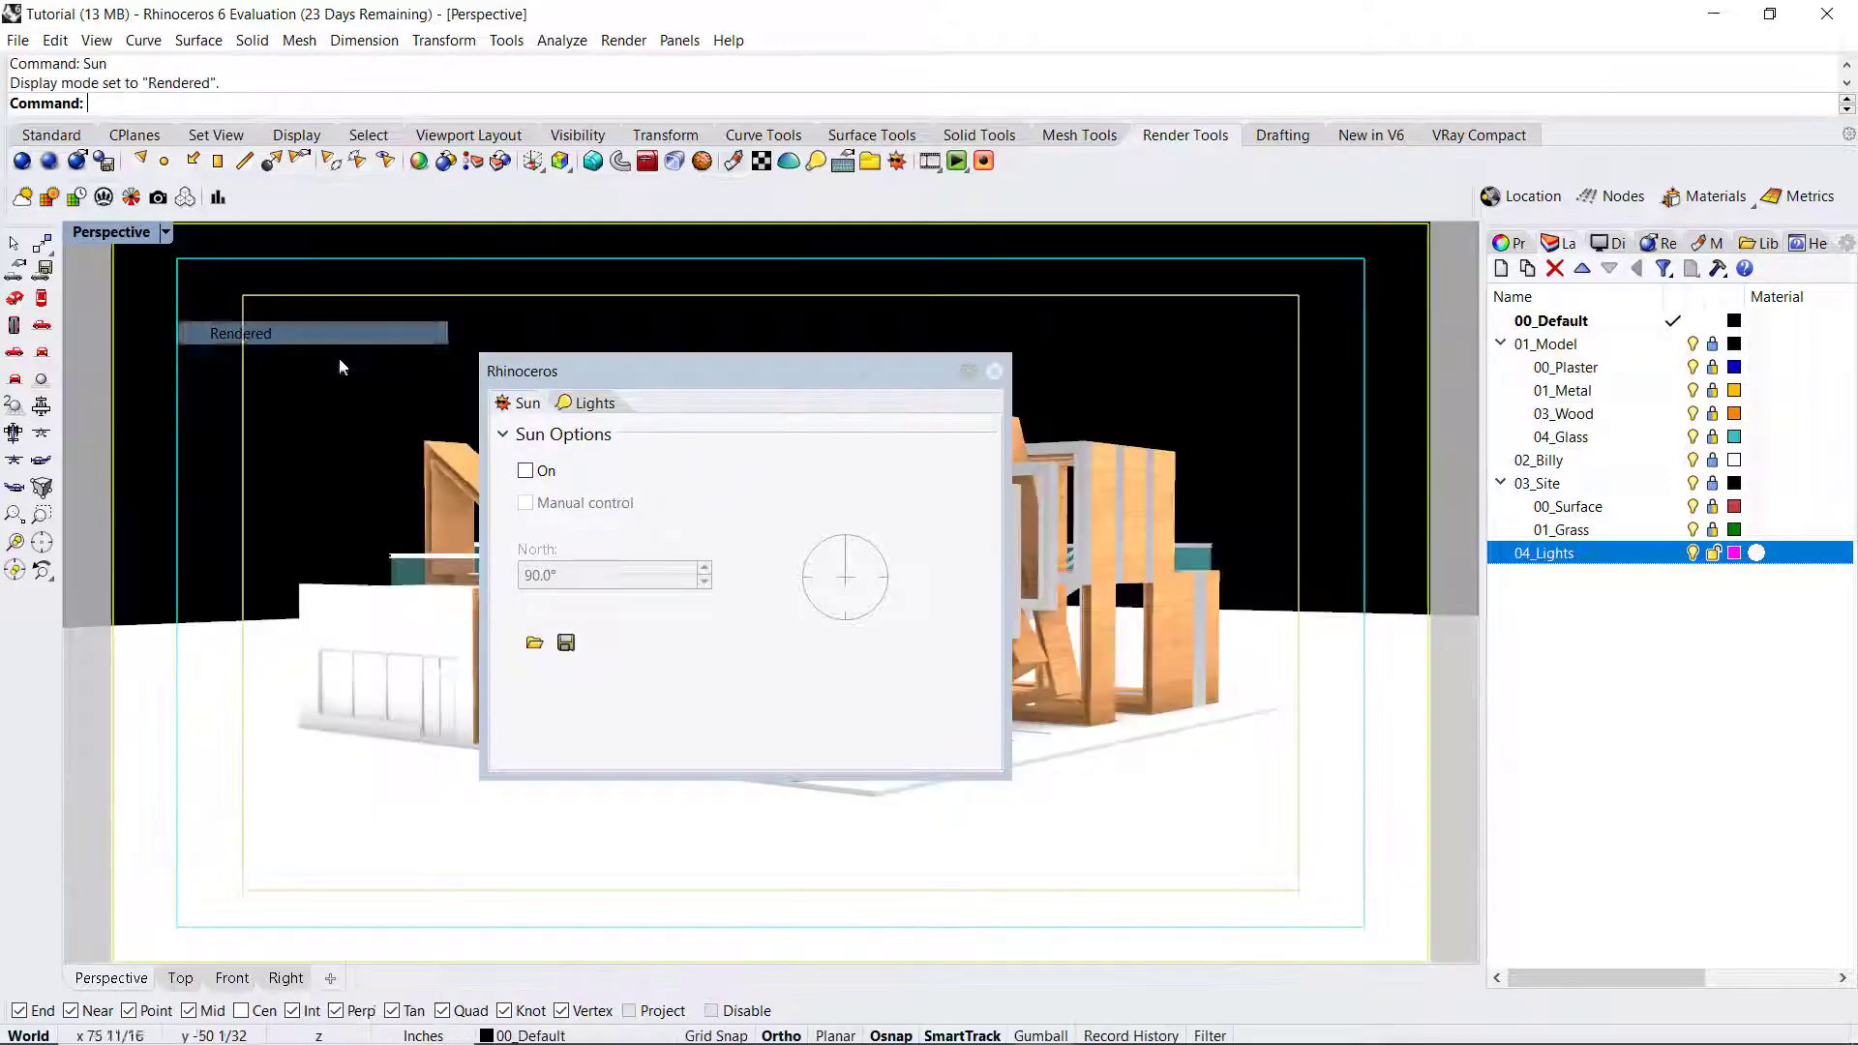
click(524, 471)
mouse_move(1159, 432)
right_down()
mouse_move(1185, 401)
mouse_move(1183, 419)
right_up()
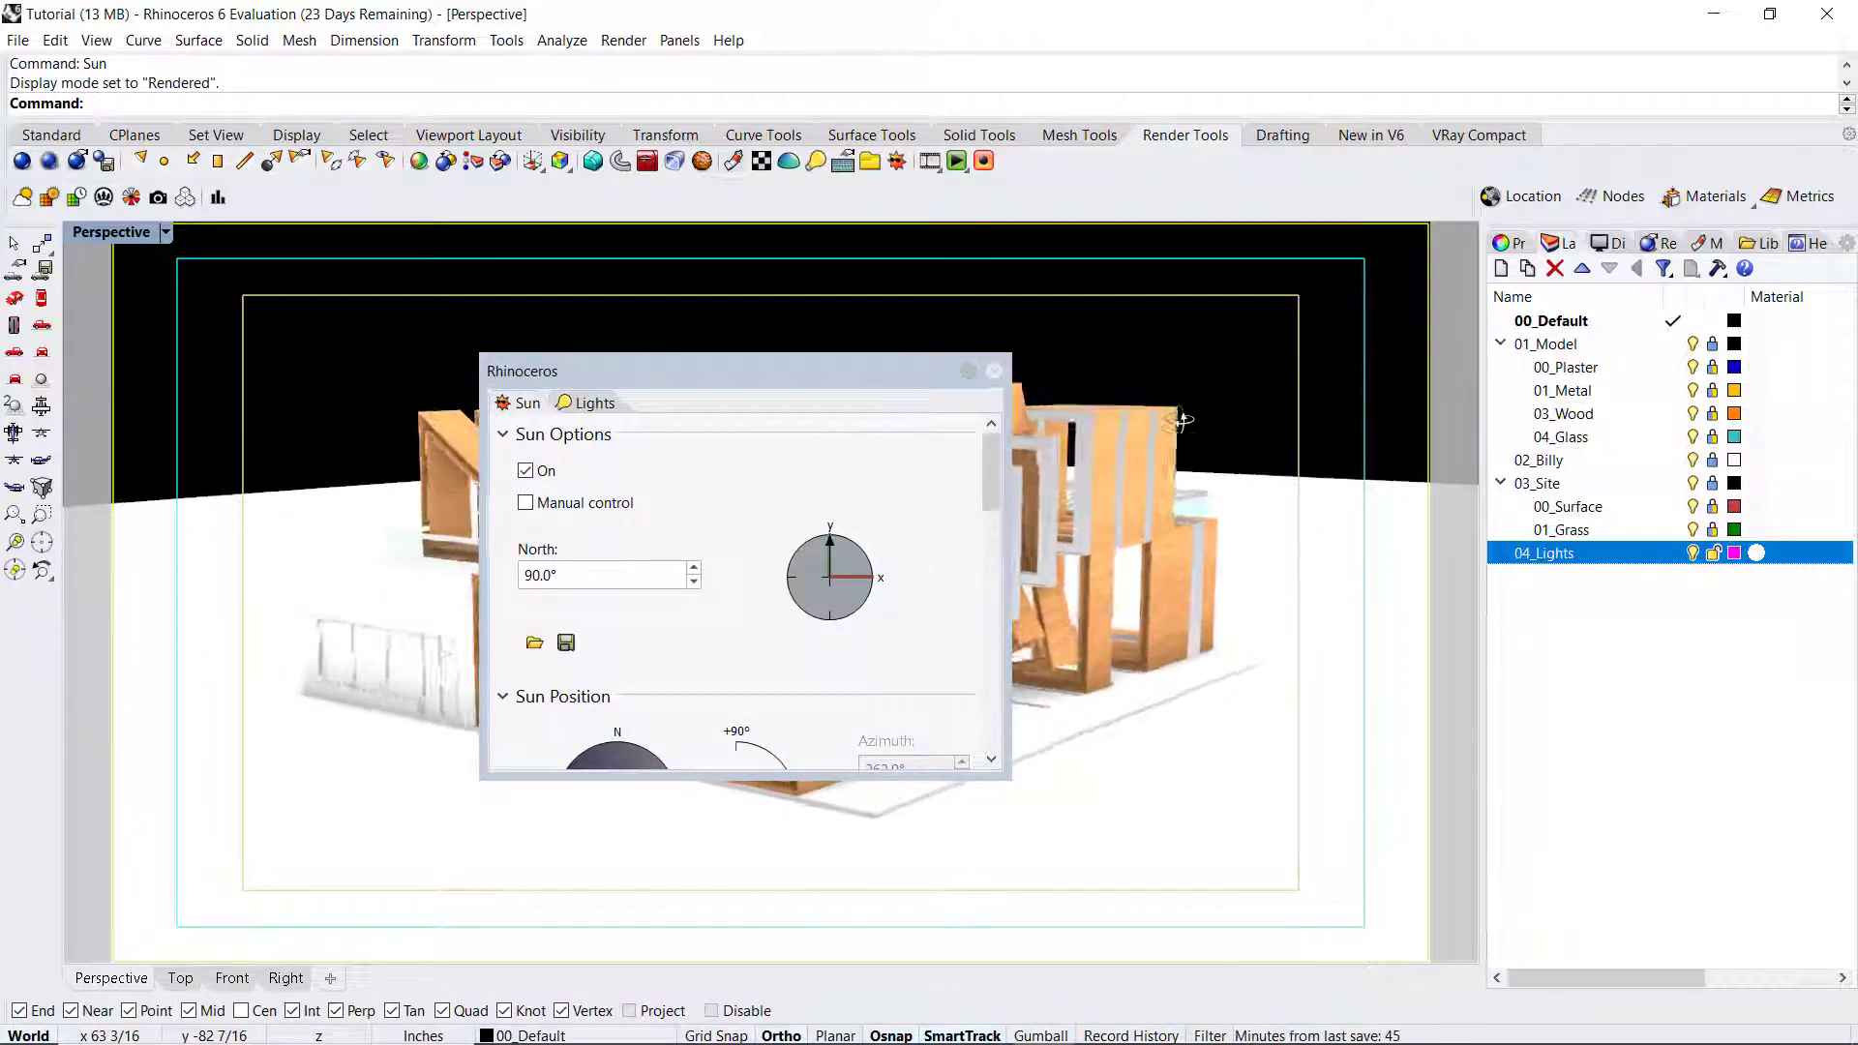
Step: Switch off the Skylight in the lights list and move the floating window clear of the model
drag(815, 371, 760, 391)
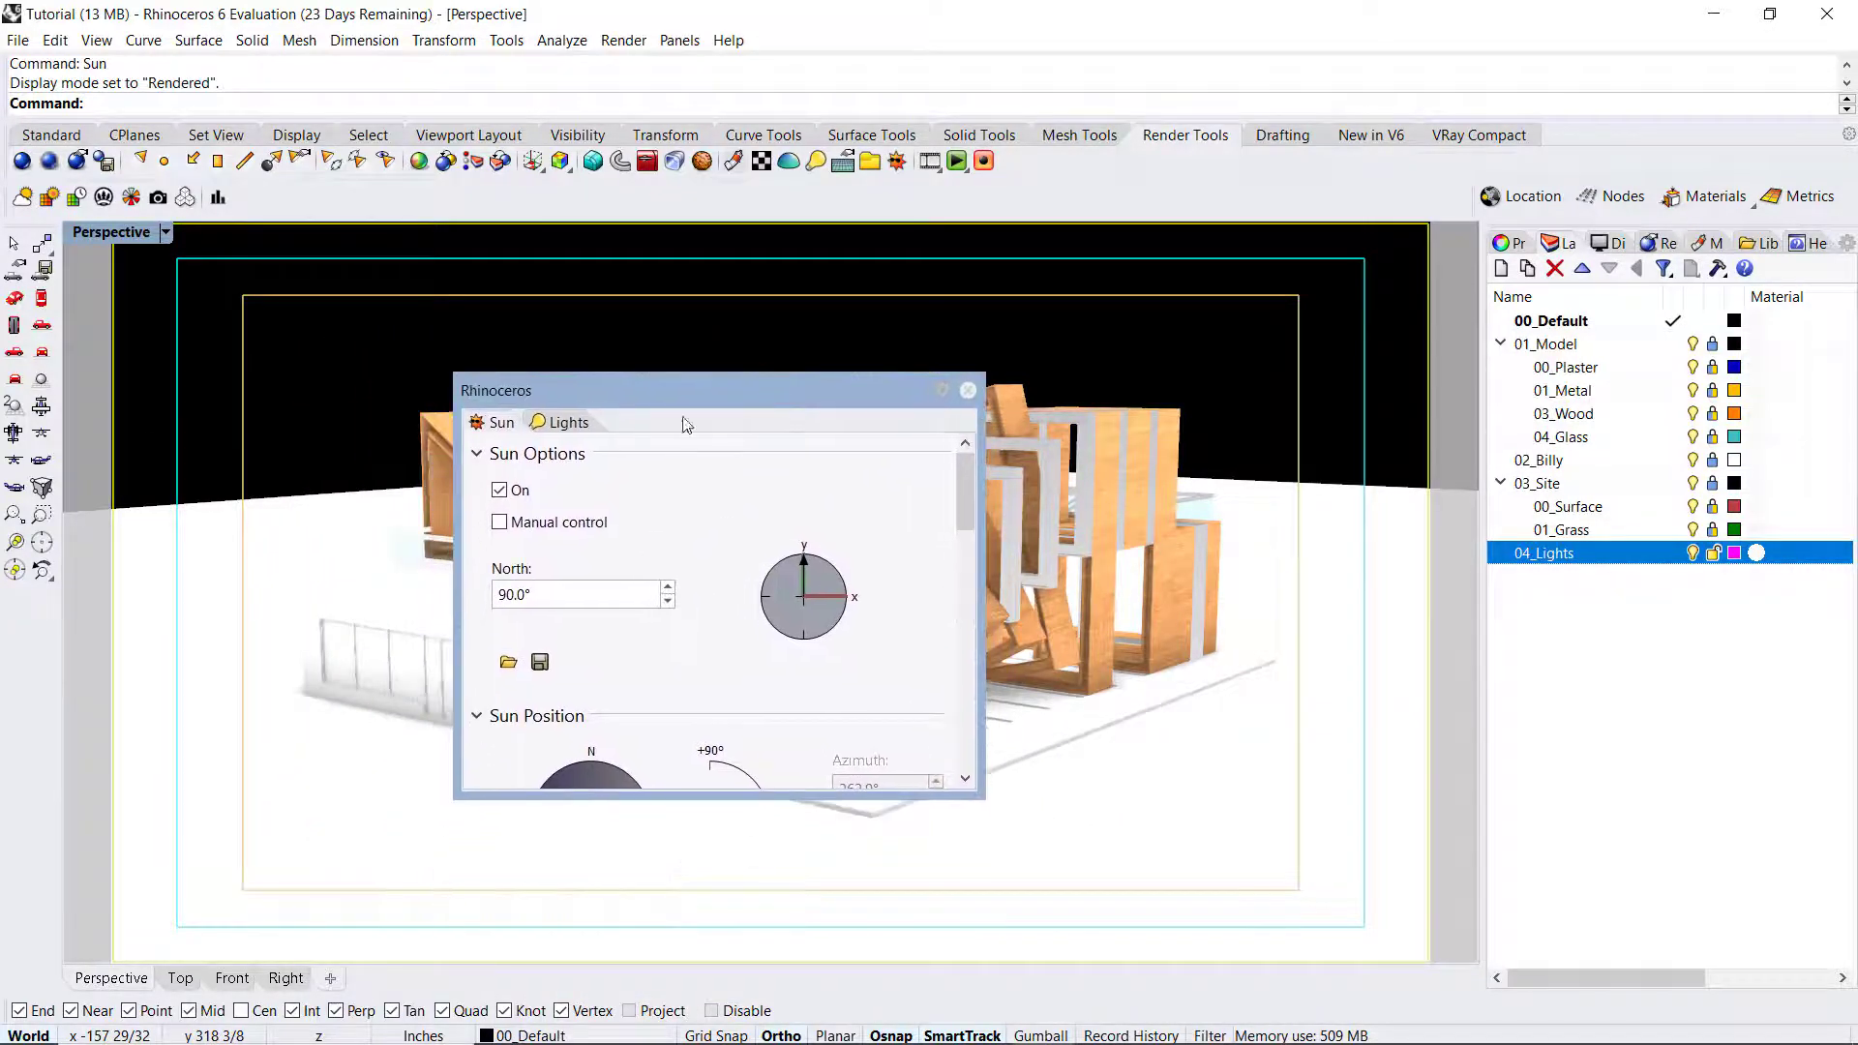
click(569, 424)
click(491, 495)
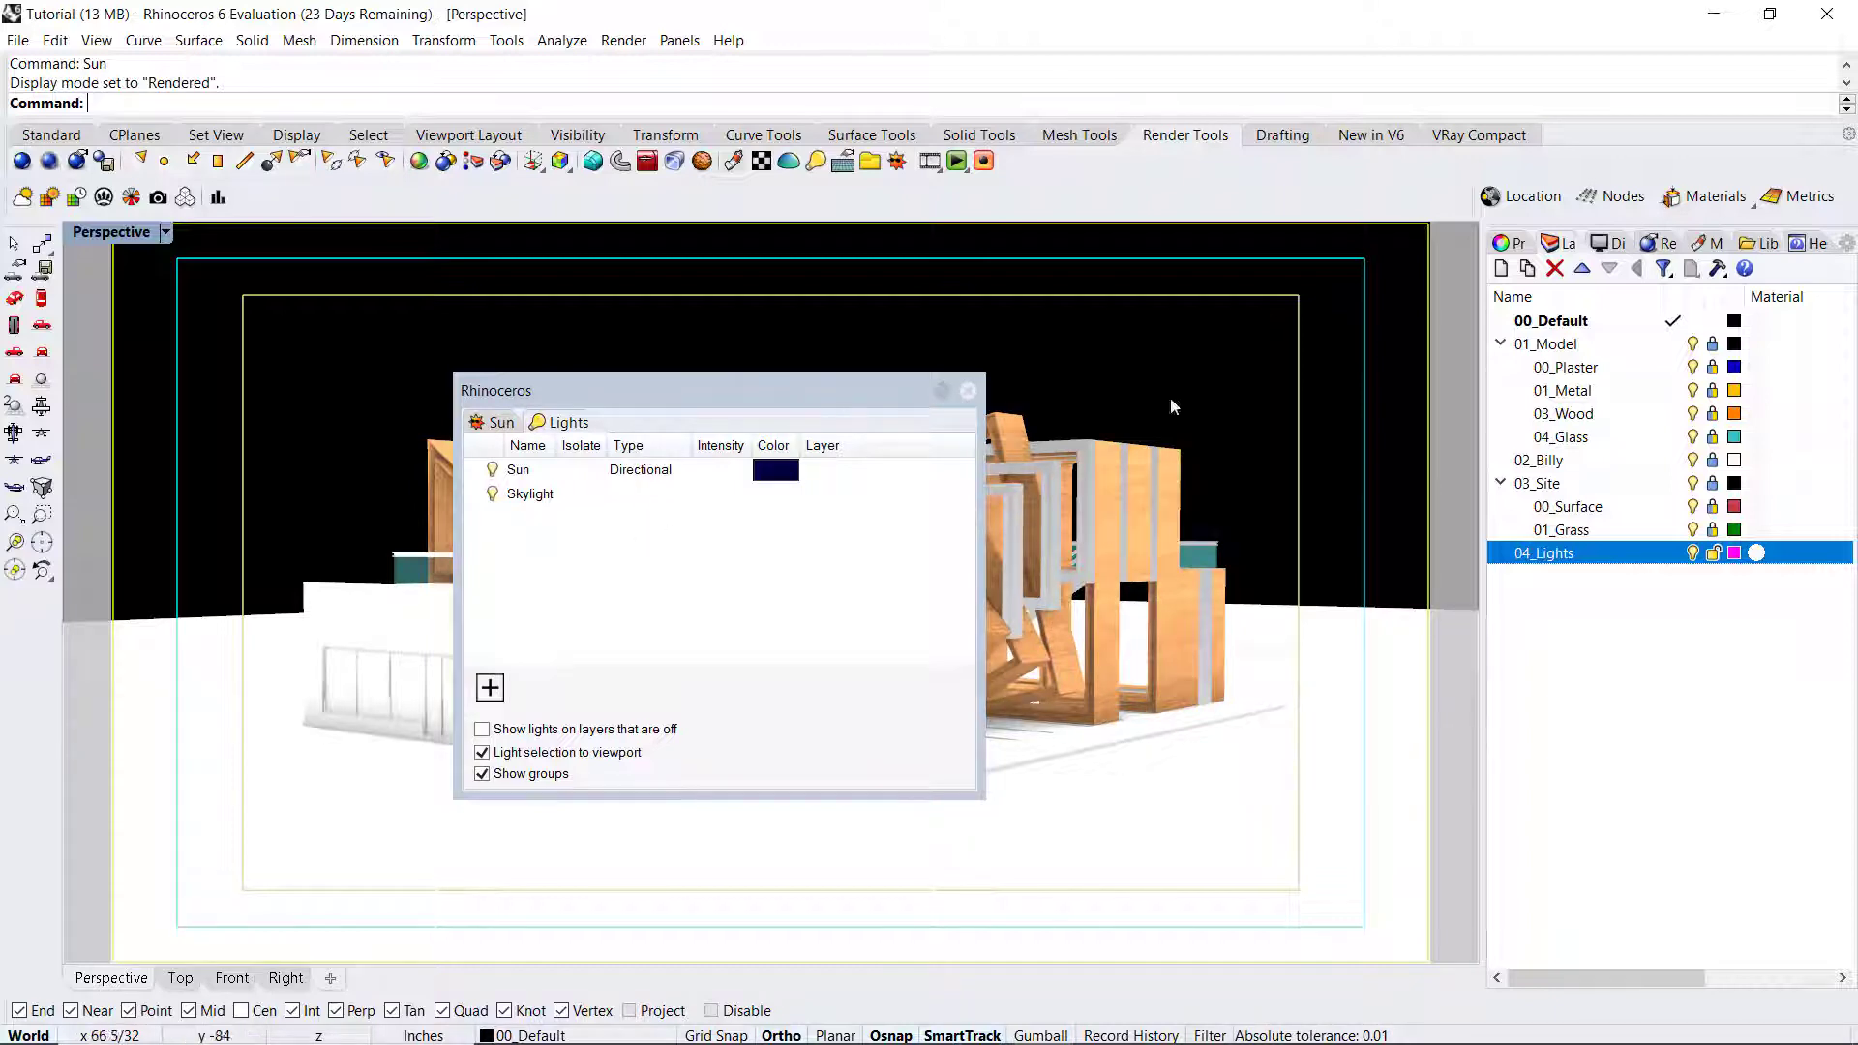
mouse_move(1117, 408)
right_down()
mouse_move(1108, 667)
mouse_move(1098, 428)
right_up()
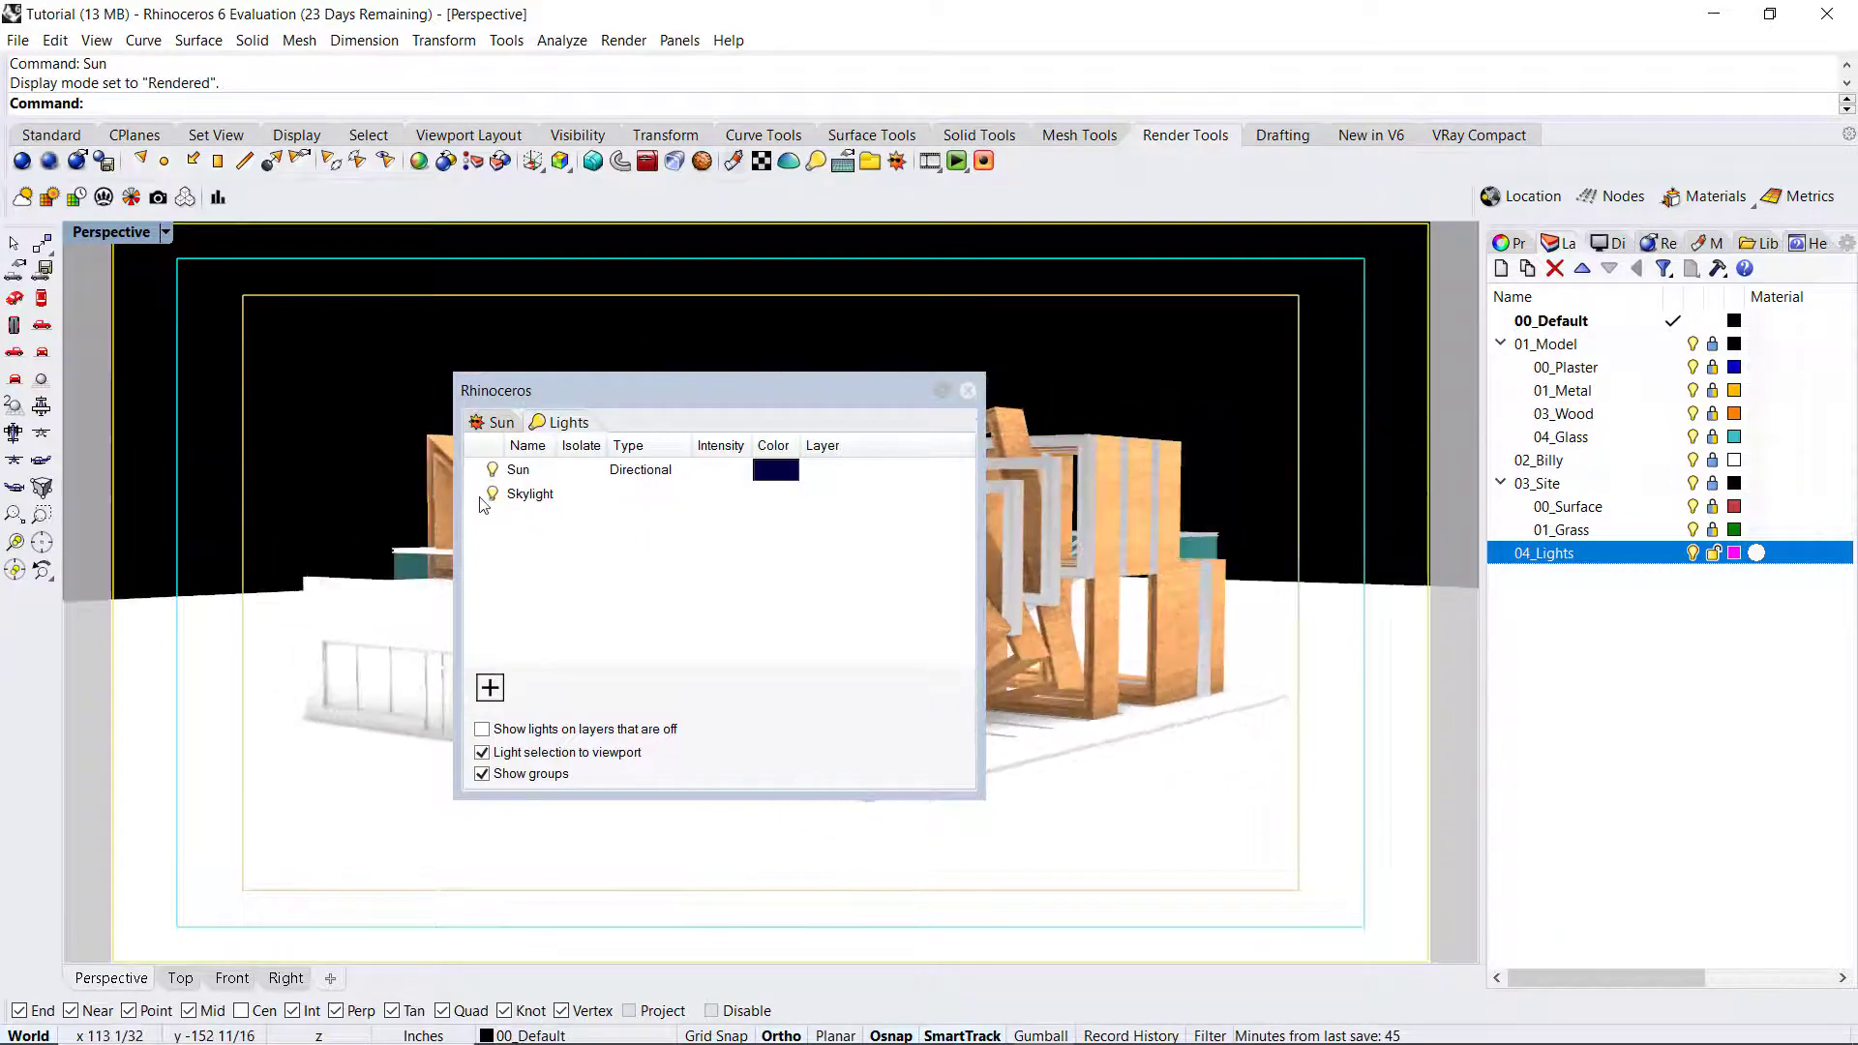
click(493, 495)
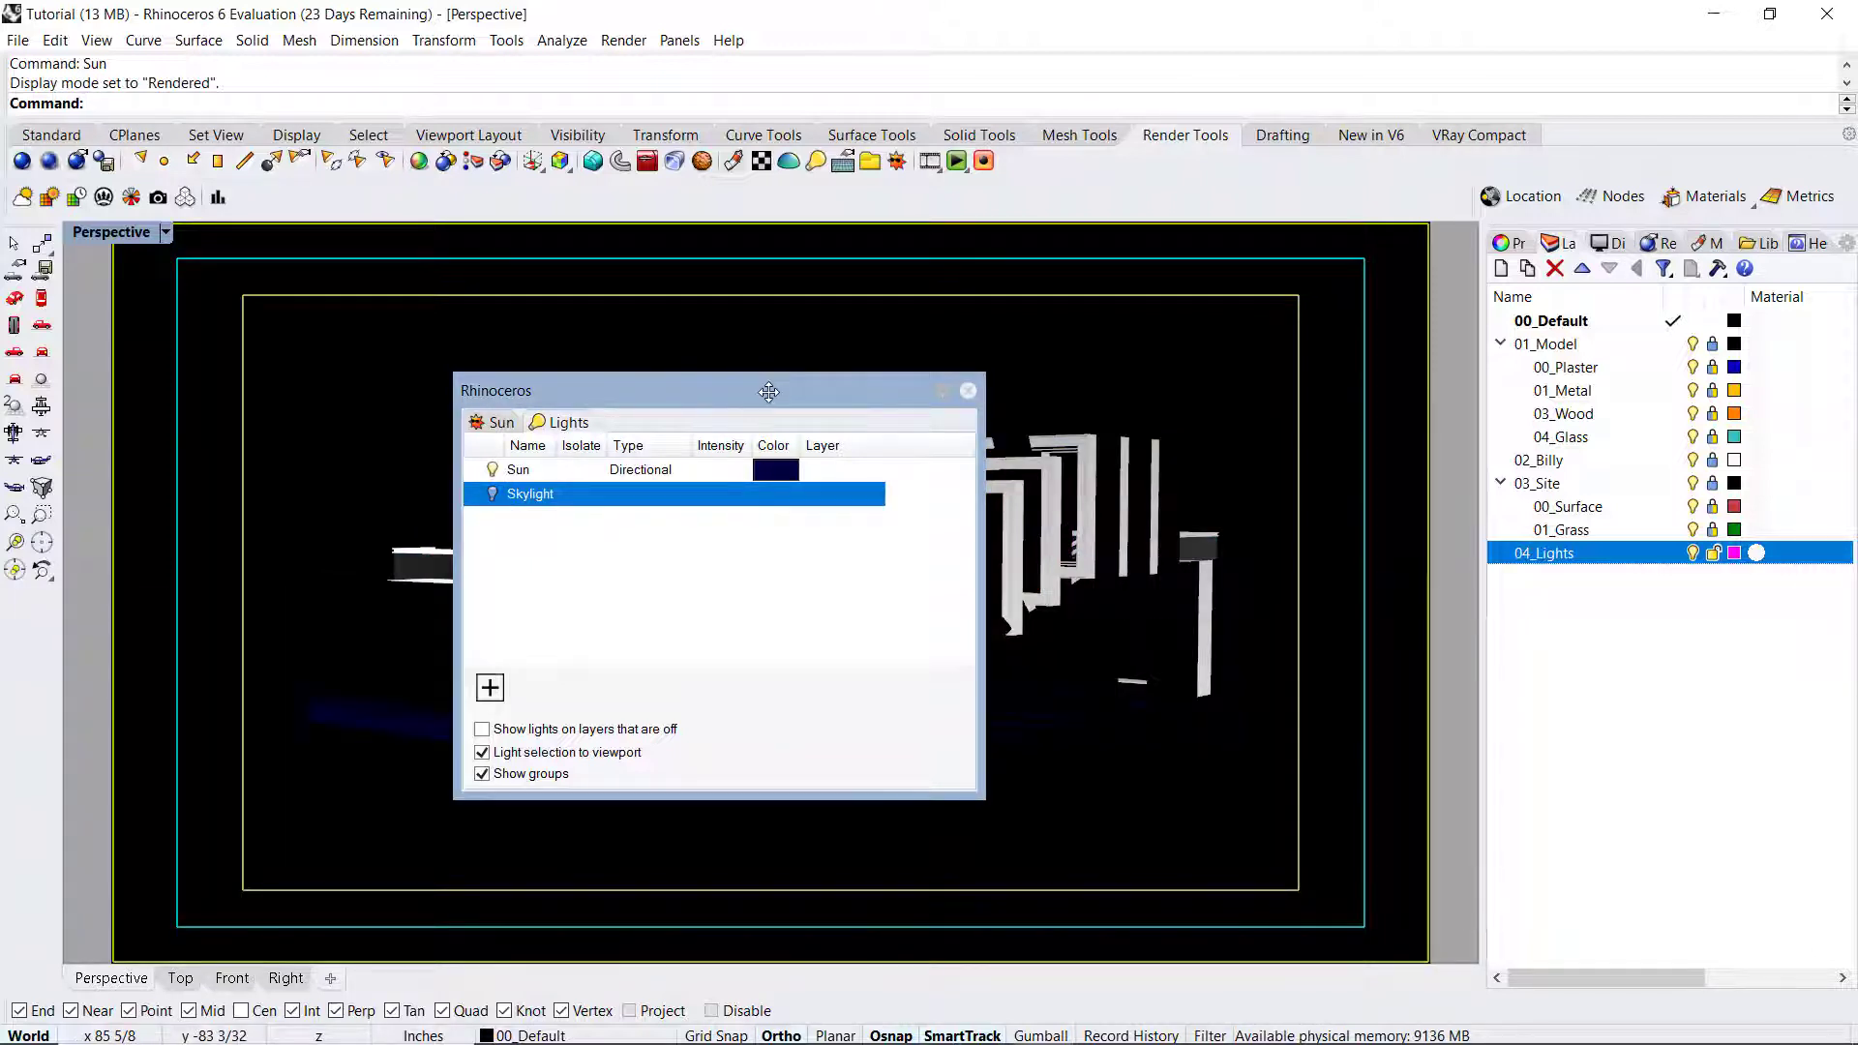
drag(768, 391, 1086, 394)
right_drag(383, 584, 542, 593)
scroll(544, 589, up, 4)
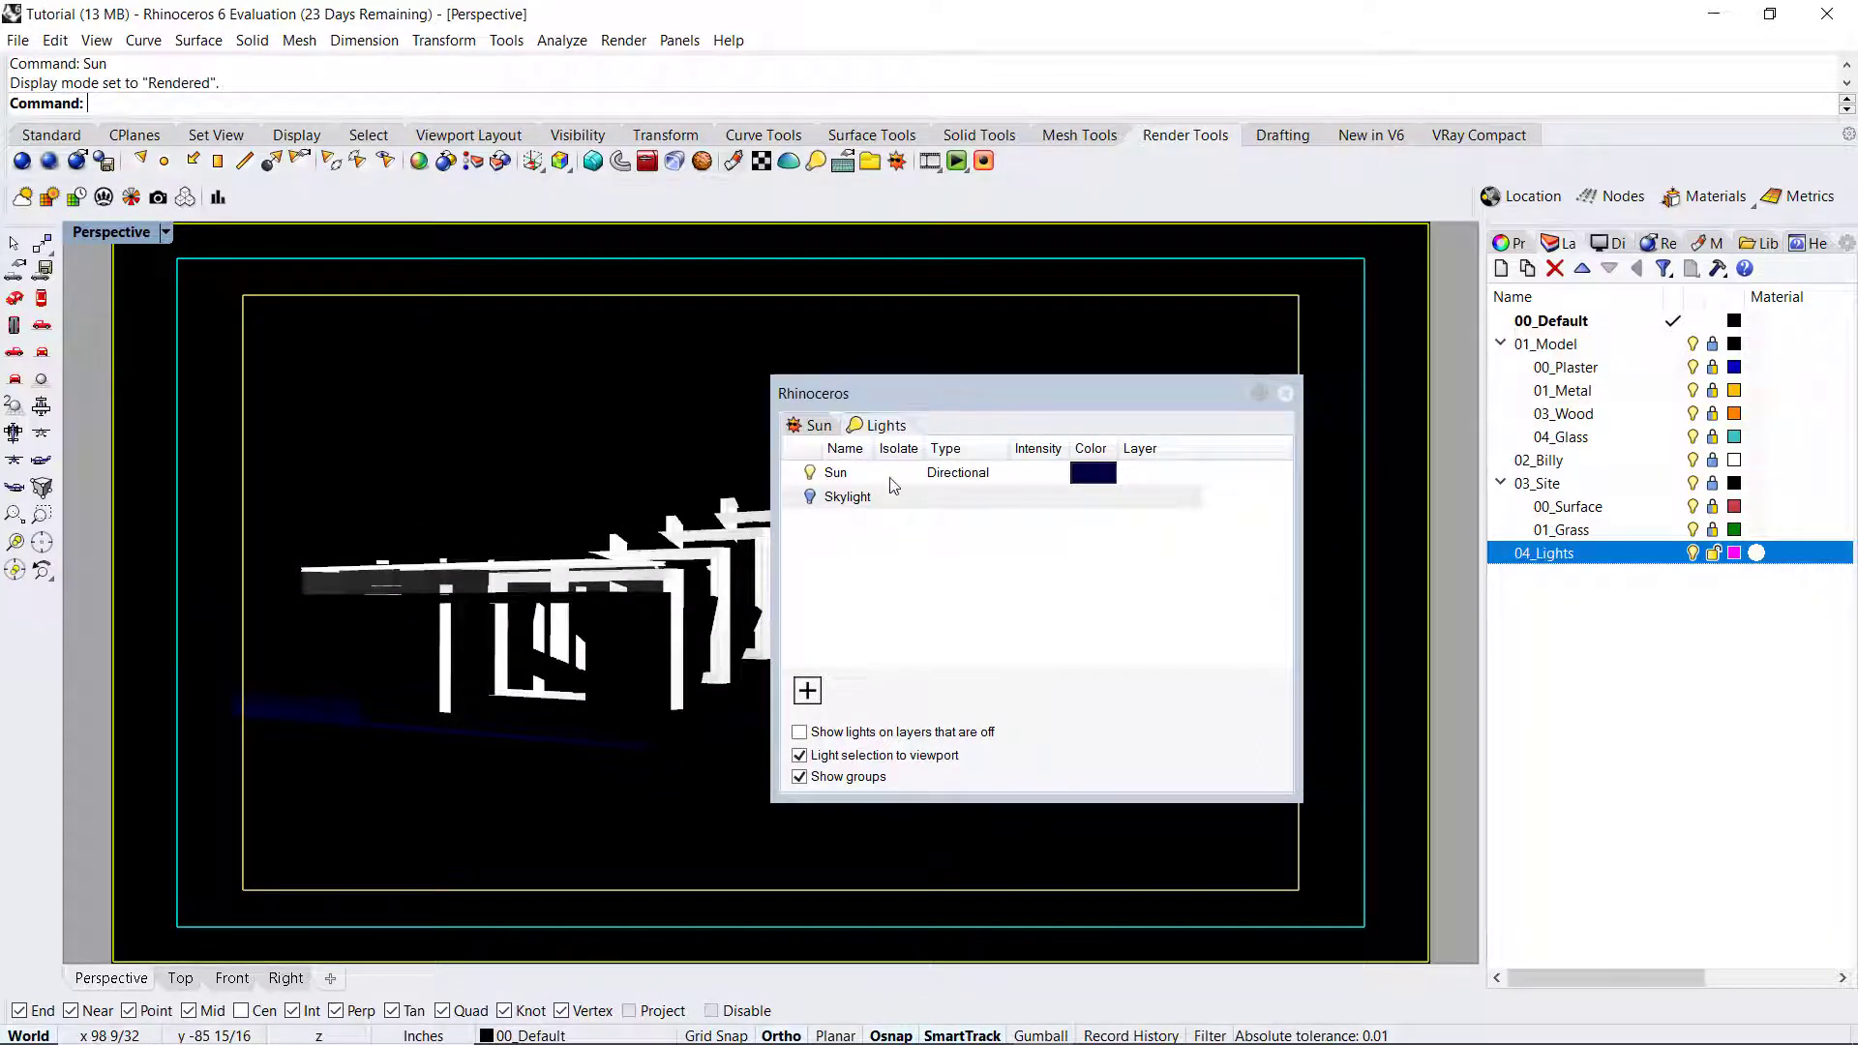
Step: Set the sun's time of day to about 12:56 PM, keeping the date 1/1/2000
click(818, 427)
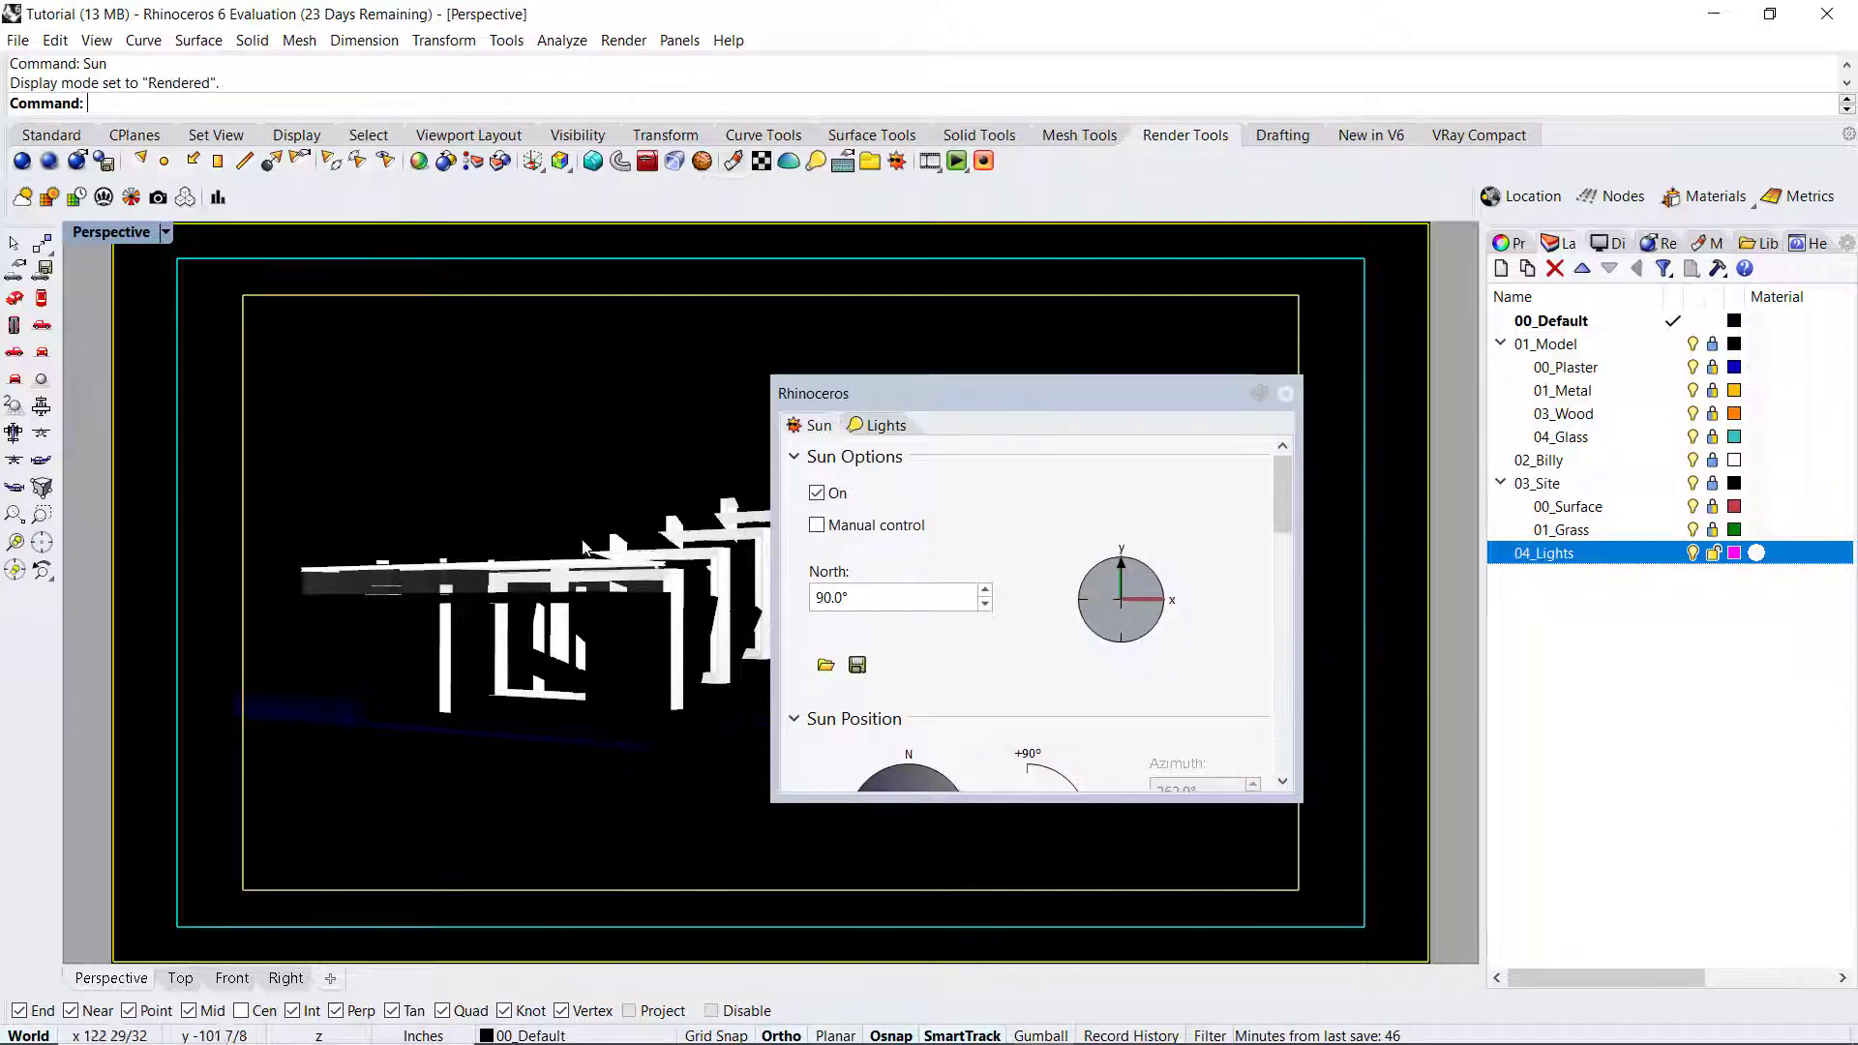
scroll(1070, 655, down, 4)
drag(1280, 551, 1281, 591)
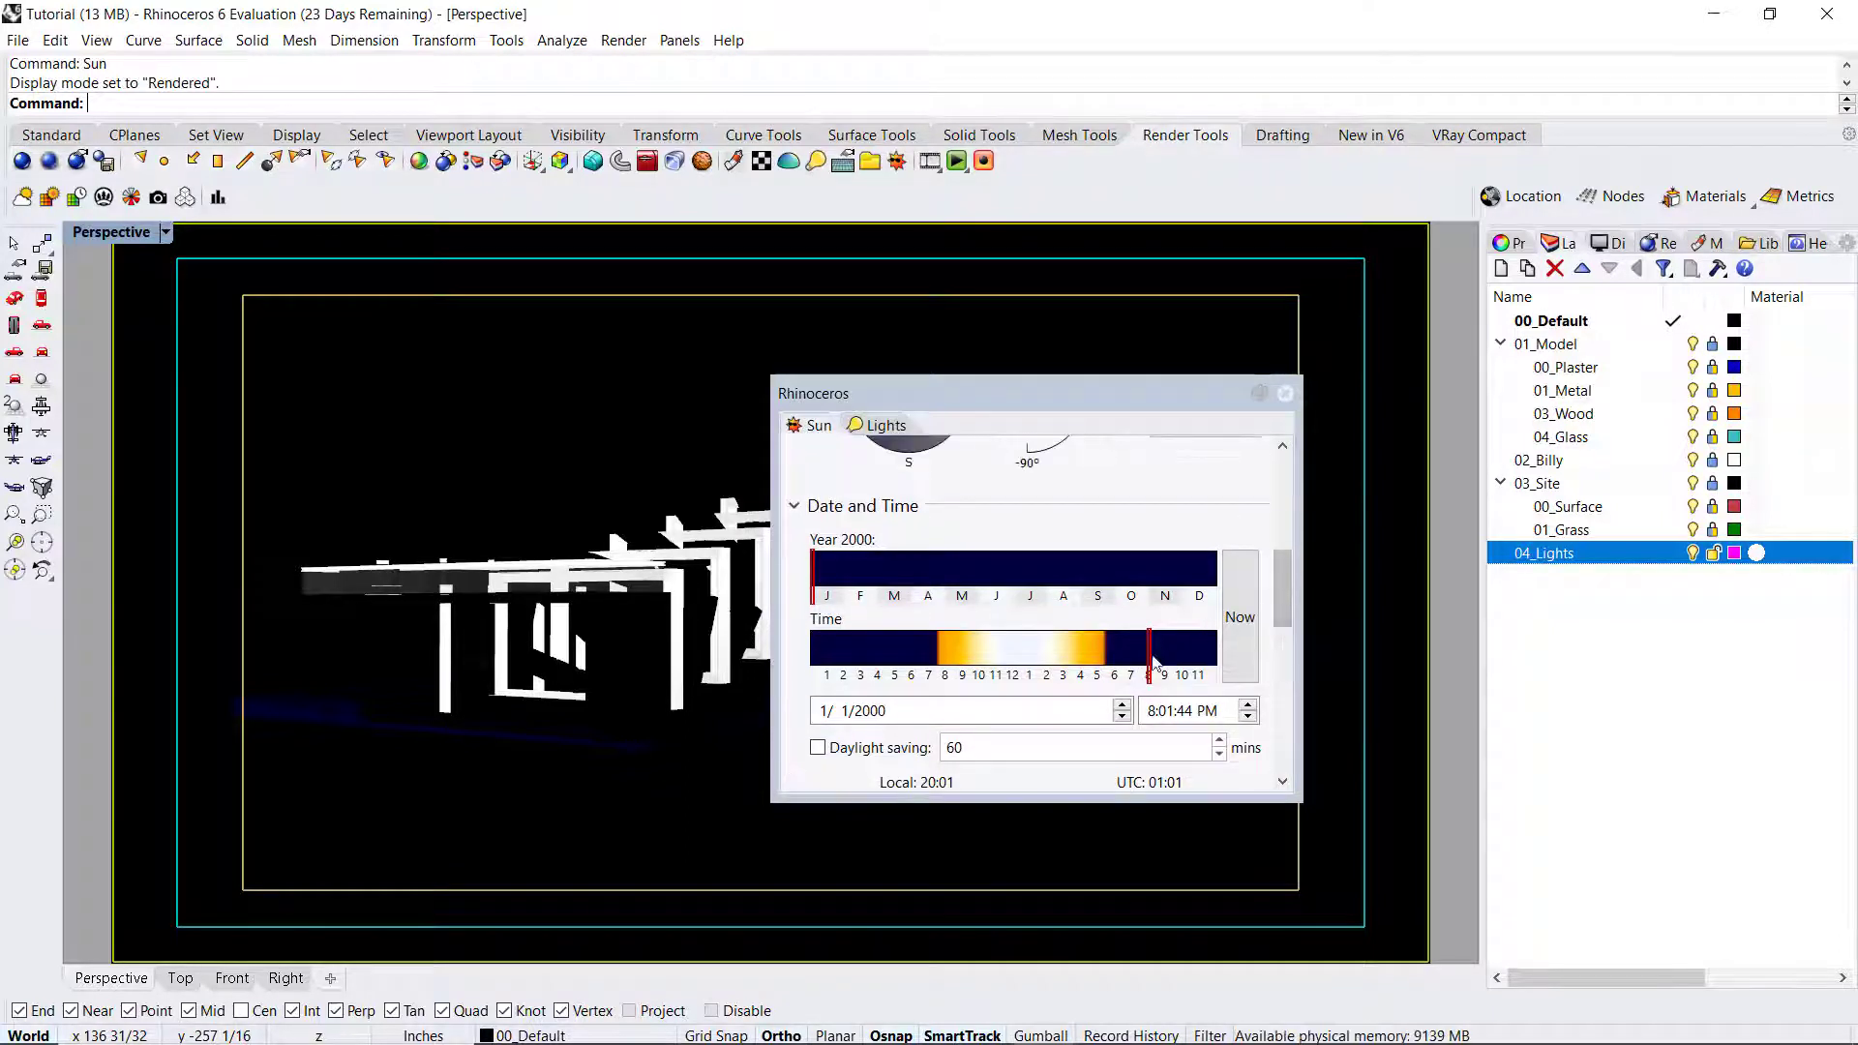
right_drag(475, 634, 510, 630)
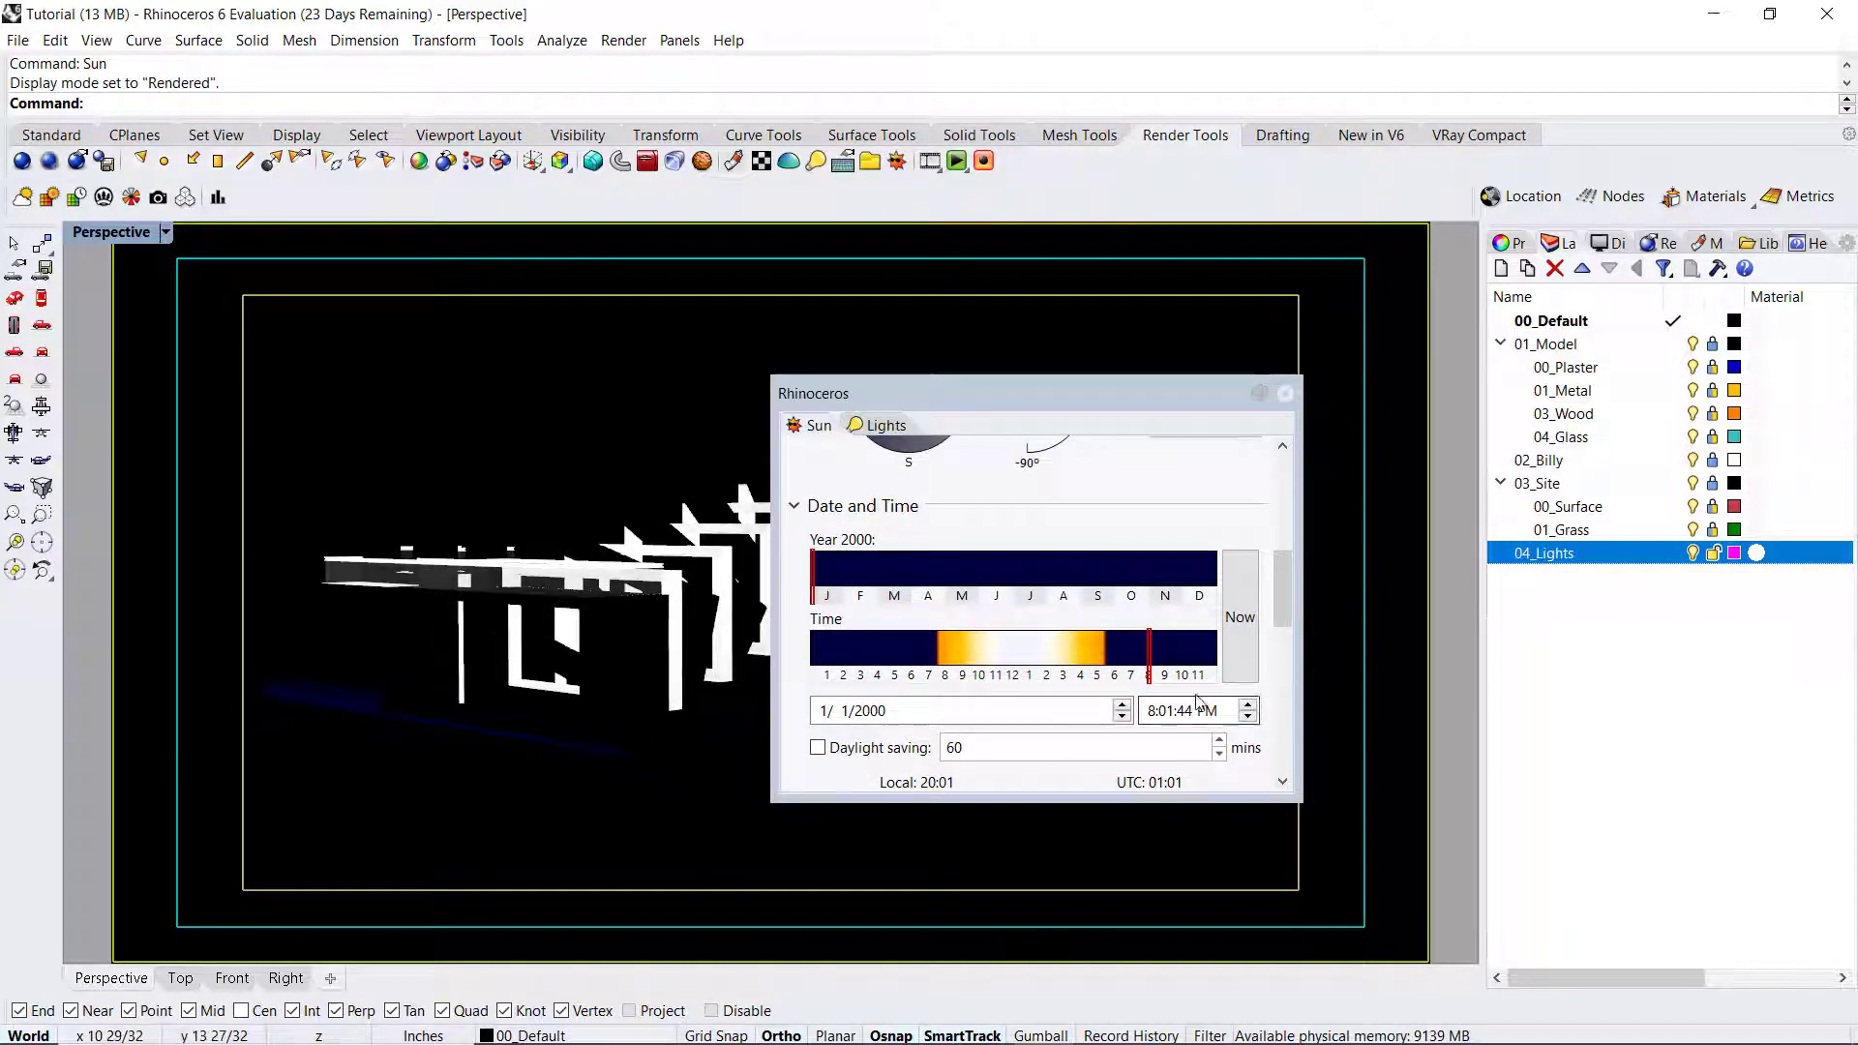
drag(1150, 658, 1022, 659)
mouse_move(503, 692)
right_down()
mouse_move(569, 774)
mouse_move(507, 724)
right_up()
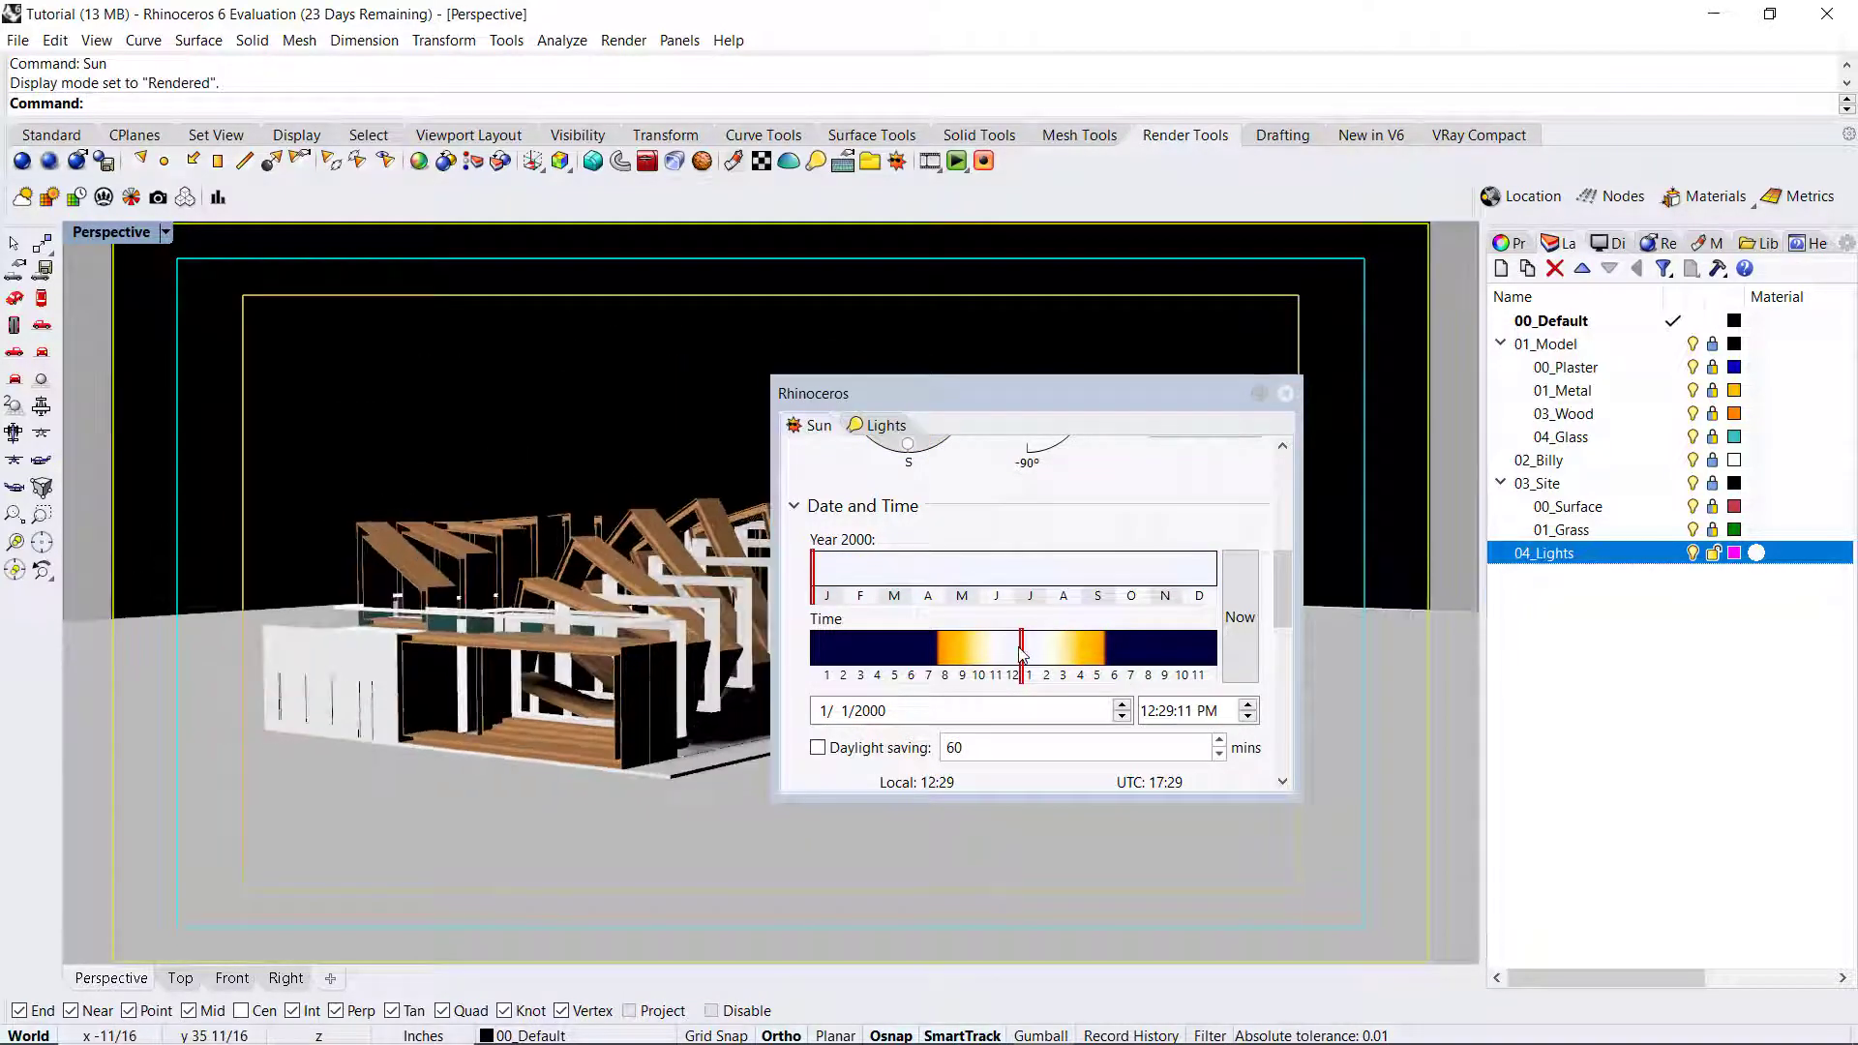
mouse_move(1022, 659)
mouse_down()
mouse_move(897, 663)
mouse_move(1115, 647)
mouse_move(1028, 647)
mouse_up()
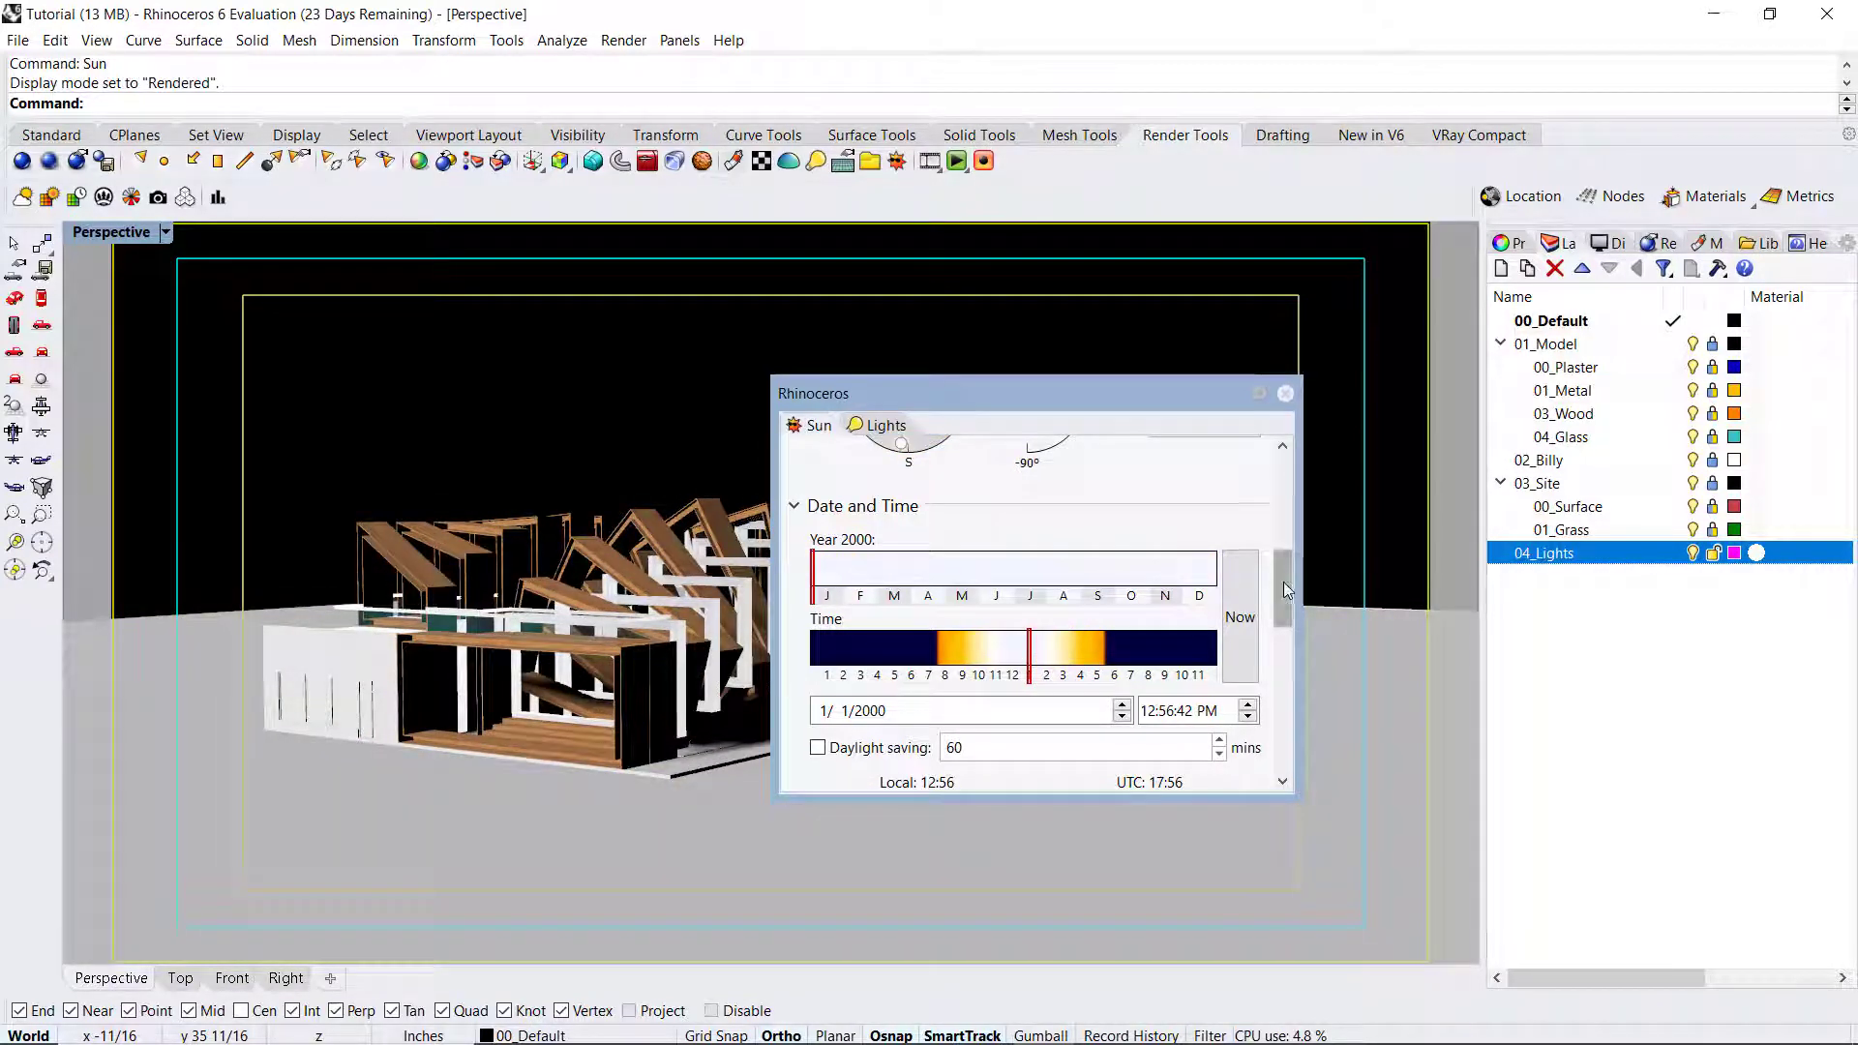
Step: Set the sun's location to Here and pick the southeastern United States on the world map
mouse_move(1282, 585)
mouse_down()
mouse_move(1274, 693)
mouse_move(1271, 542)
mouse_move(1286, 690)
mouse_up()
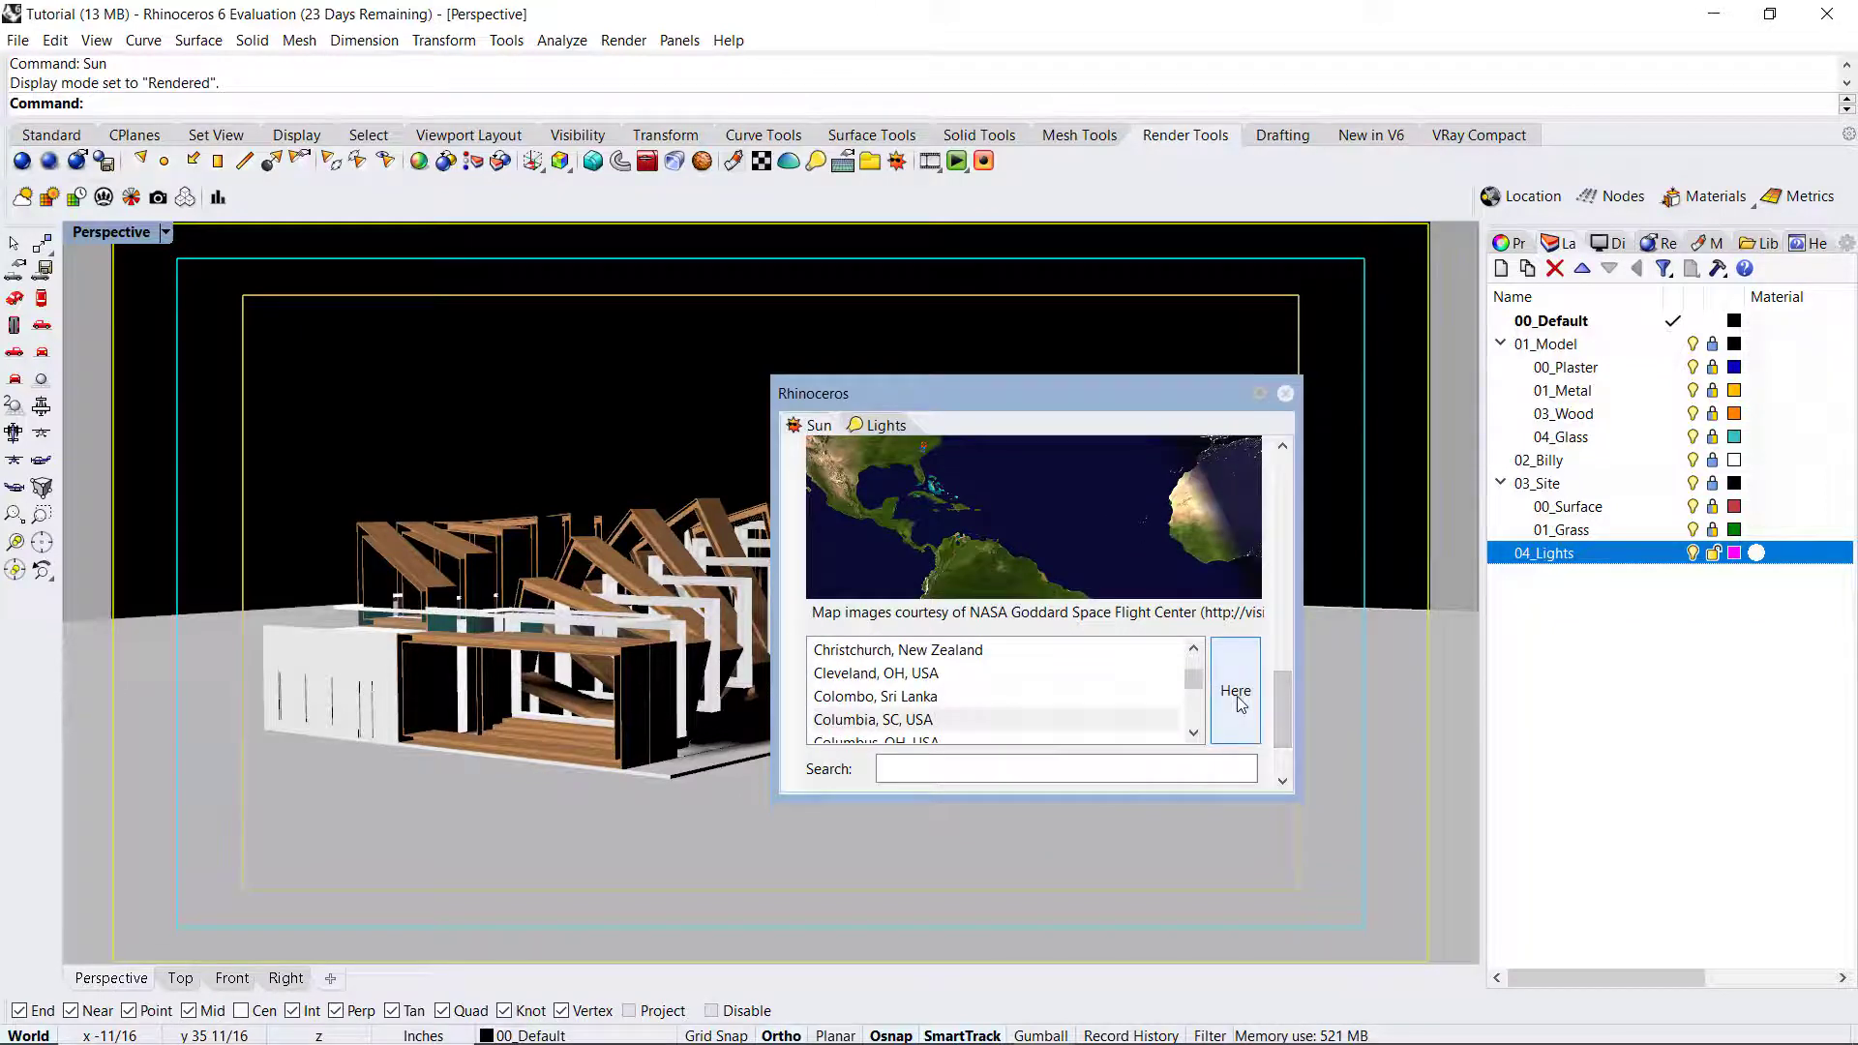
click(1236, 695)
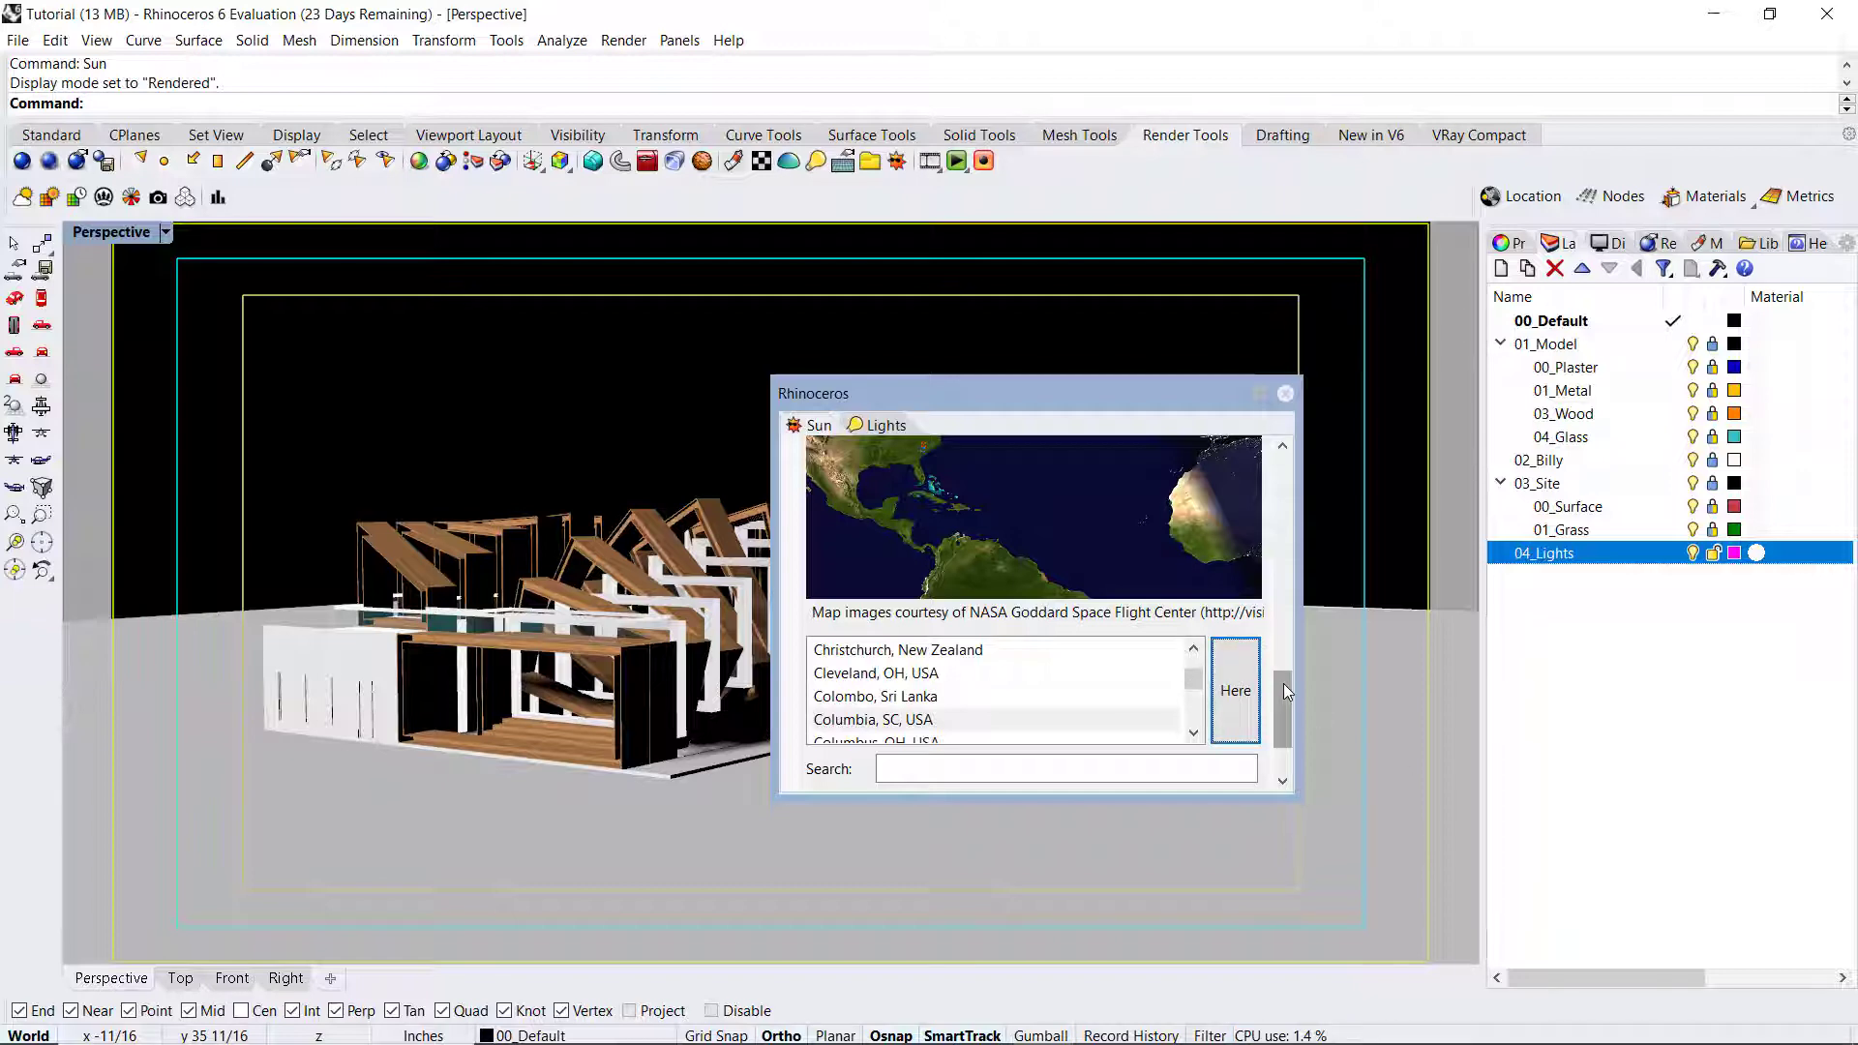
mouse_move(1285, 681)
mouse_down()
mouse_move(1285, 665)
mouse_move(1283, 696)
mouse_move(1286, 671)
mouse_up()
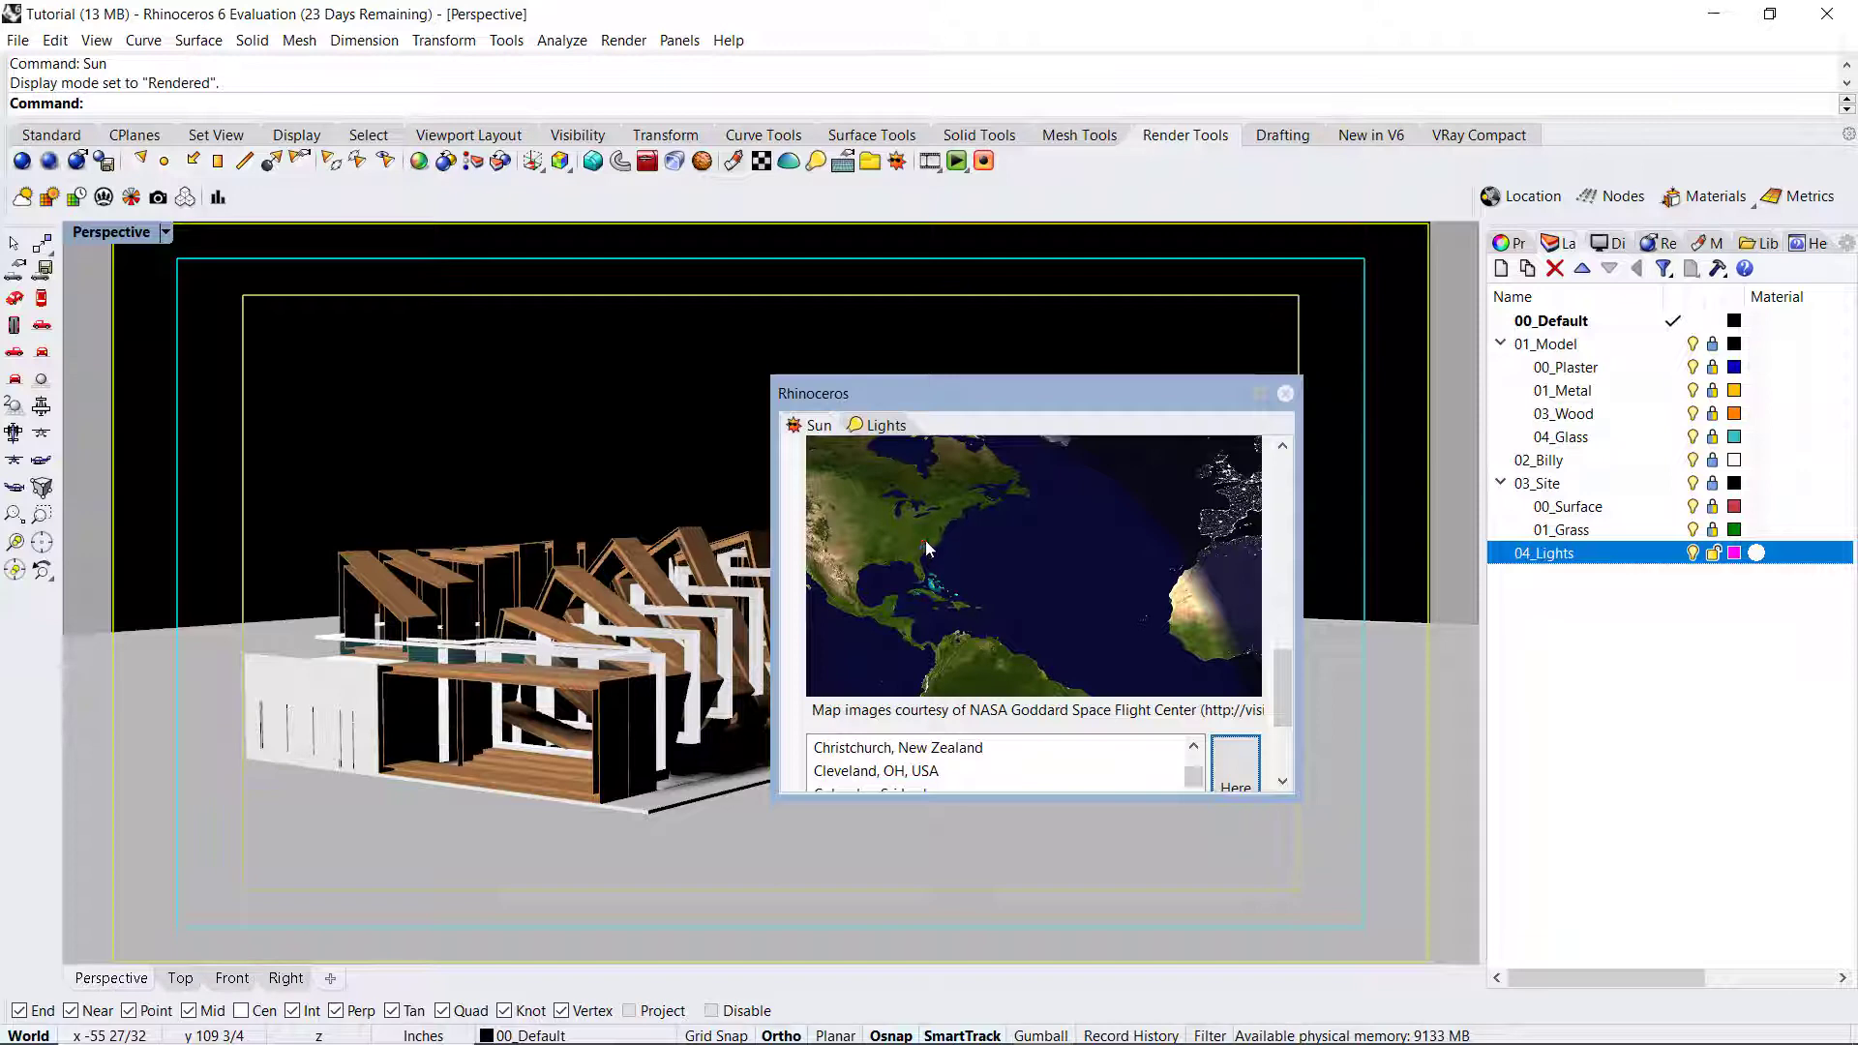
click(922, 547)
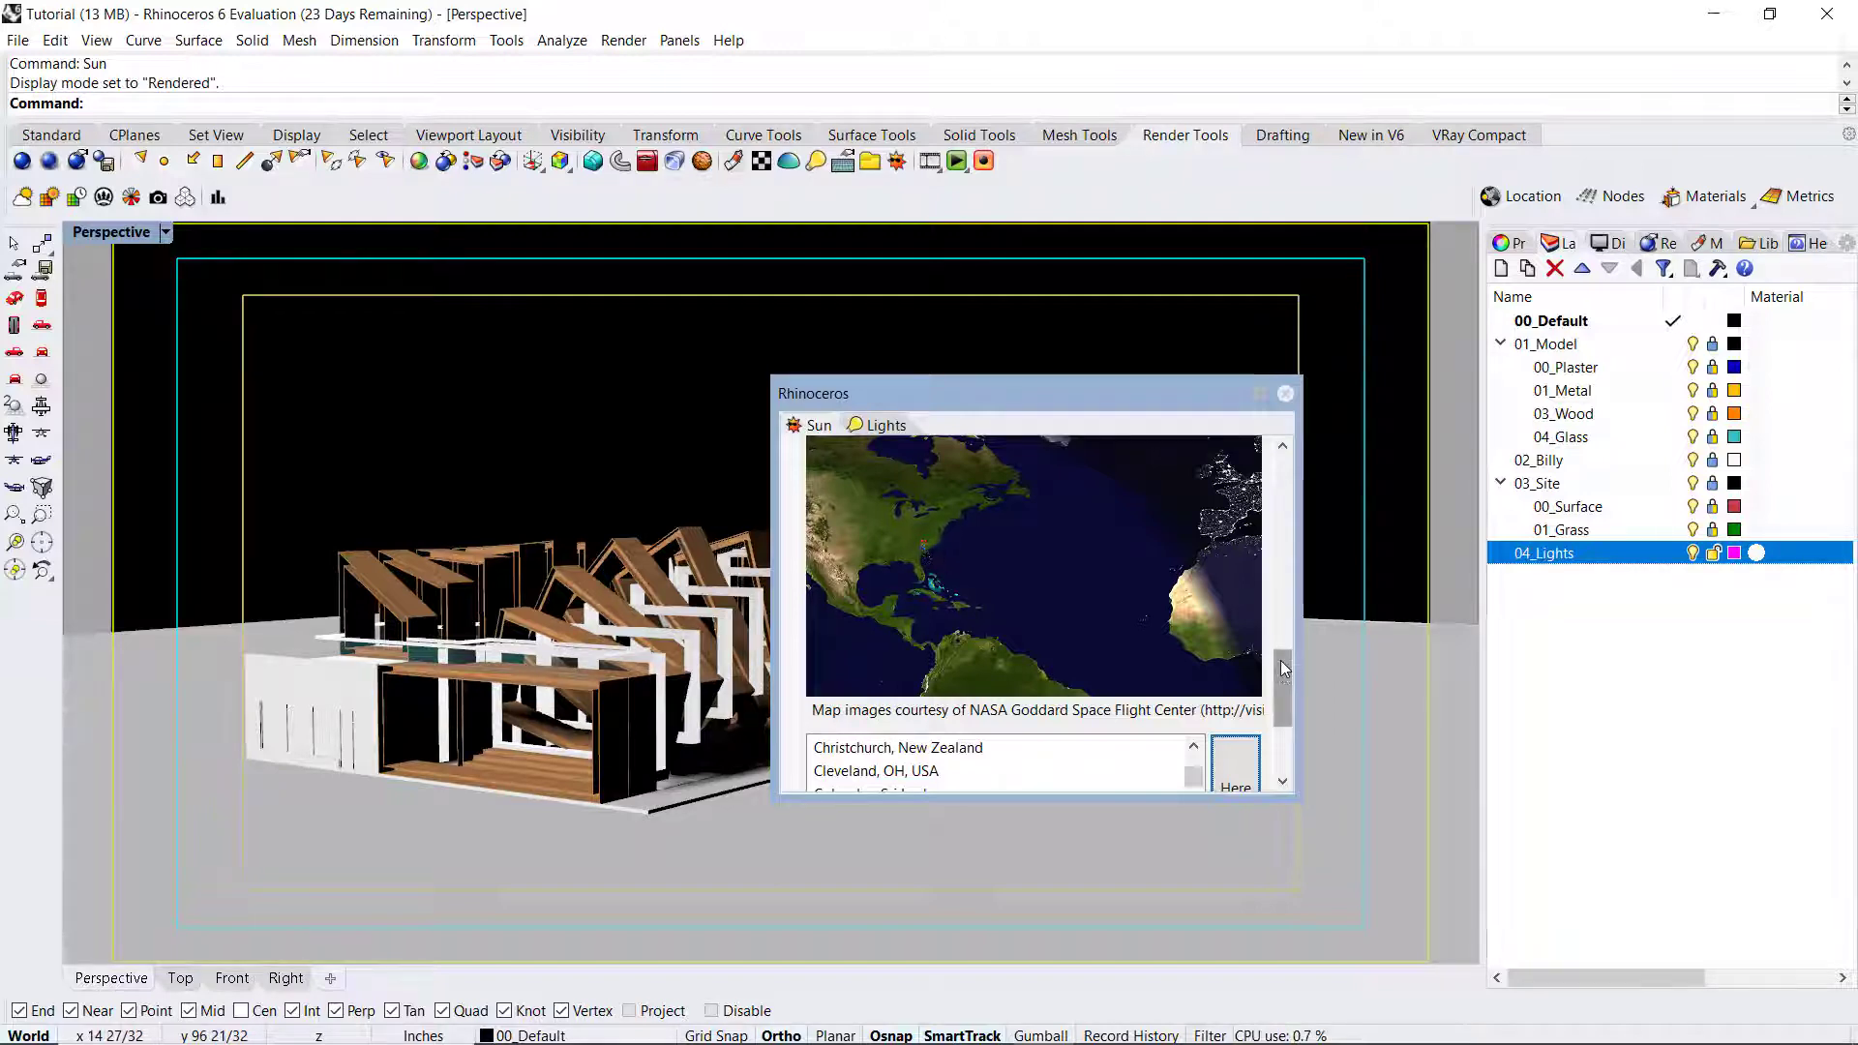
Step: Try manual sun control with an azimuth of 152.4° and an adjusted altitude, and switch manual control off again
drag(1281, 661, 1279, 464)
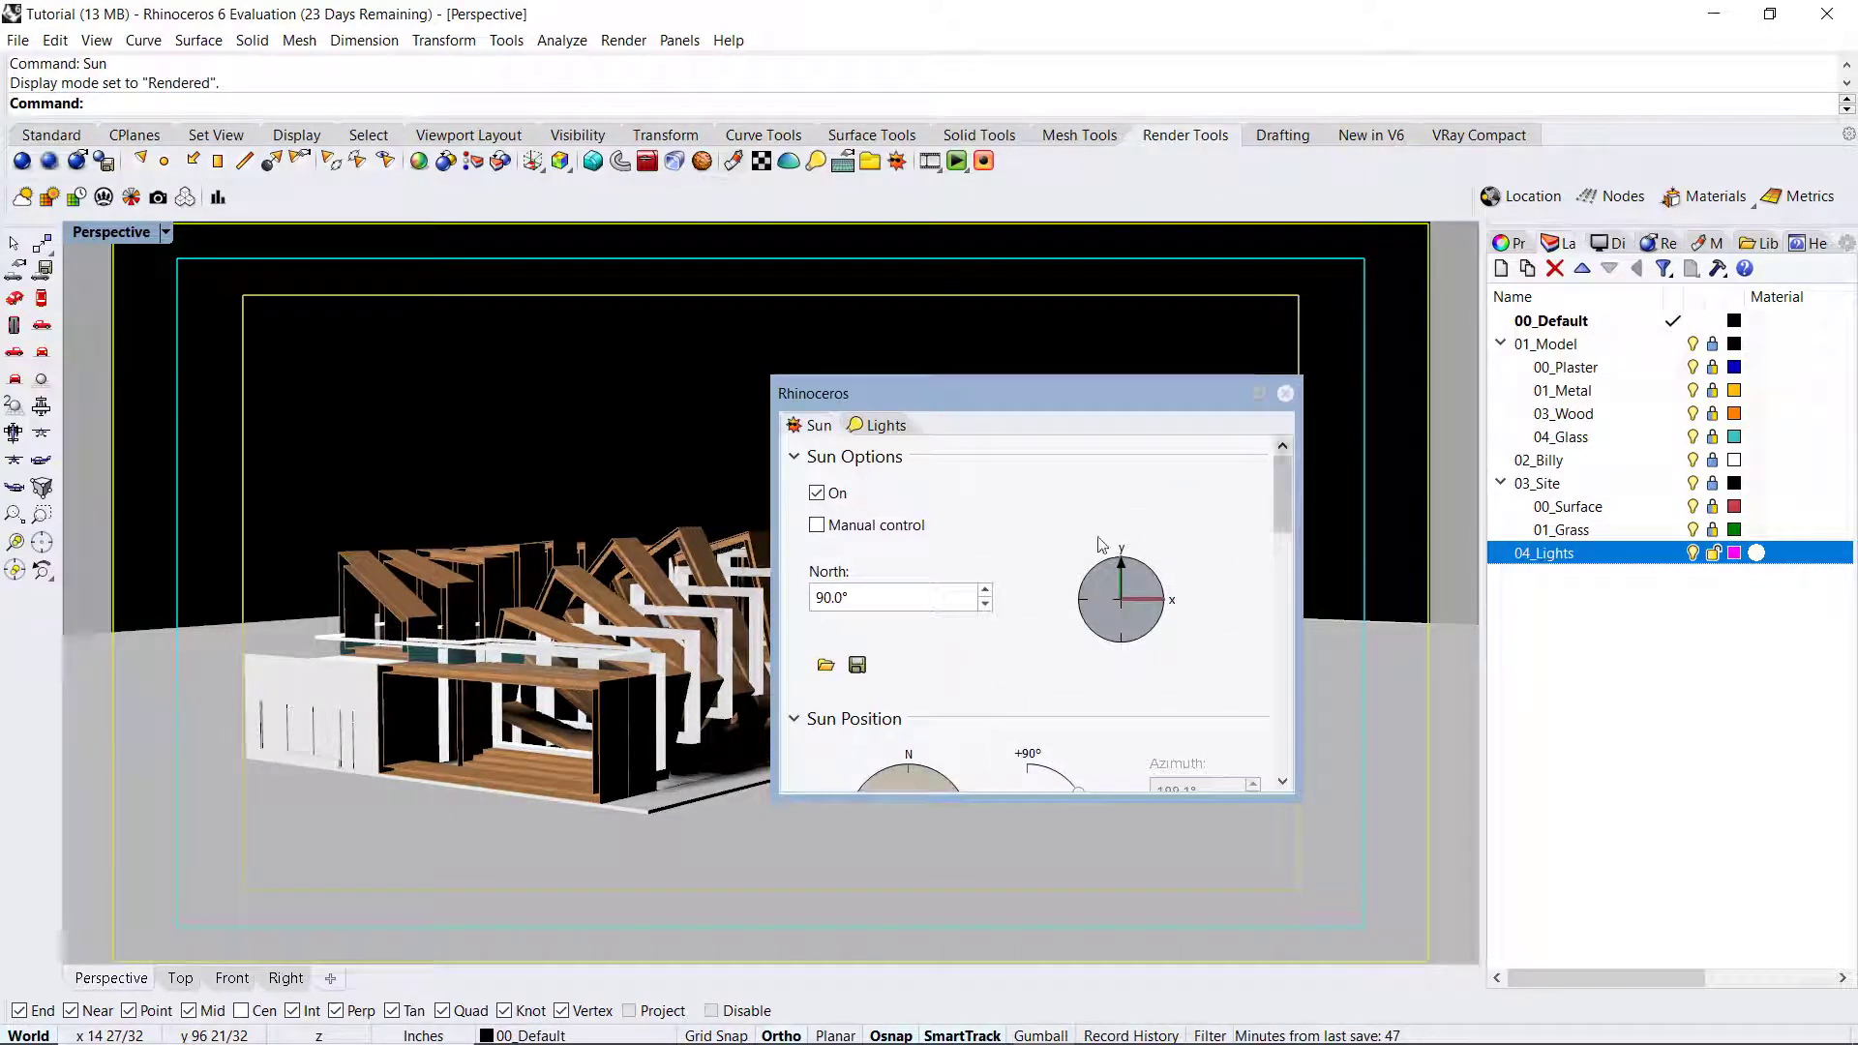
click(818, 528)
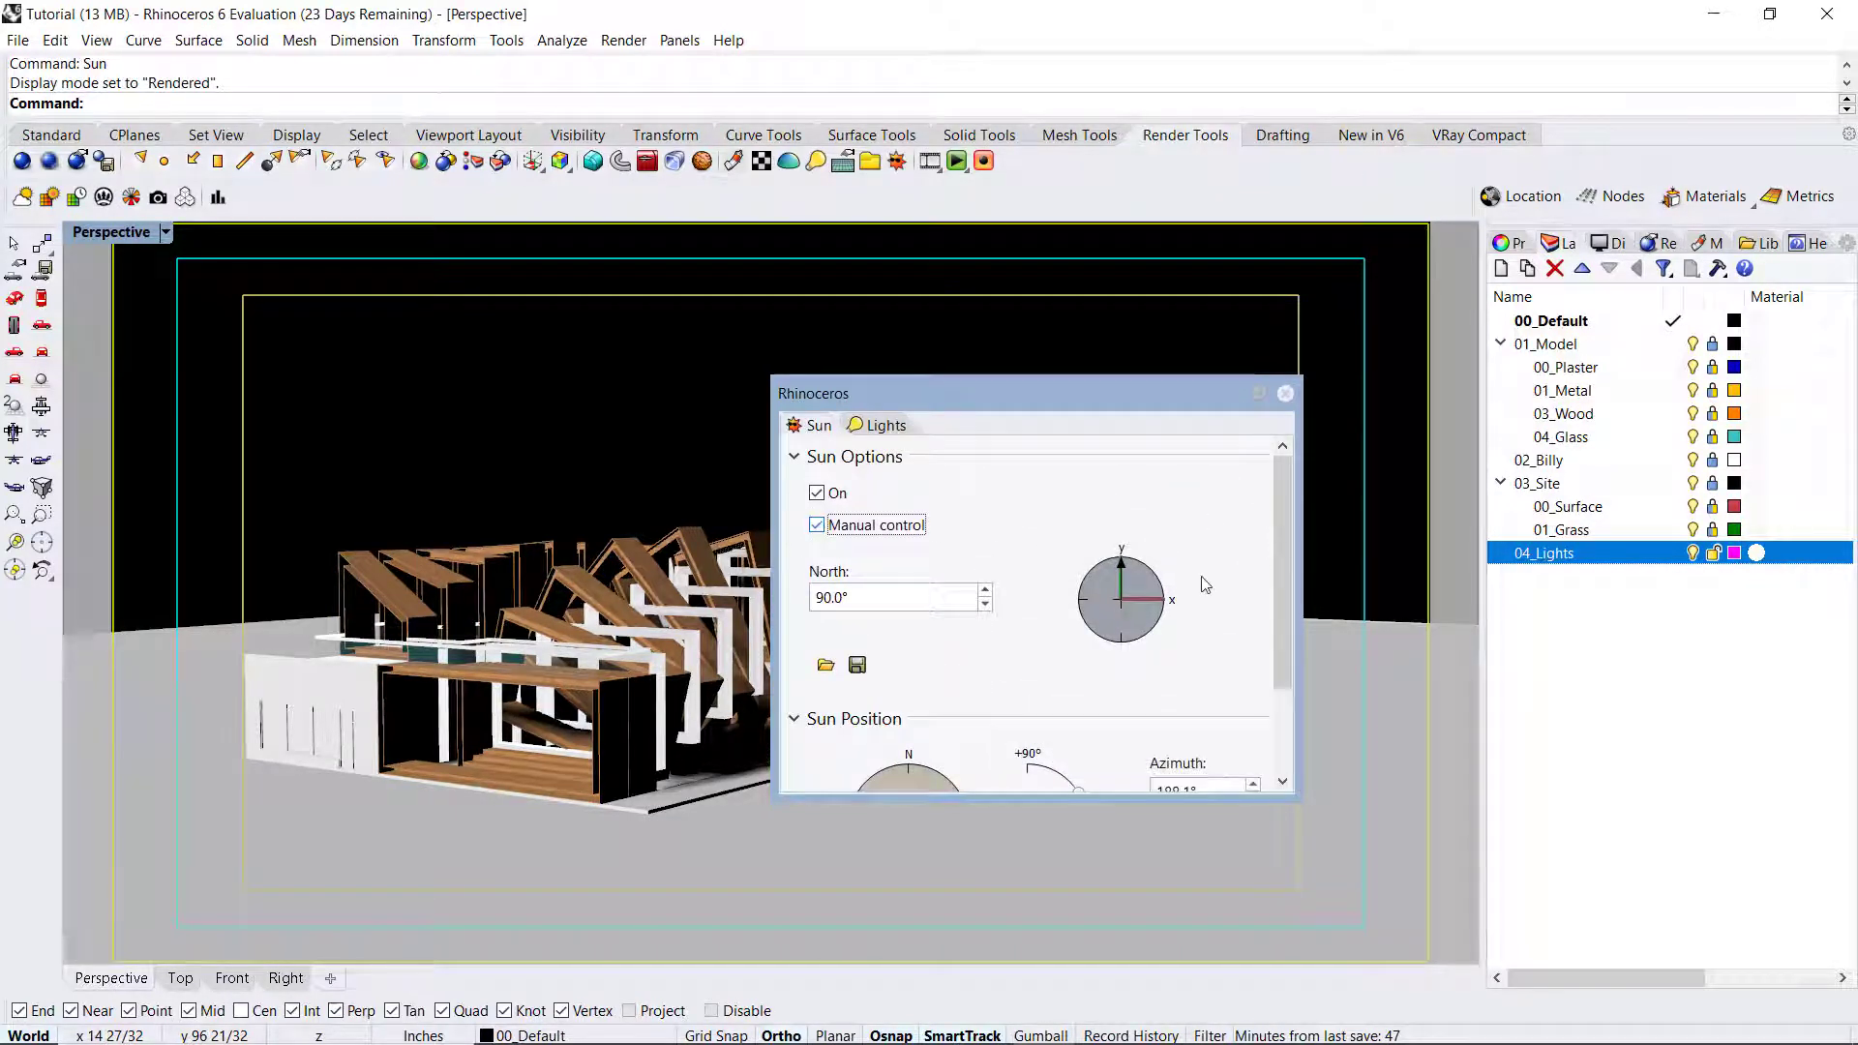
scroll(1200, 580, down, 2)
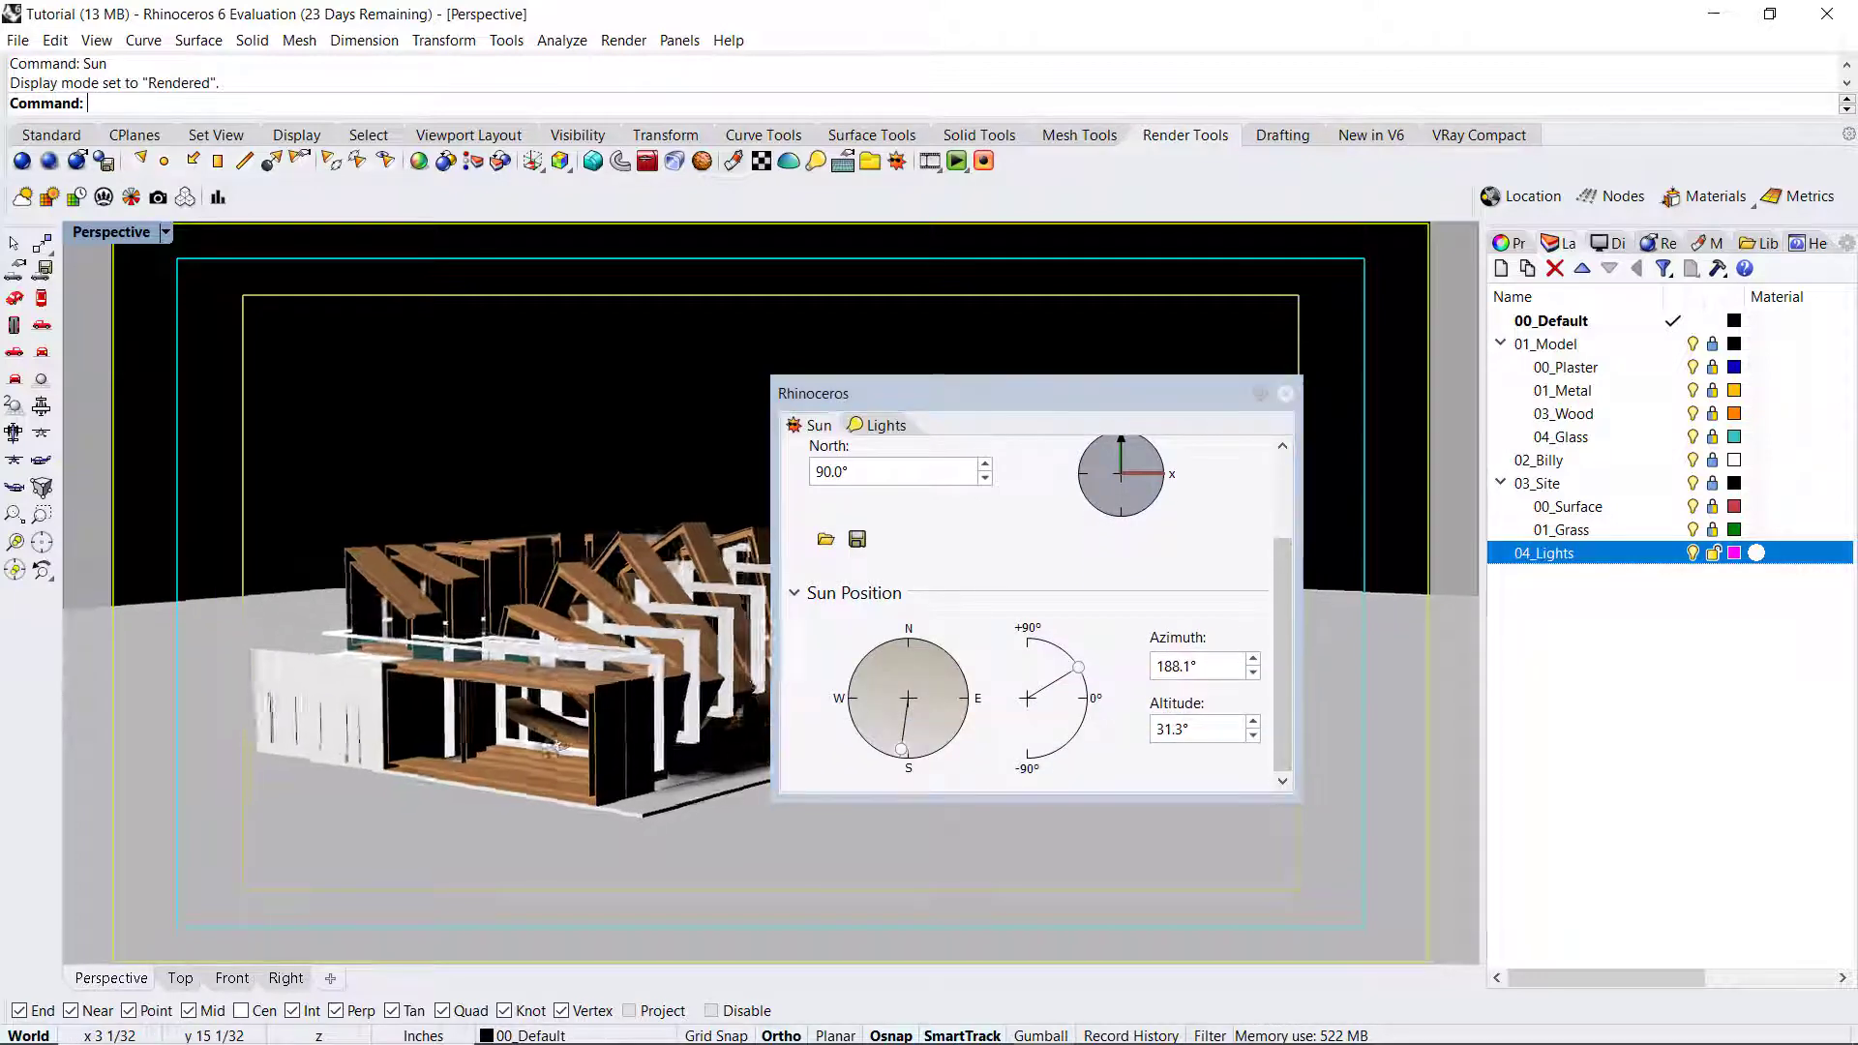
drag(901, 750, 932, 745)
drag(1076, 673, 1064, 668)
scroll(1033, 599, up, 1)
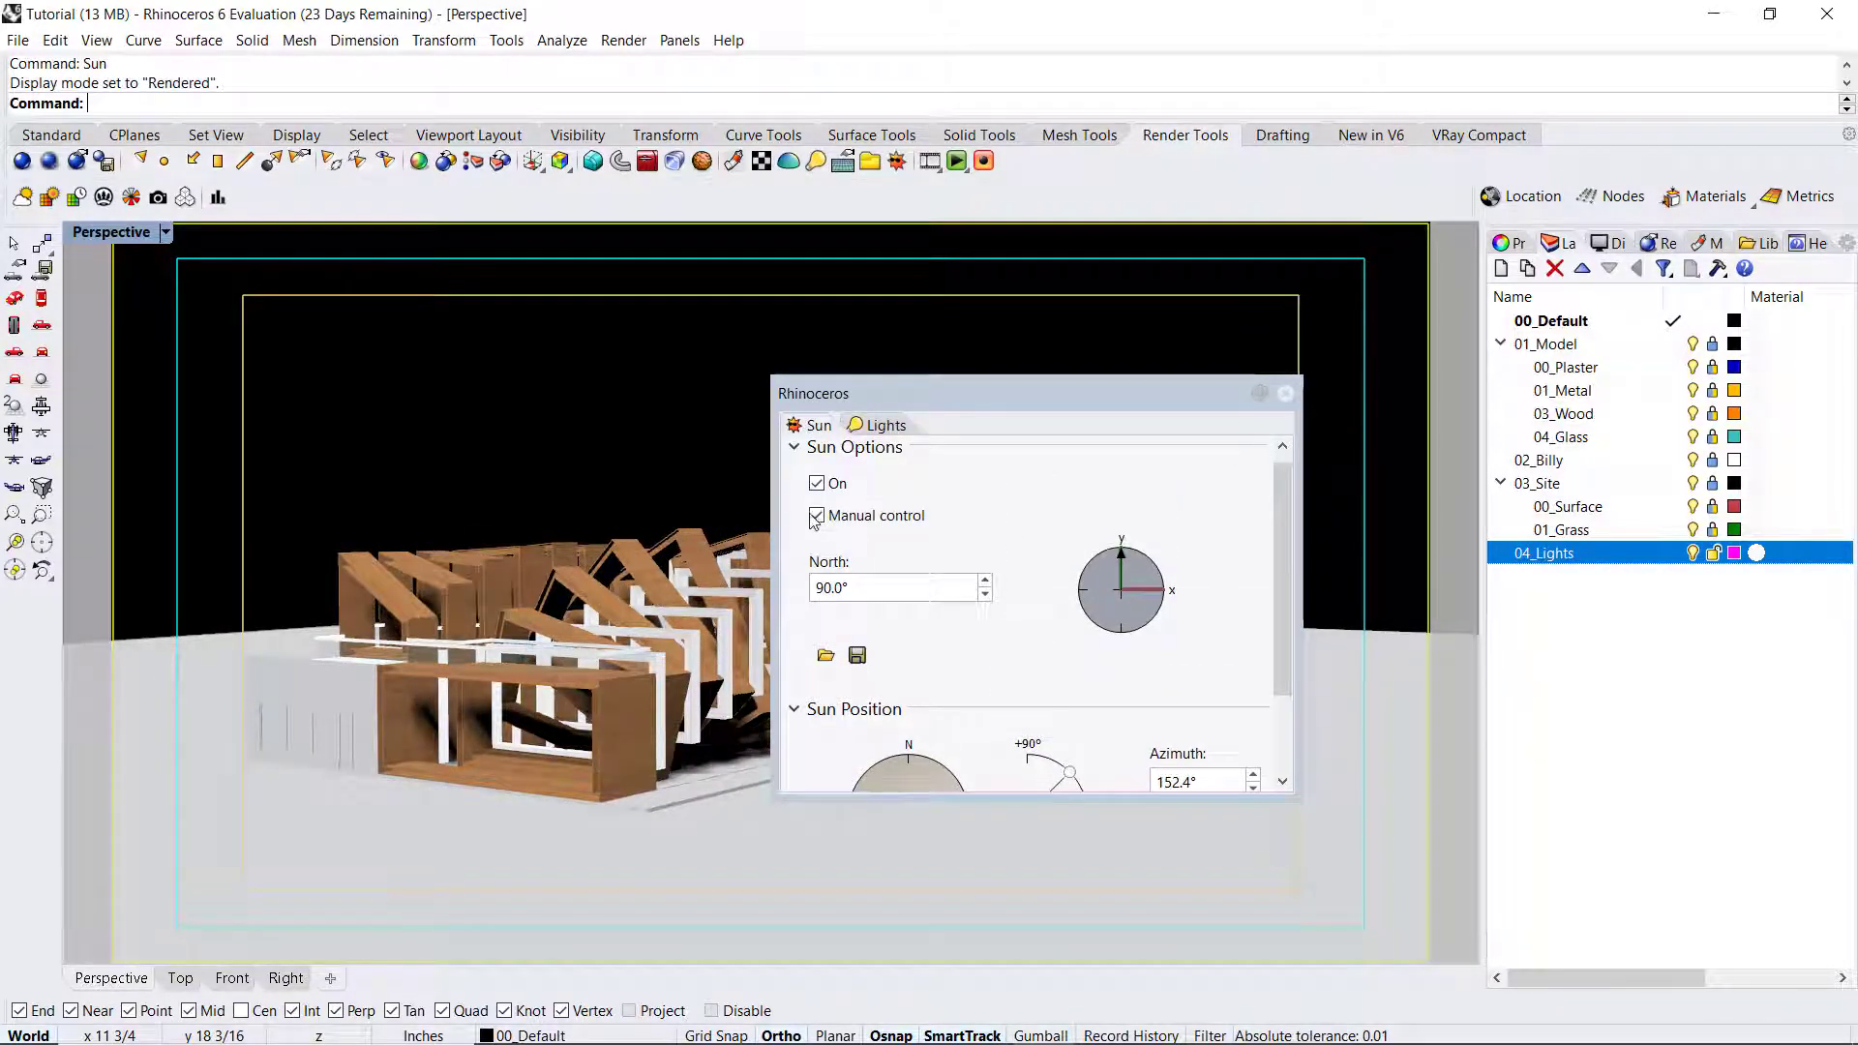
click(816, 514)
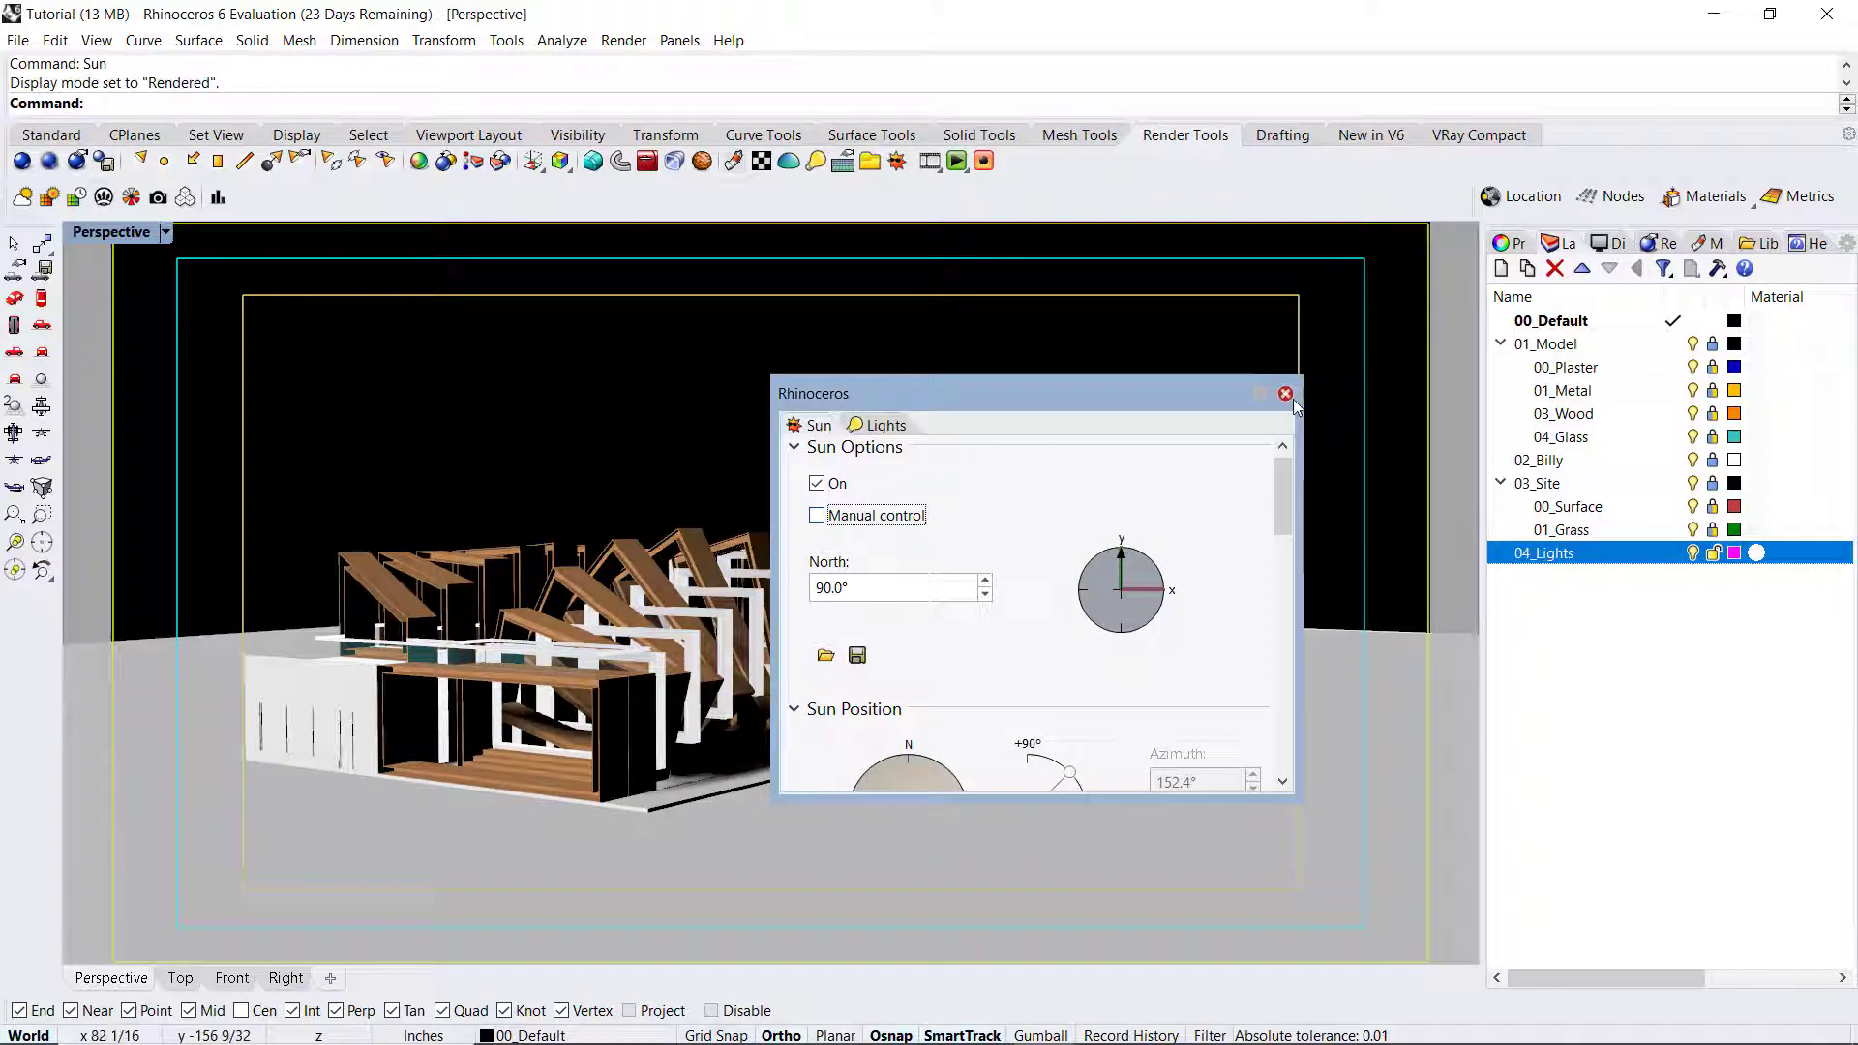
Step: Bring up the lights list and dock the floating Sun and Lights window beneath the layer list
click(883, 426)
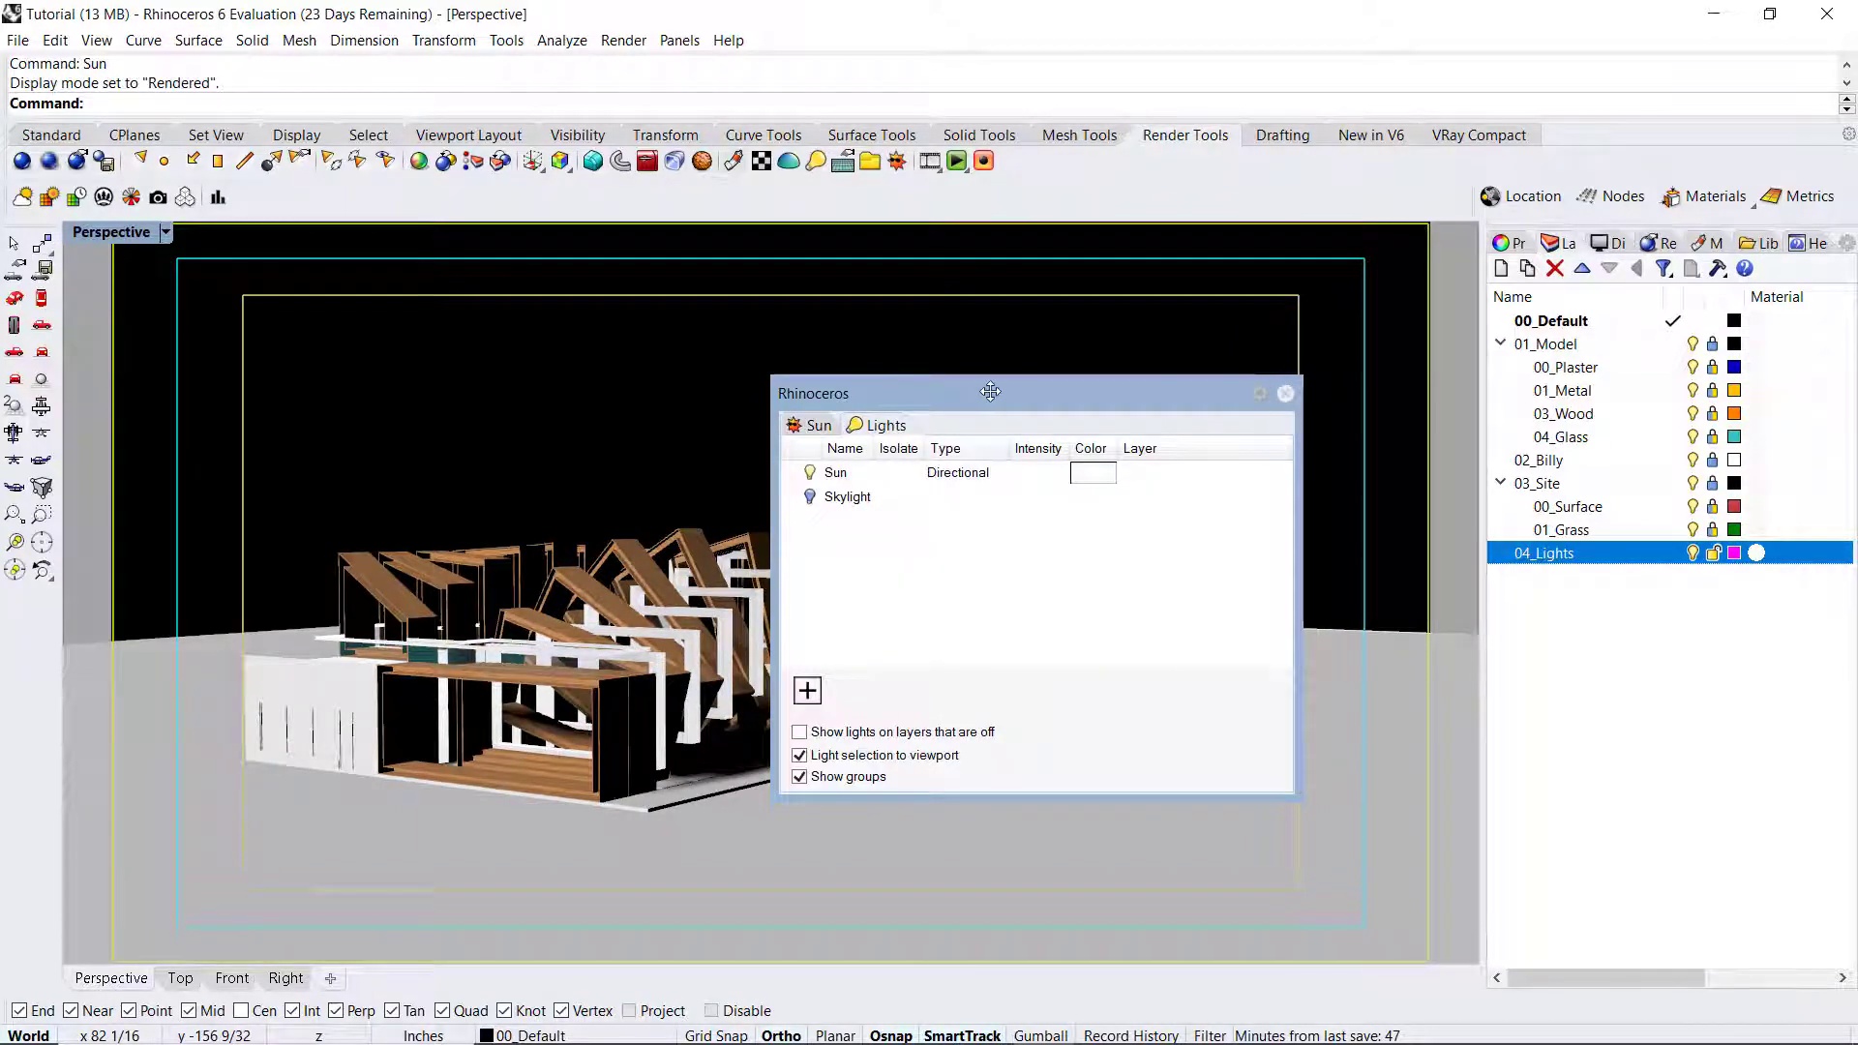
drag(918, 438, 1130, 503)
scroll(946, 493, down, 4)
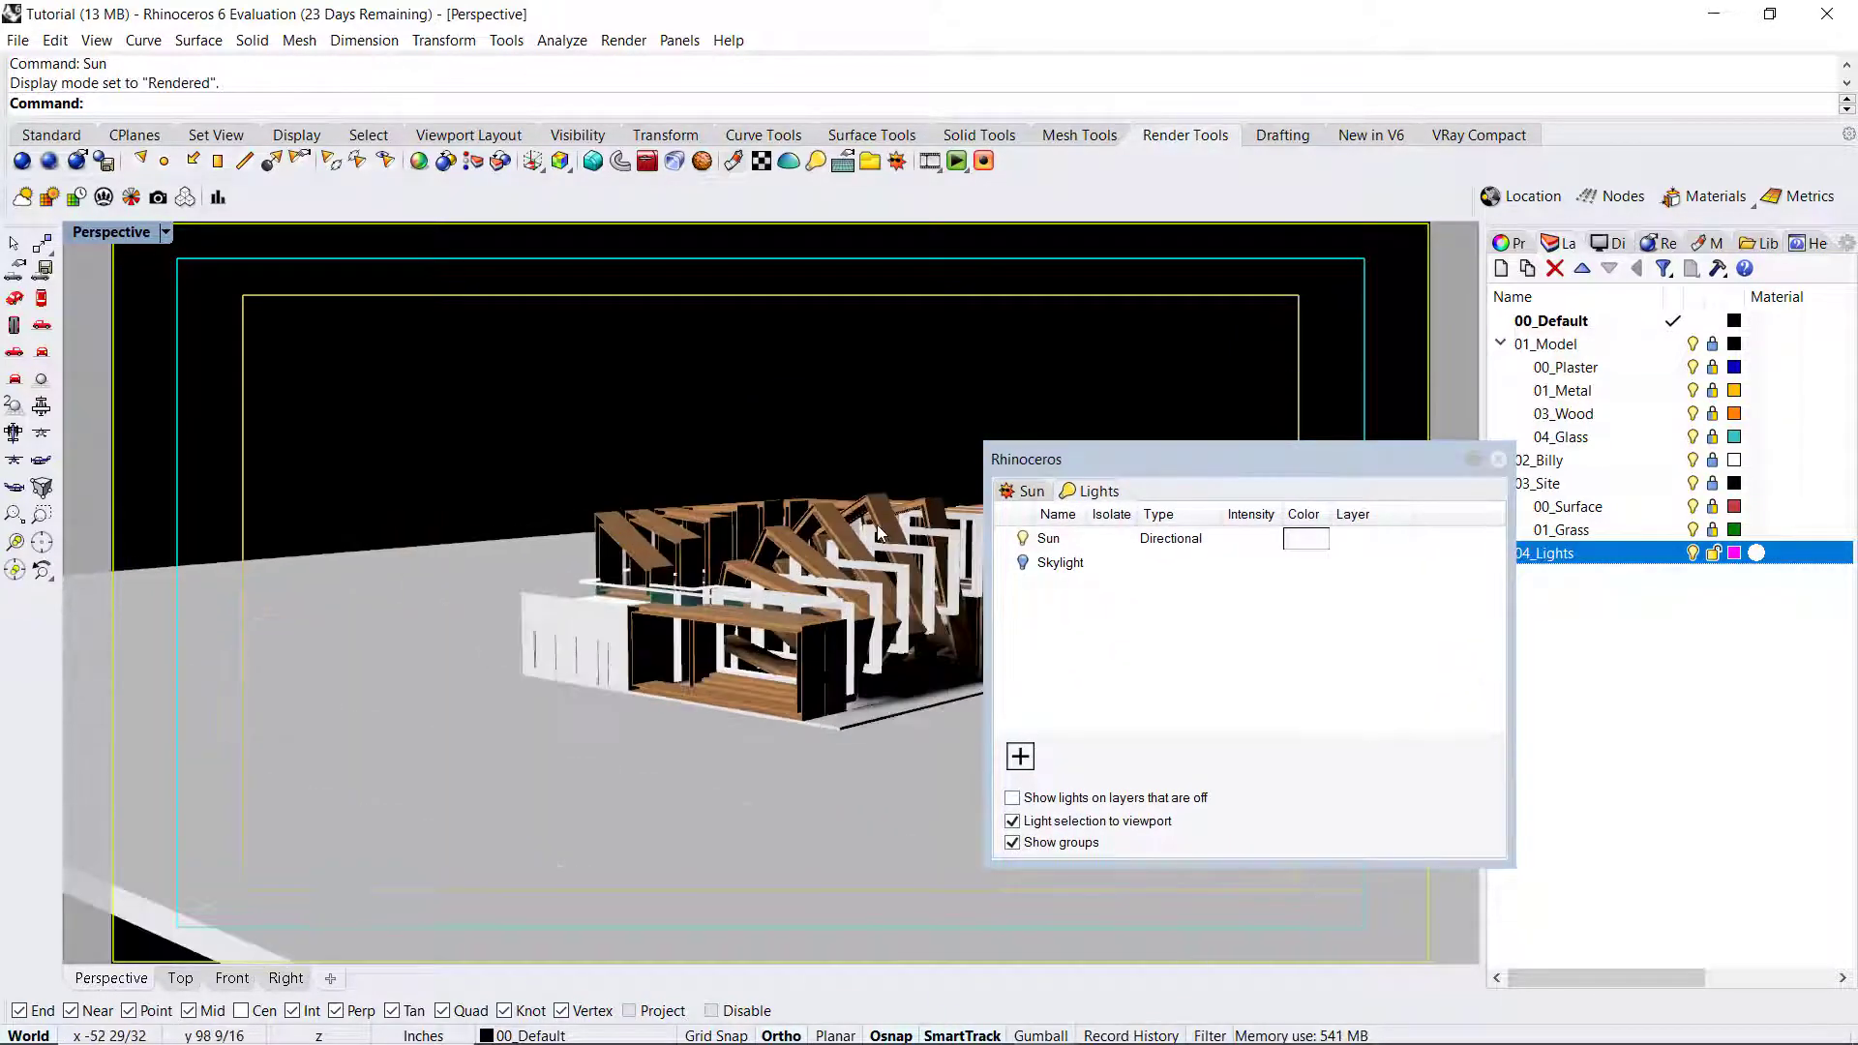
right_drag(909, 511, 953, 491)
scroll(944, 503, up, 4)
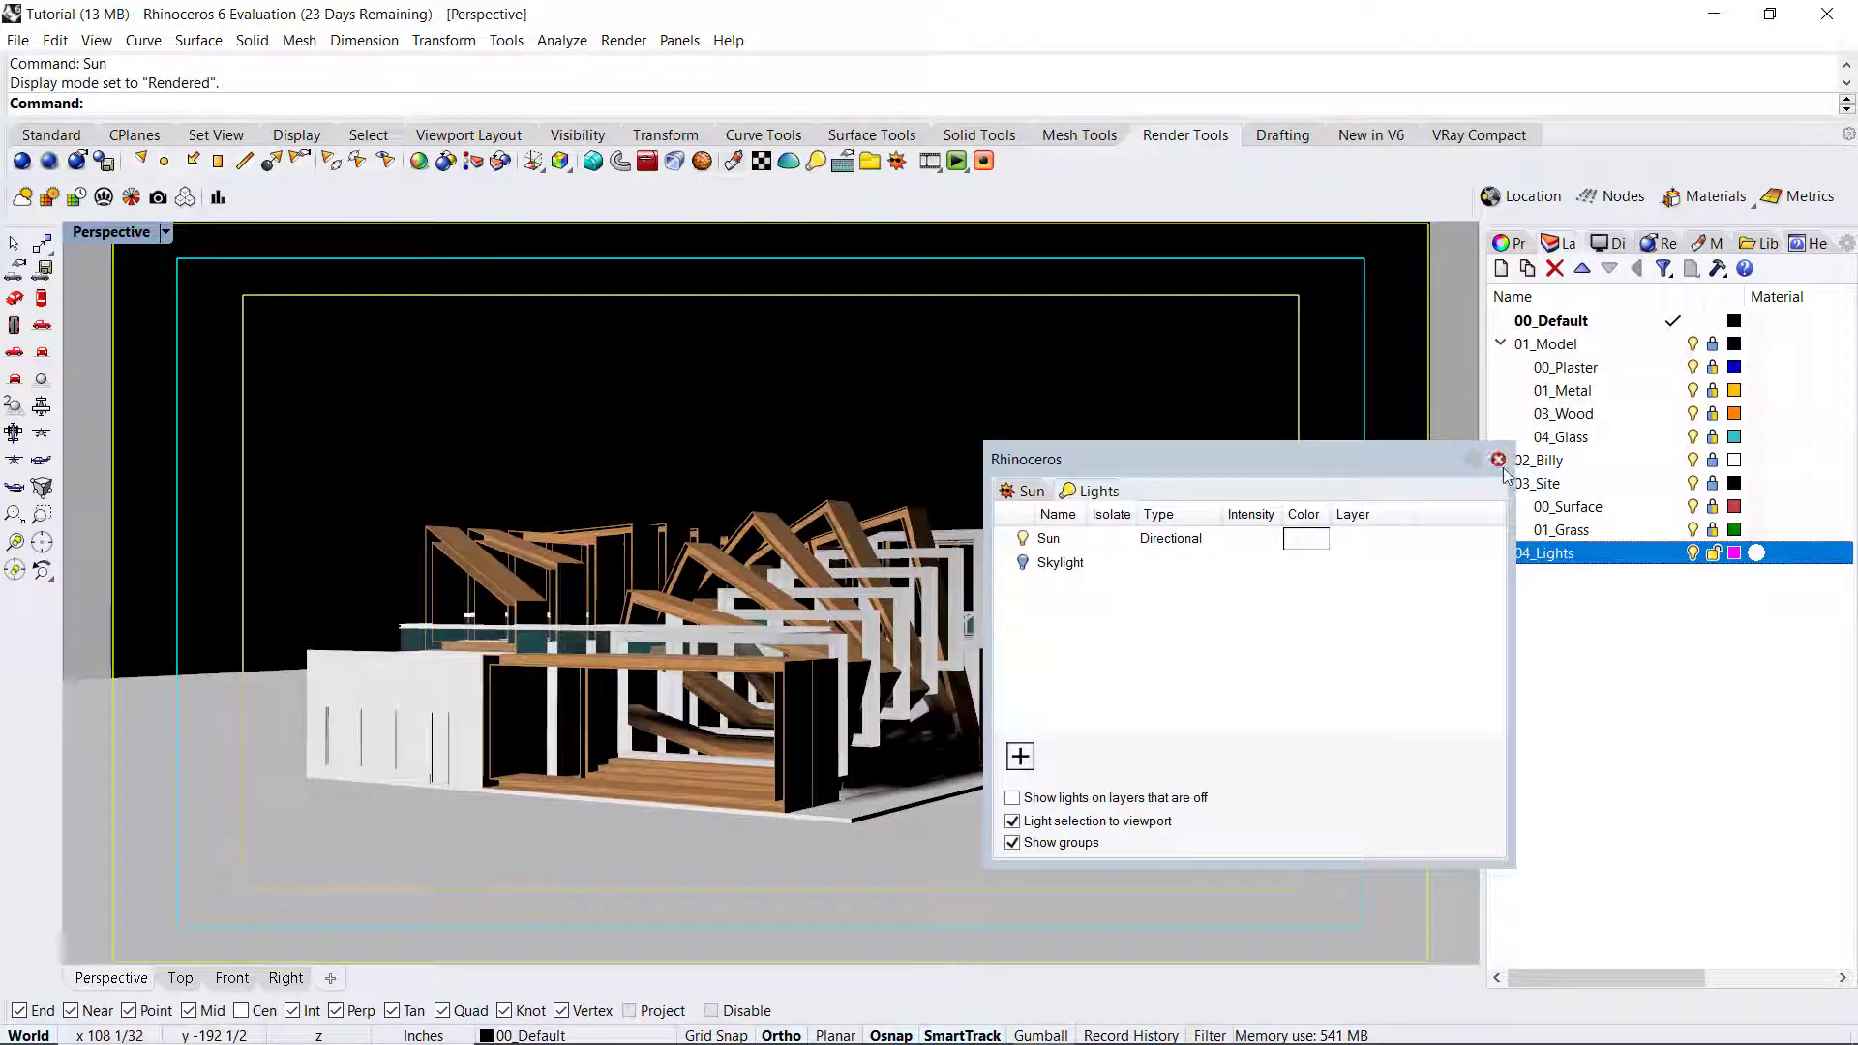
drag(1367, 465, 1684, 726)
drag(1696, 803, 1693, 600)
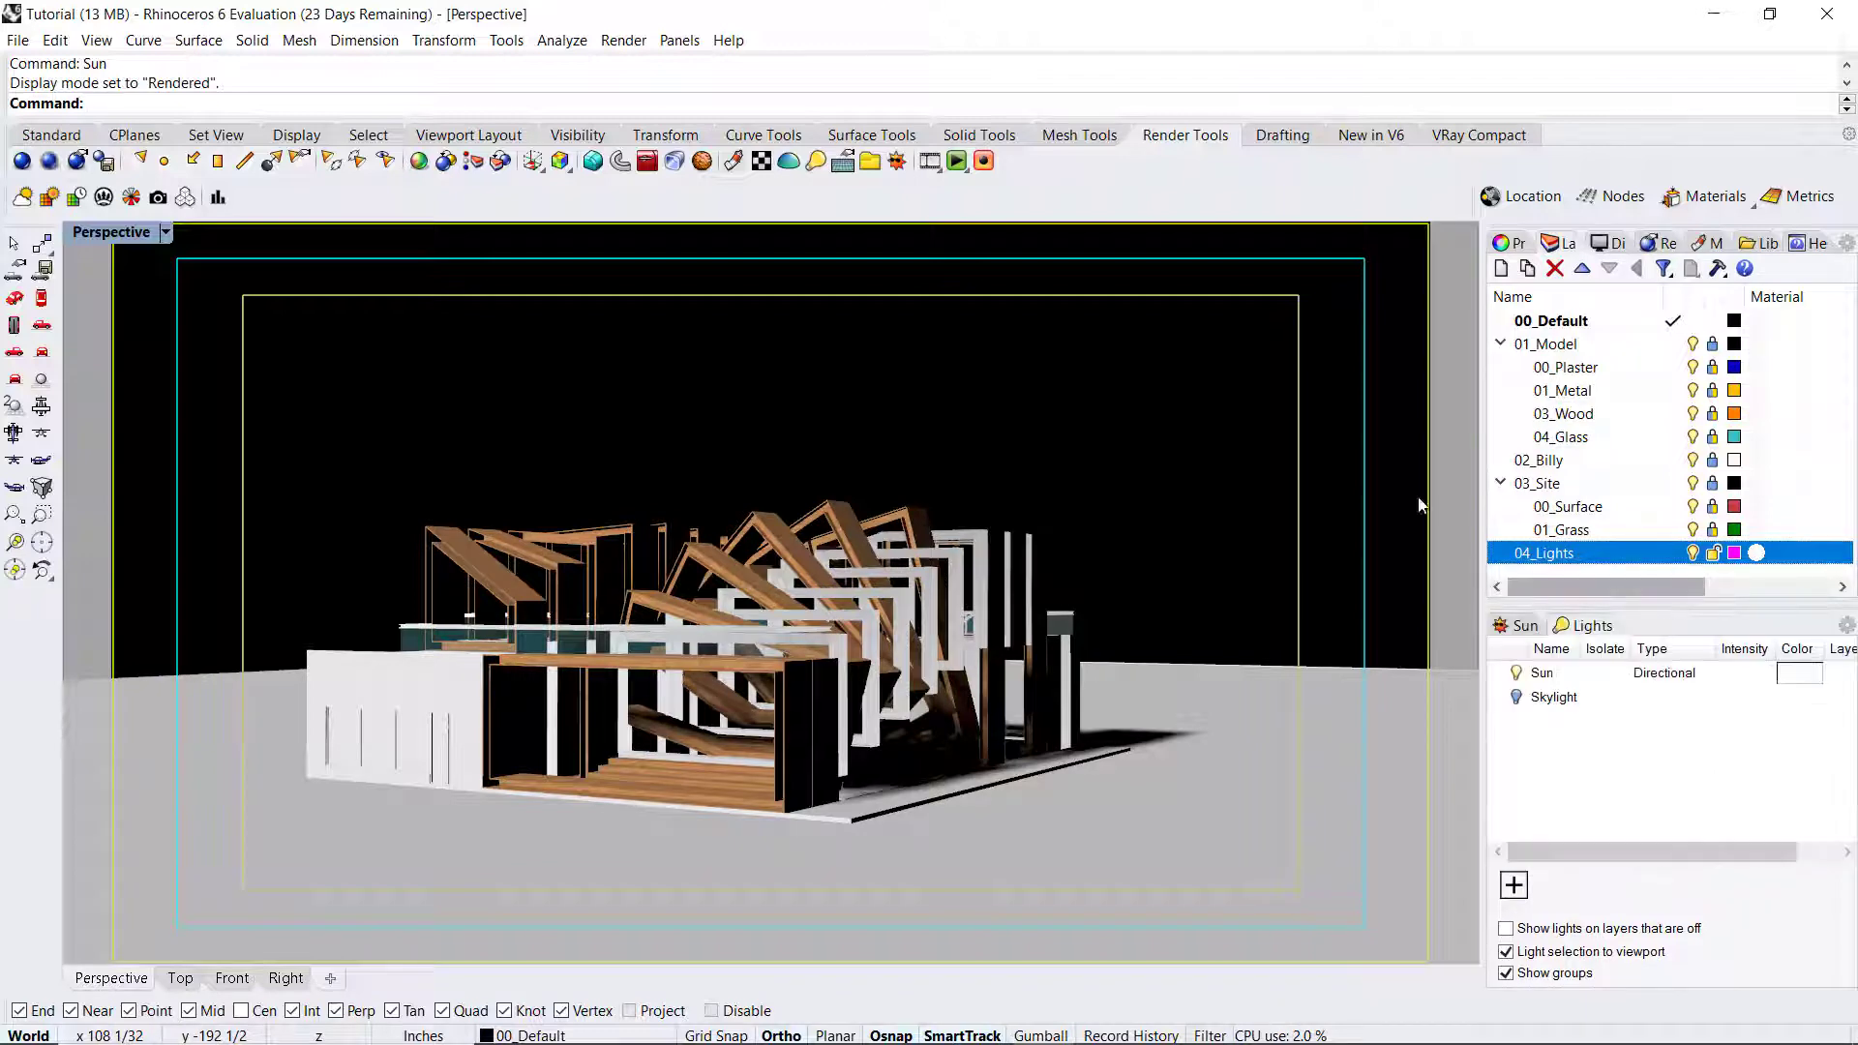
Step: Show the floating Lights toolbar from the list of Rhino toolbars and close it again
click(81, 139)
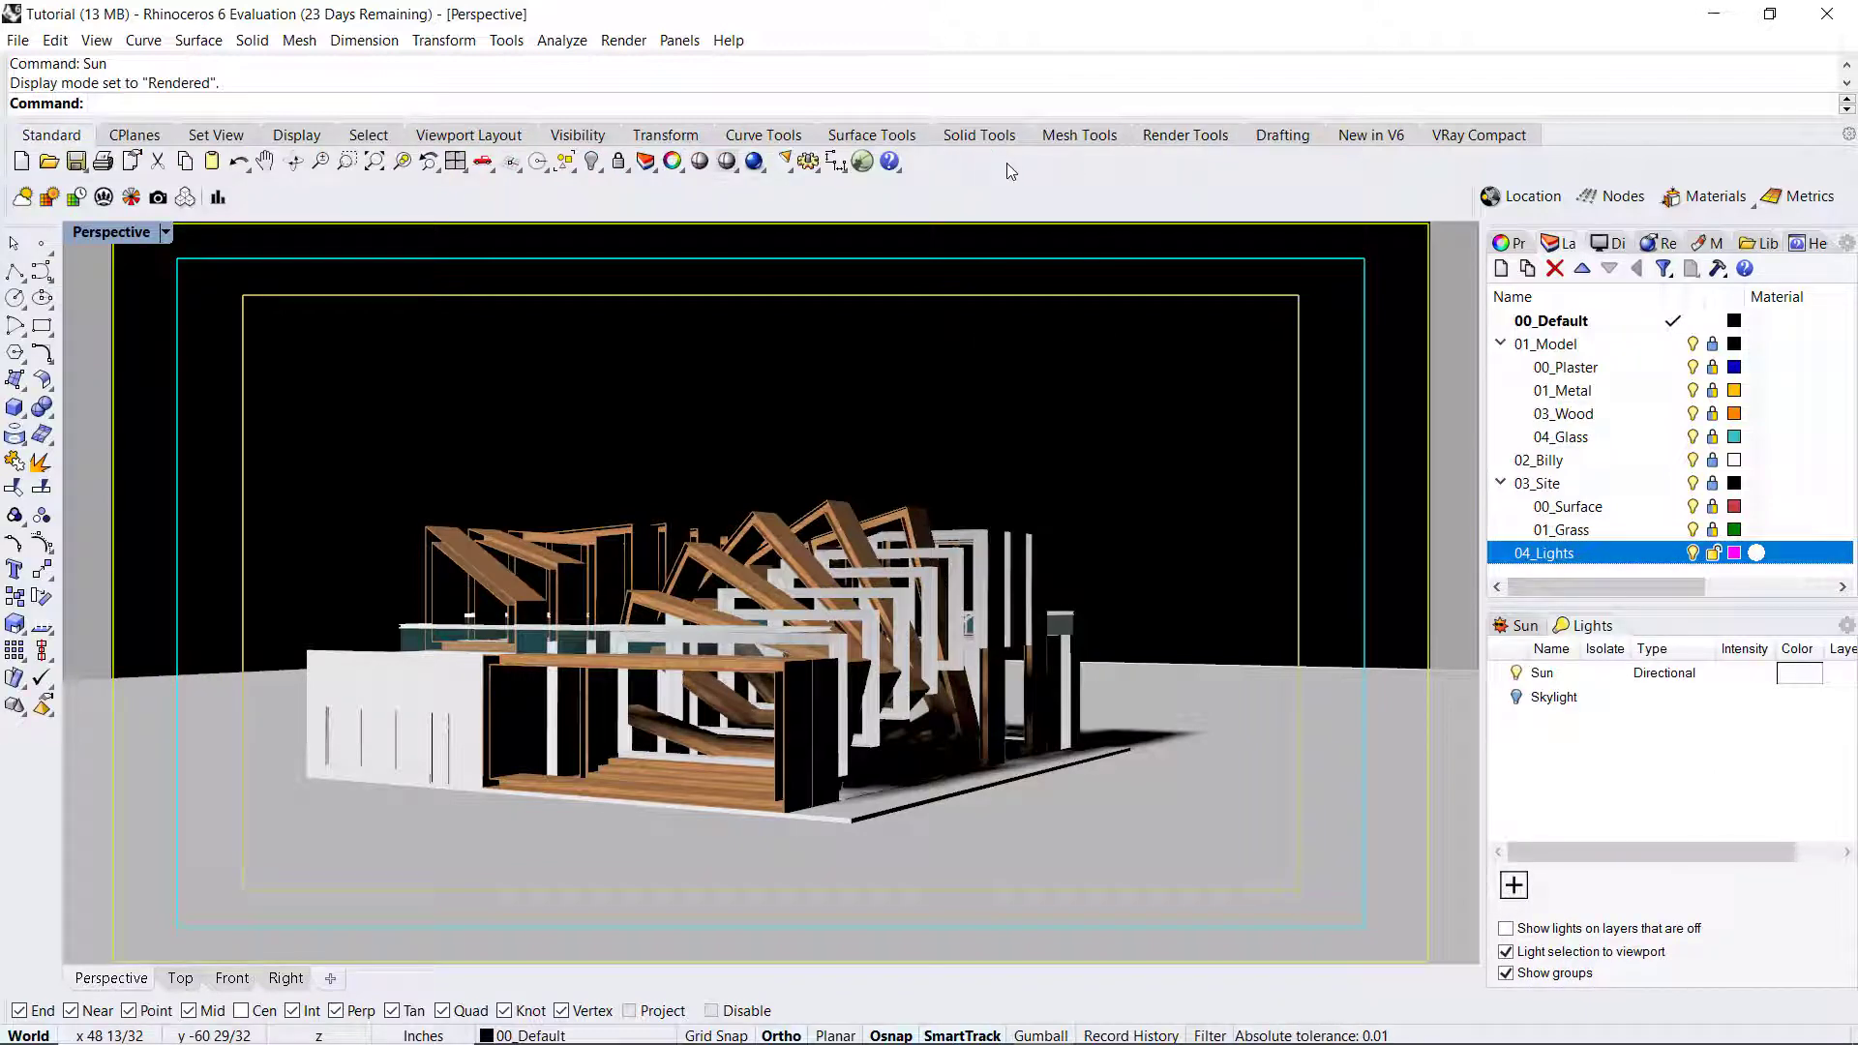
click(1188, 136)
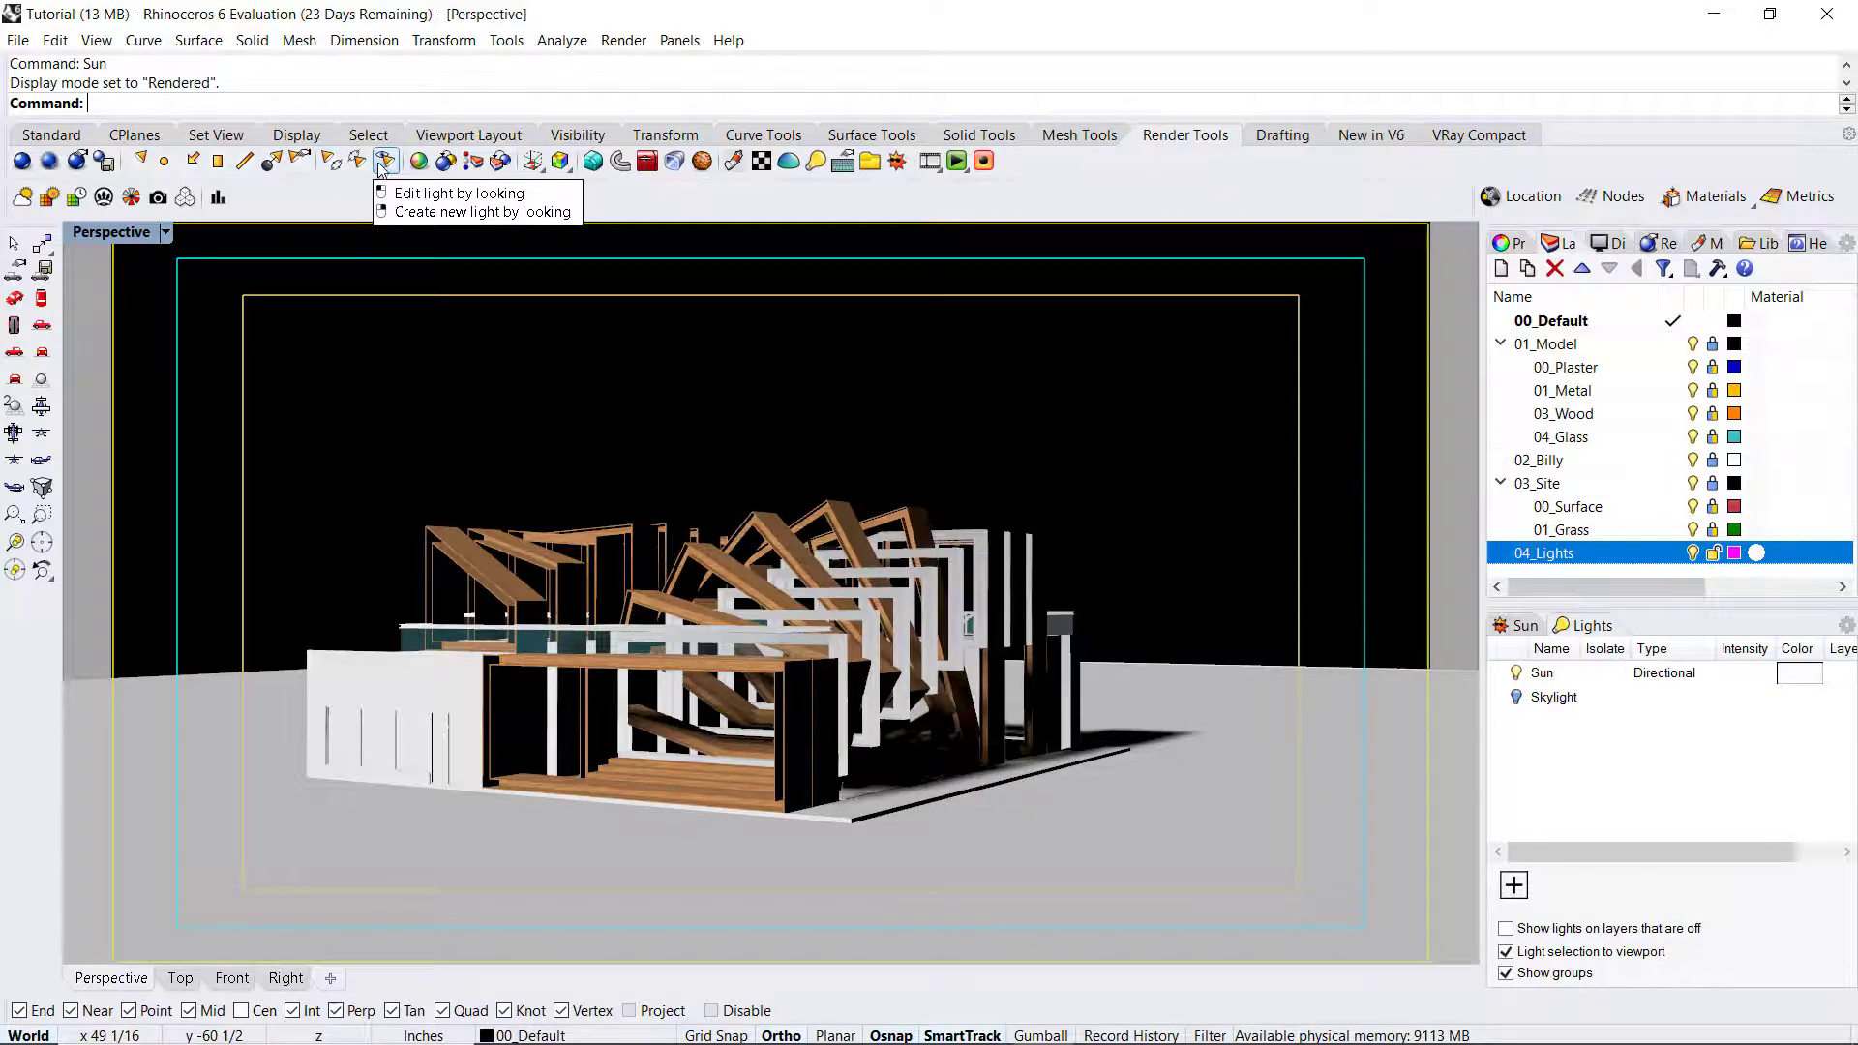
right_click(1069, 165)
mouse_move(1161, 184)
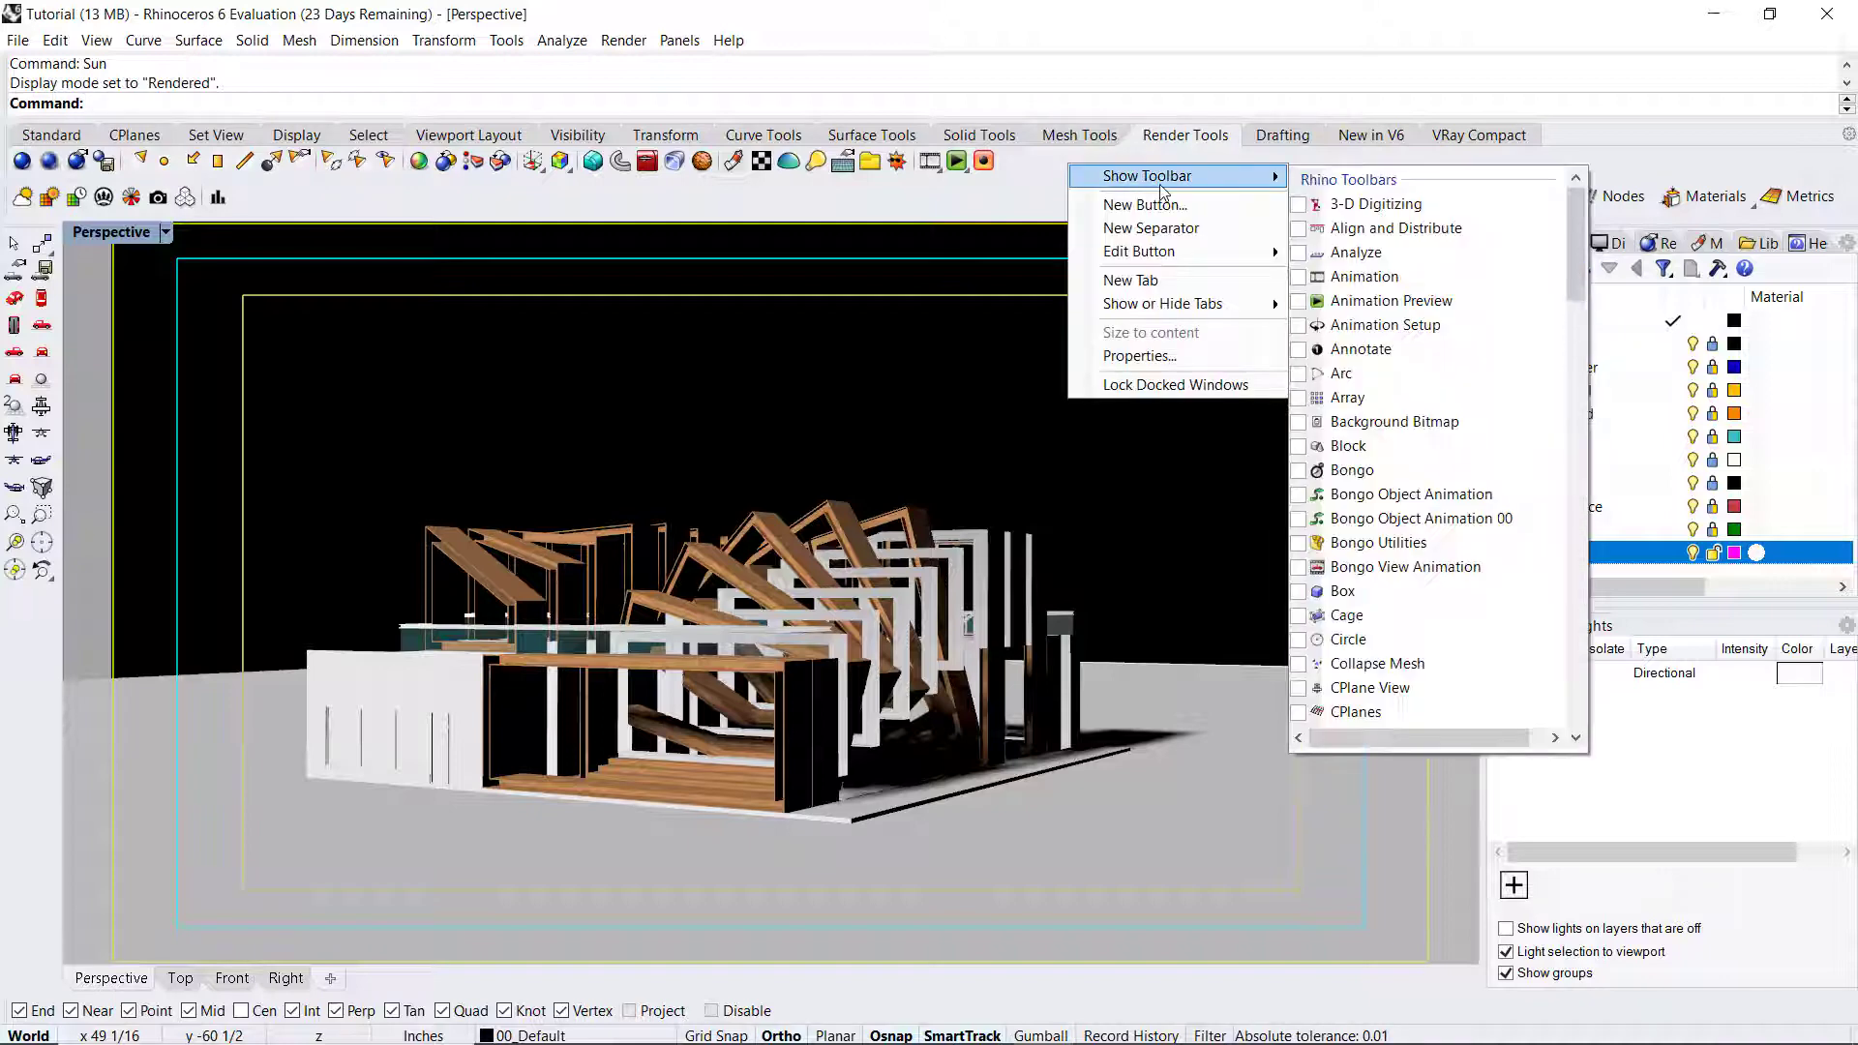
scroll(1442, 348, down, 2)
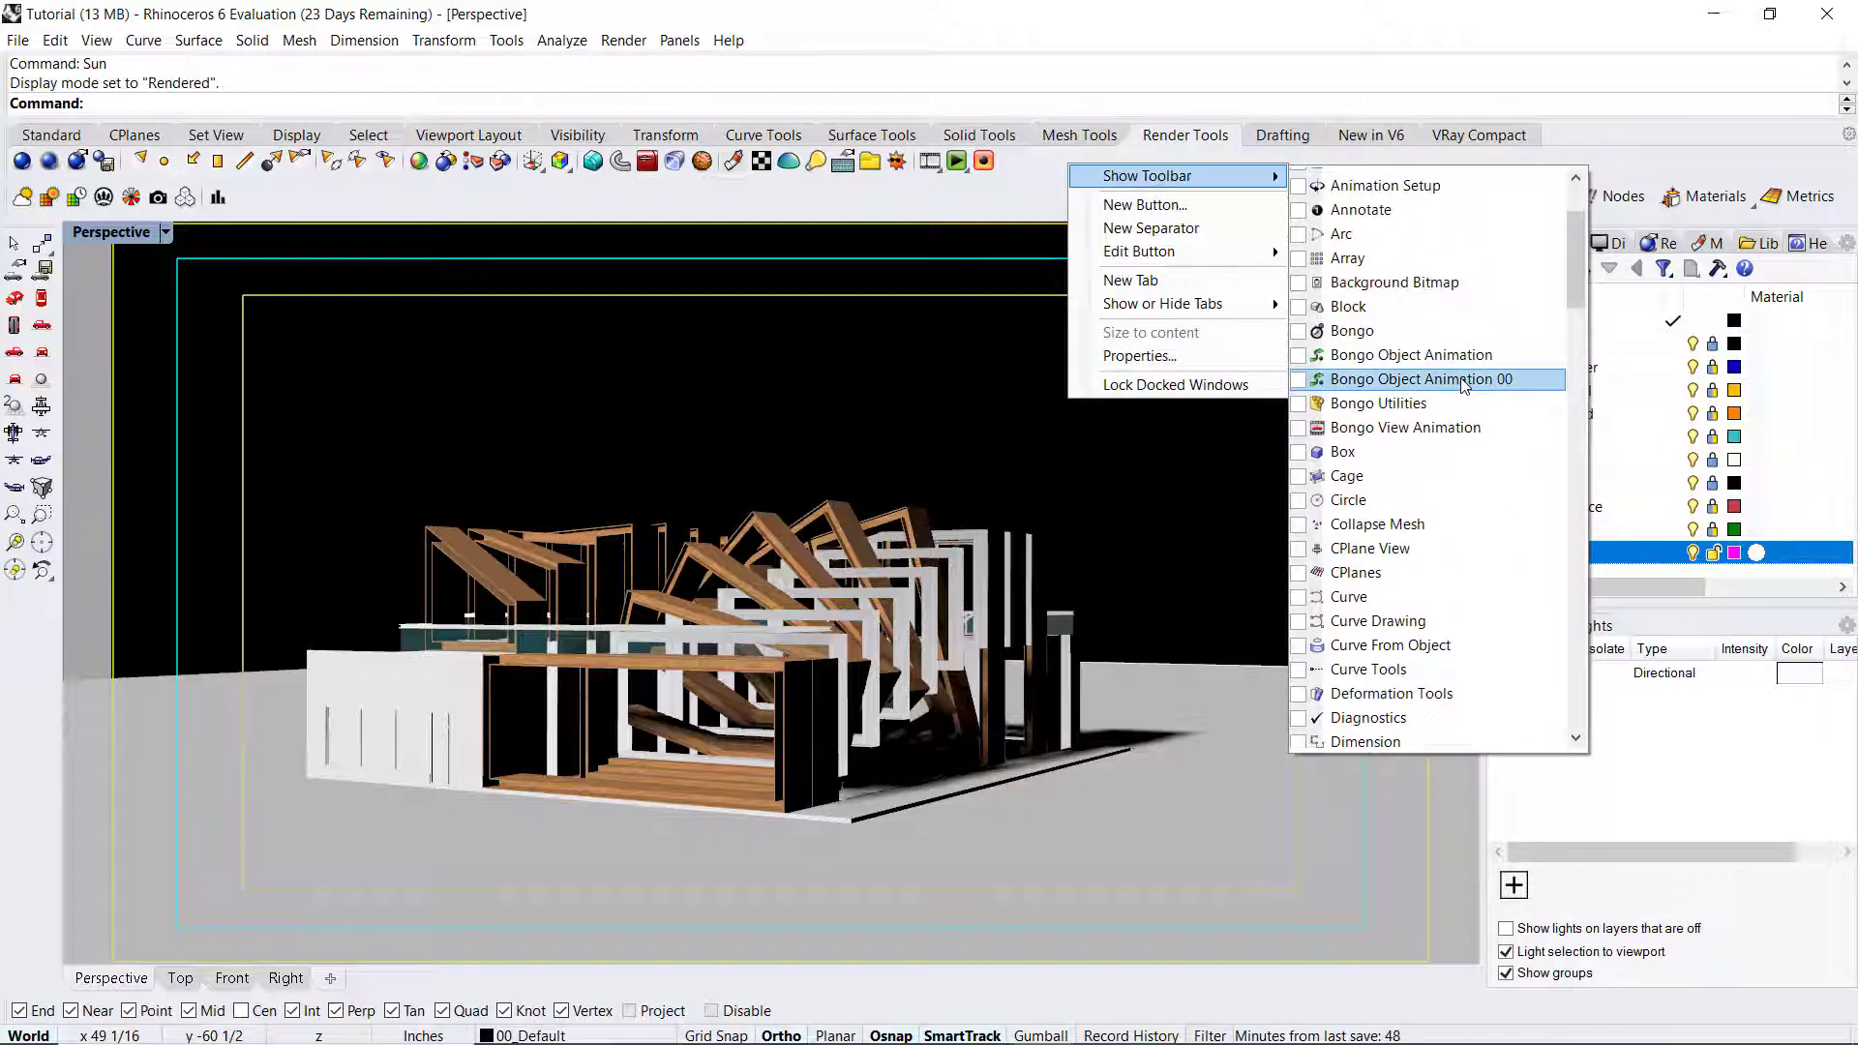
scroll(1466, 385, down, 10)
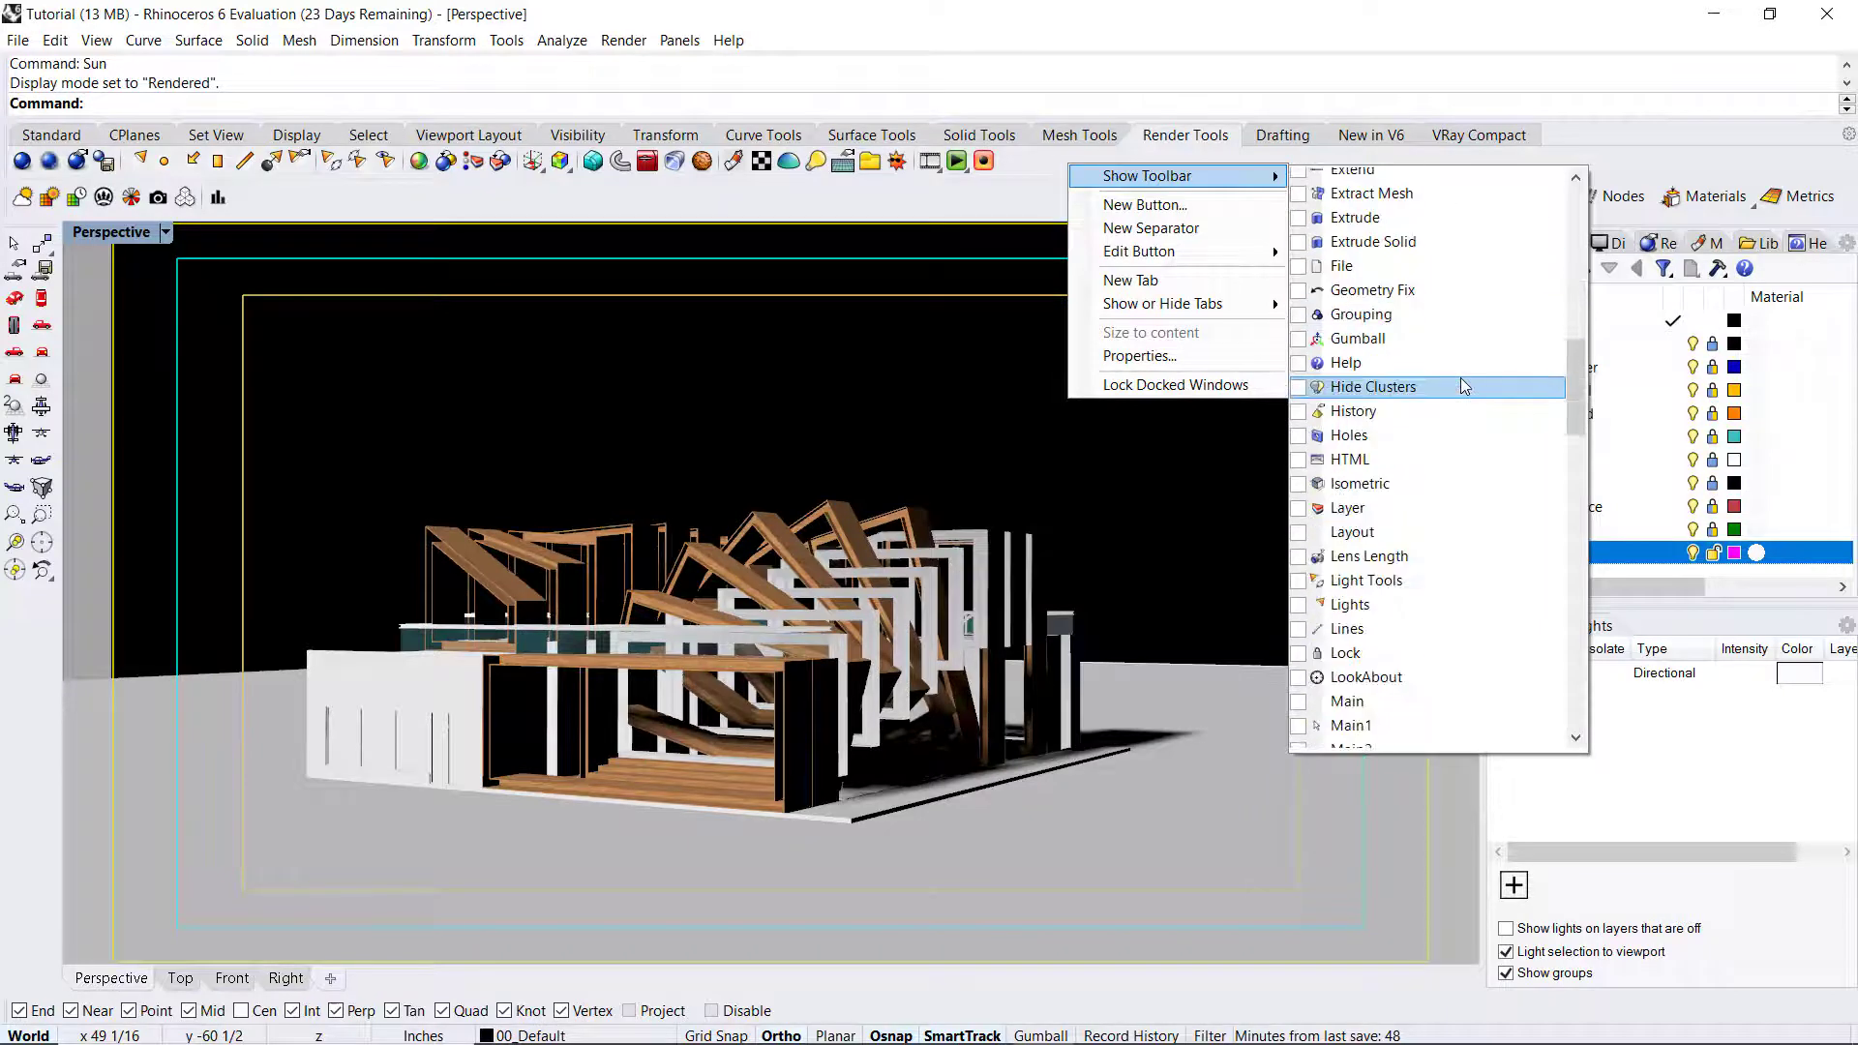
scroll(1464, 386, down, 2)
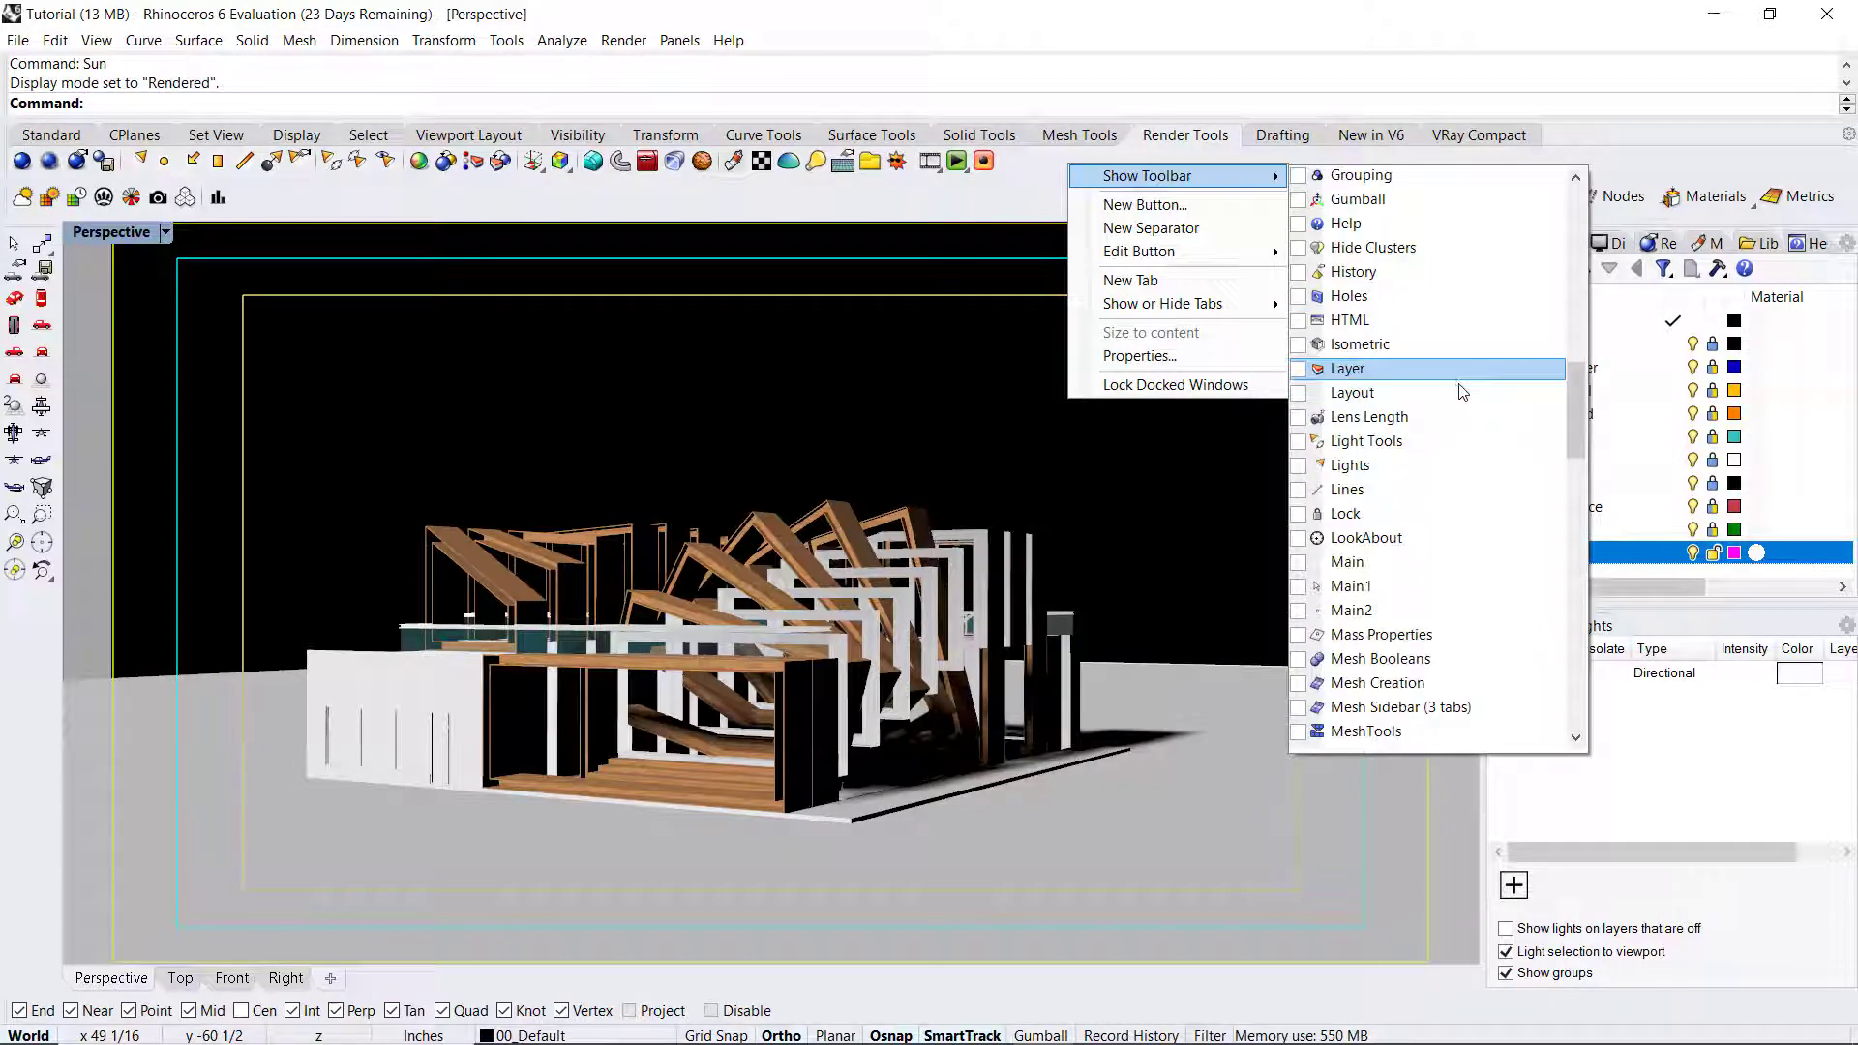
click(1304, 469)
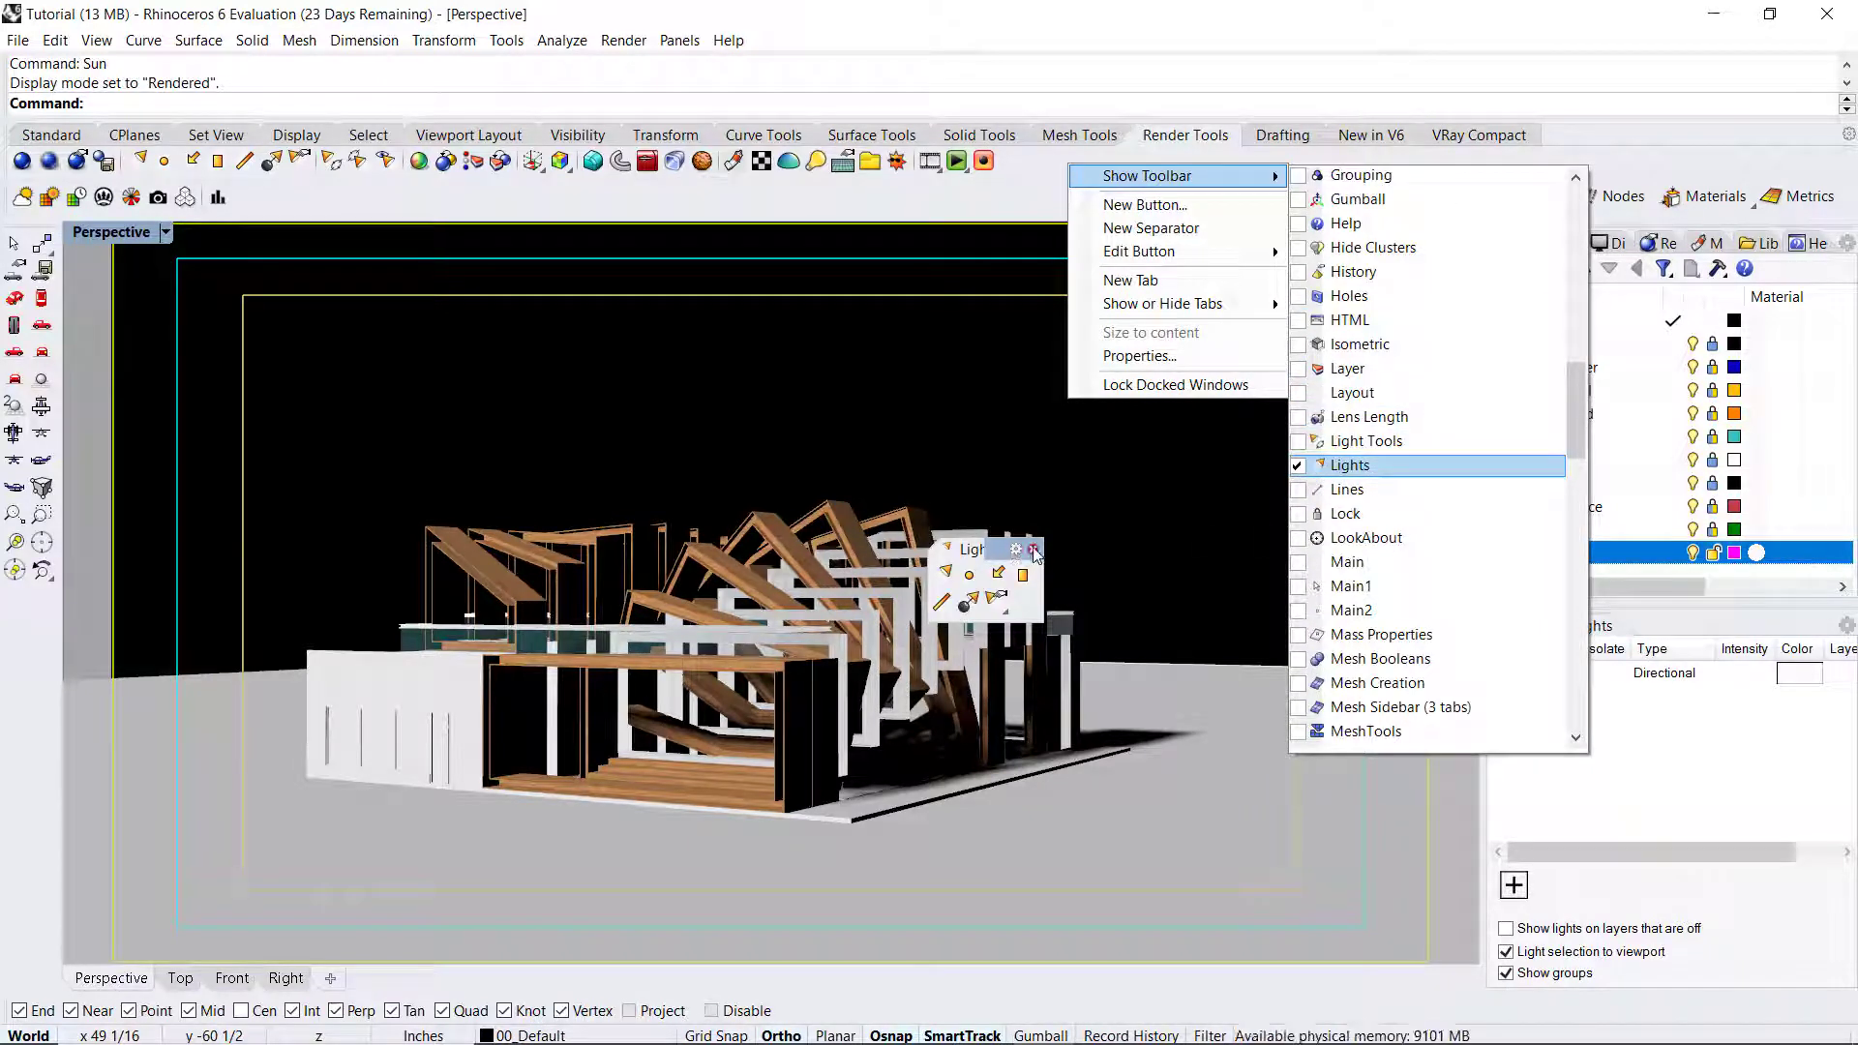
click(1034, 549)
Step: Switch the Perspective view to Shaded display and make the 04_Lights layer current
right_drag(1060, 501, 767, 612)
click(169, 233)
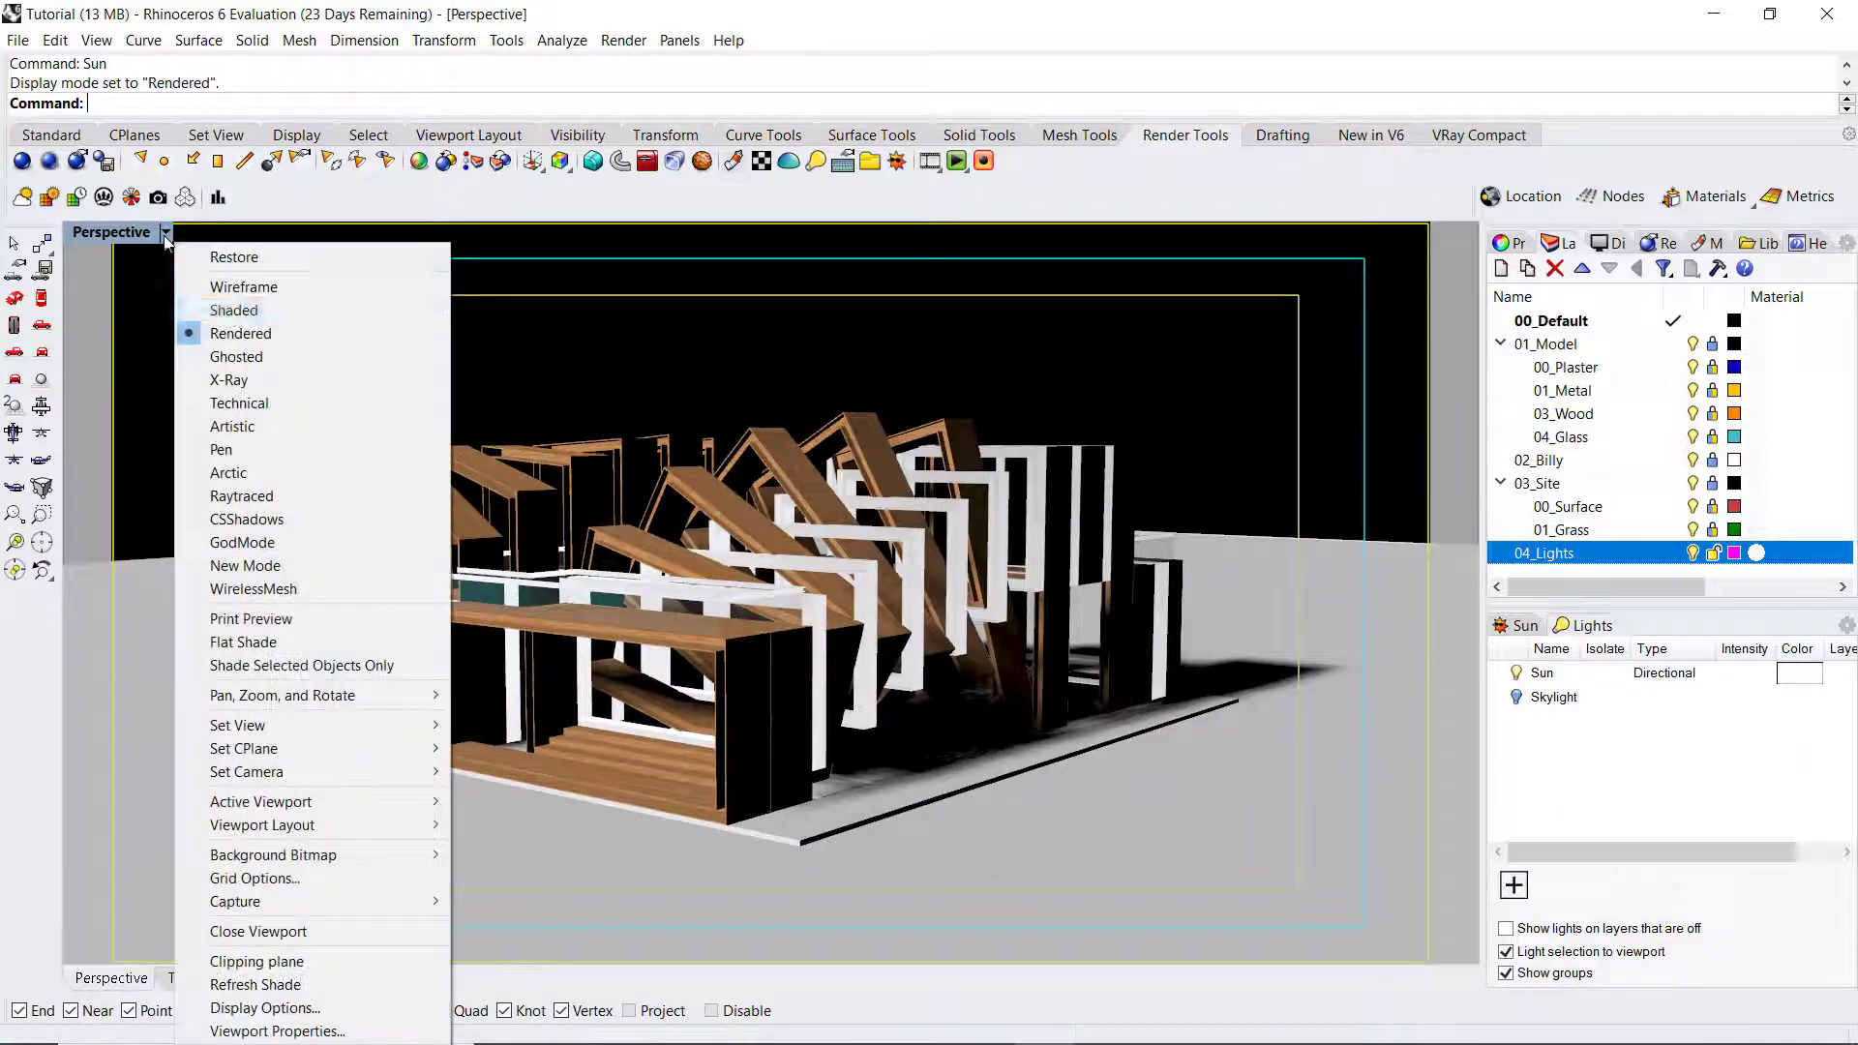
click(234, 312)
right_drag(914, 547, 689, 627)
scroll(711, 648, down, 3)
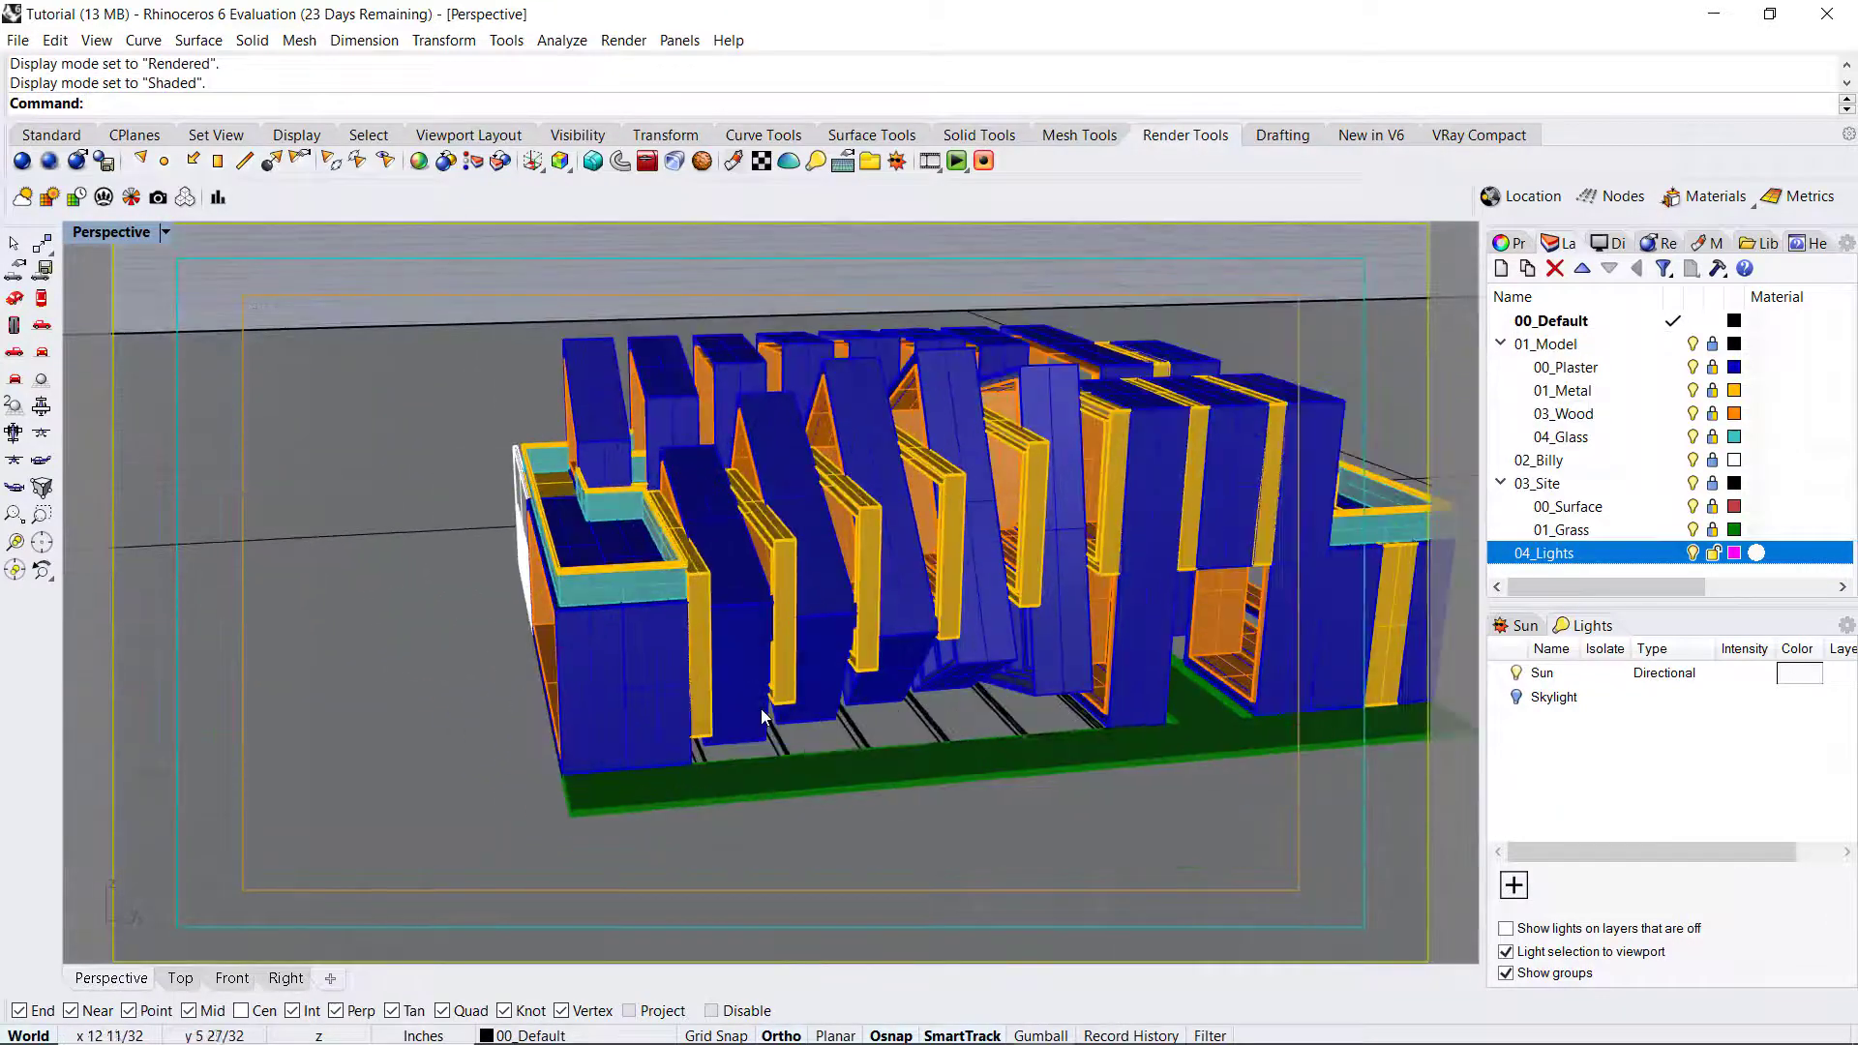
scroll(764, 717, up, 4)
click(1660, 559)
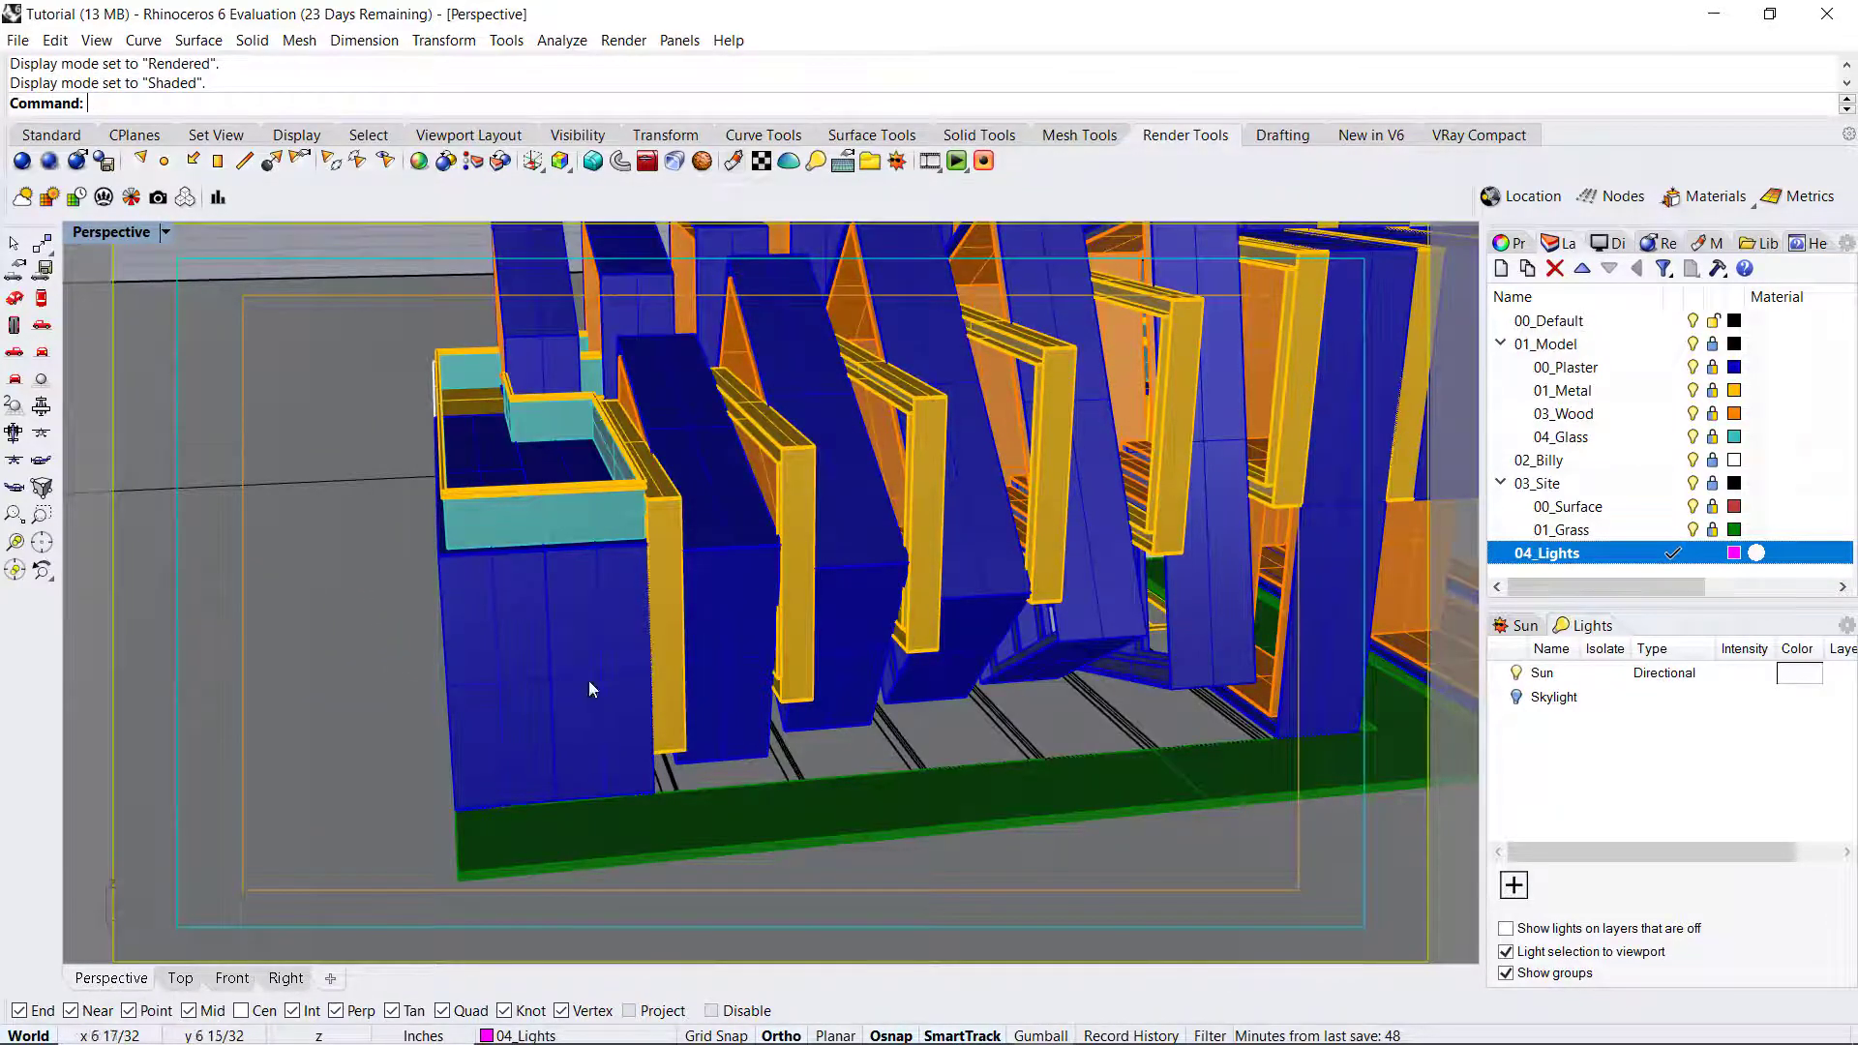
Step: Examine the narrow recessed floor channels beneath the leaning frames, ending close up on the first channel beside the end wall
scroll(592, 689, up, 6)
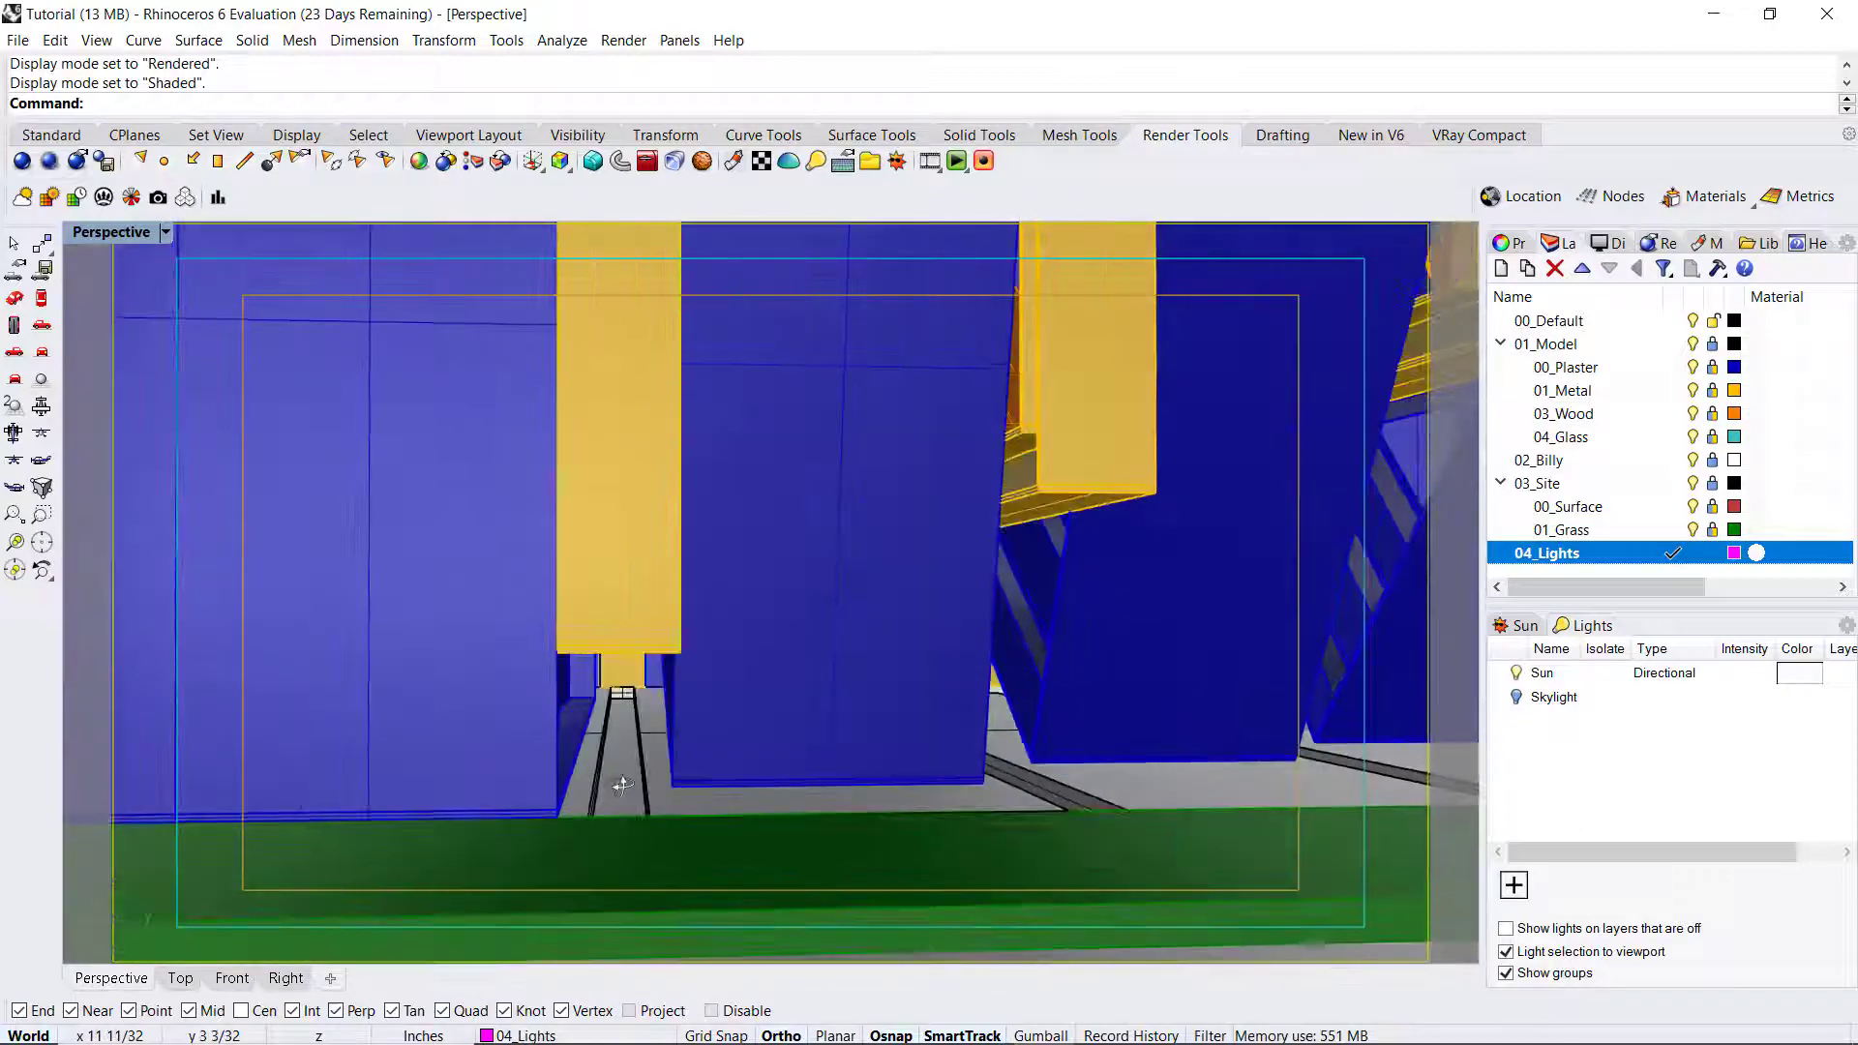
scroll(683, 785, down, 3)
right_drag(687, 784, 1084, 757)
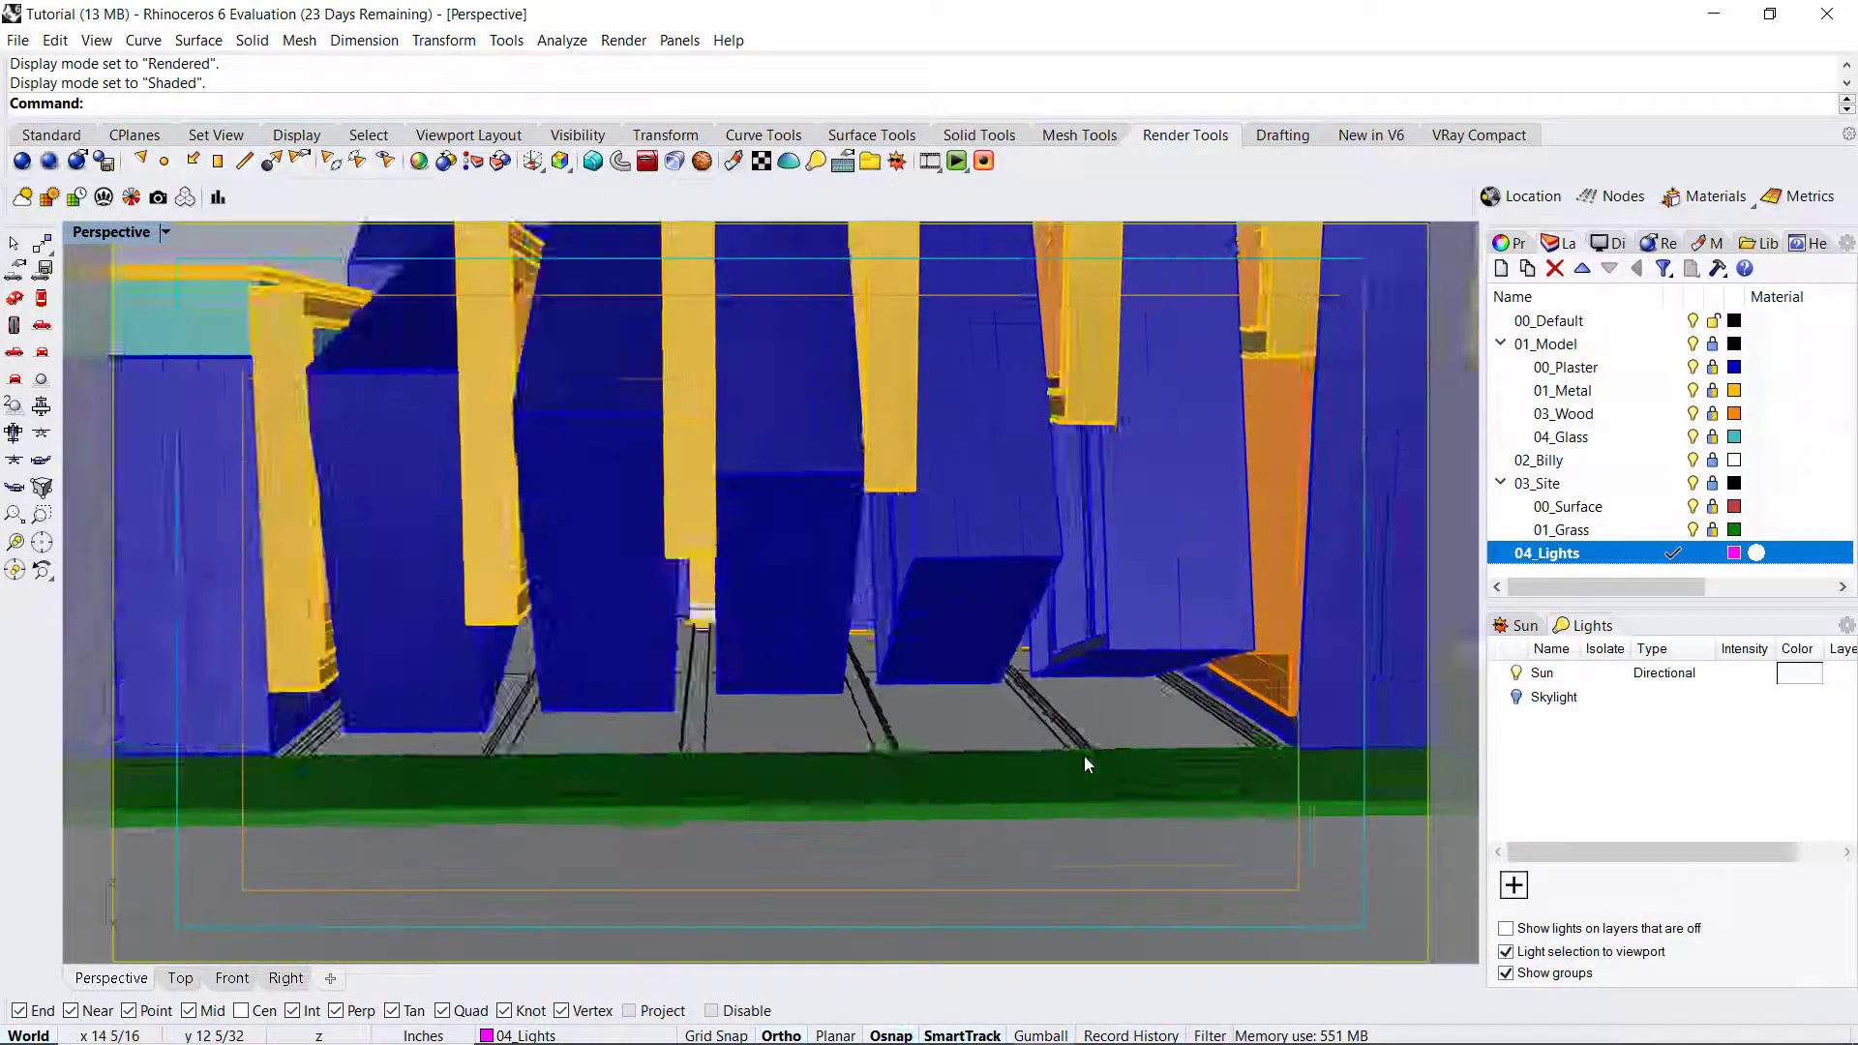
scroll(1084, 760, down, 5)
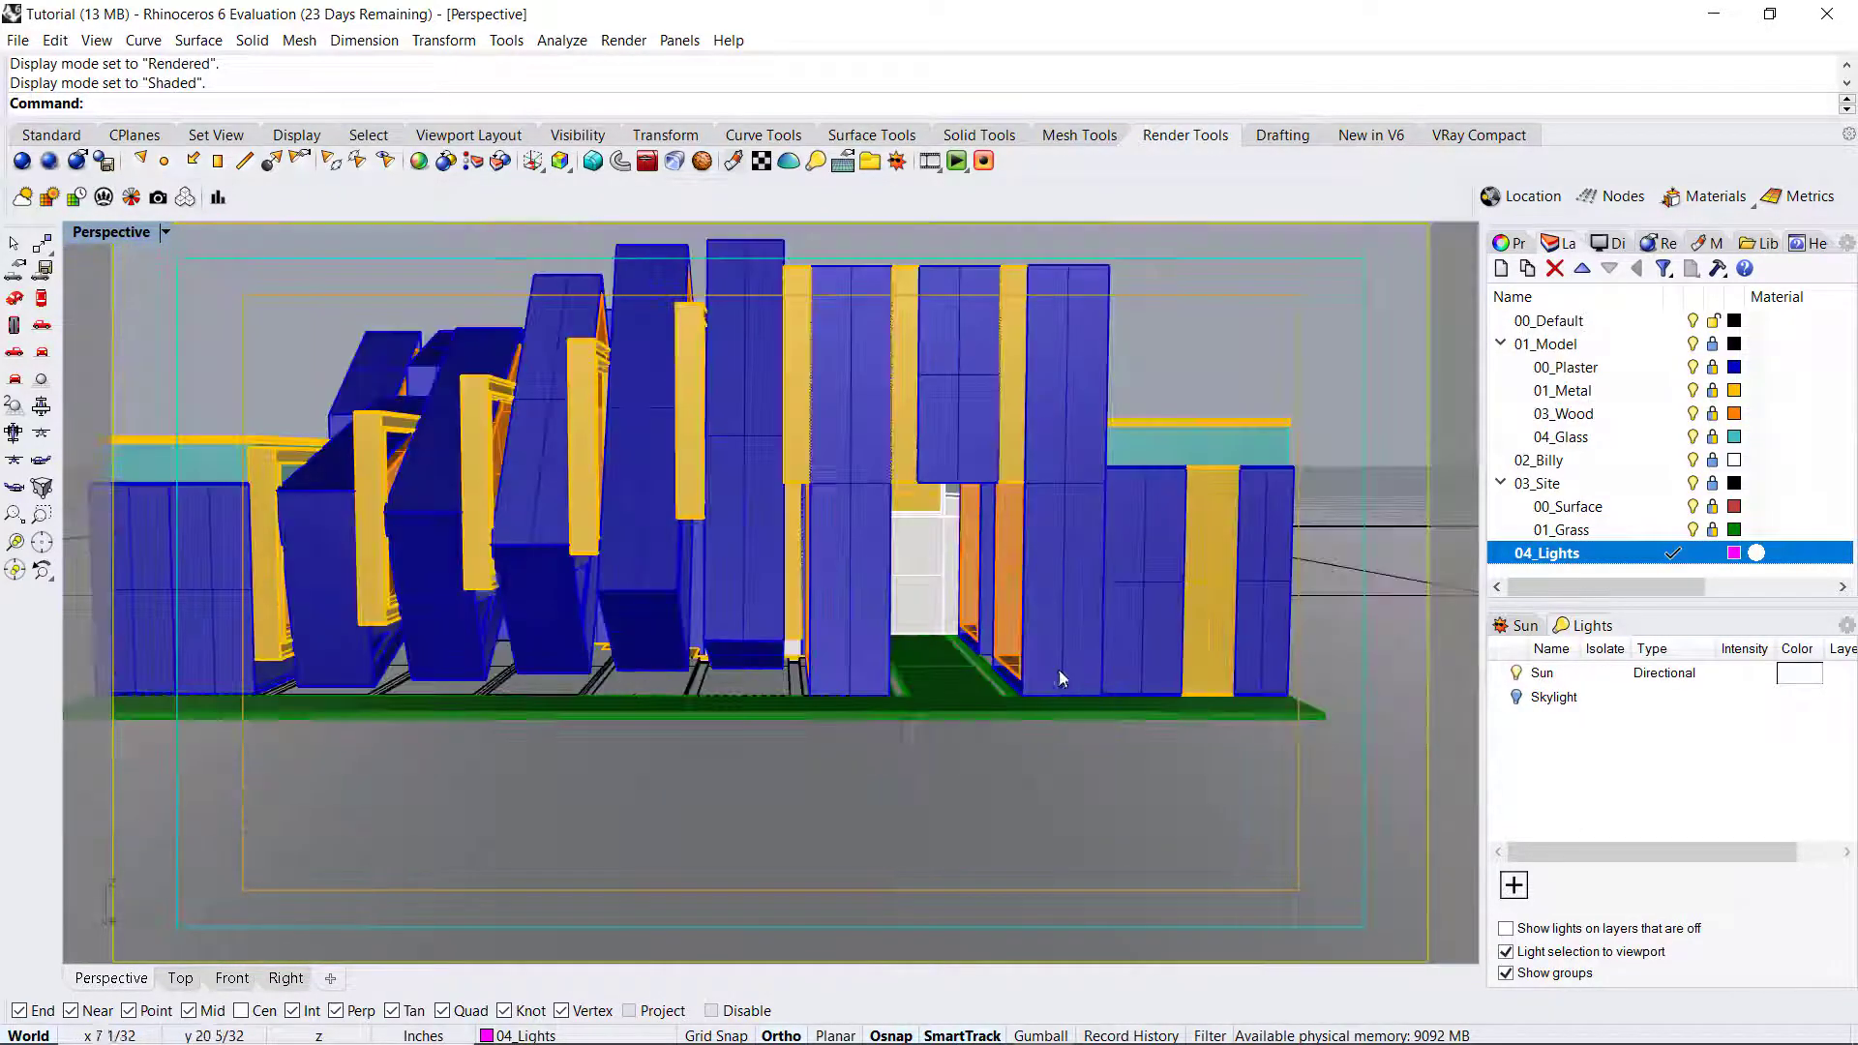
right_drag(1059, 670, 966, 705)
scroll(966, 705, up, 5)
scroll(966, 704, down, 8)
right_drag(842, 702, 593, 717)
scroll(593, 717, up, 6)
scroll(741, 702, up, 4)
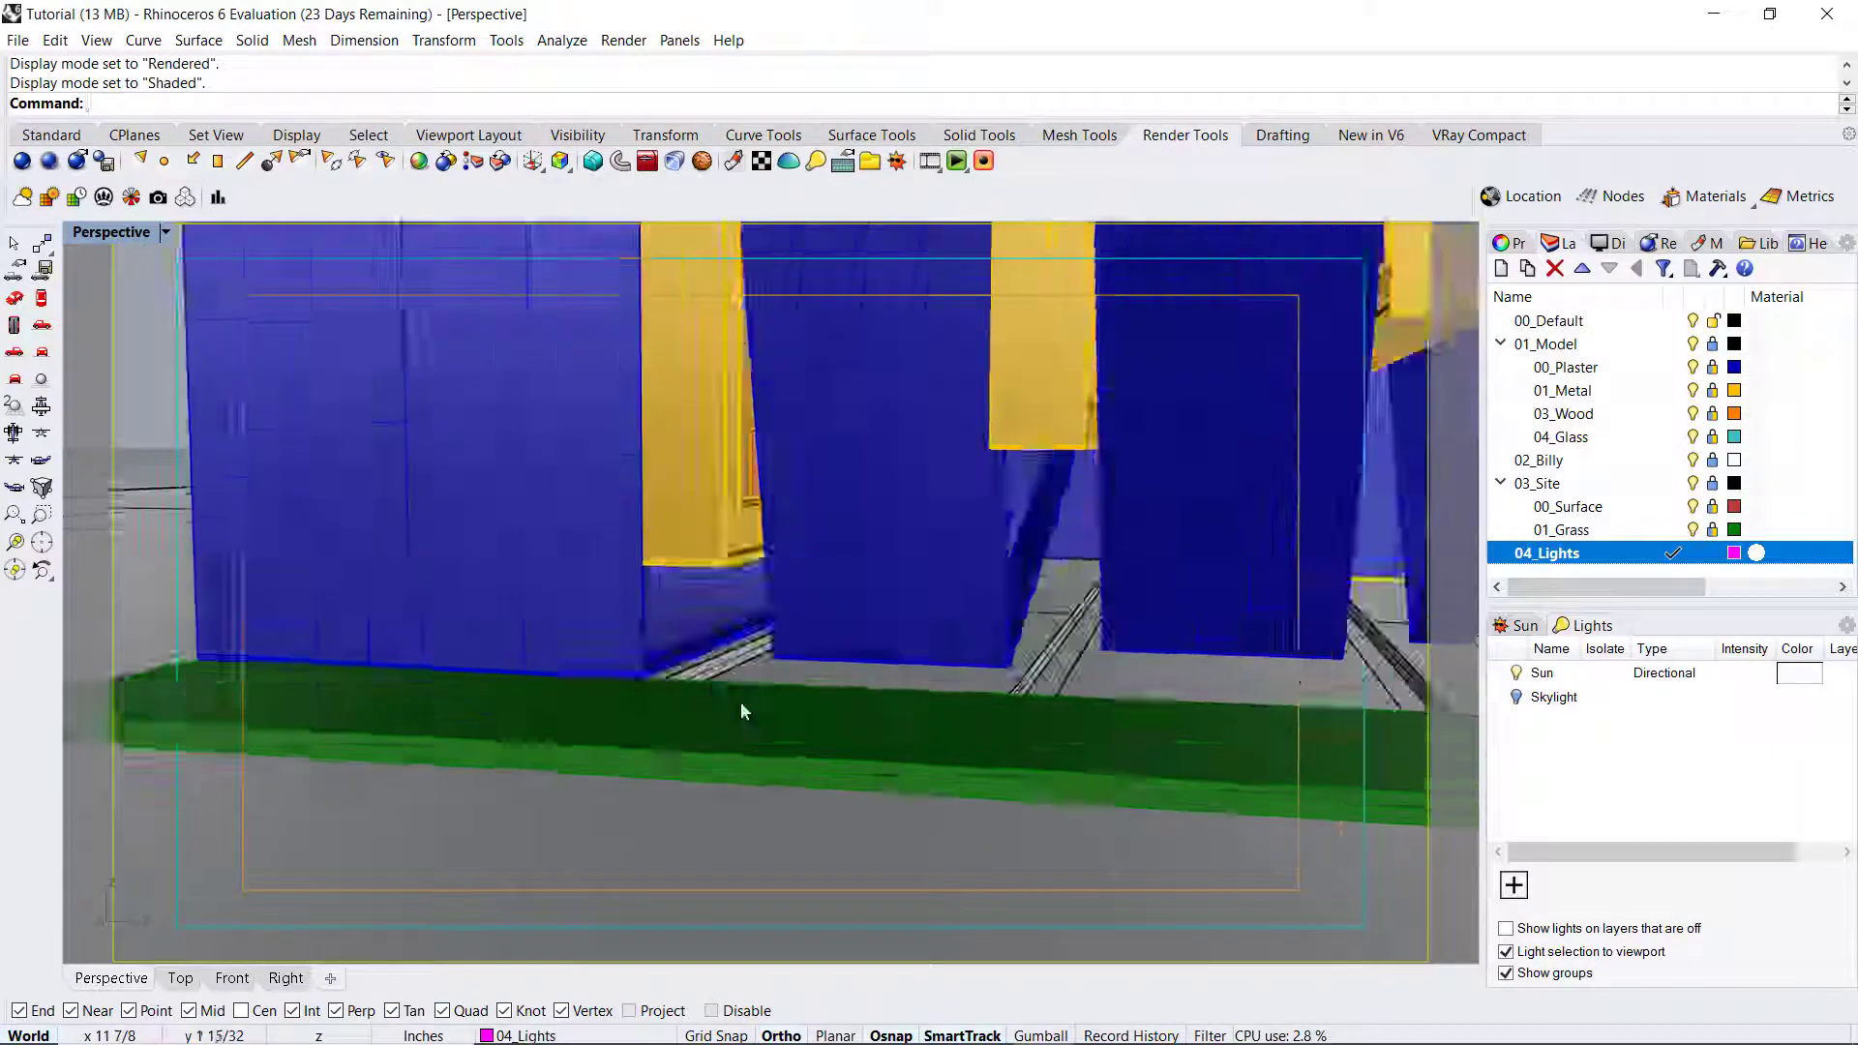
right_drag(741, 703, 785, 692)
scroll(784, 692, up, 3)
right_drag(836, 621, 835, 606)
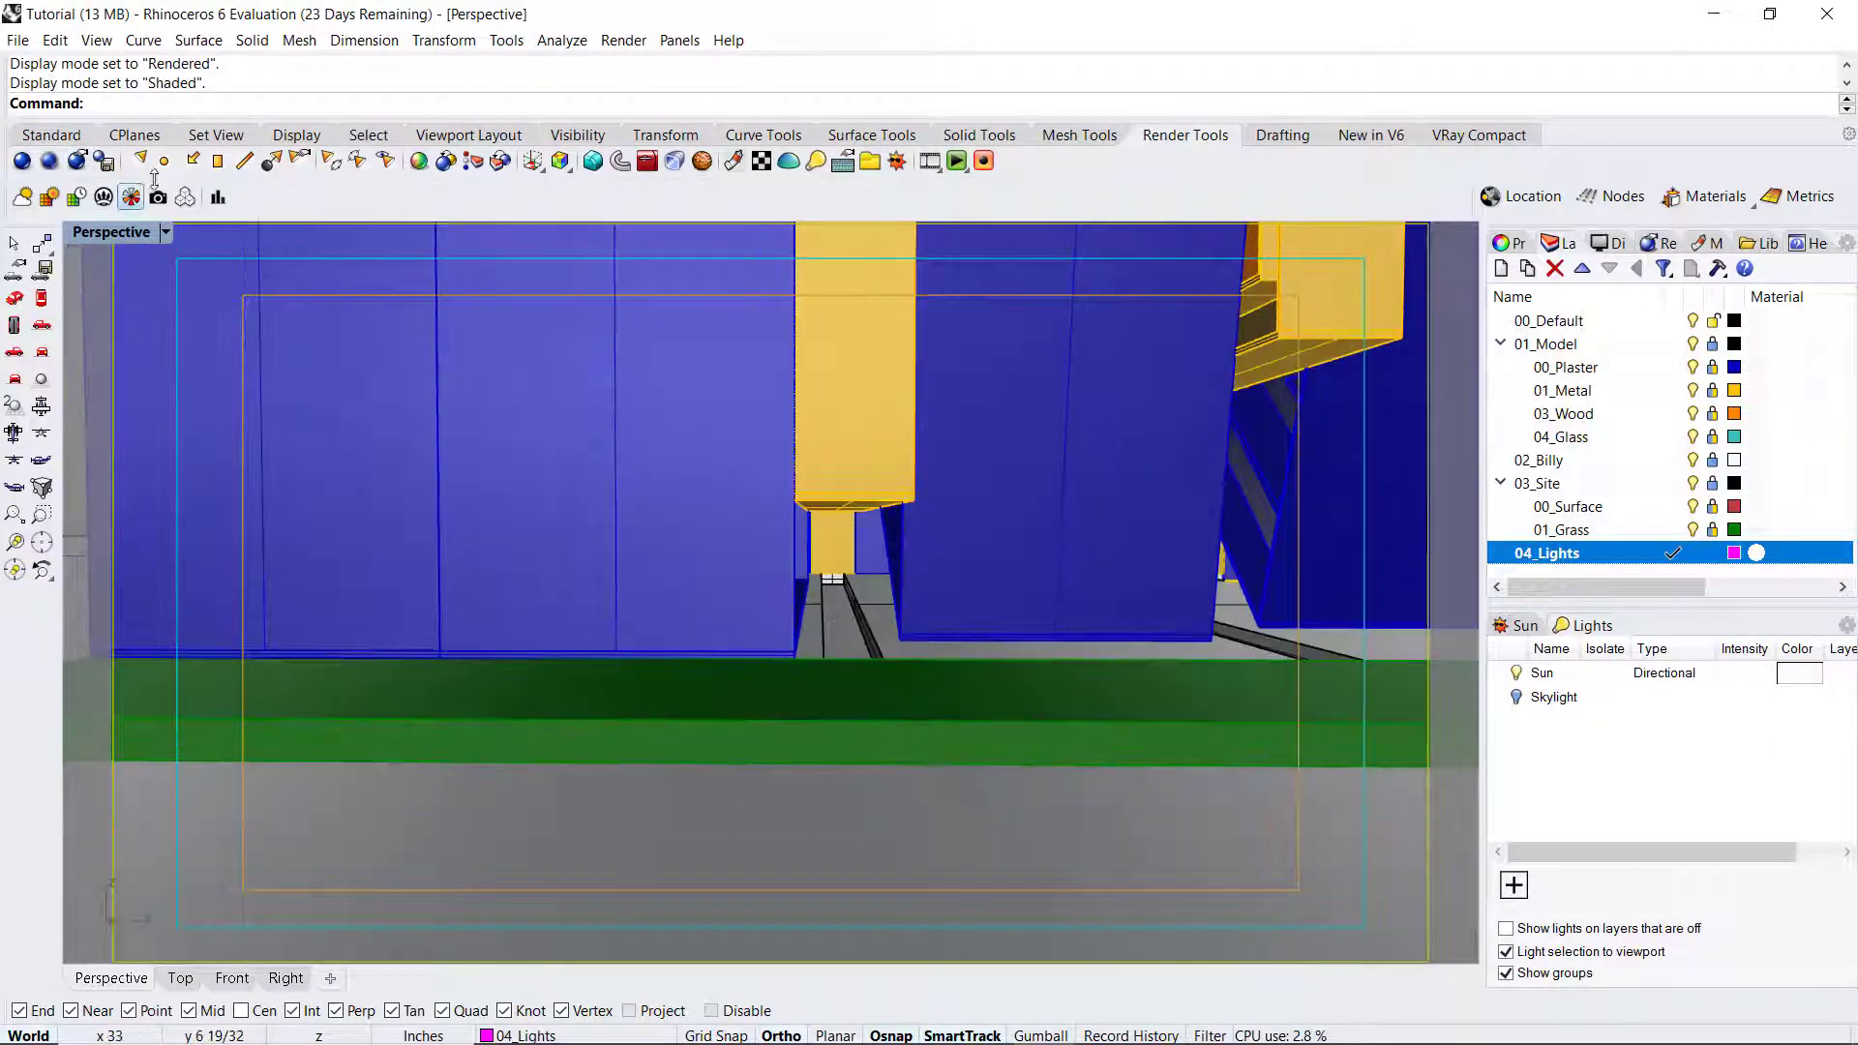
Step: Place a rectangular light over the first floor channel, running from its far end to the grass edge and spanning its width
click(217, 163)
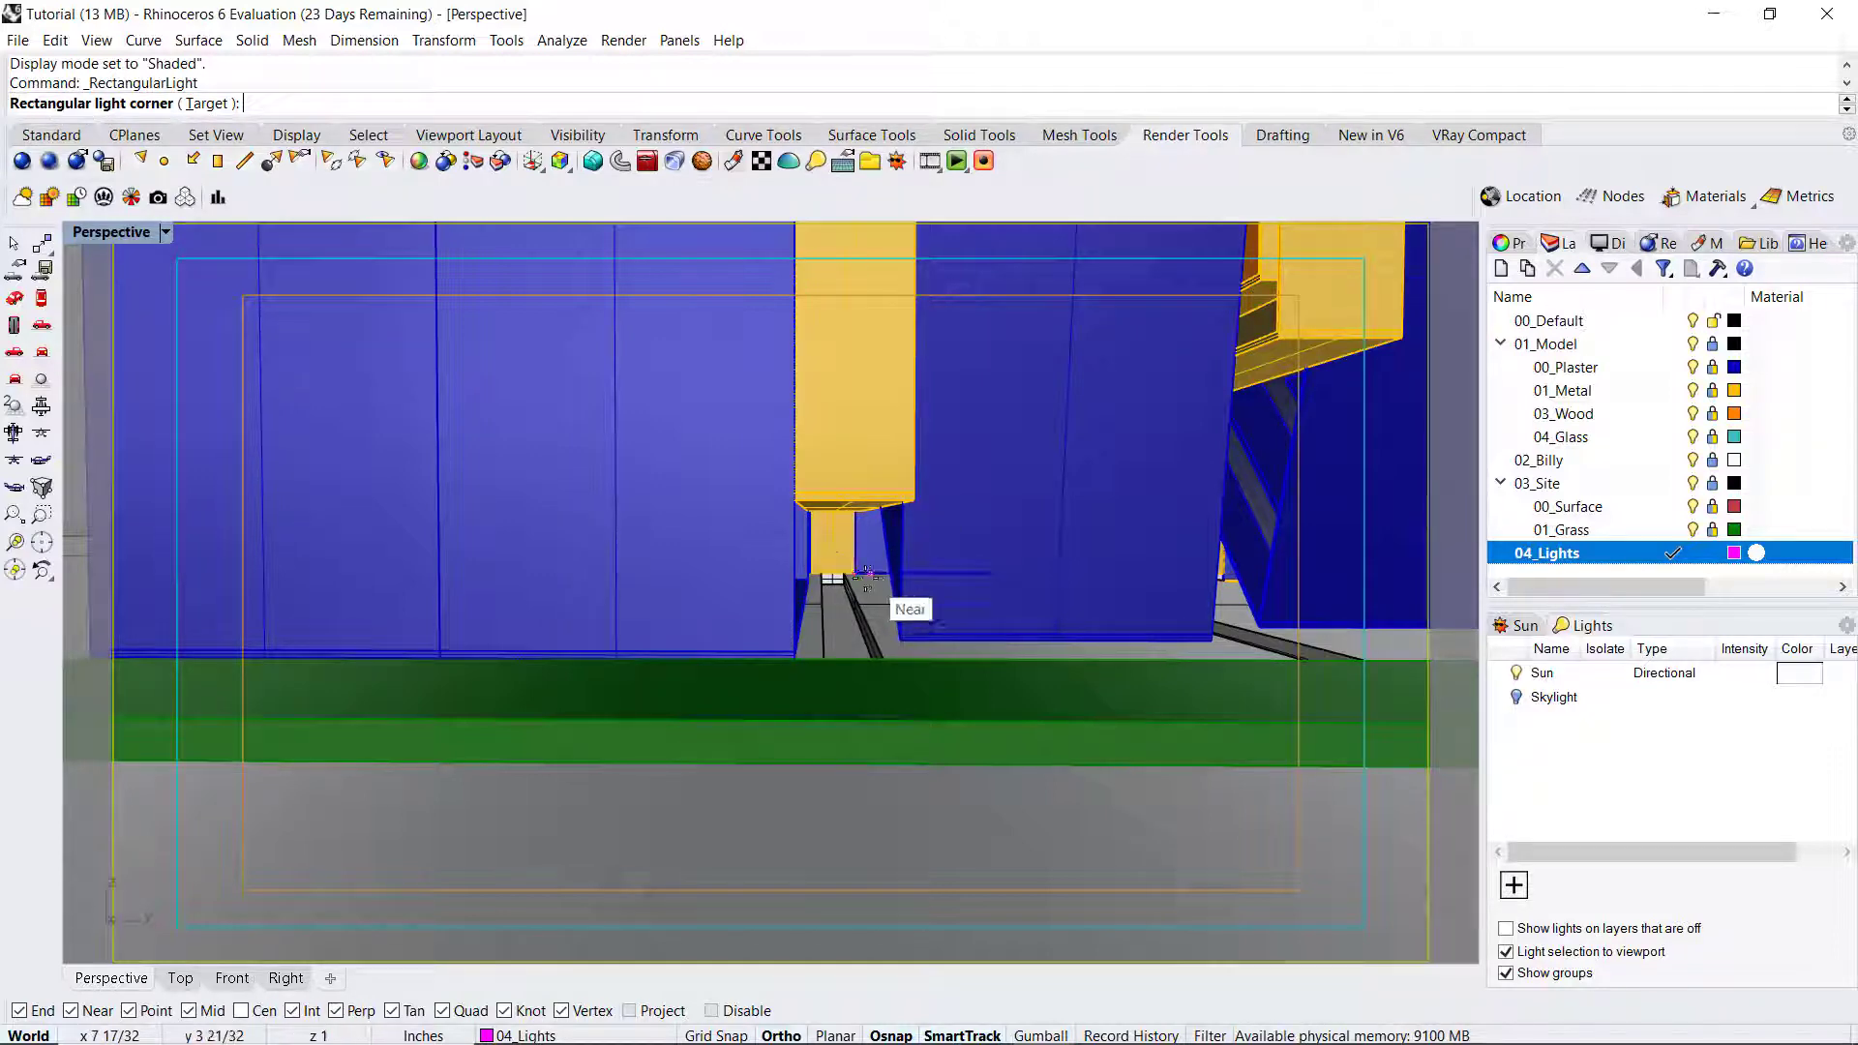
scroll(852, 609, up, 5)
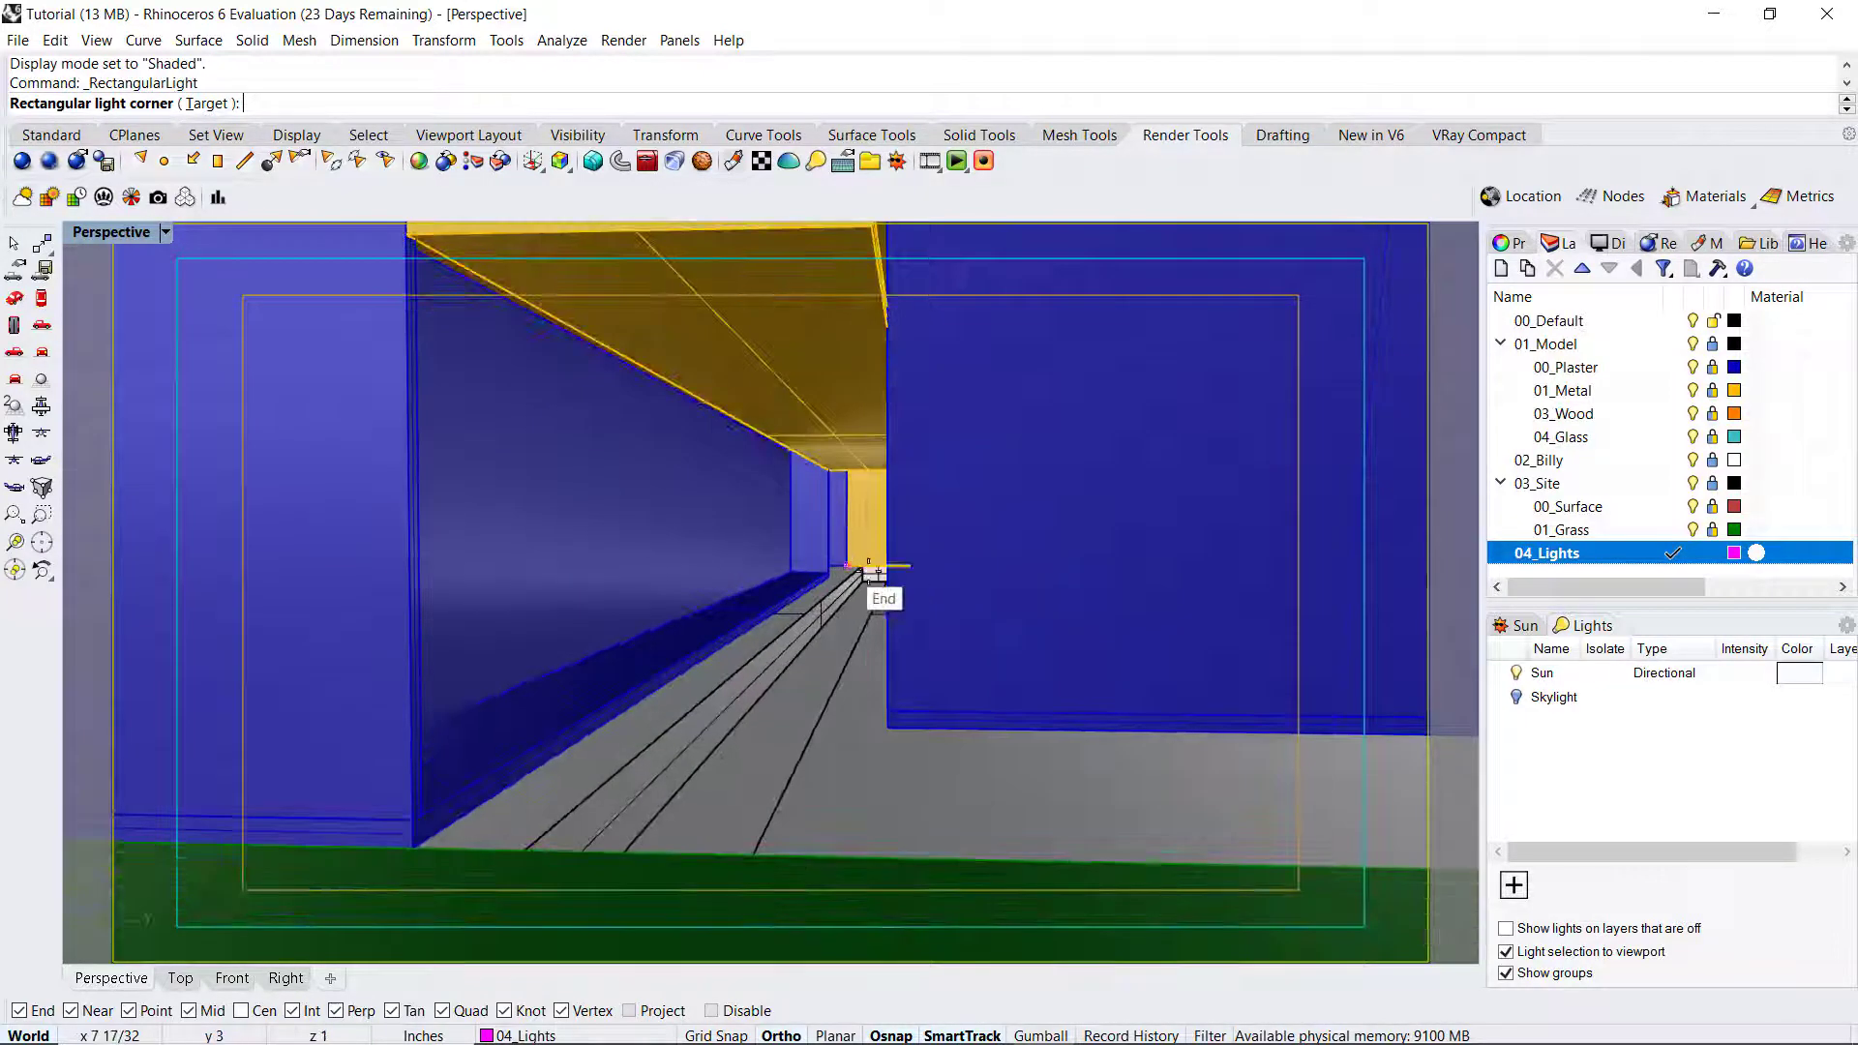
scroll(876, 573, up, 3)
click(852, 580)
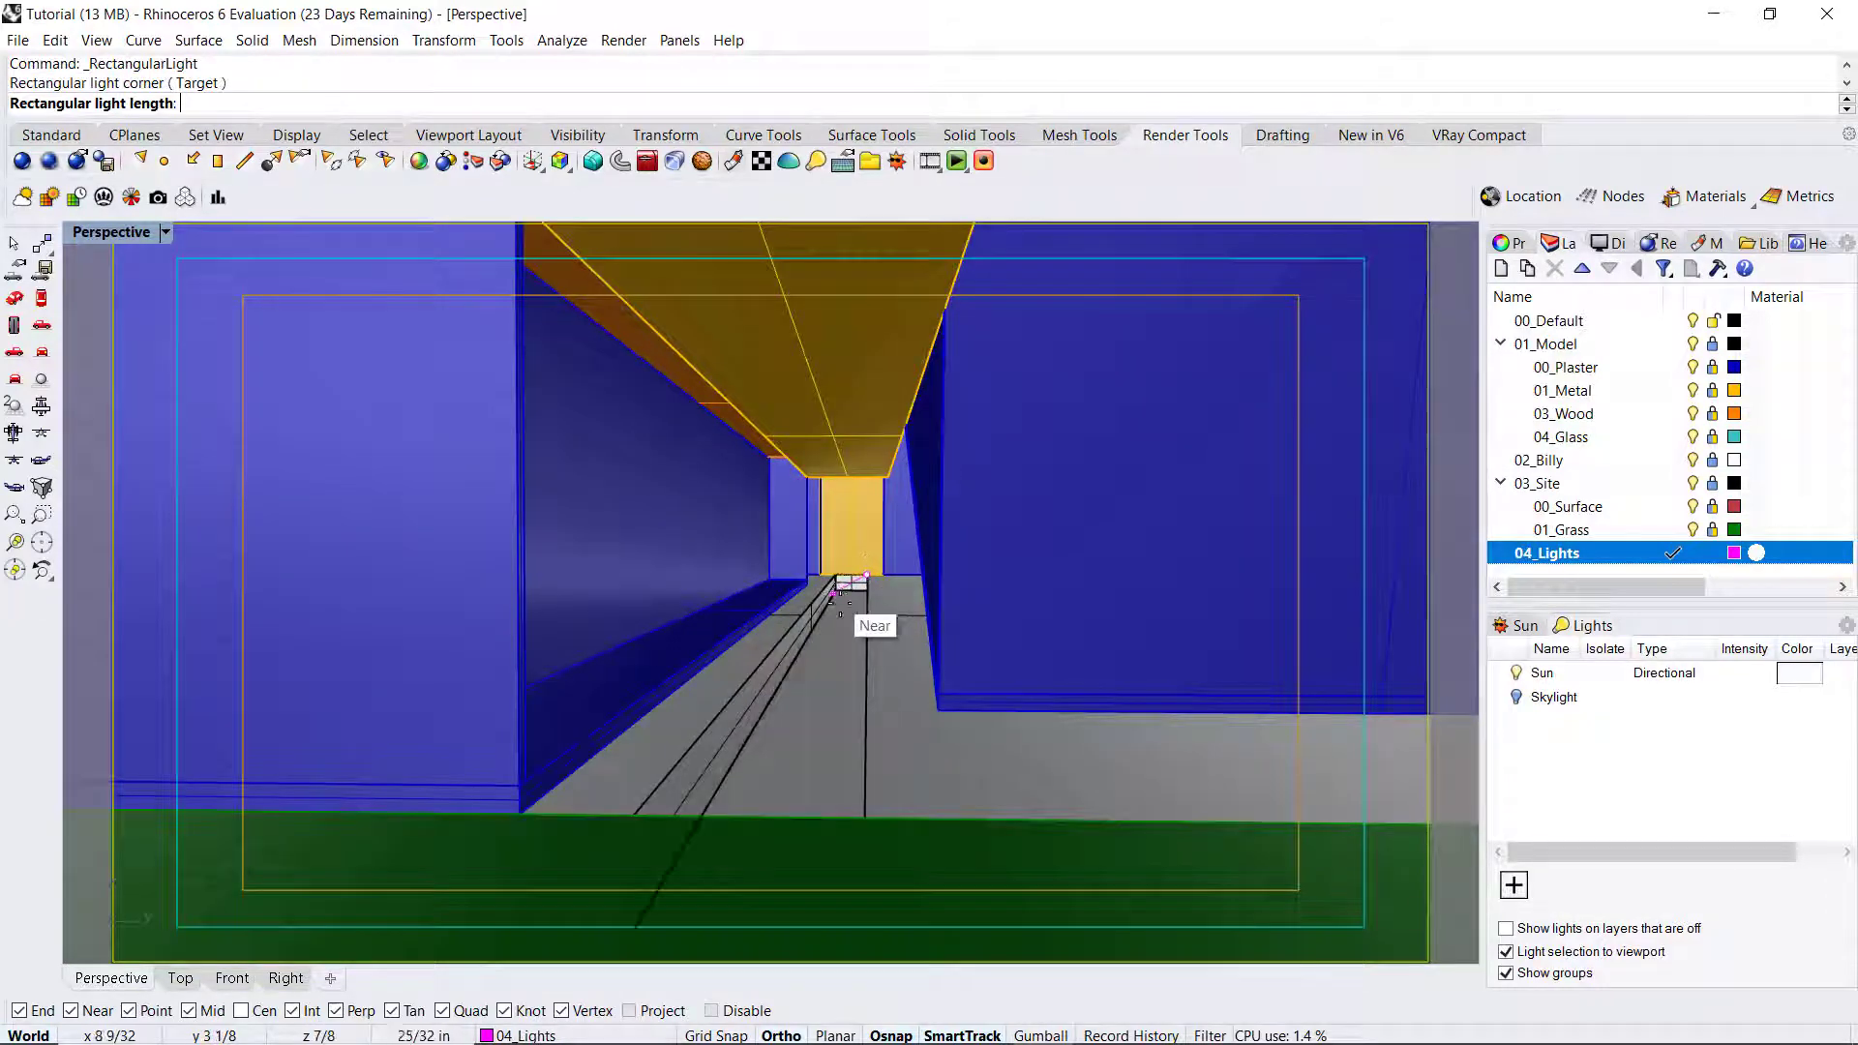
scroll(836, 590, up, 3)
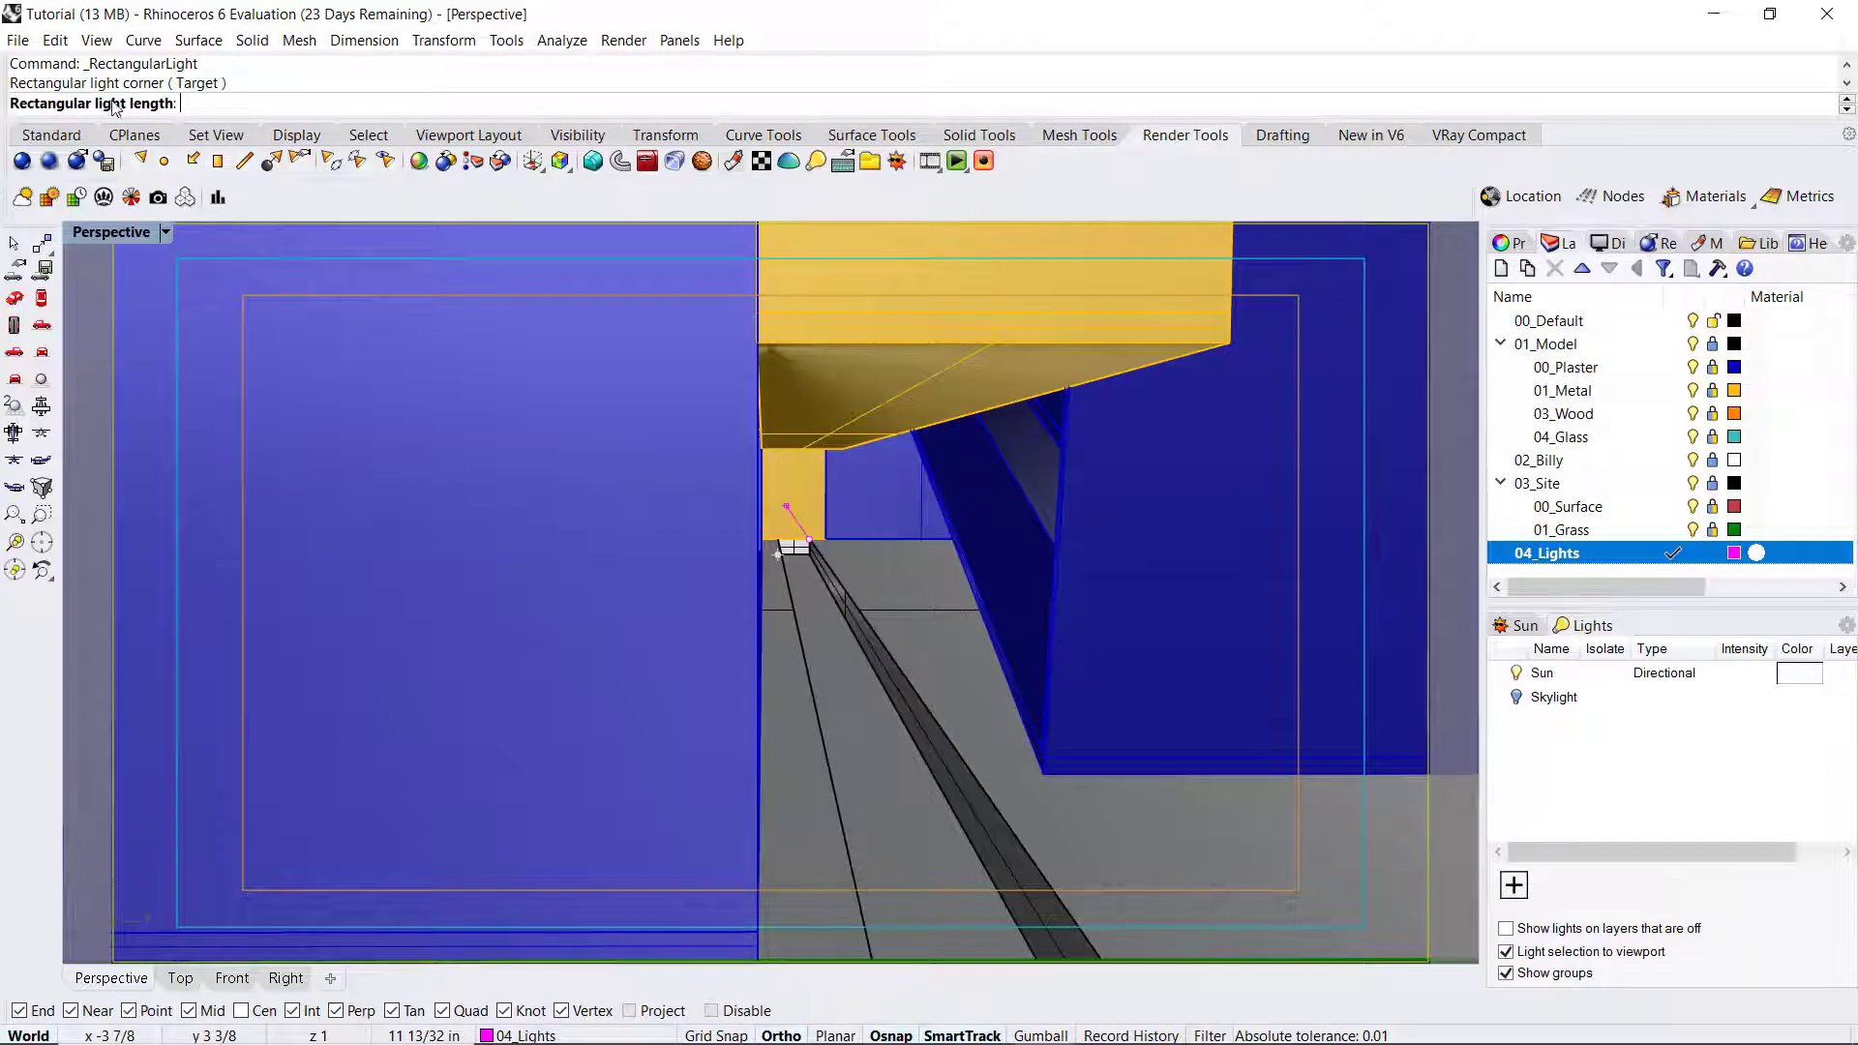
scroll(851, 620, down, 4)
scroll(853, 675, up, 2)
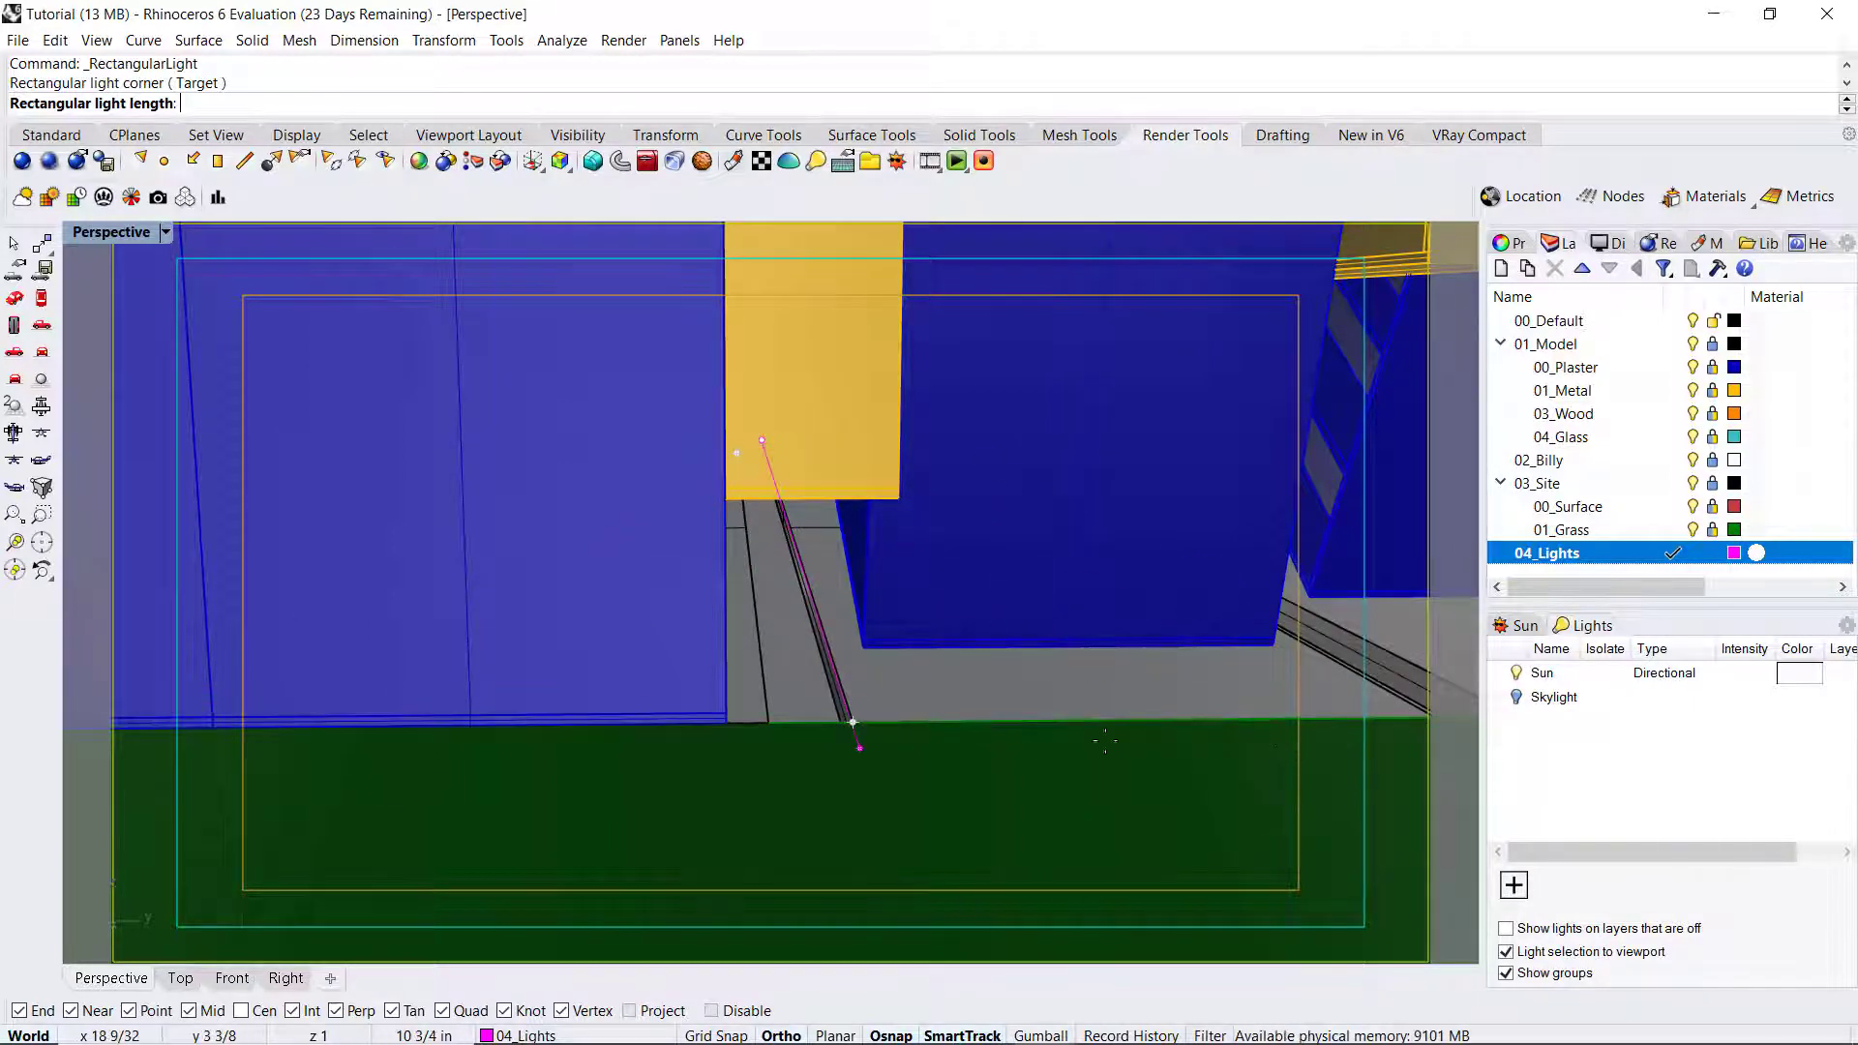
click(853, 722)
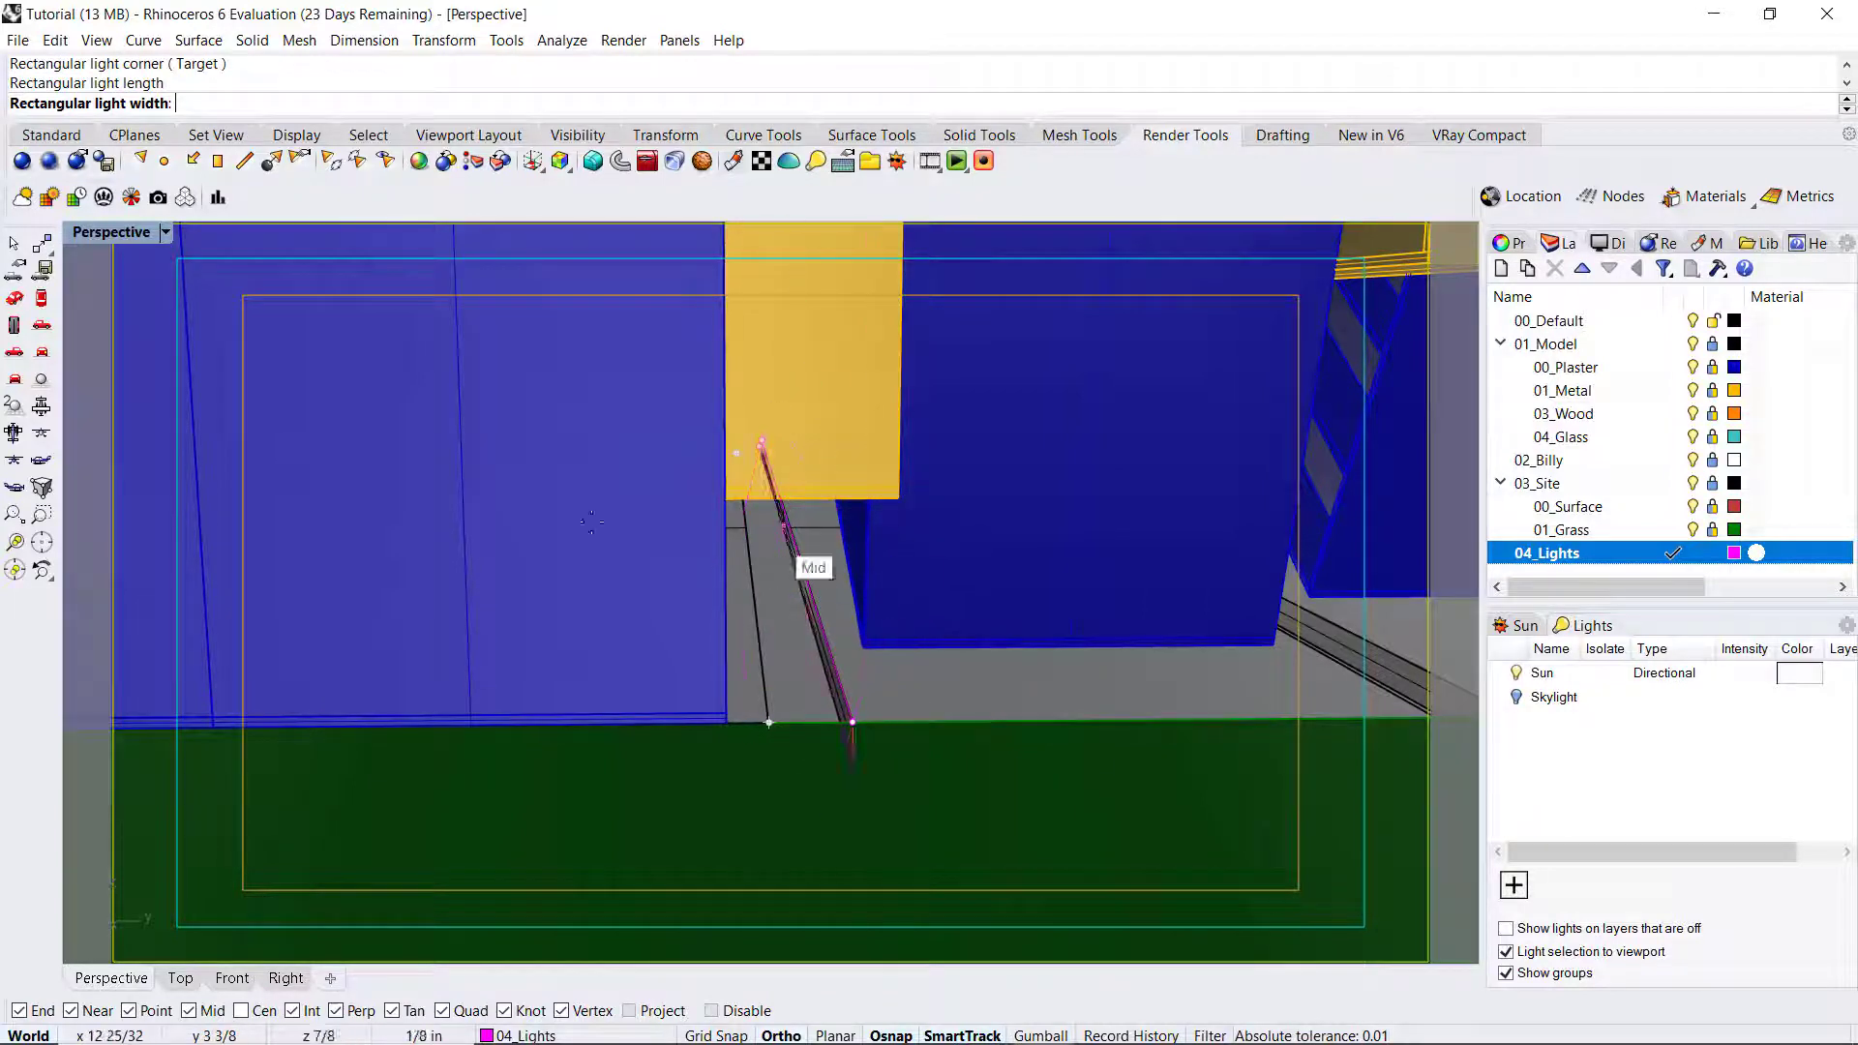
click(771, 721)
Step: Hide the 01_Model layer and select the rectangular light in the first channel to check its direction arrow
scroll(823, 600, down, 4)
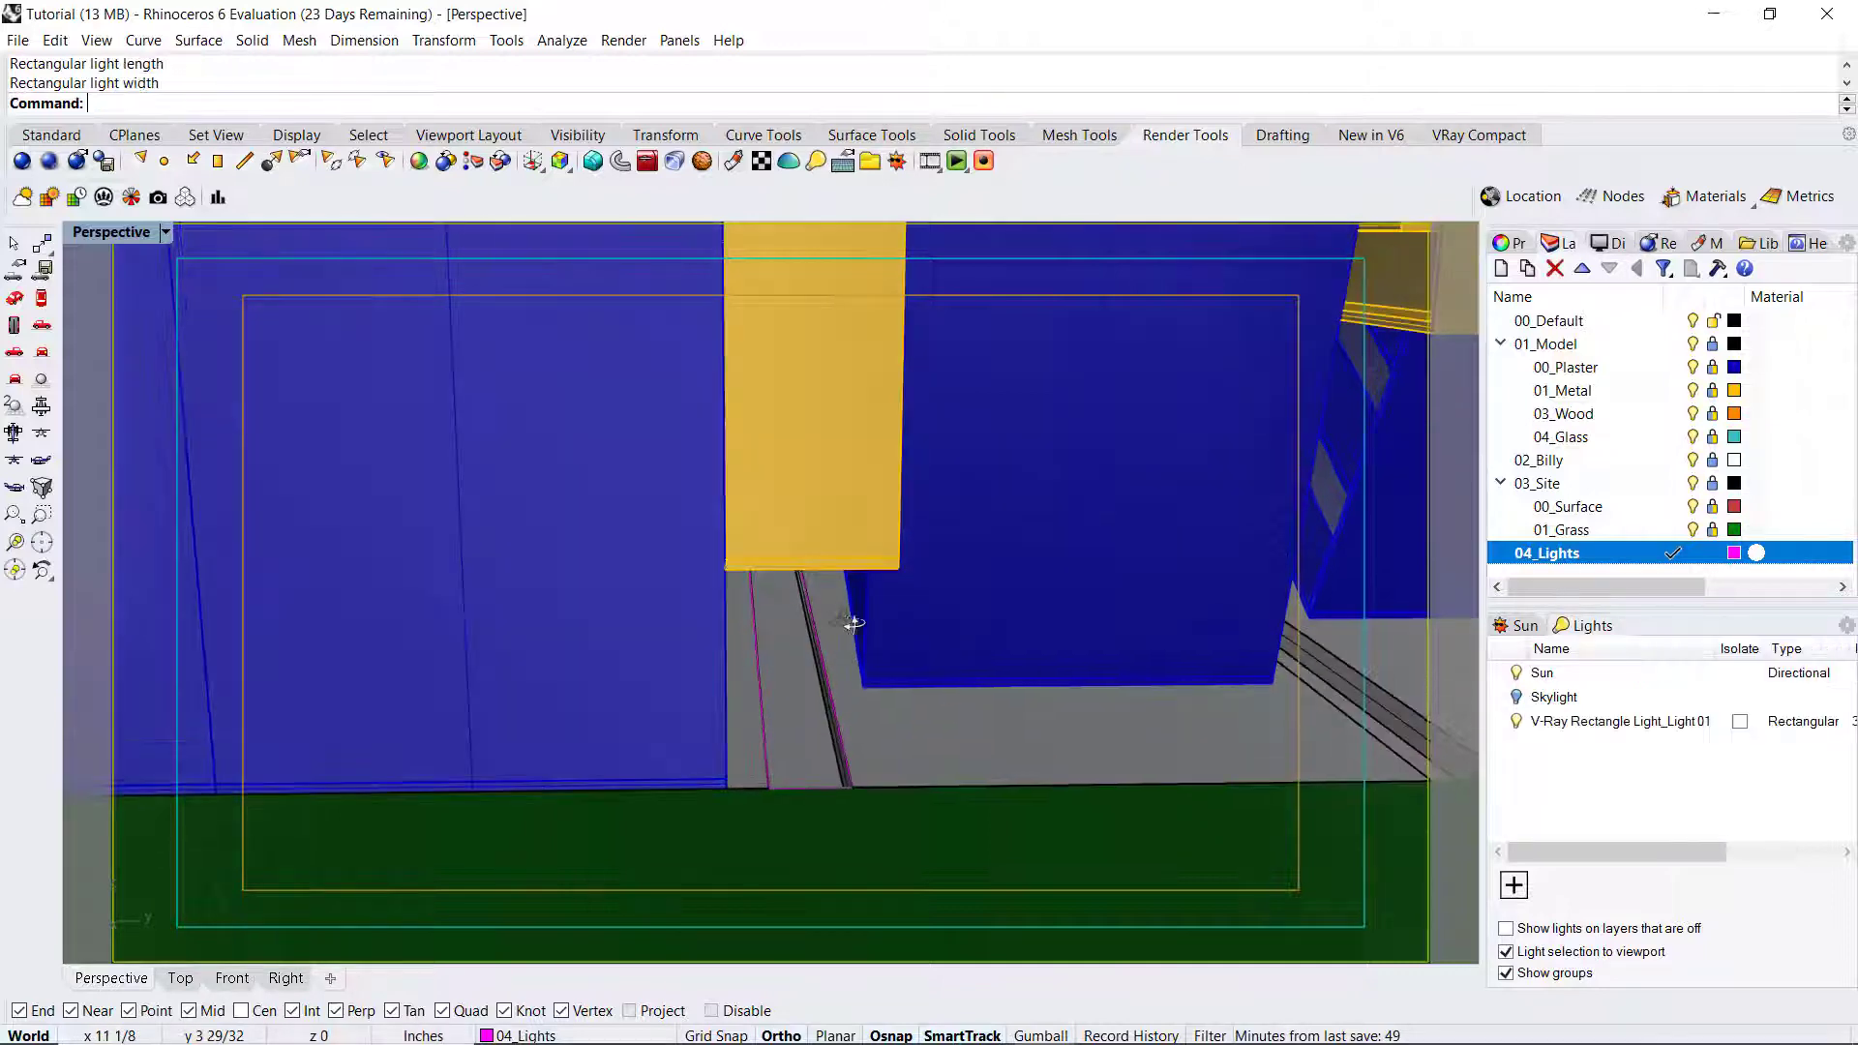
scroll(809, 542, down, 3)
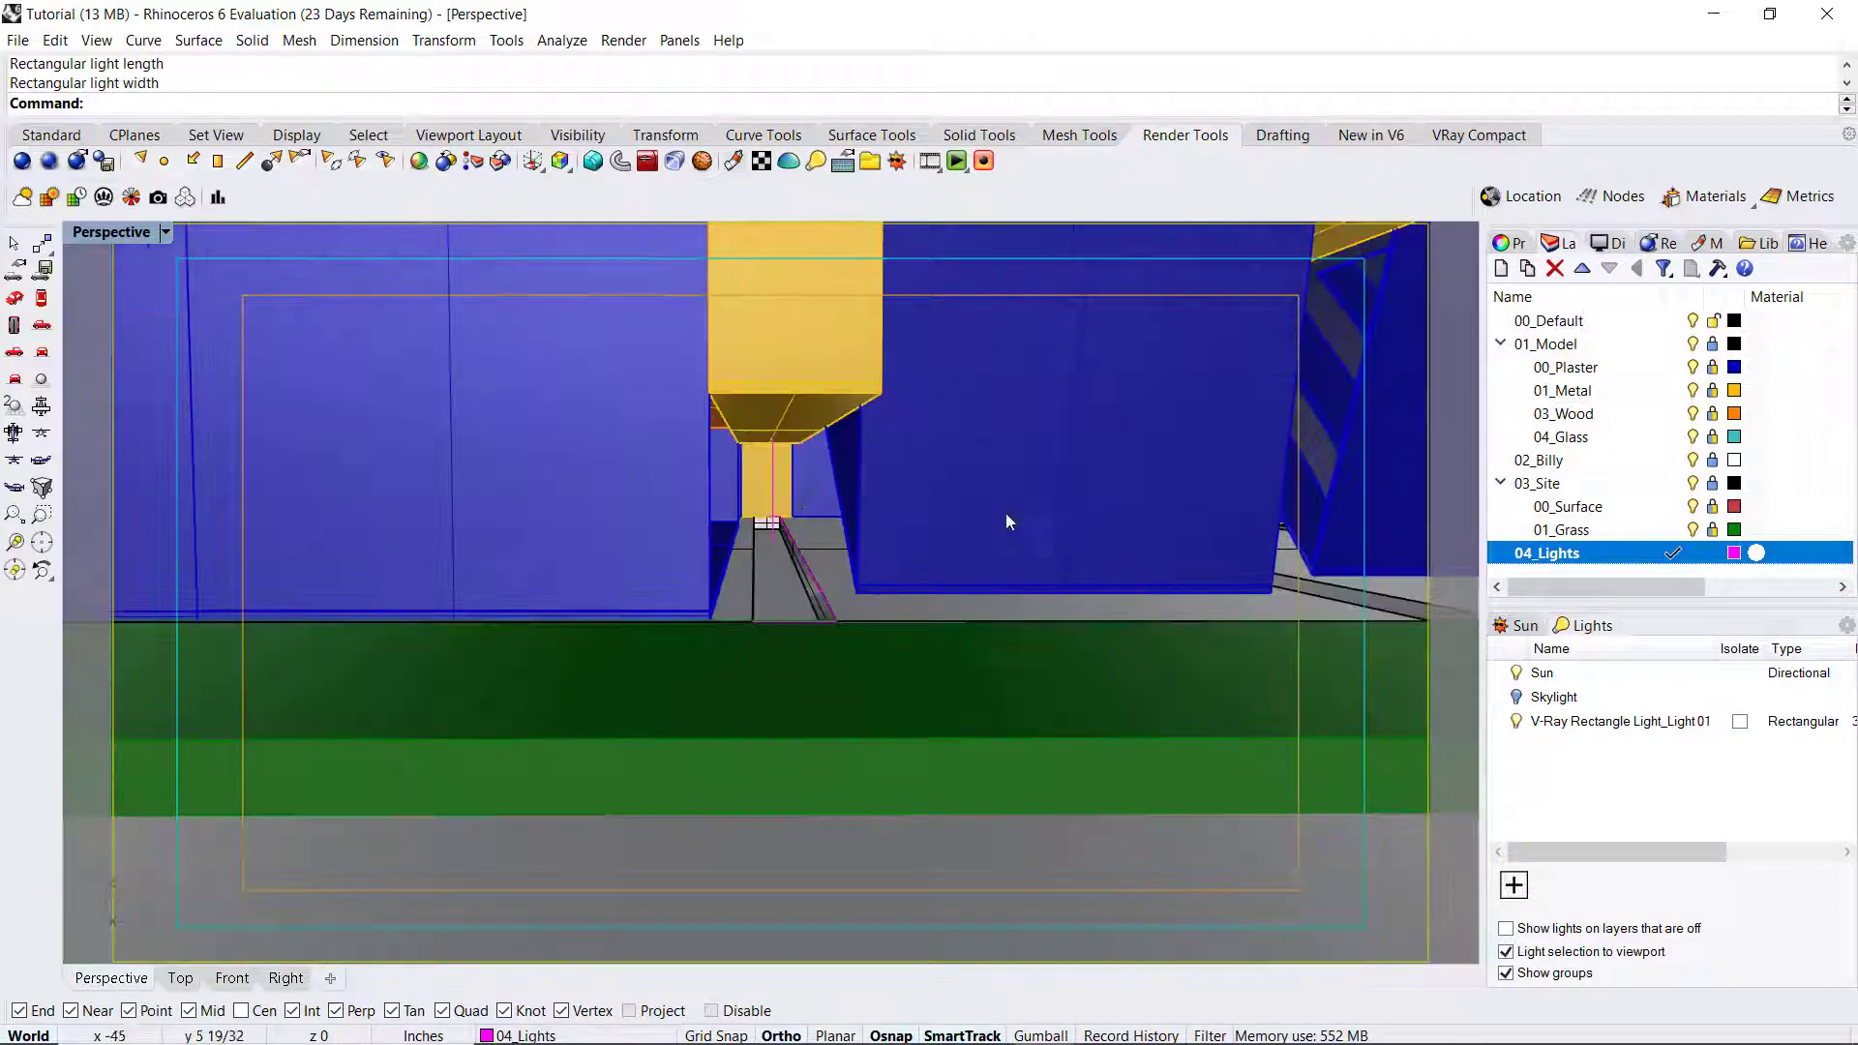
click(1693, 346)
scroll(769, 513, up, 6)
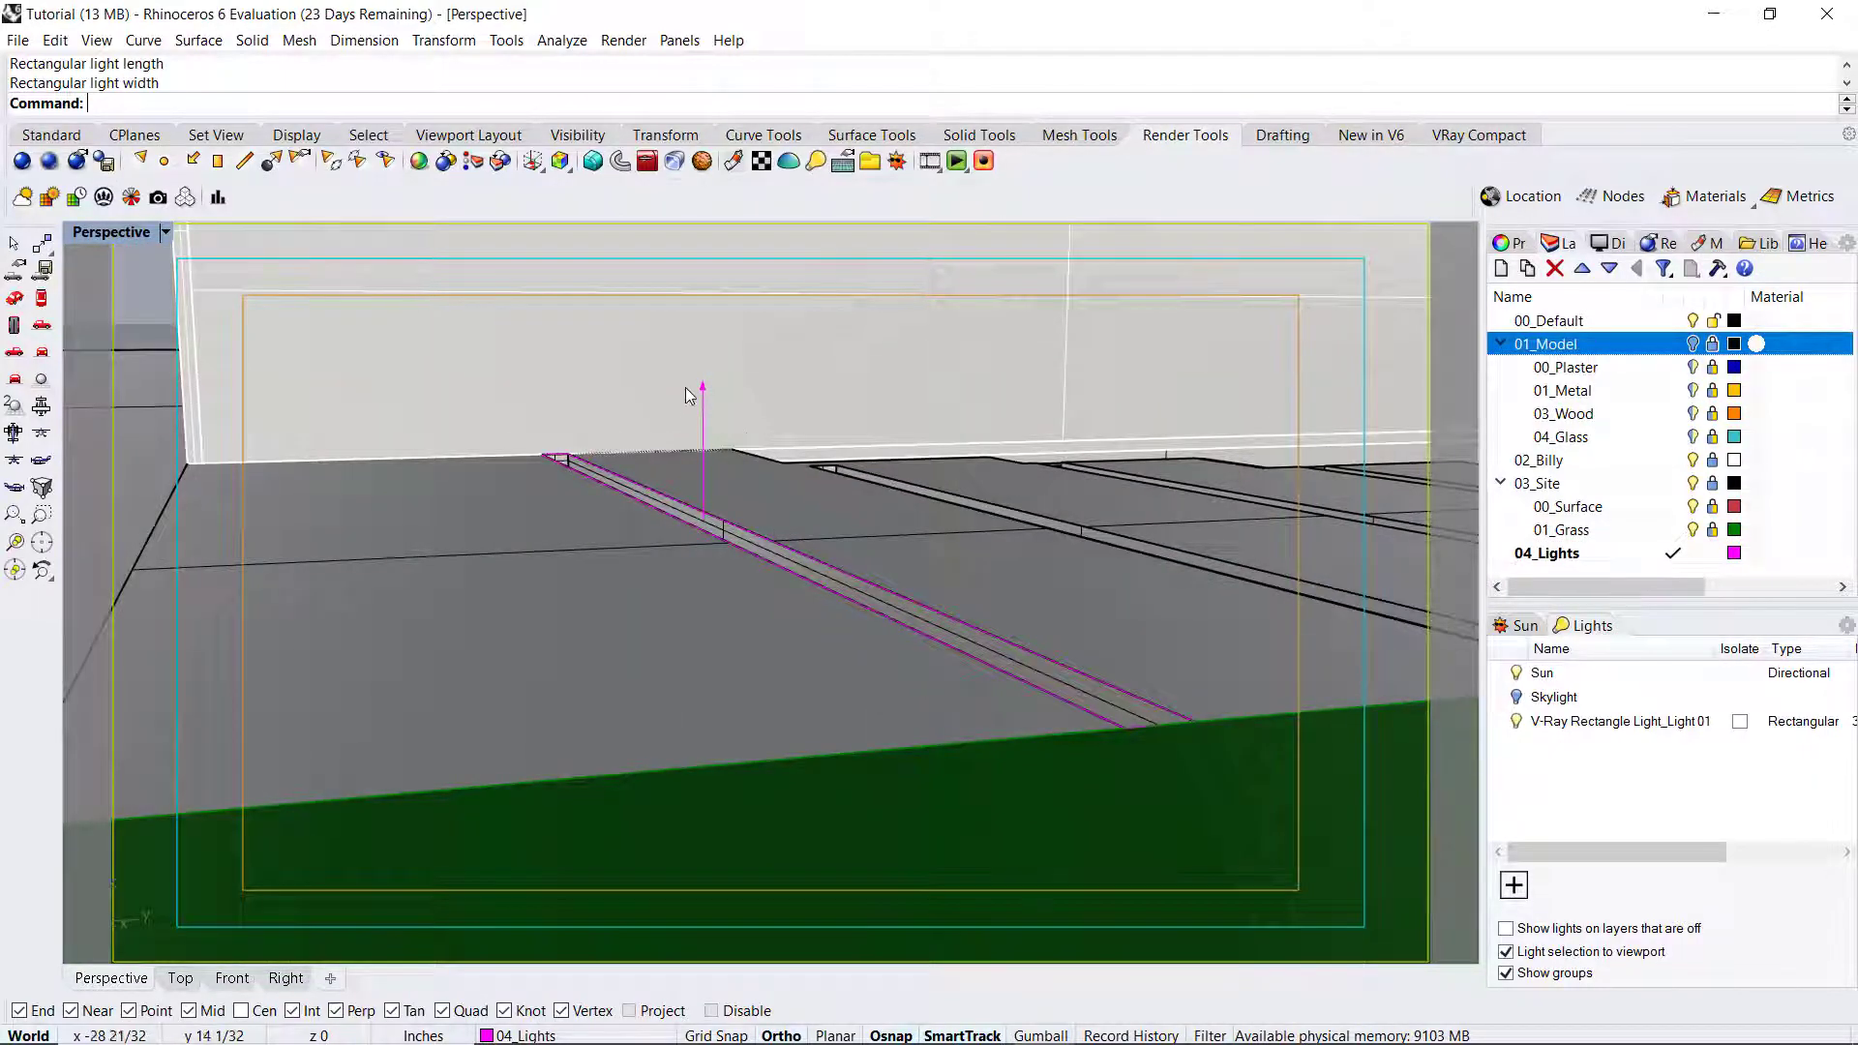
right_drag(688, 395, 726, 416)
click(724, 393)
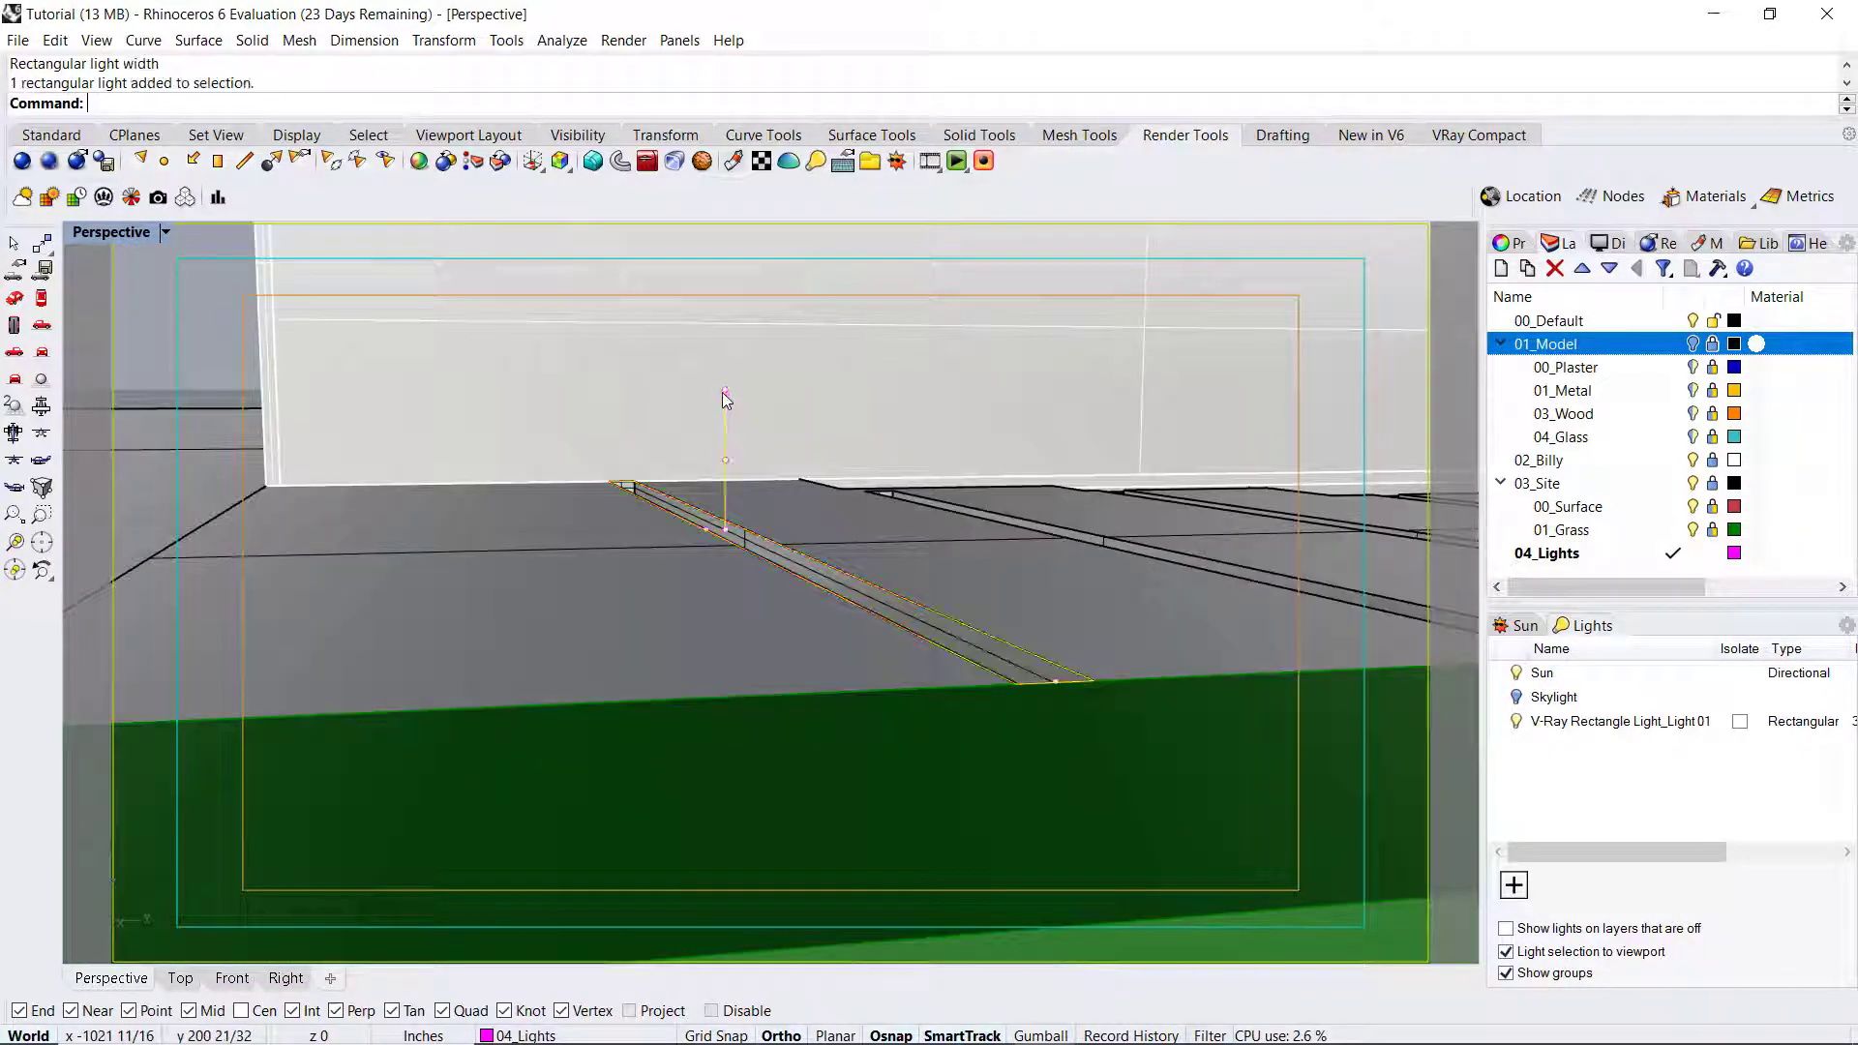
right_drag(809, 536, 873, 637)
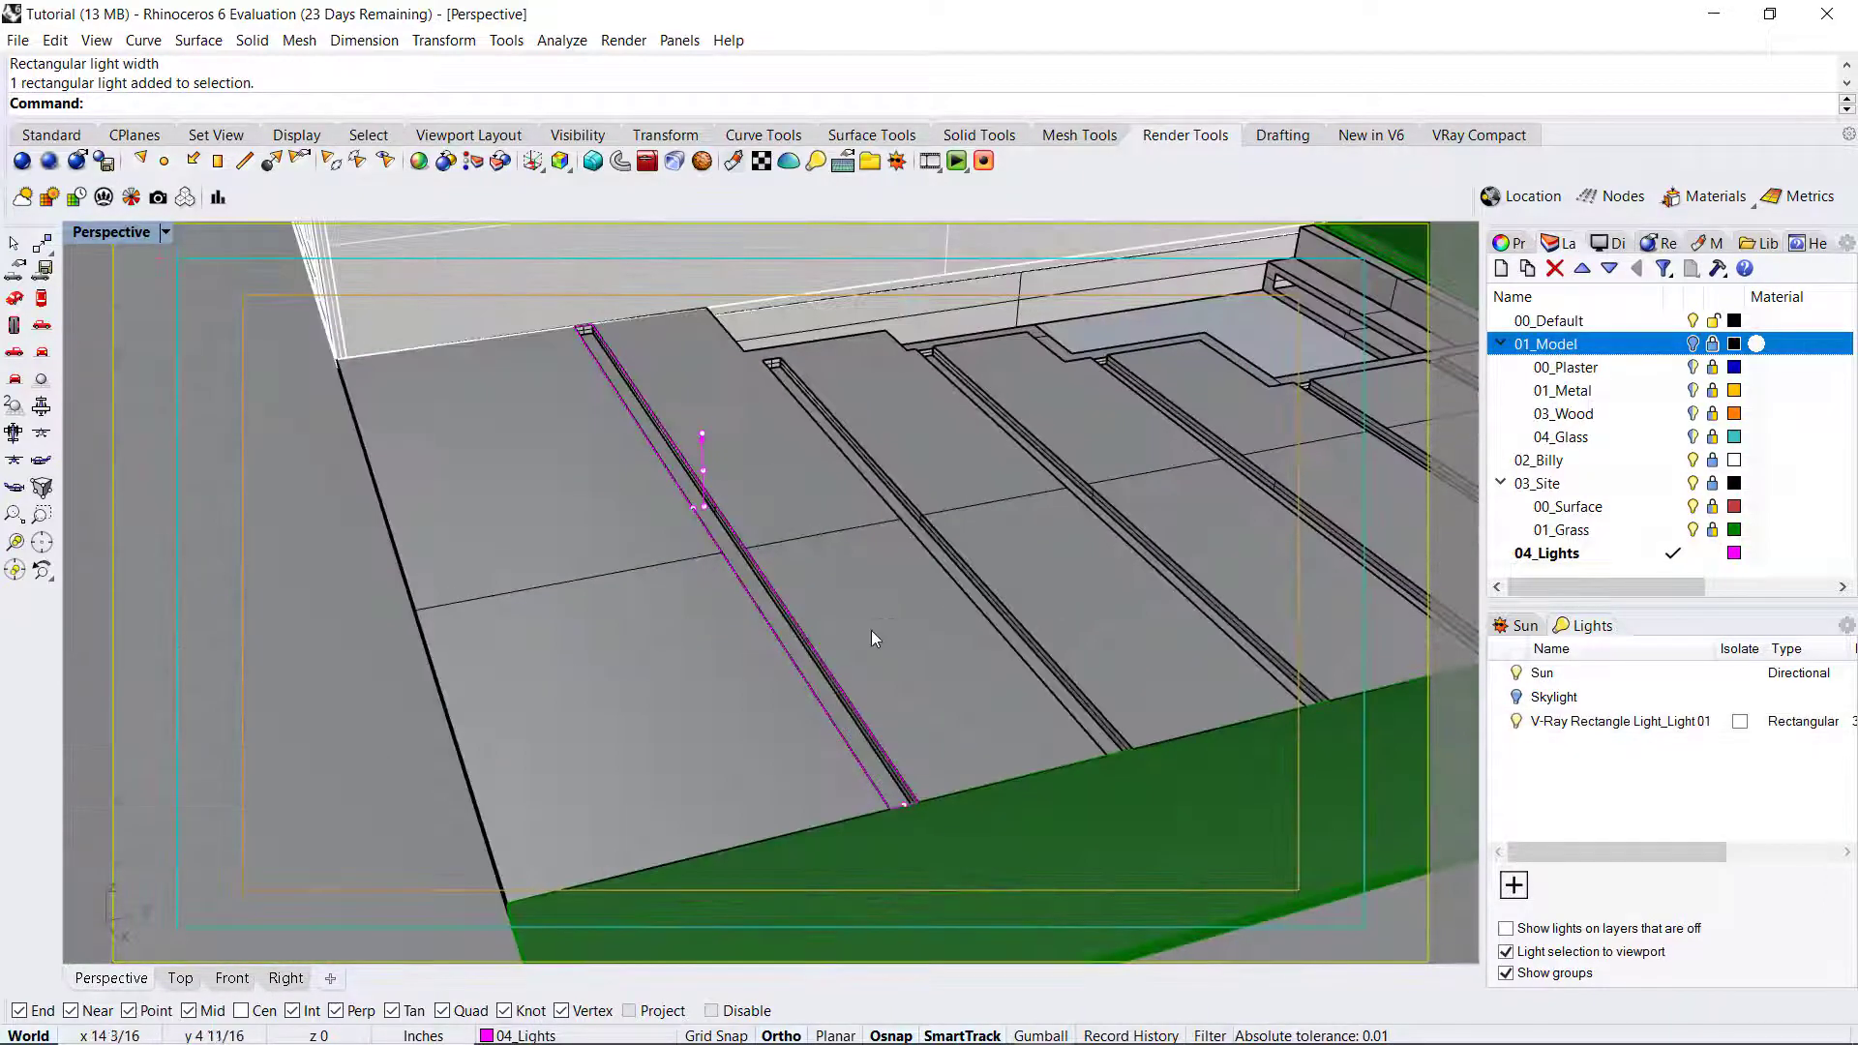
right_drag(818, 581, 728, 499)
click(674, 476)
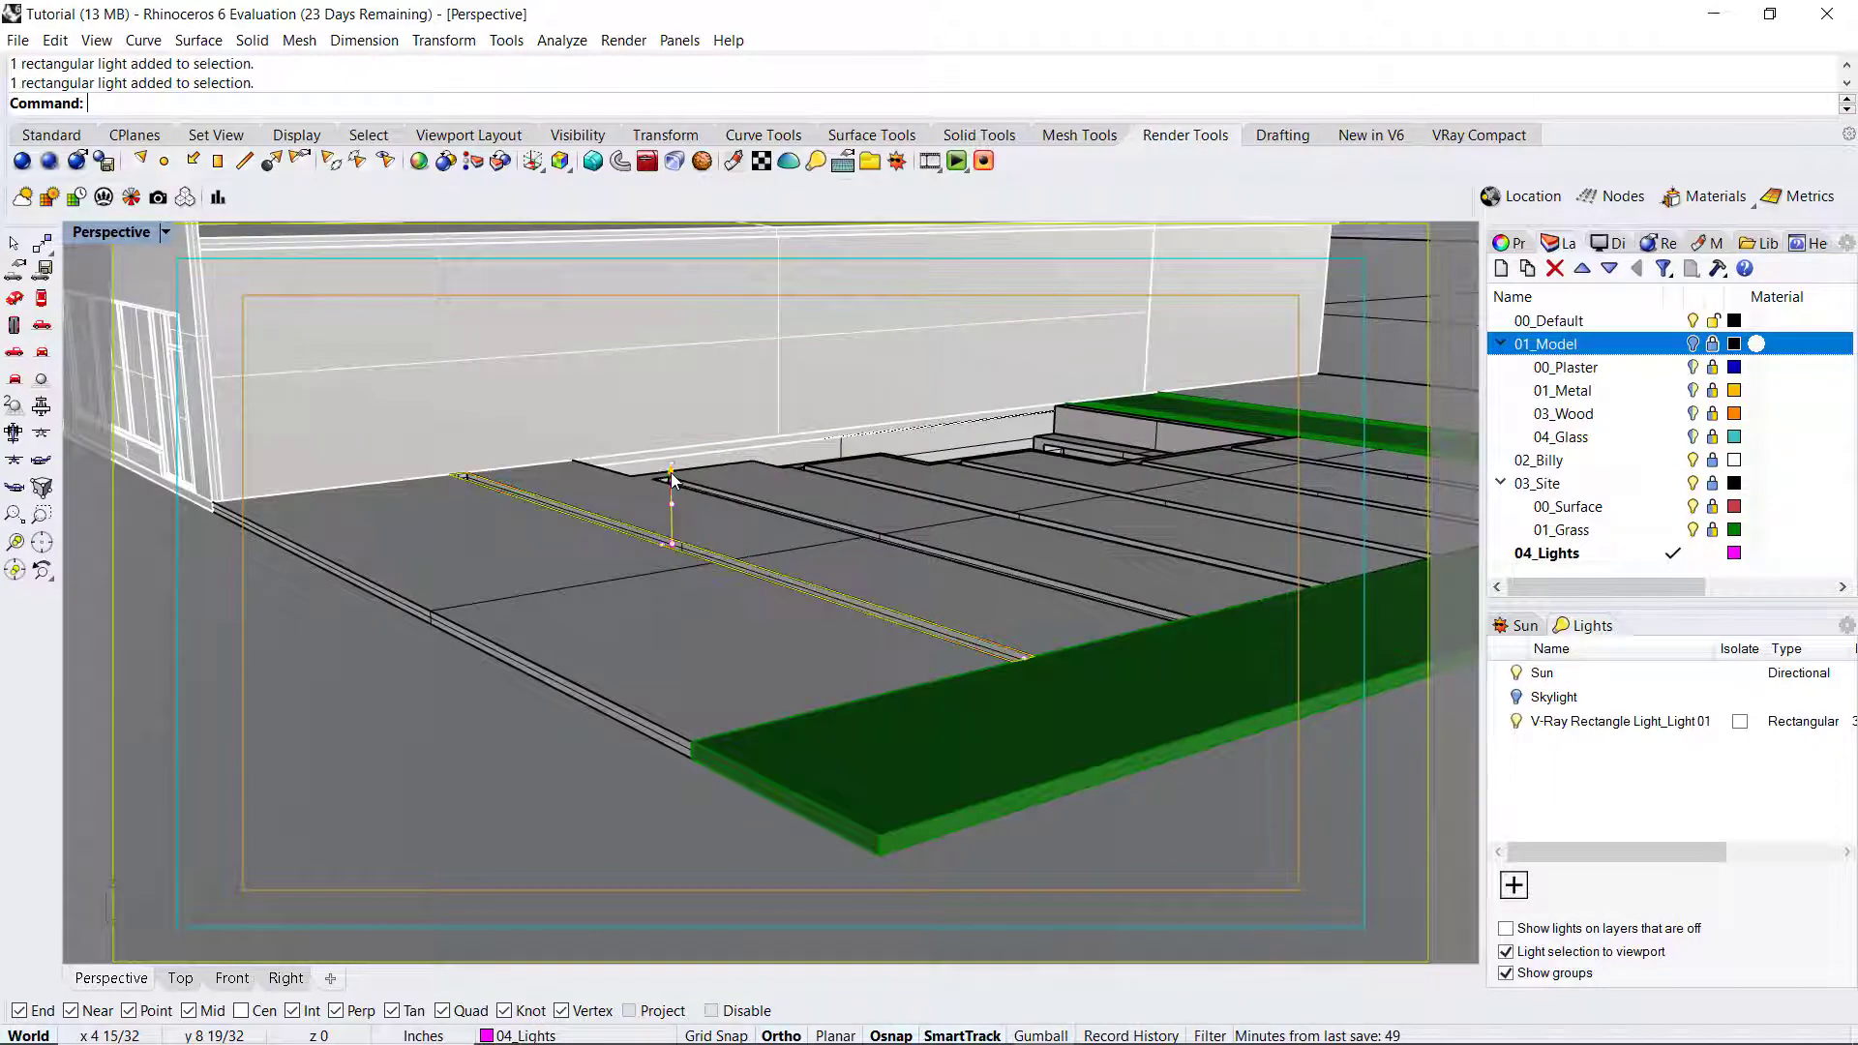
right_drag(921, 536, 815, 602)
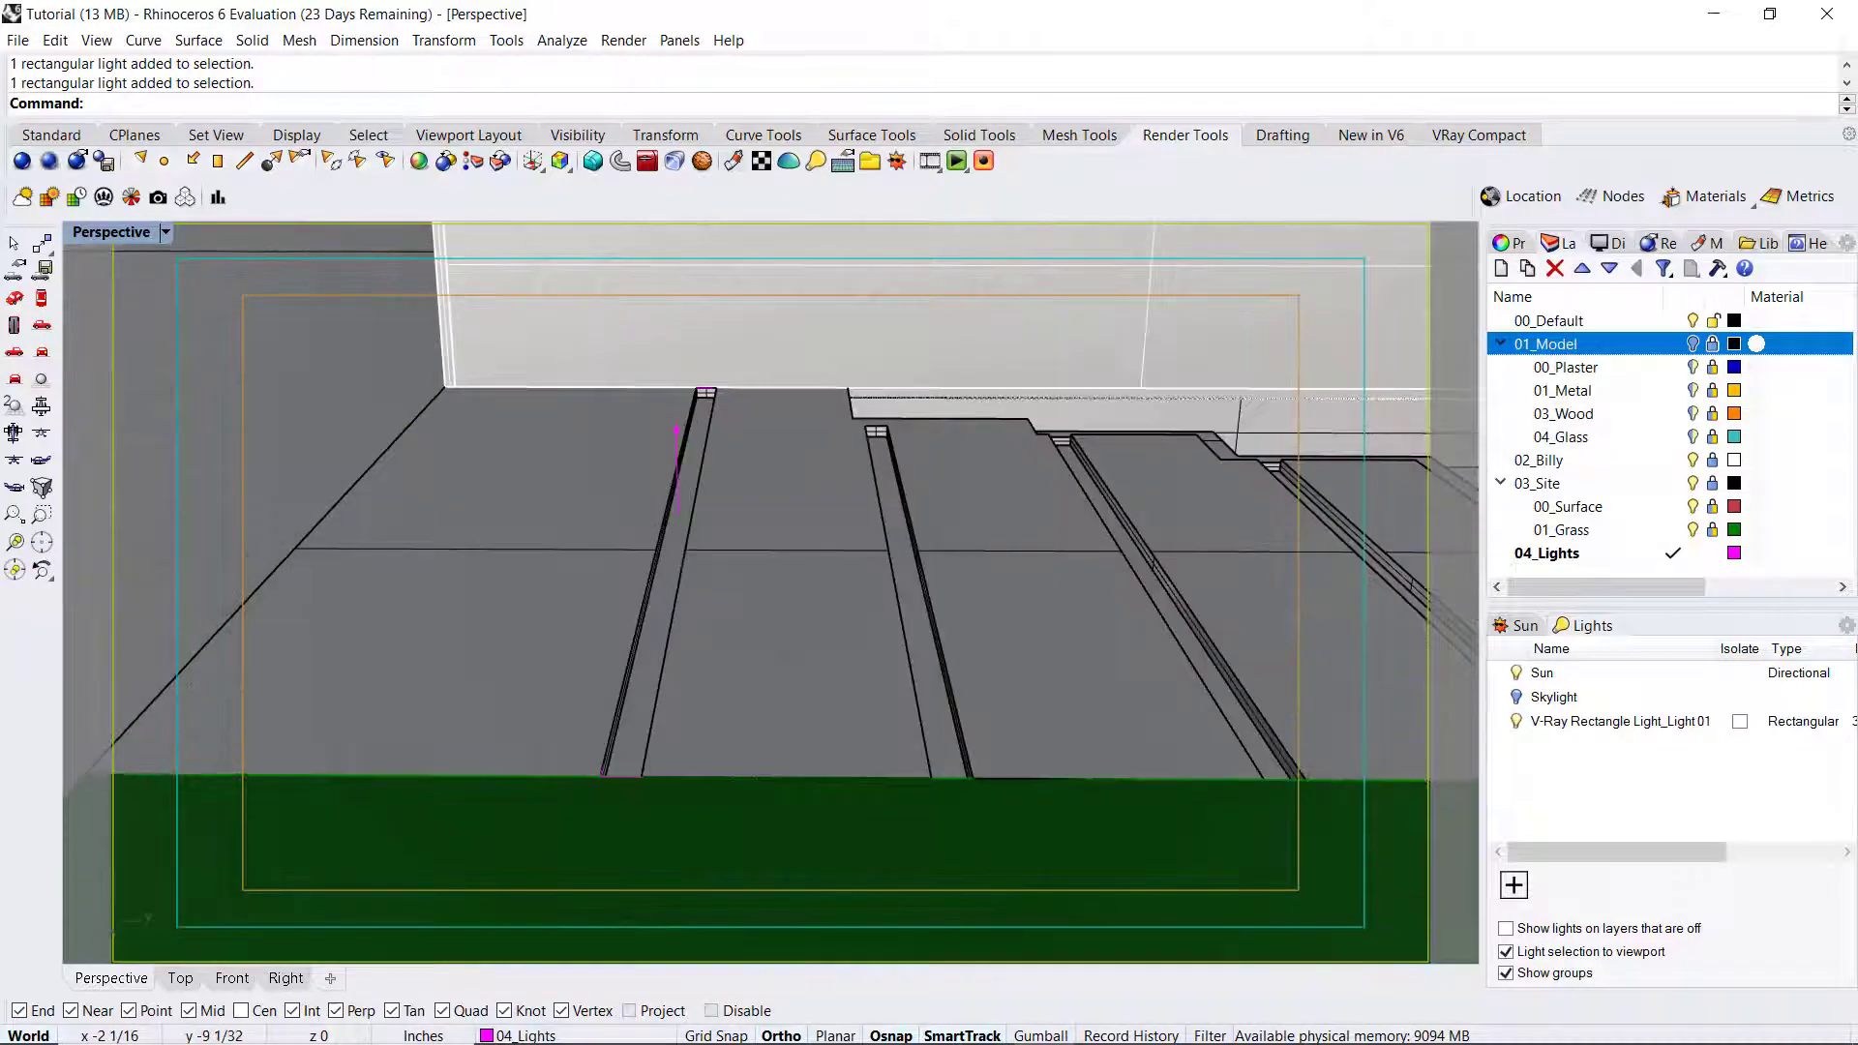
Step: Add a rectangular light over the second floor channel, from its far end to the grass edge and across its width
click(217, 162)
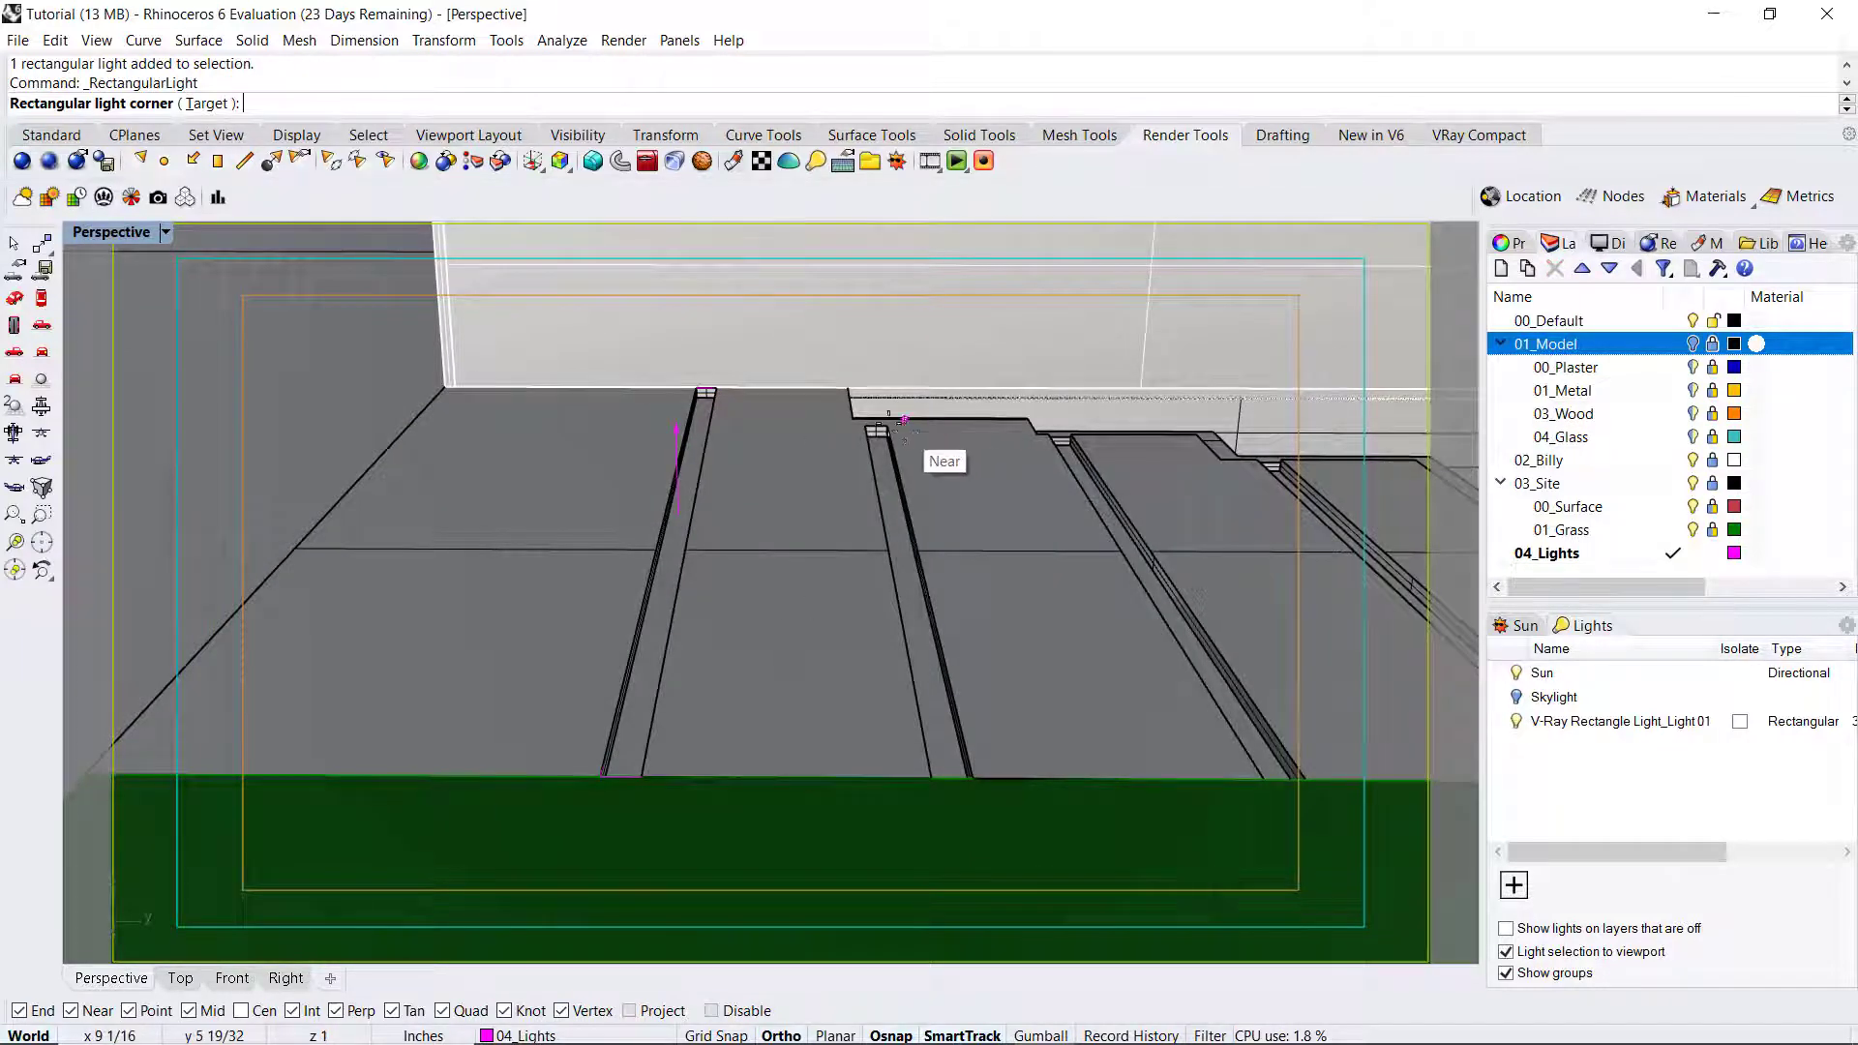
click(886, 427)
click(973, 777)
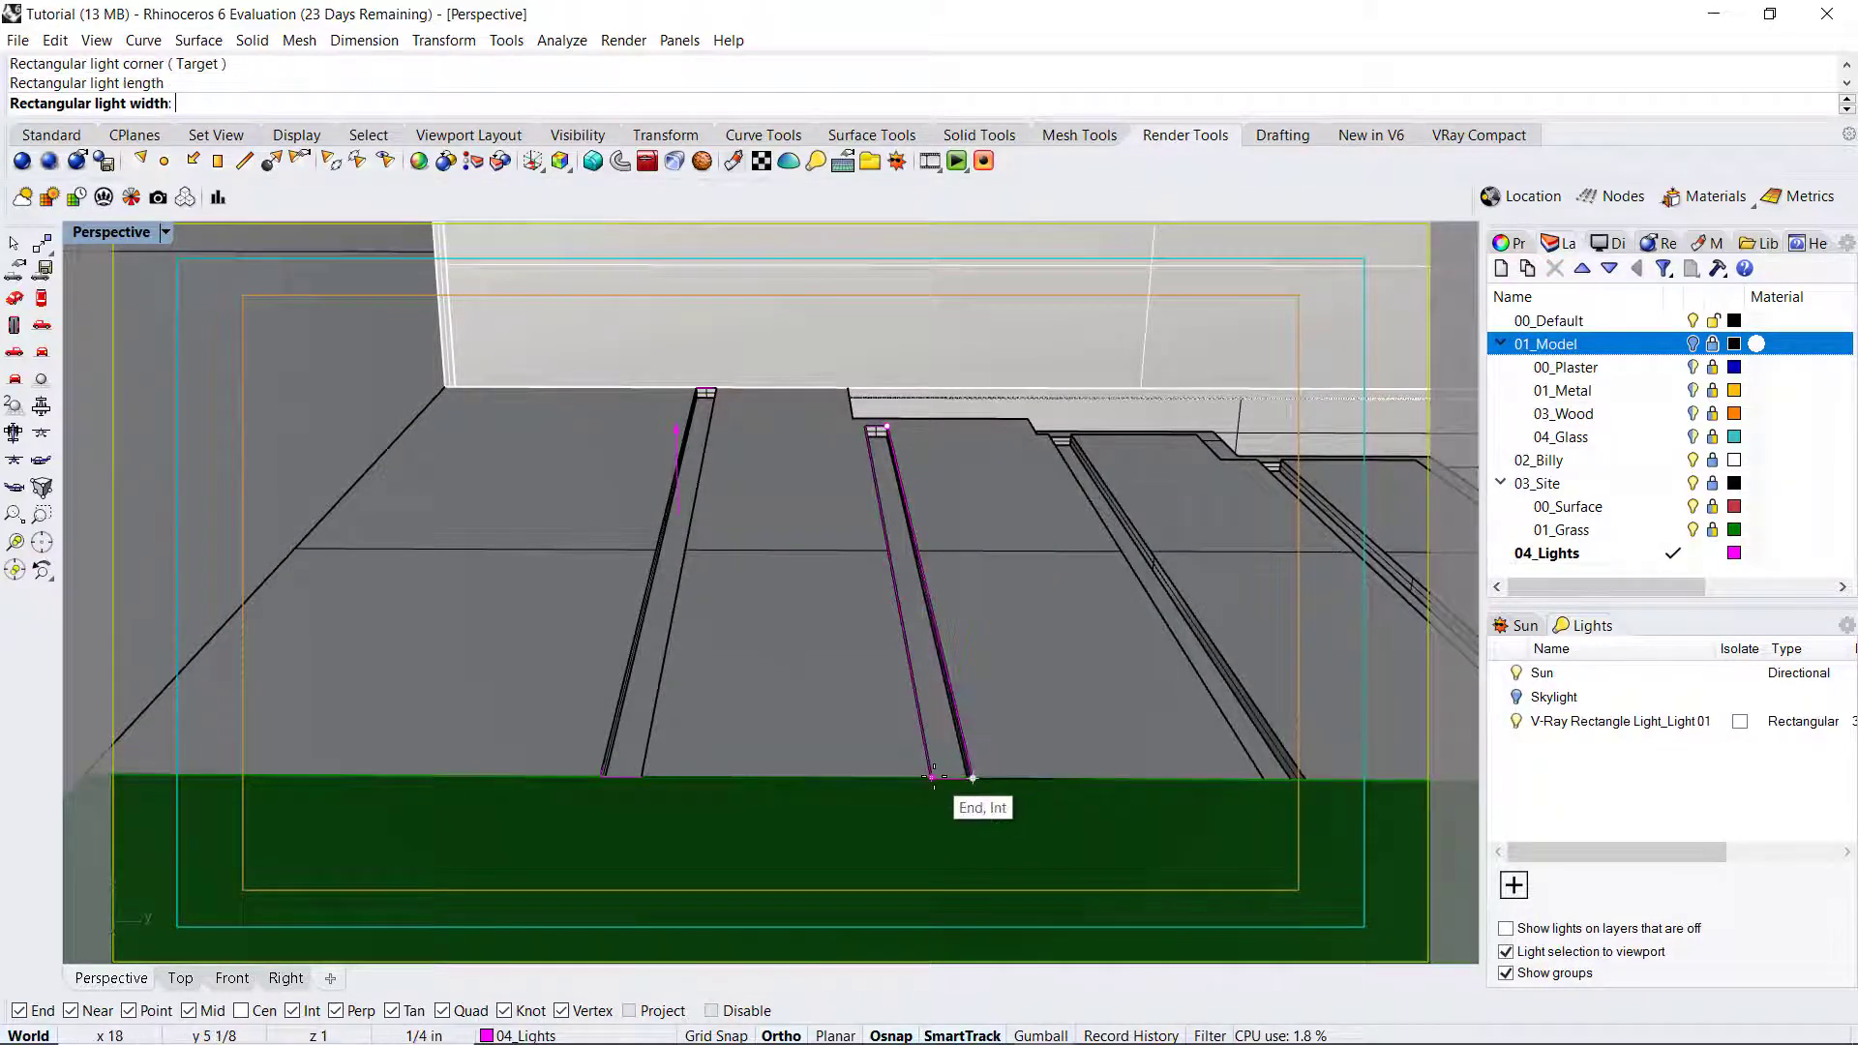
click(933, 777)
Step: Add a rectangular light along the third floor channel, covering its full length and width
right_drag(933, 777, 955, 449)
key(Return)
click(955, 444)
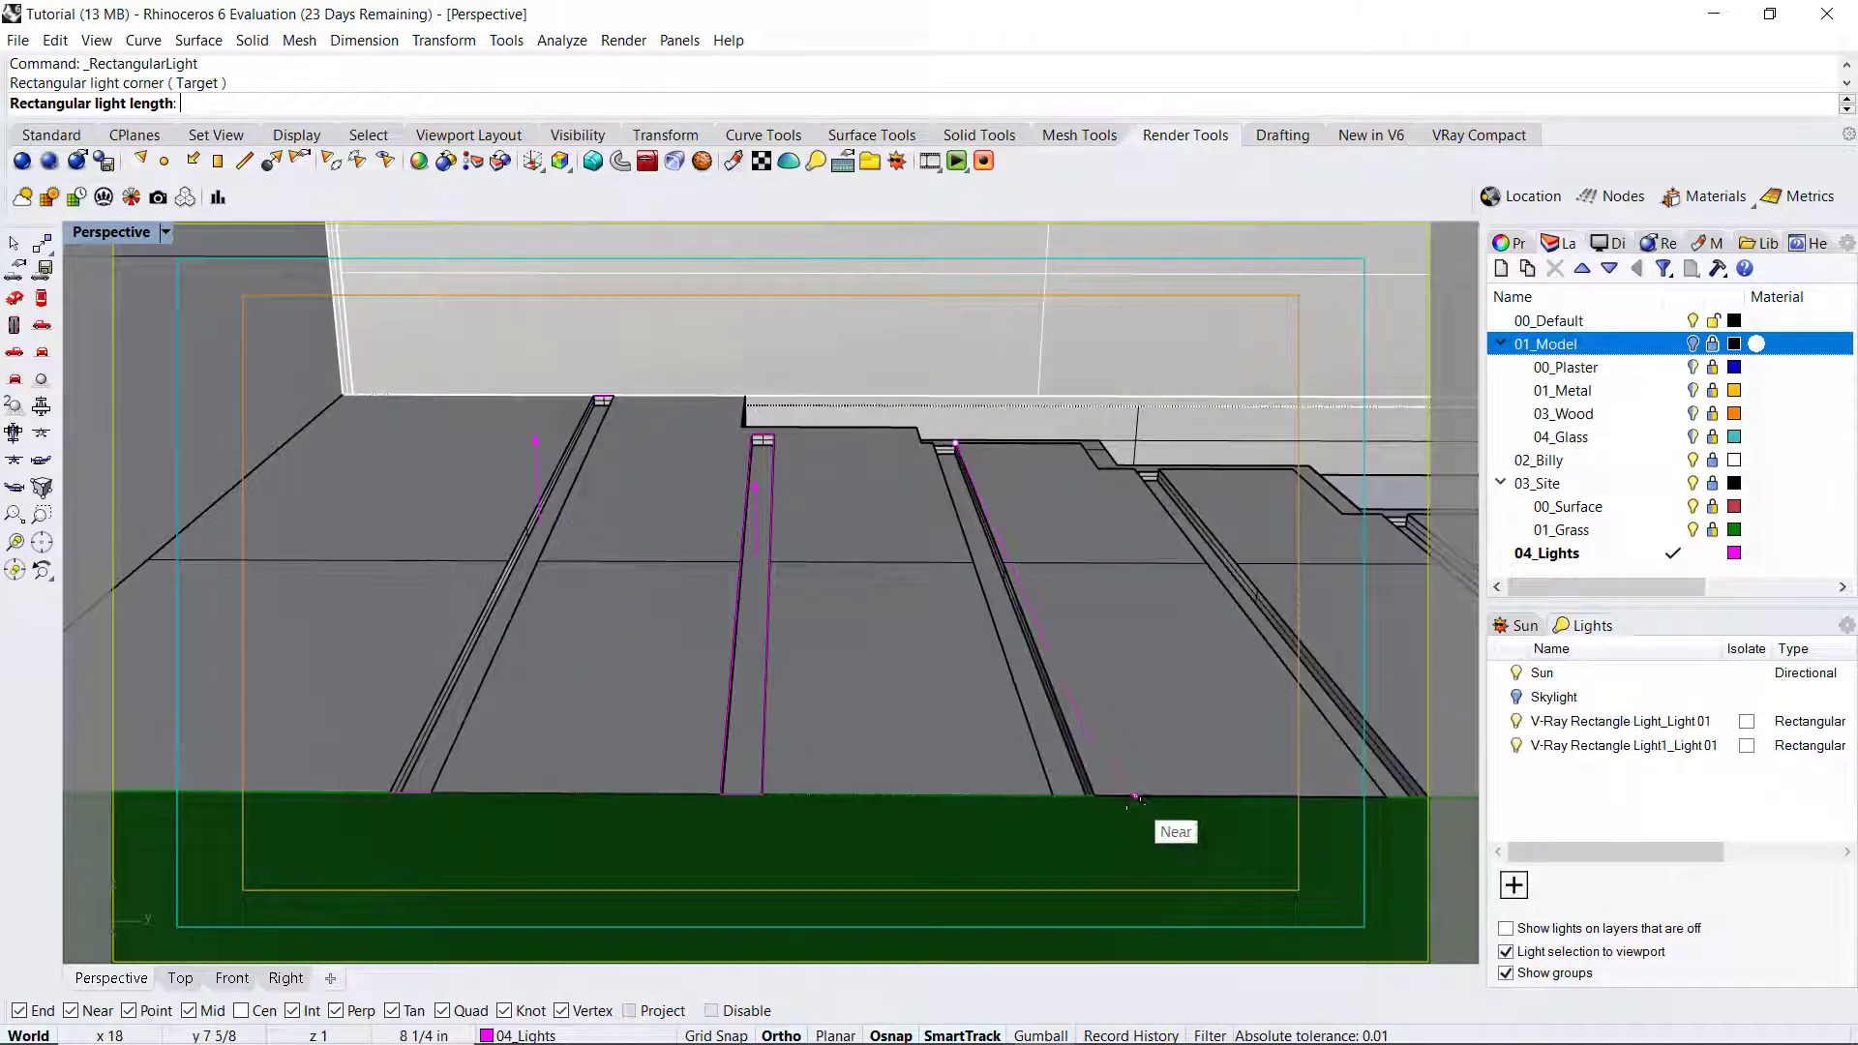
click(1136, 797)
click(1050, 797)
Step: Cover the fourth floor channel with another rectangular light, from its far end to the grass edge
right_drag(1050, 797, 953, 478)
key(Return)
click(971, 455)
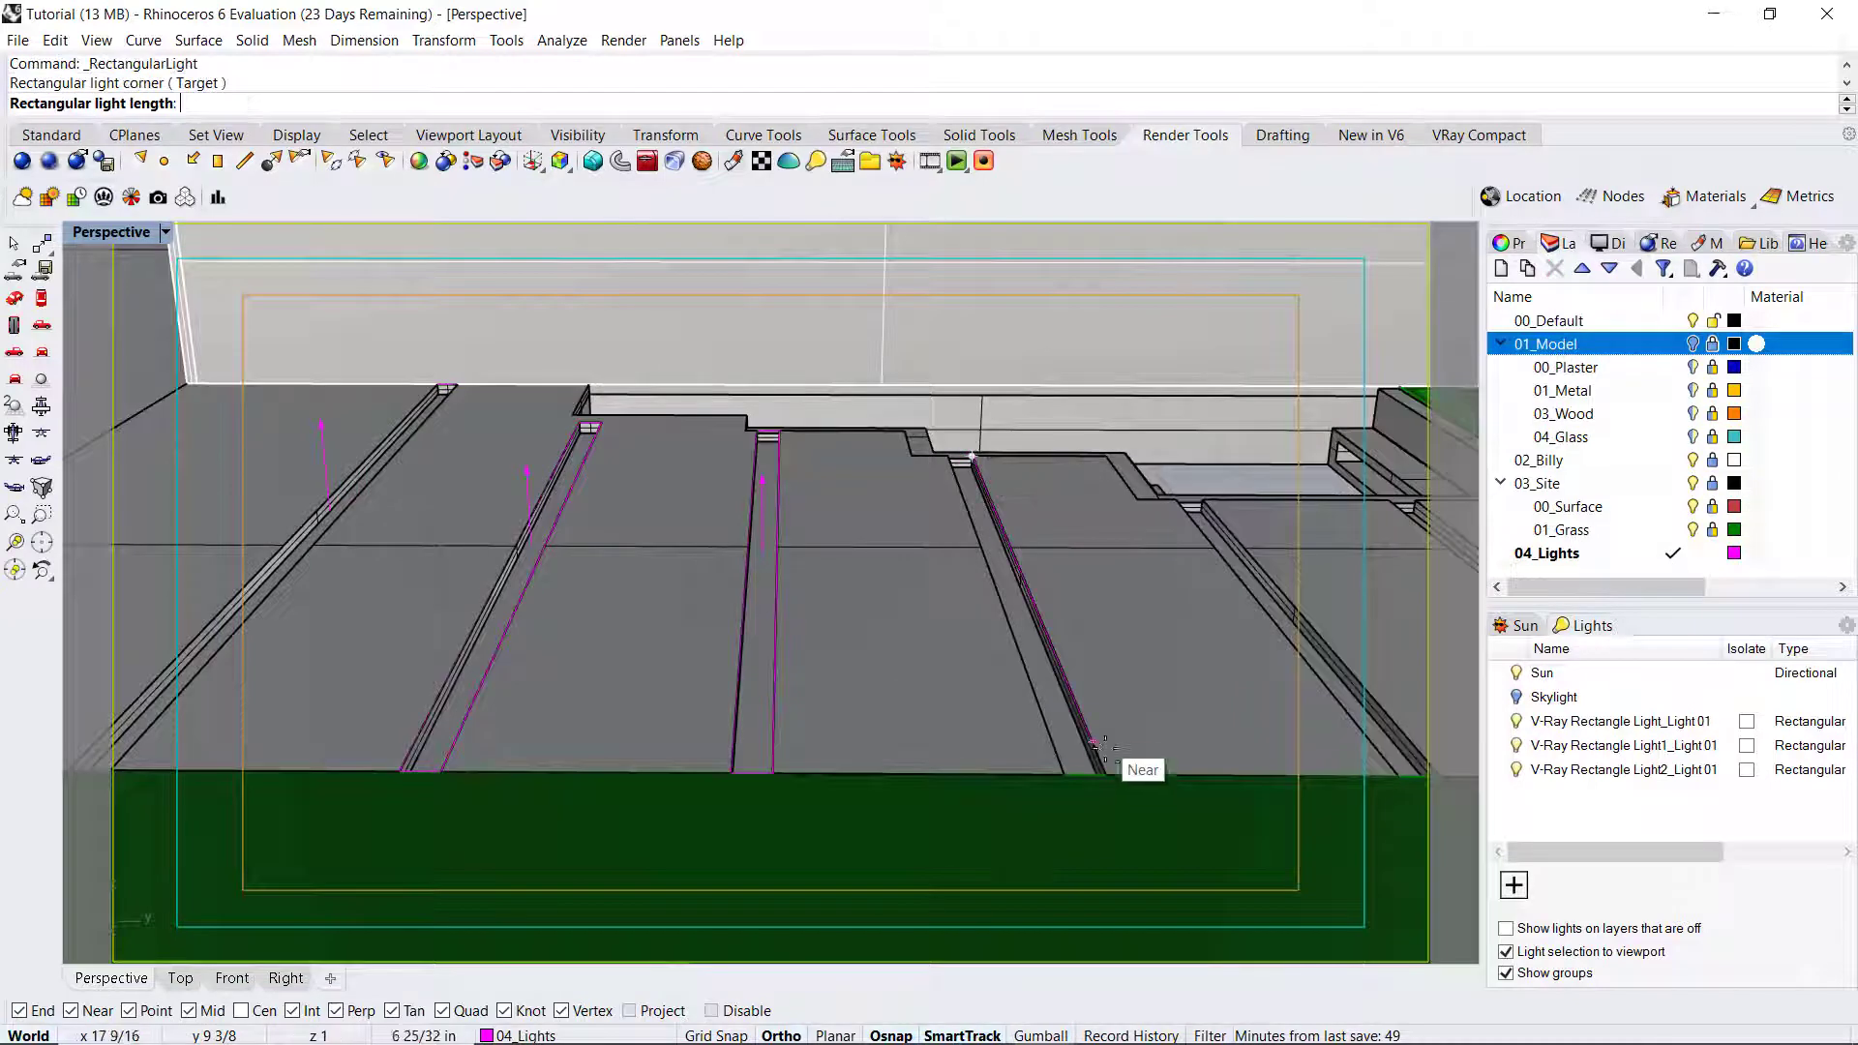
click(1102, 774)
click(1070, 774)
Step: Try to place a rectangular light over the fifth floor channel, and undo that light
right_drag(1070, 774, 1056, 492)
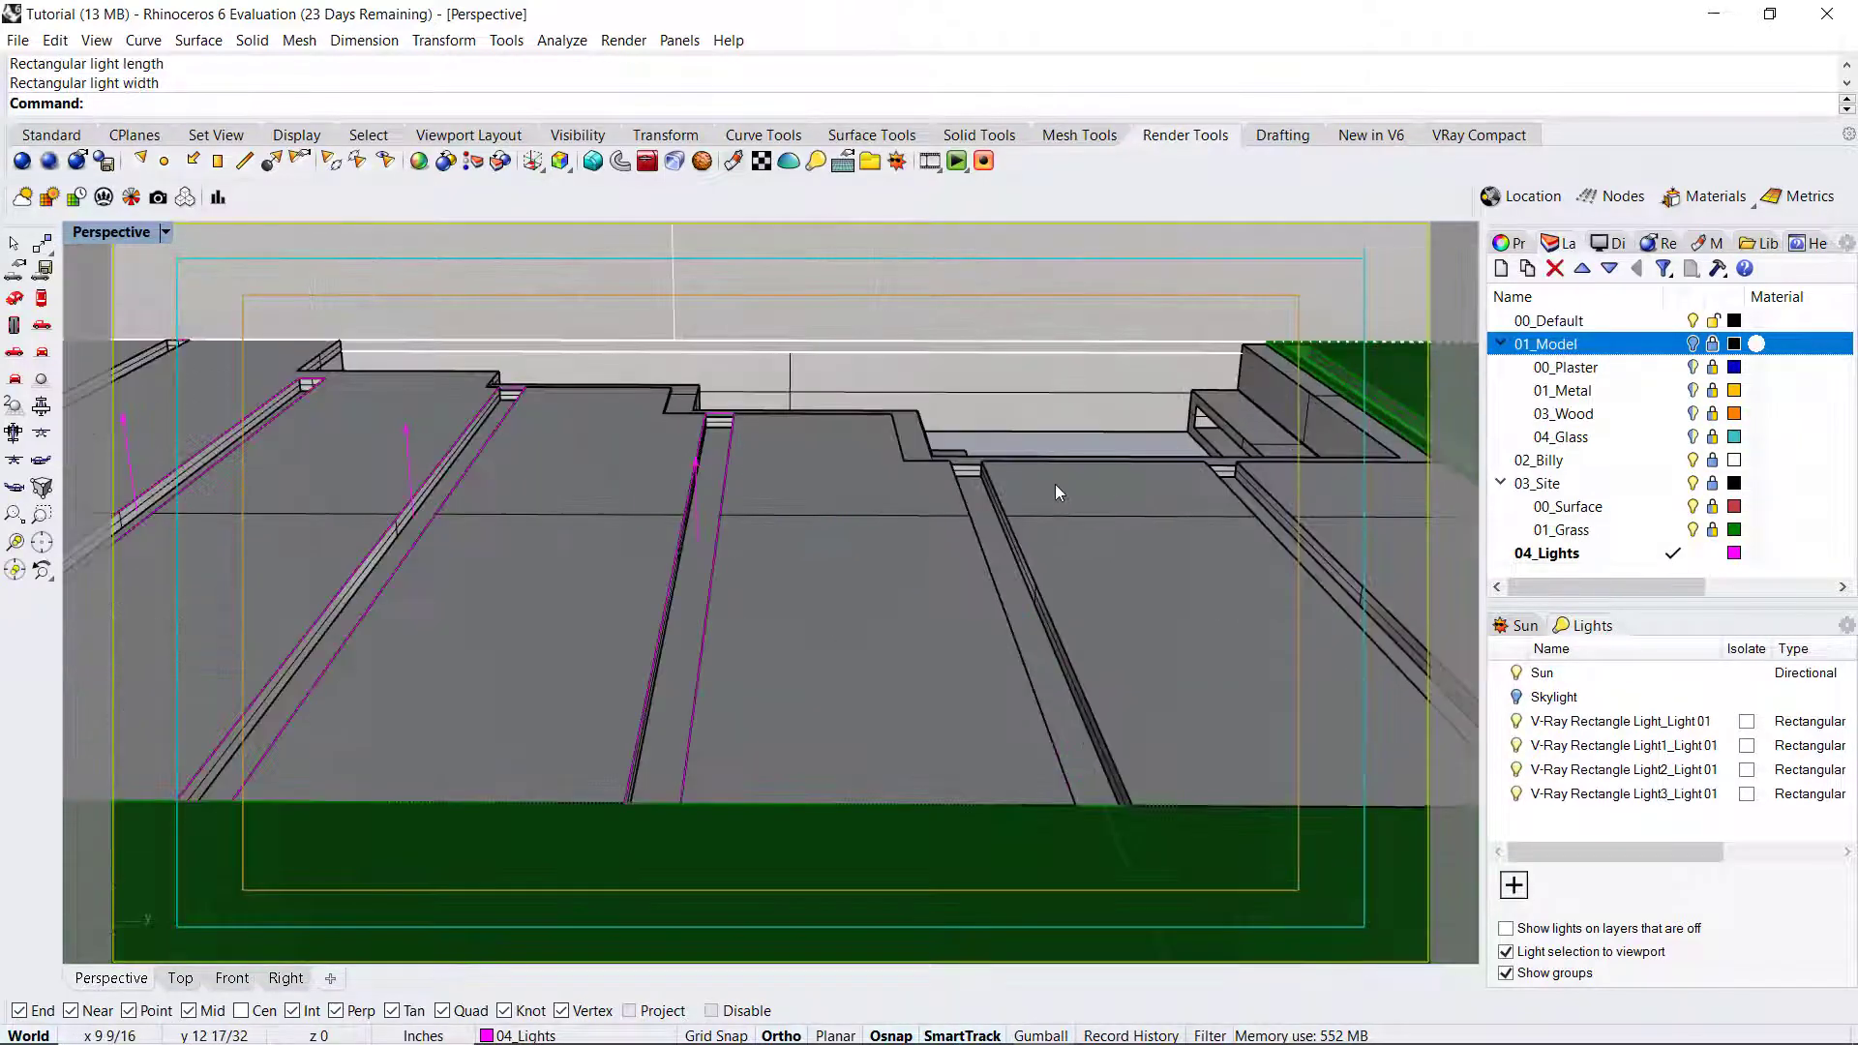
key(Return)
click(982, 461)
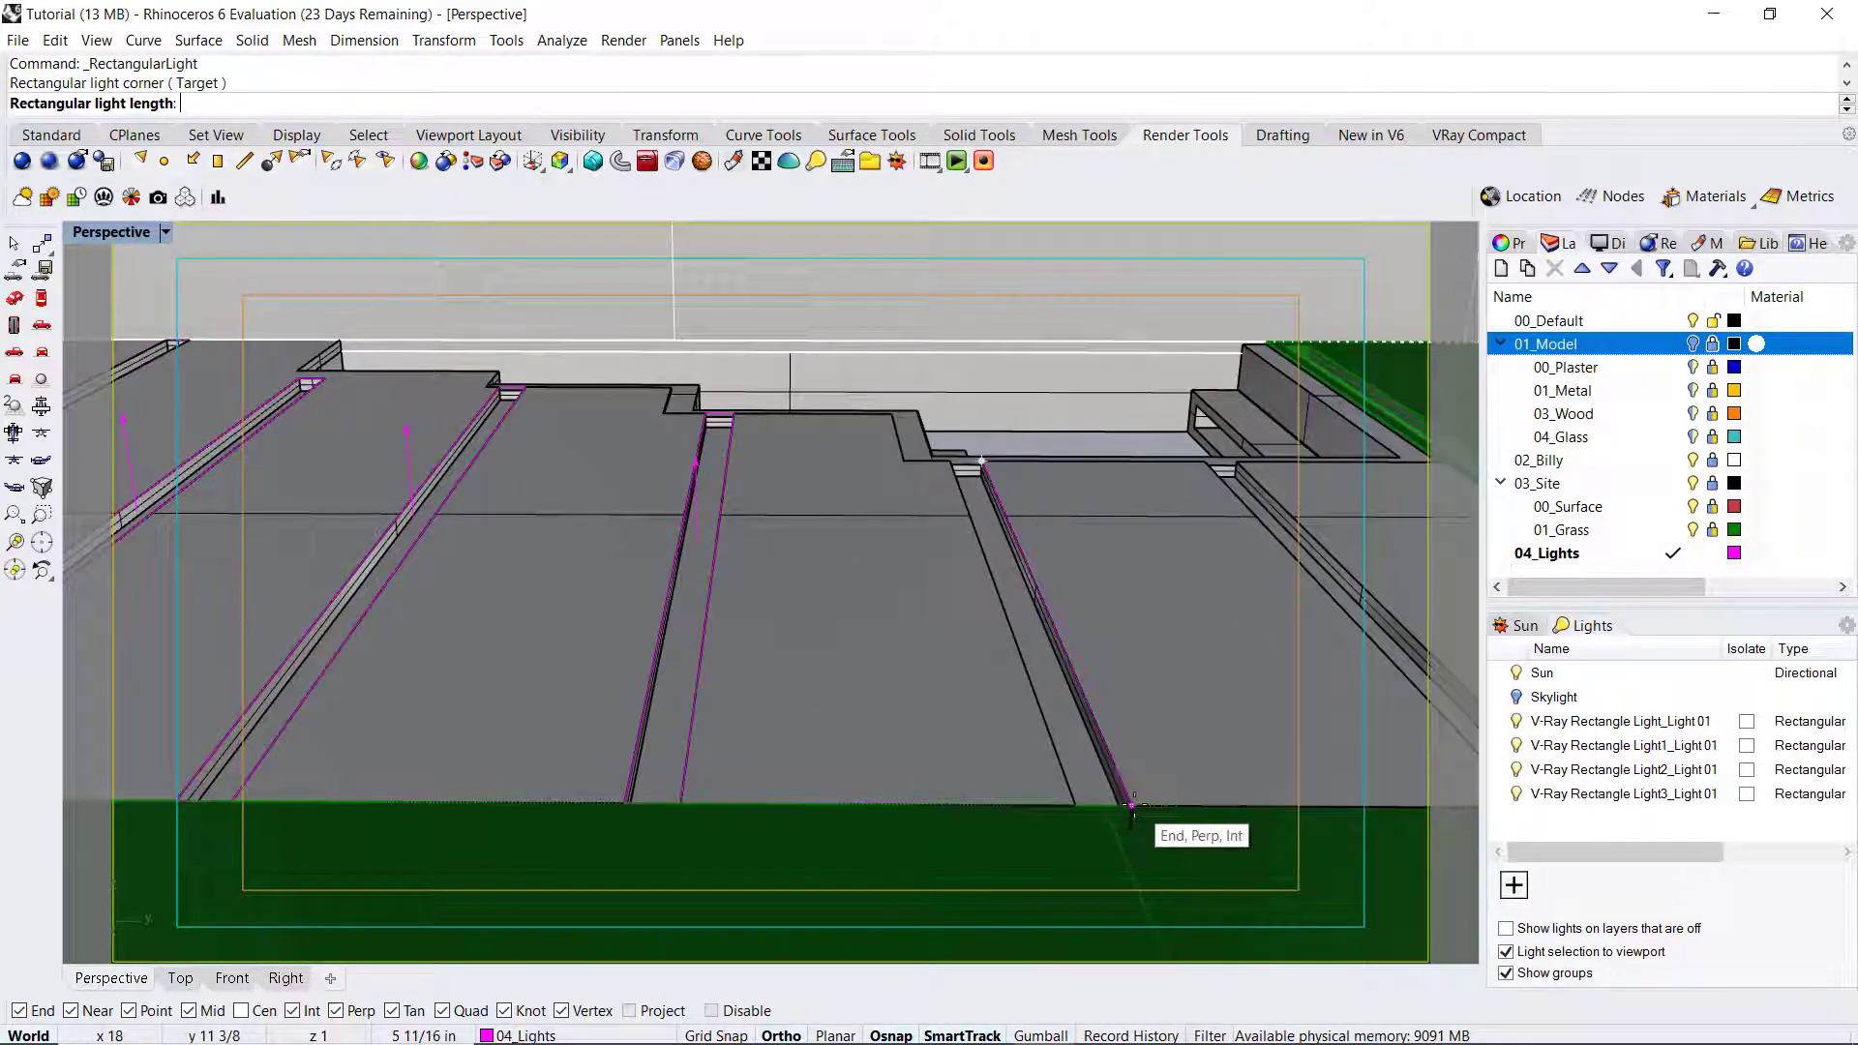
click(1132, 804)
click(1088, 780)
key(ctrl+z)
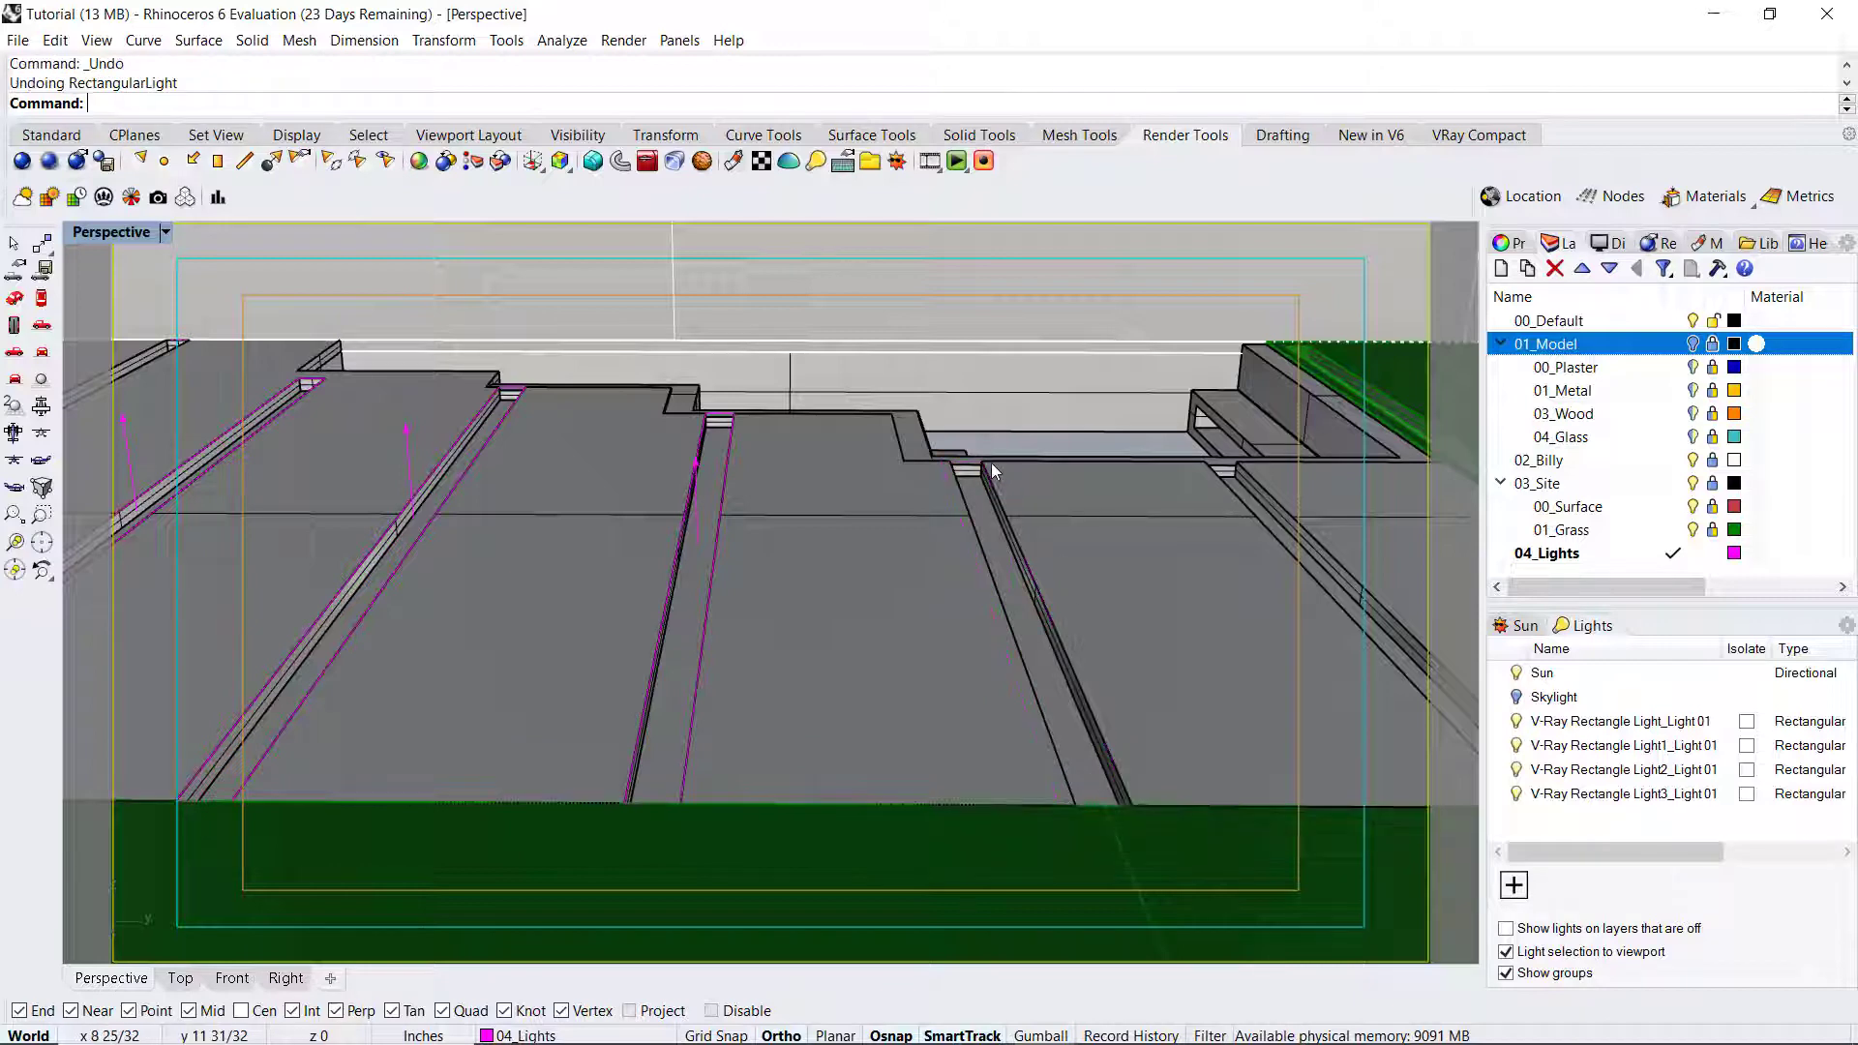
Step: Add a rectangular light over the fifth floor channel, from its far end to the grass edge and across its width
key(Return)
click(981, 461)
click(1133, 804)
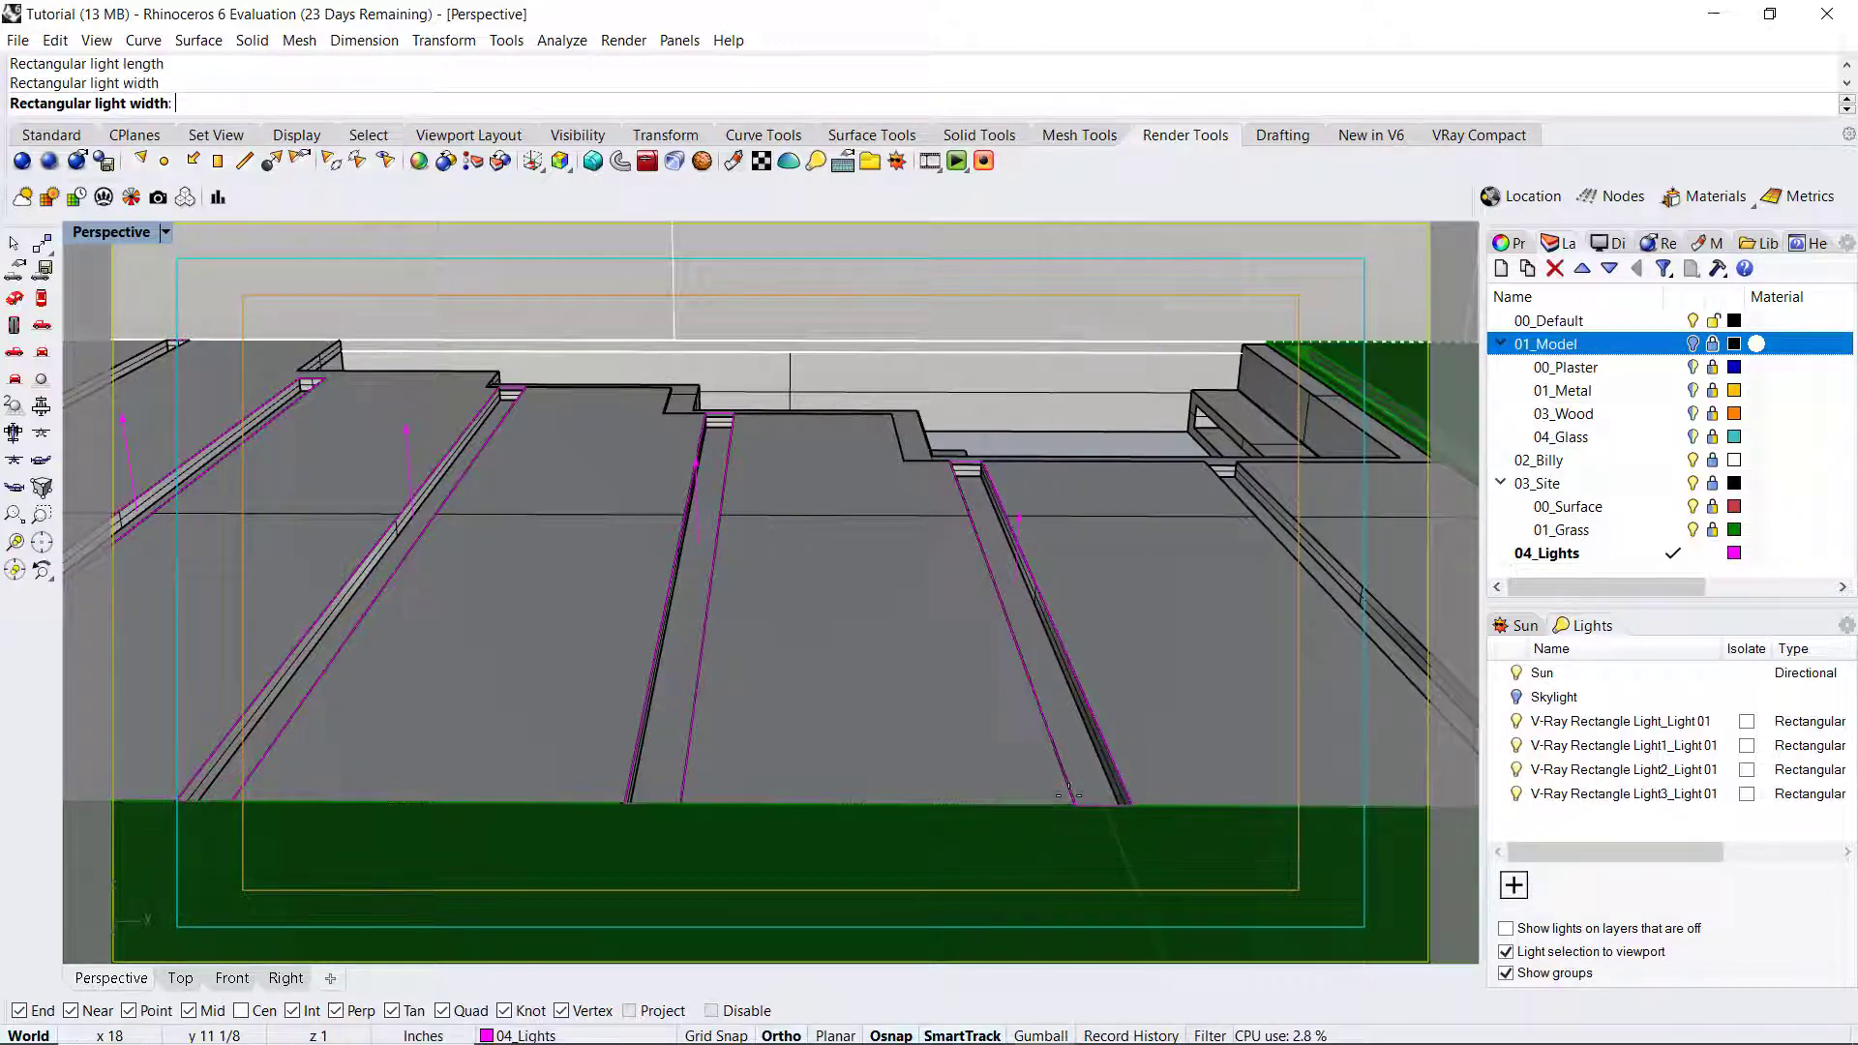
click(1075, 805)
Step: Cover the sixth floor channel with a rectangular light along its full length and width
scroll(1050, 658, down, 3)
scroll(1064, 600, up, 4)
key(Return)
click(1062, 427)
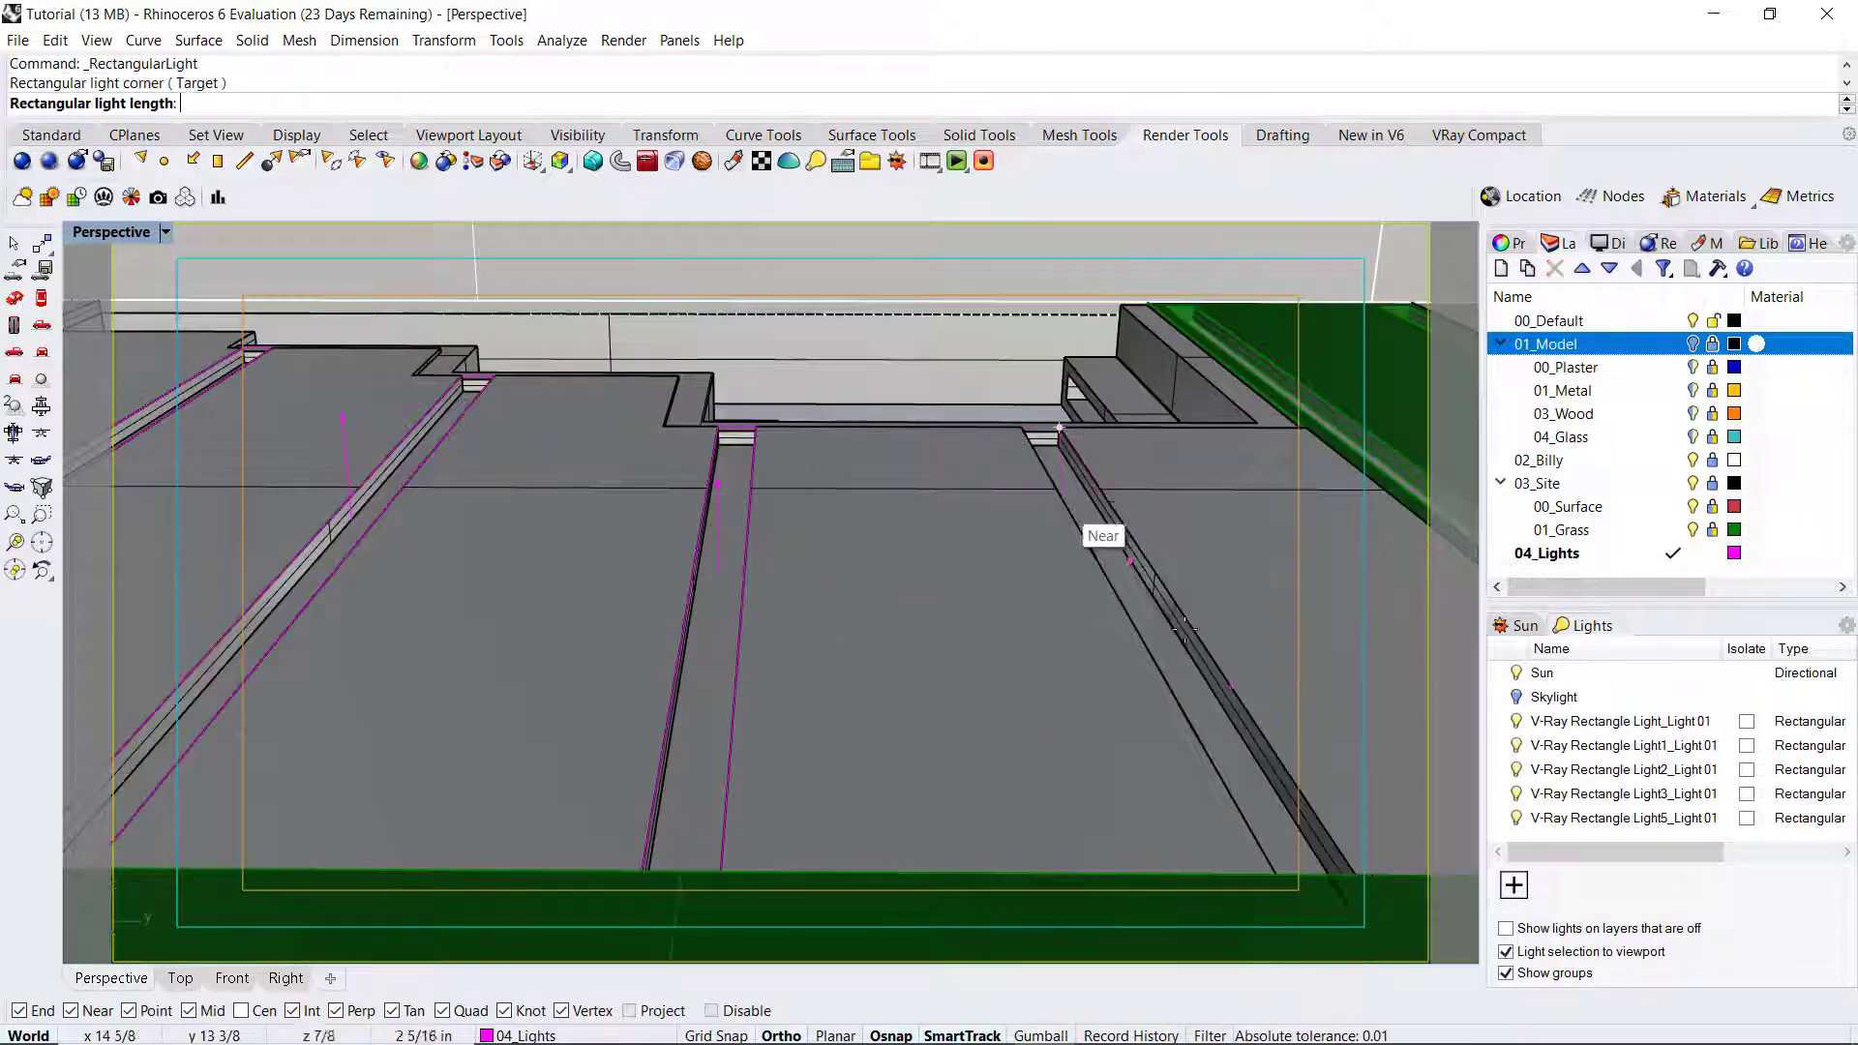
scroll(1094, 527, down, 2)
click(1279, 793)
click(1228, 794)
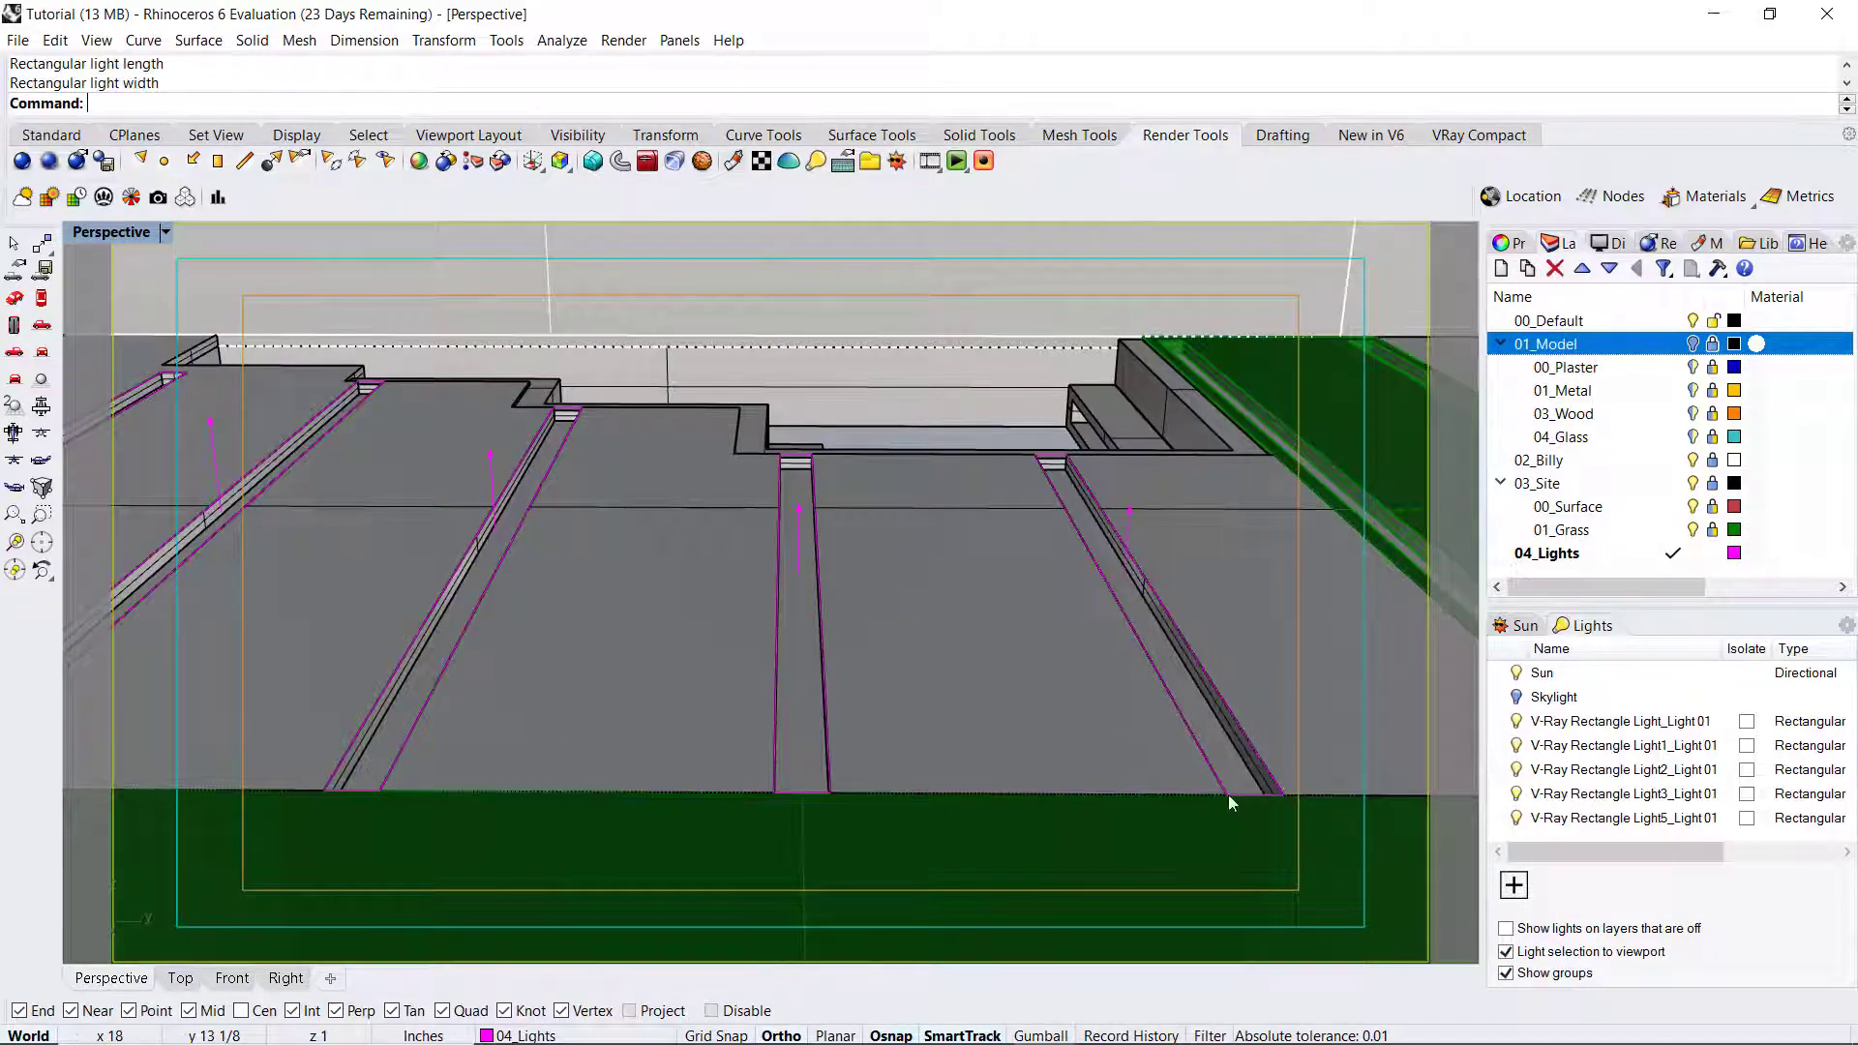
Step: Add a rectangular light over the nearer of the two channels in the grass strip beside the floor slabs
scroll(1161, 716, down, 5)
scroll(886, 470, up, 5)
key(Return)
click(840, 400)
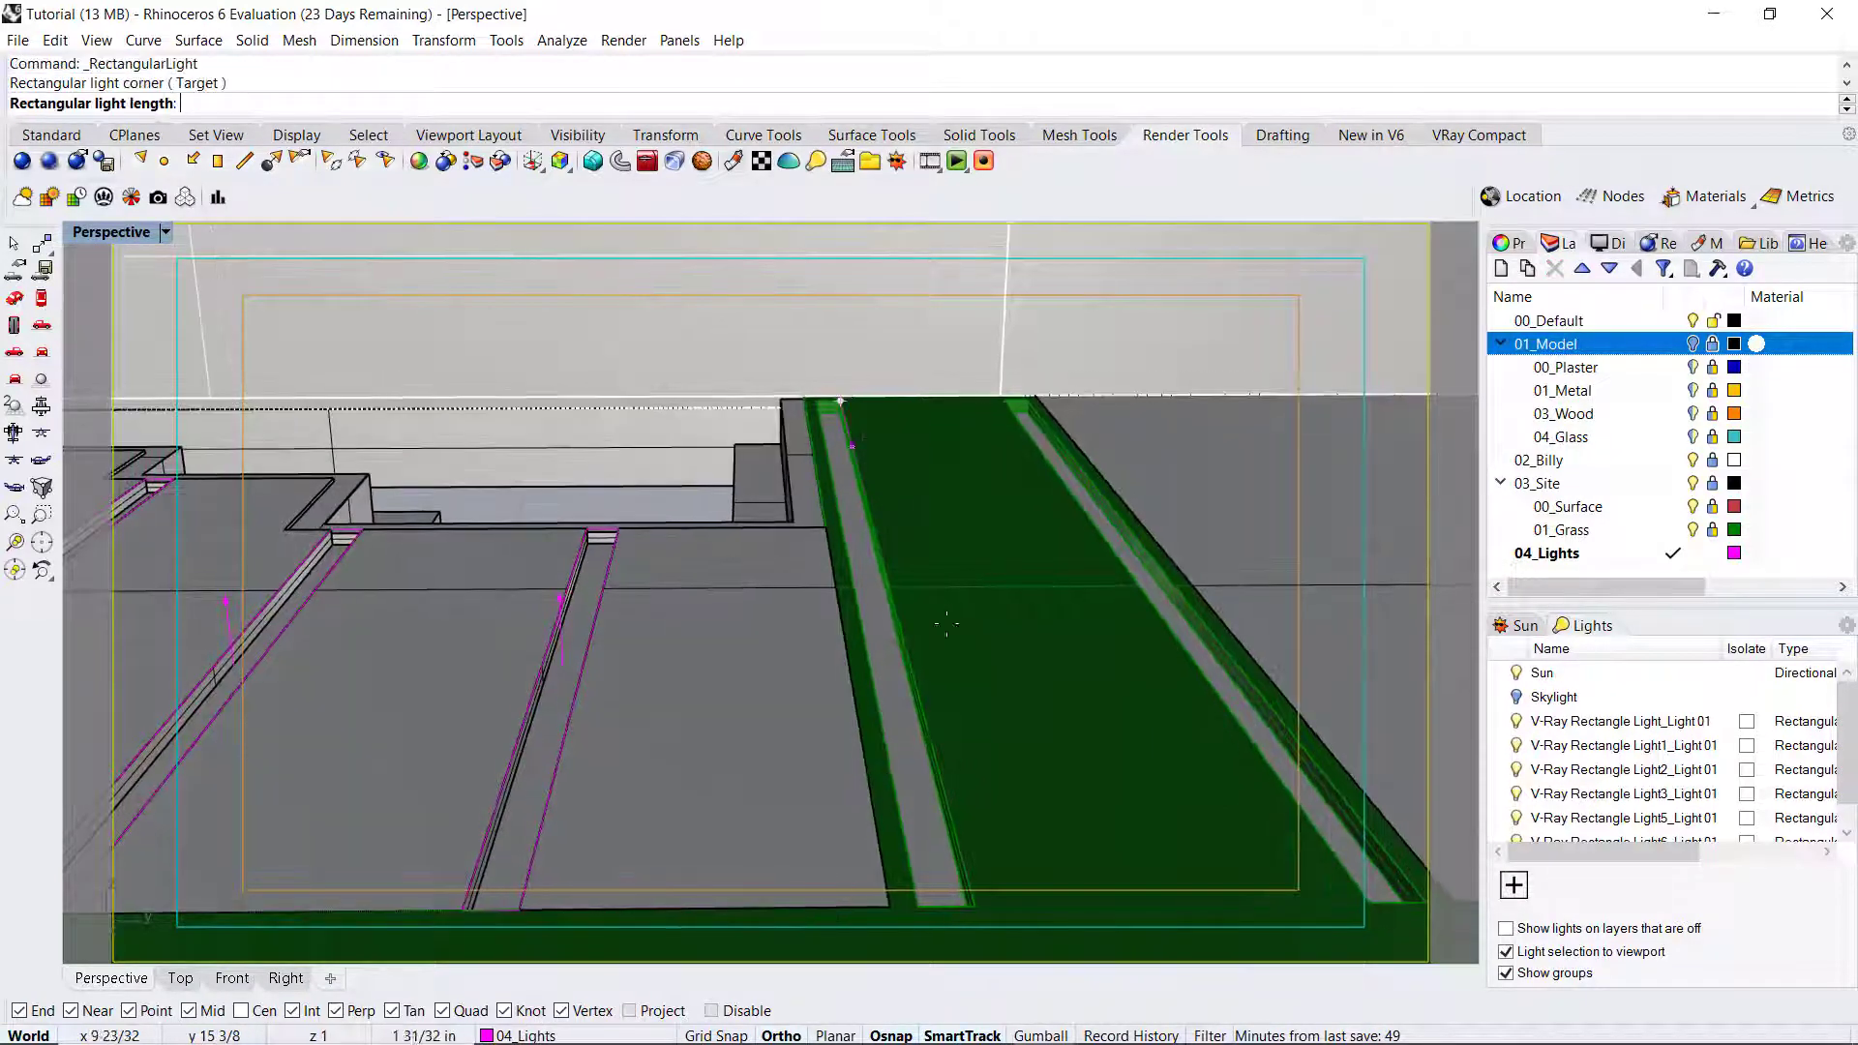
click(974, 905)
click(919, 905)
Step: Place a rectangular light along the second channel, on the far side of the grass strip
scroll(623, 577, down, 4)
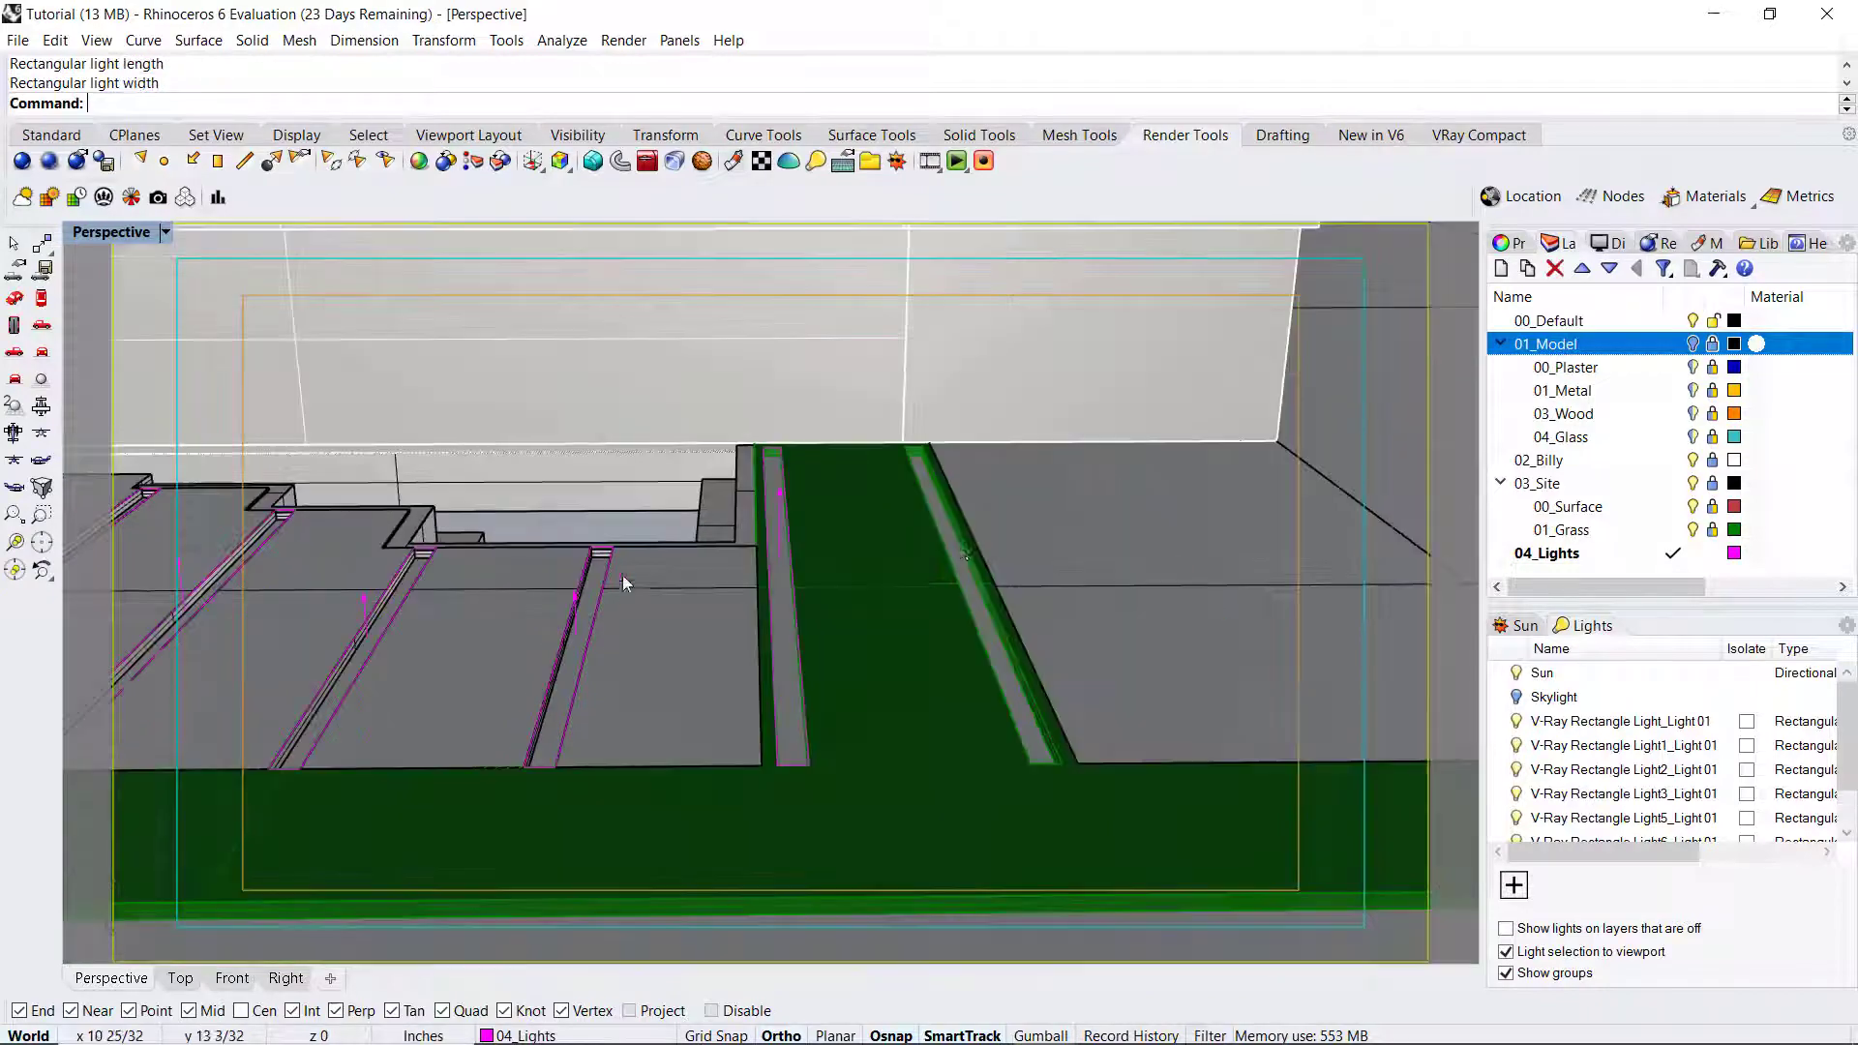
scroll(978, 542, up, 4)
key(Return)
click(902, 399)
scroll(923, 422, down, 2)
scroll(972, 504, up, 3)
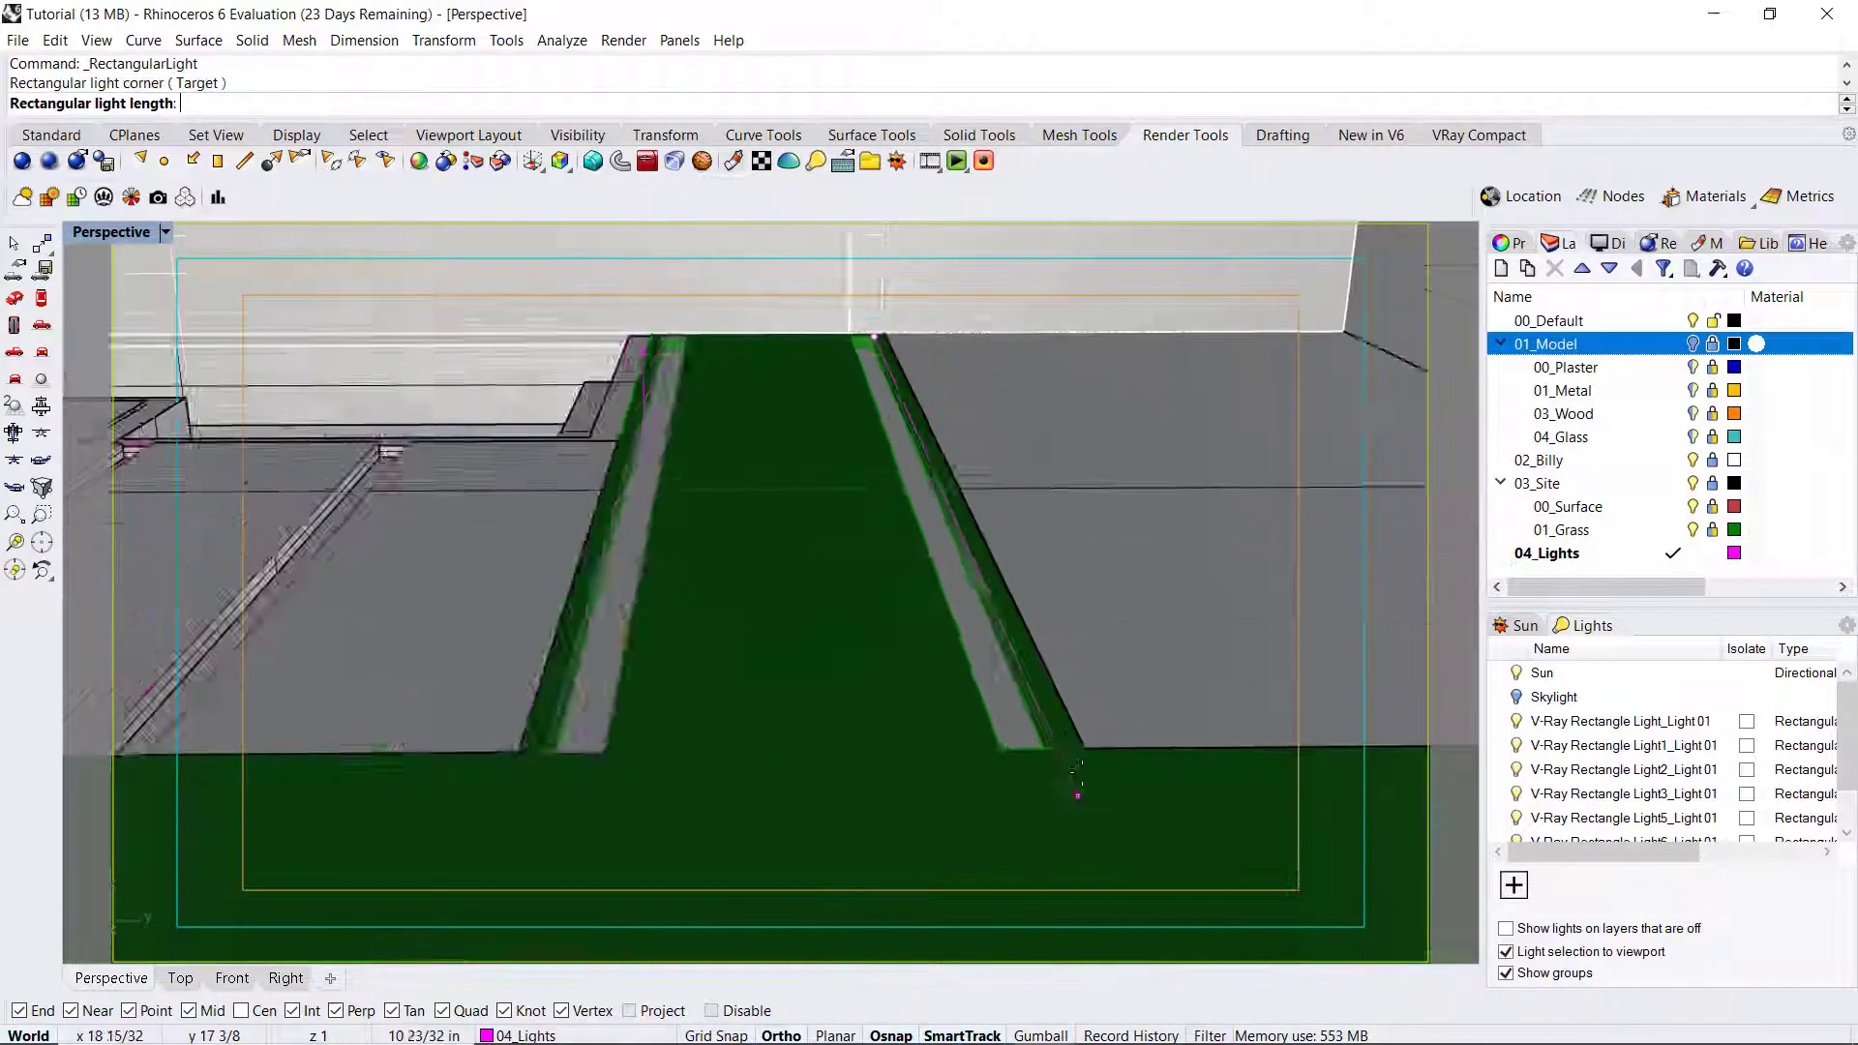
click(1040, 738)
click(1018, 689)
scroll(919, 677, down, 6)
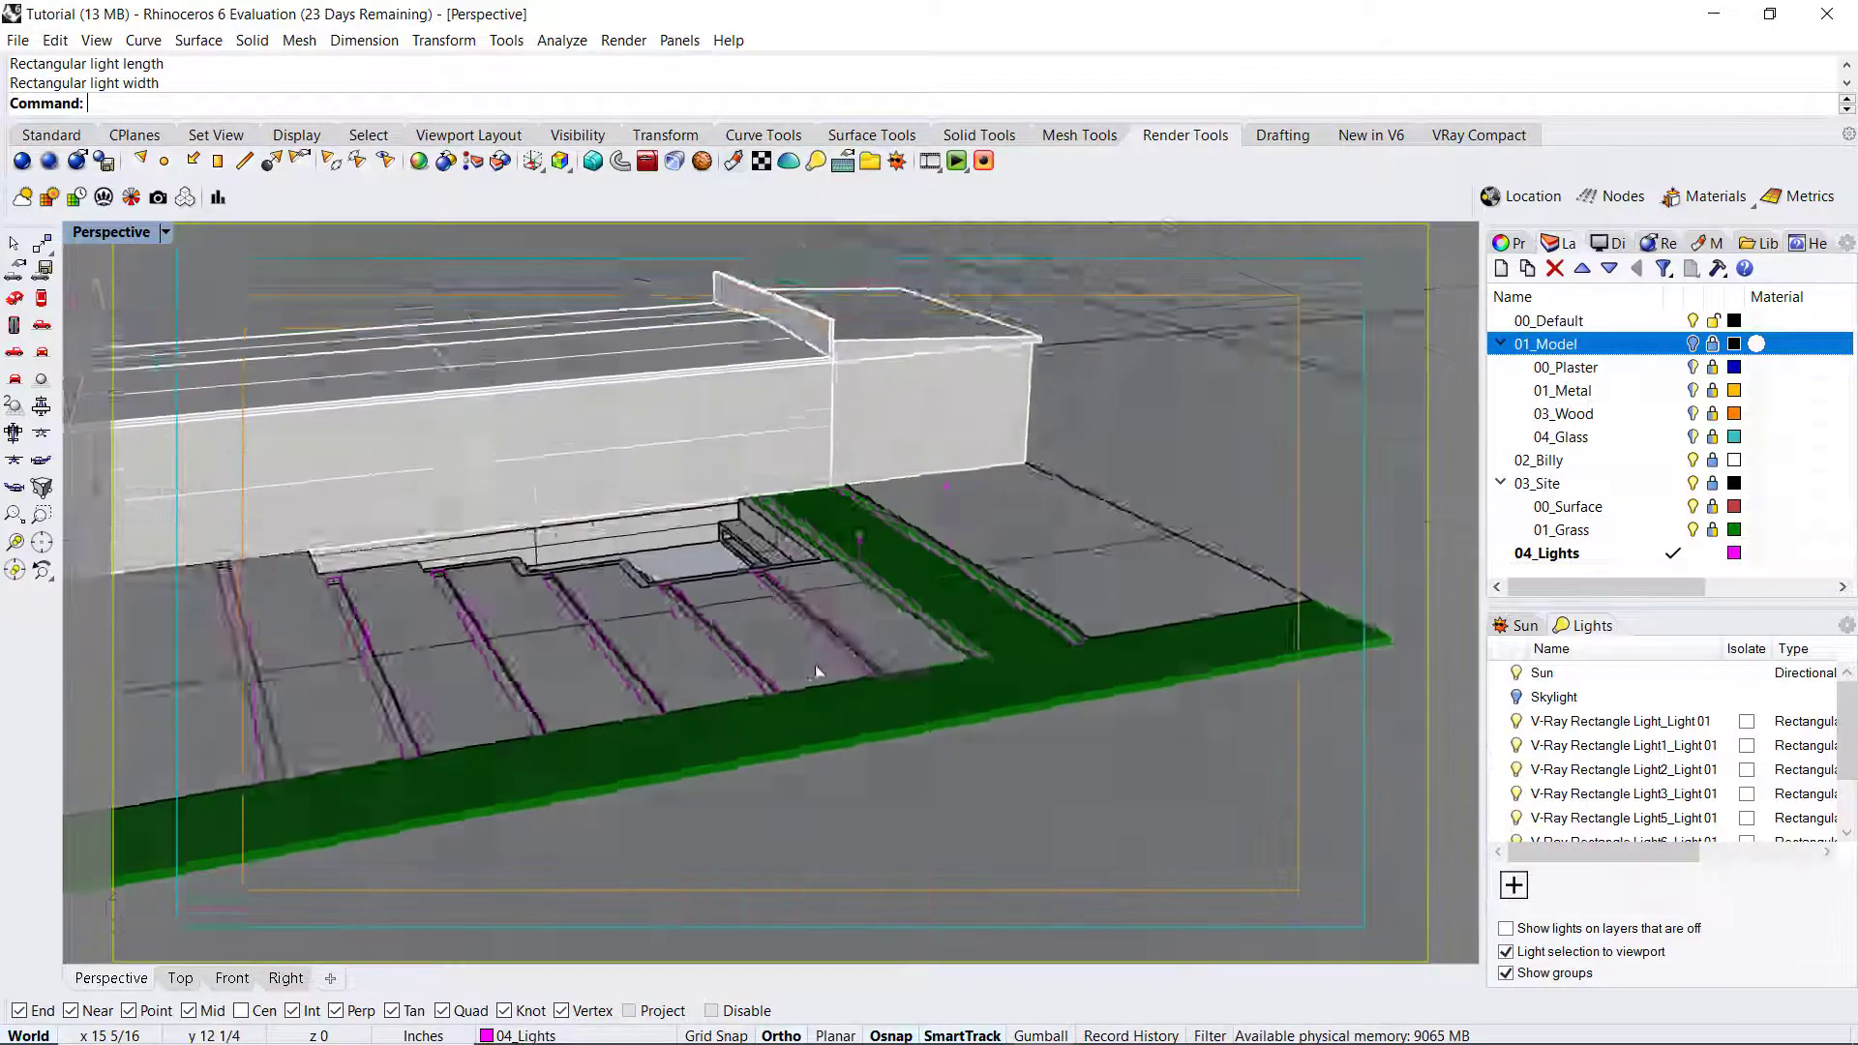
scroll(581, 610, up, 2)
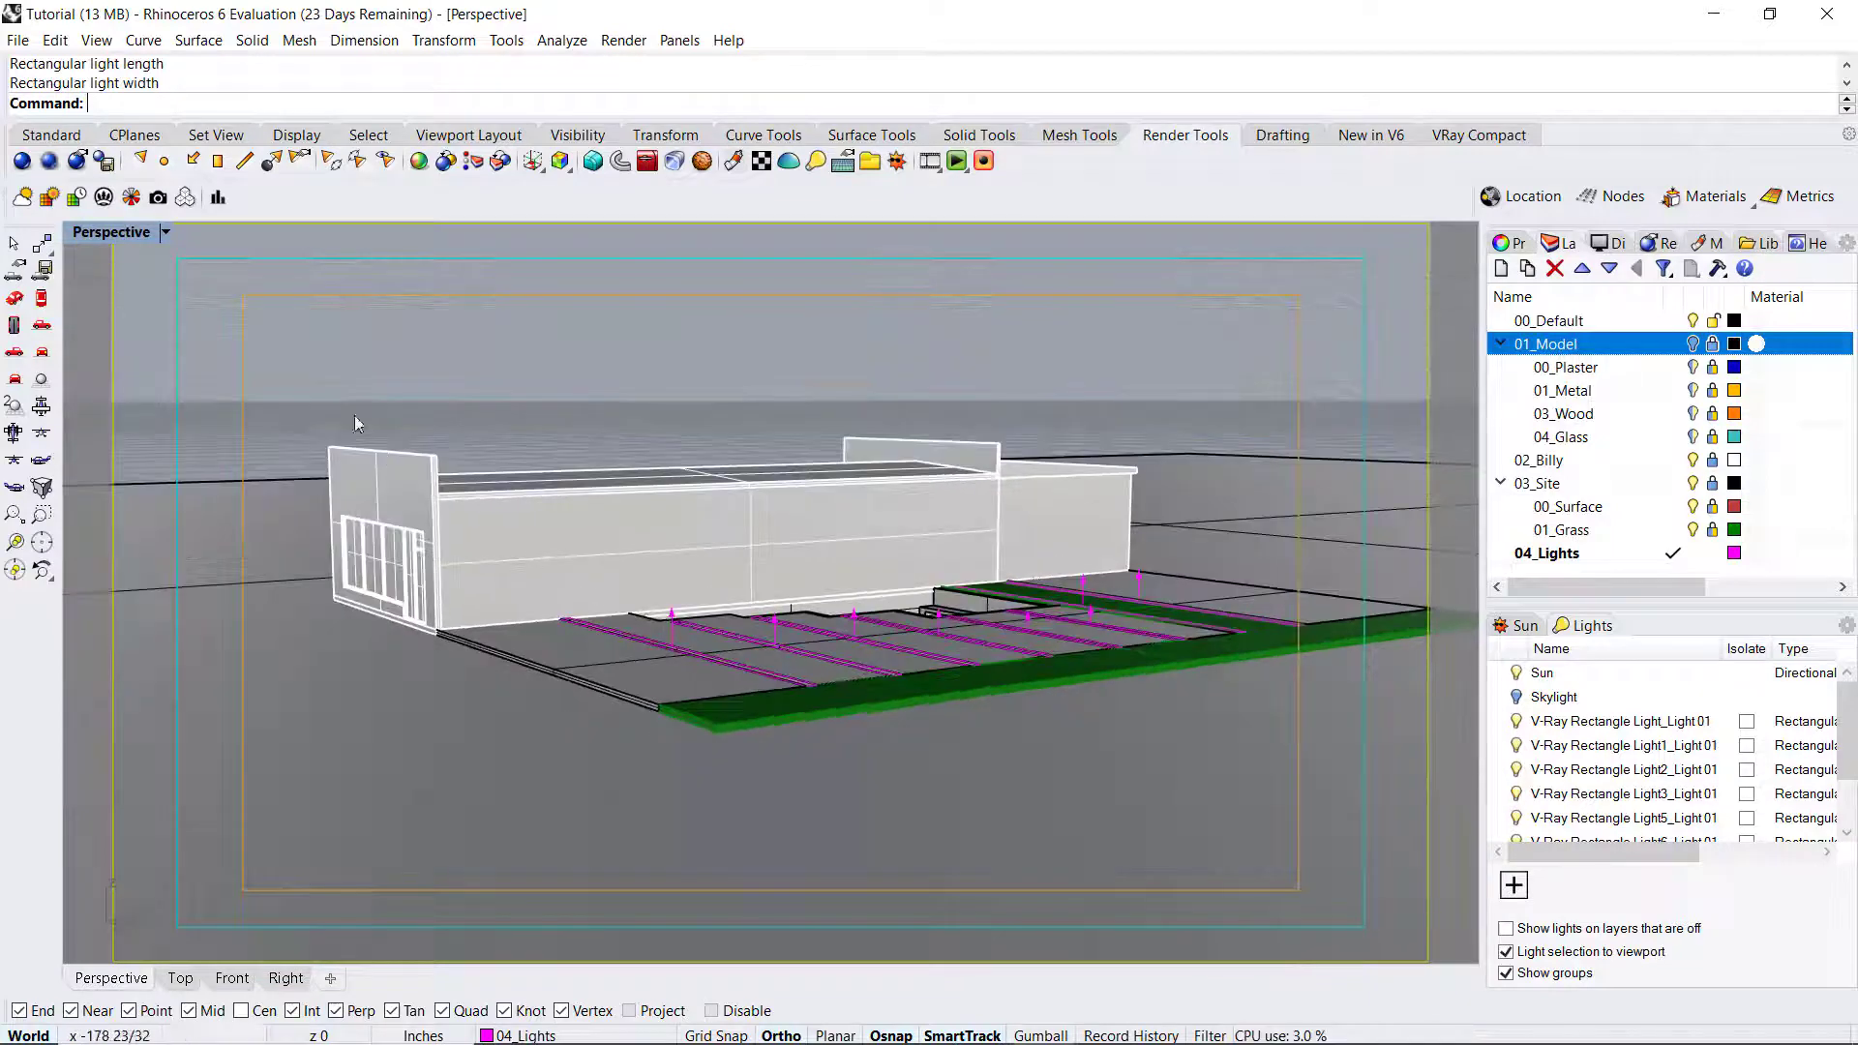
click(185, 197)
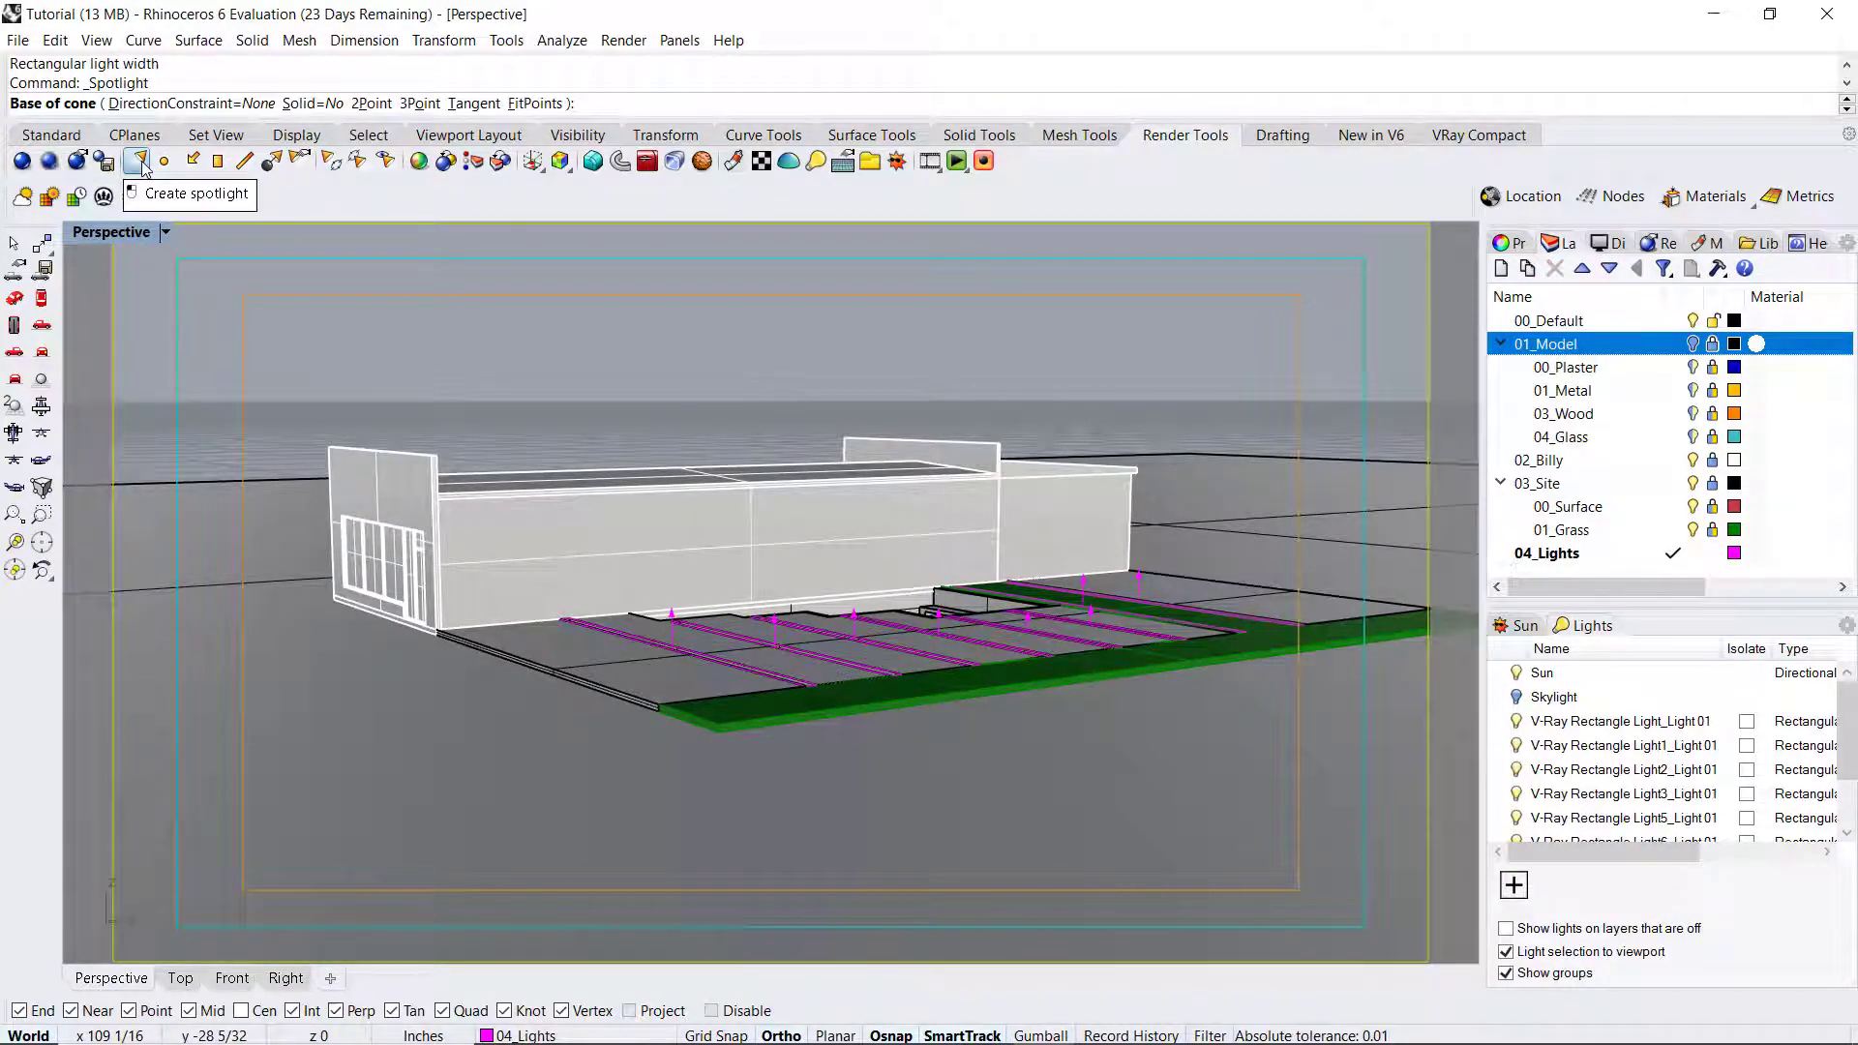
click(144, 169)
scroll(726, 551, down, 5)
right_drag(705, 552, 760, 605)
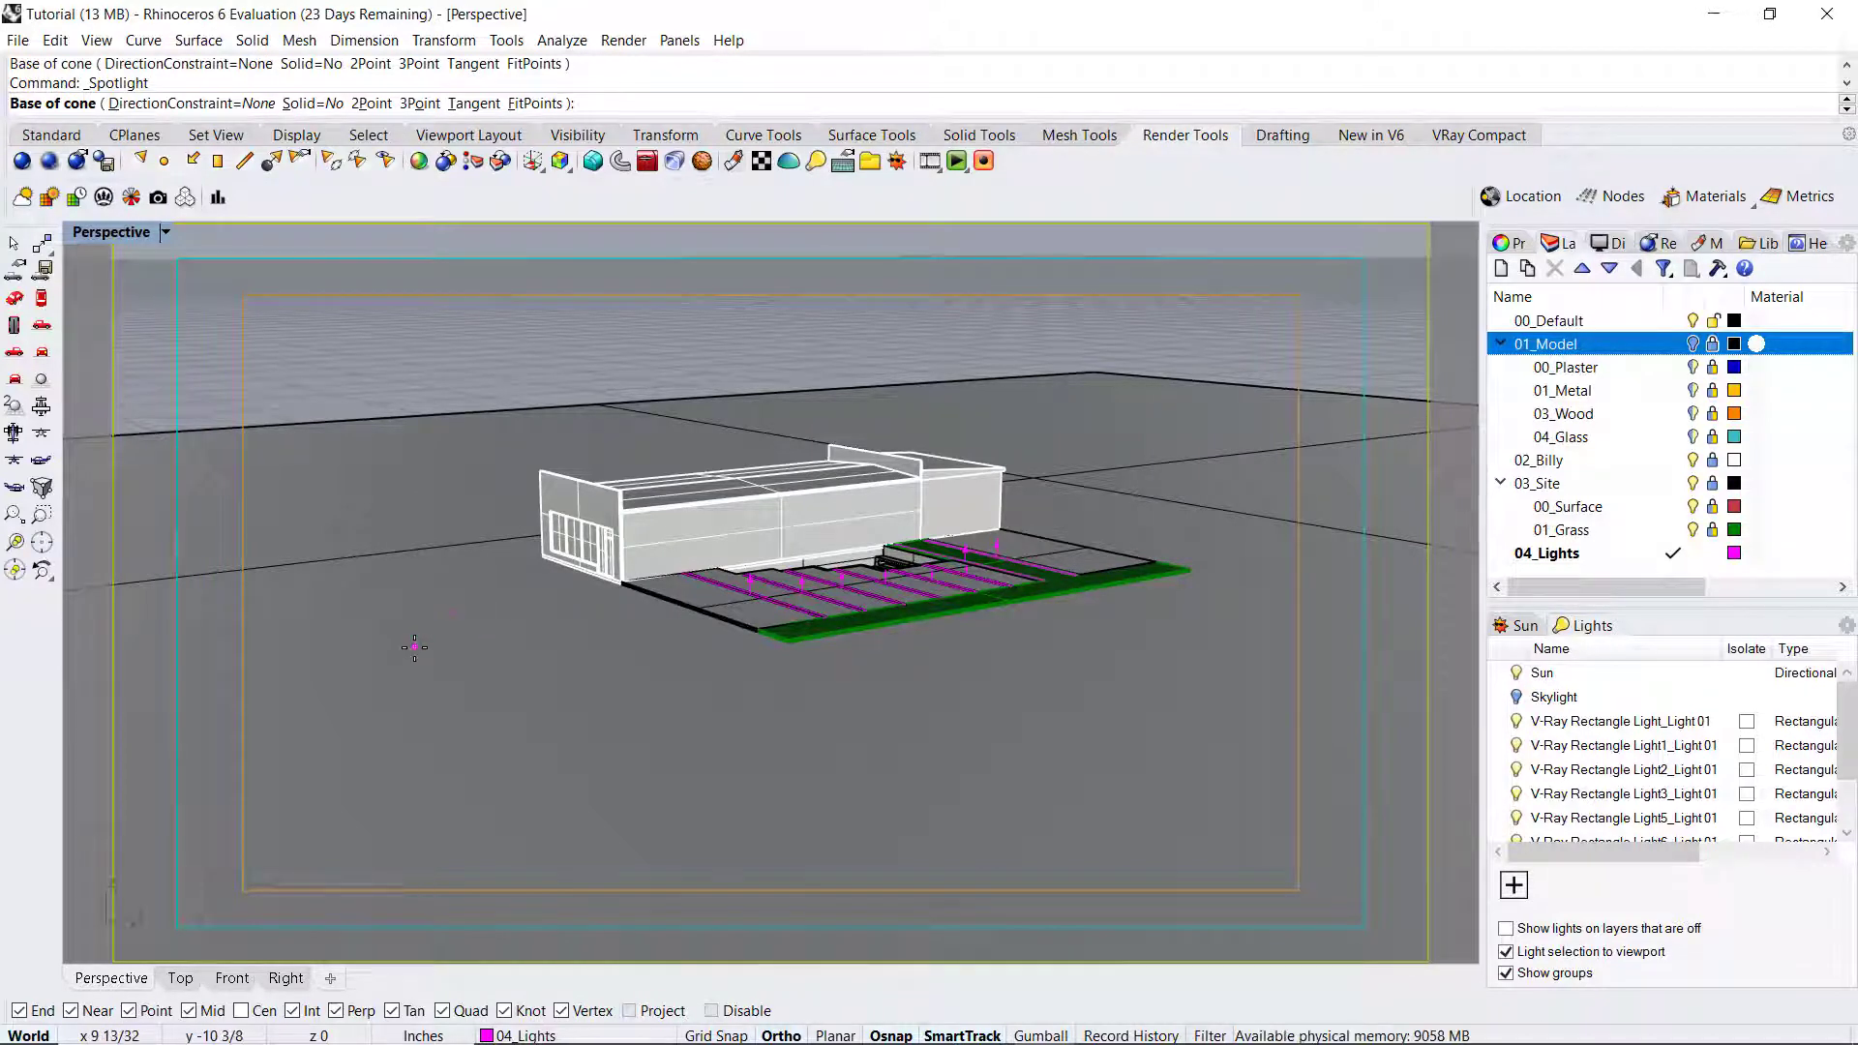
click(414, 630)
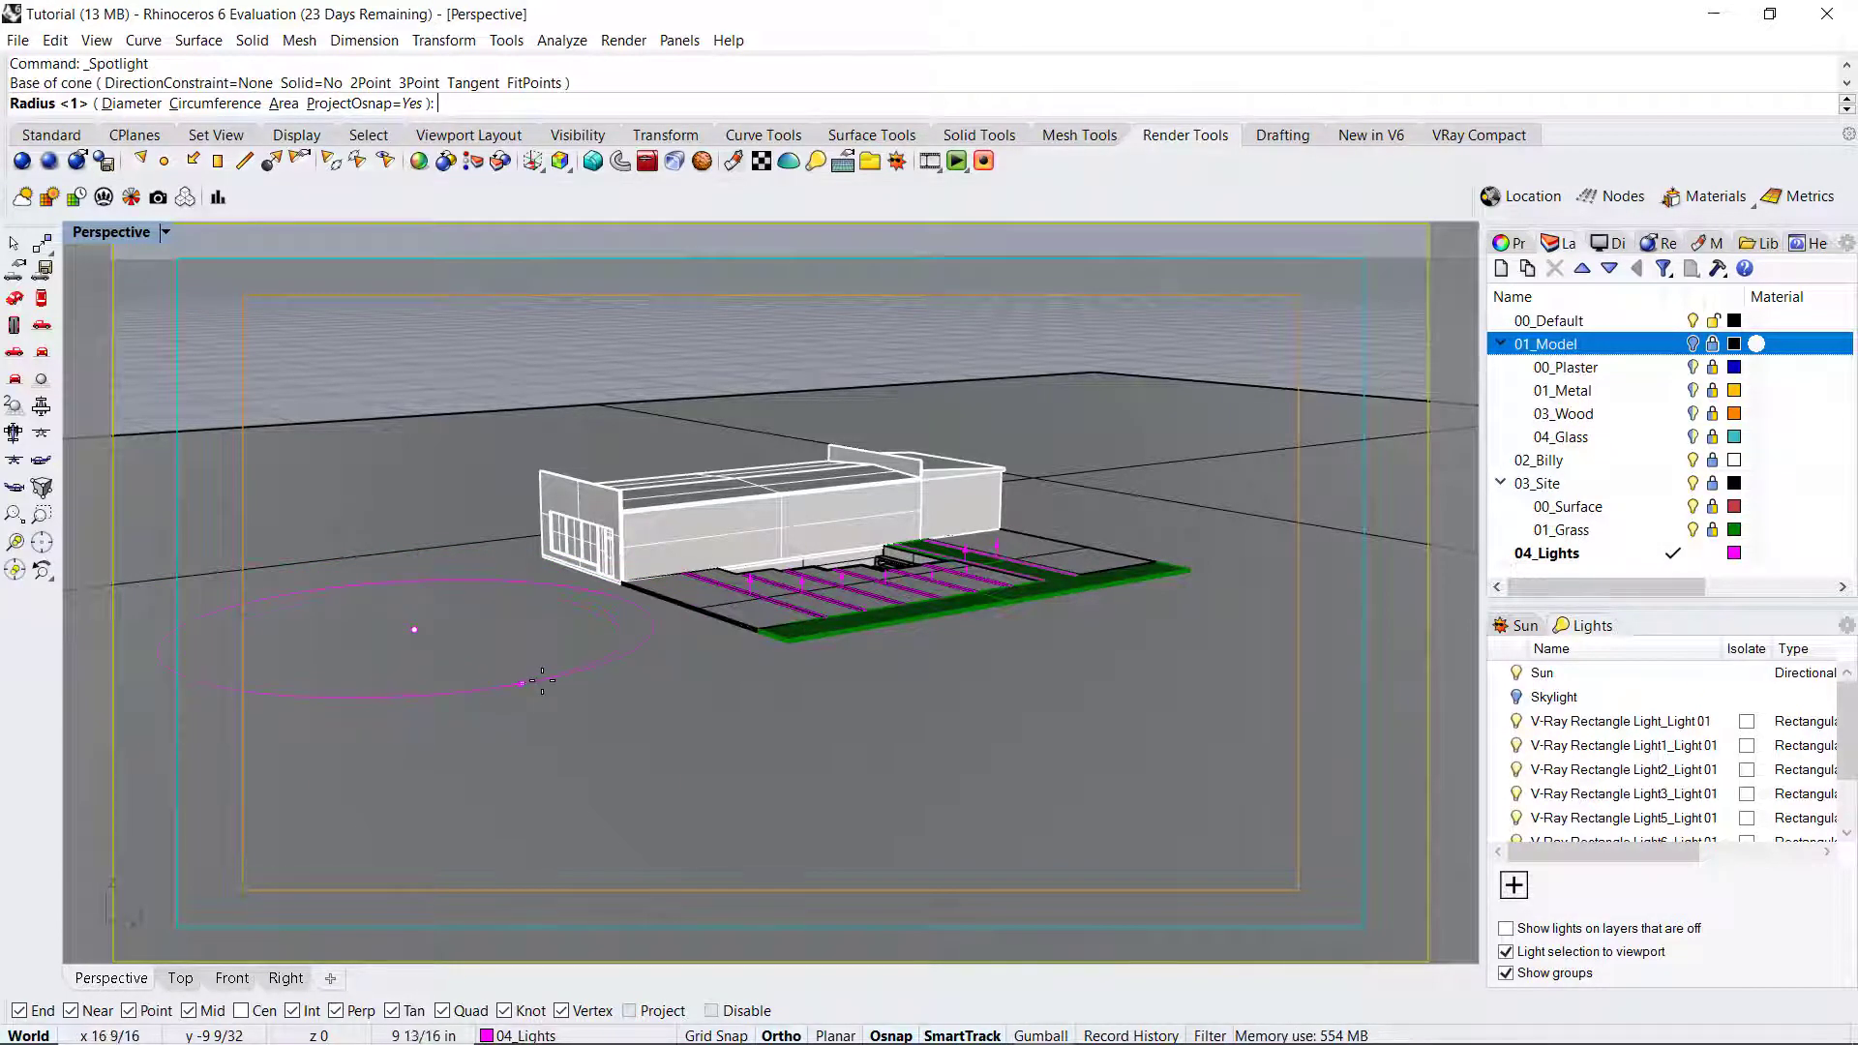
click(465, 679)
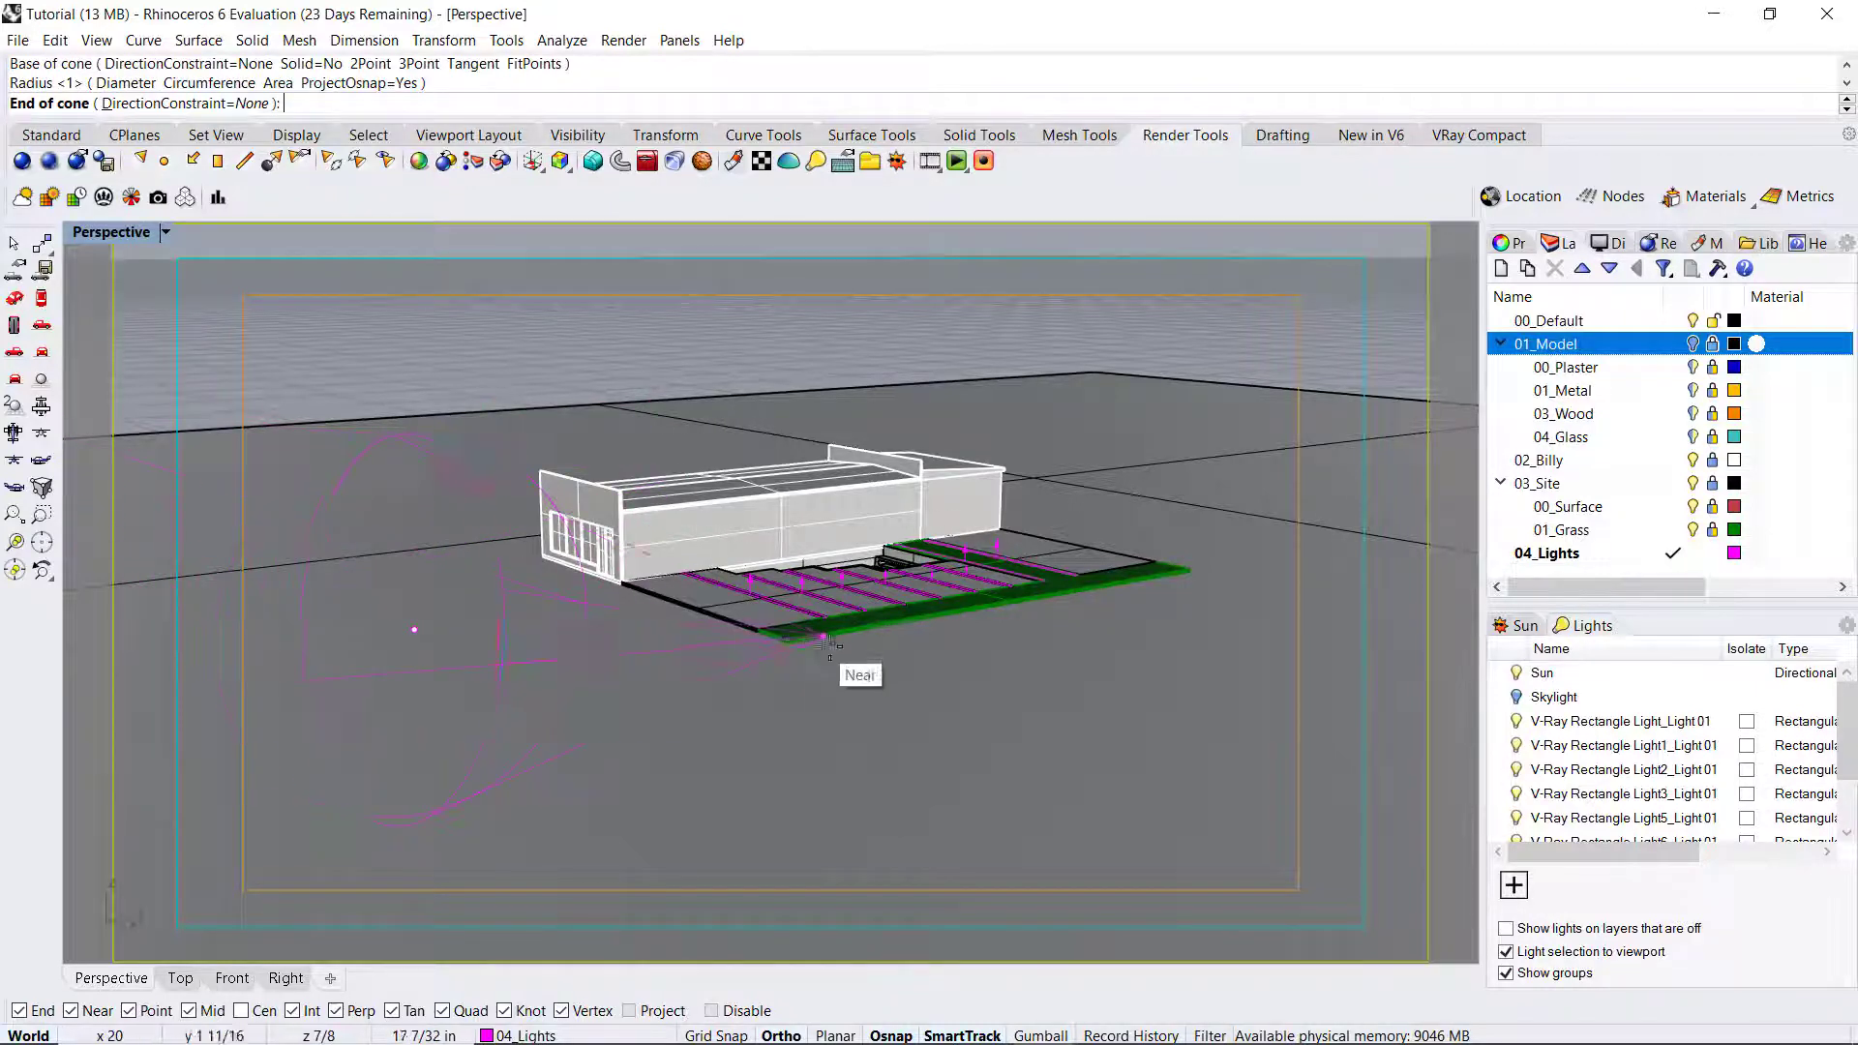
right_drag(829, 643, 604, 633)
key(Escape)
right_click(610, 631)
key(Escape)
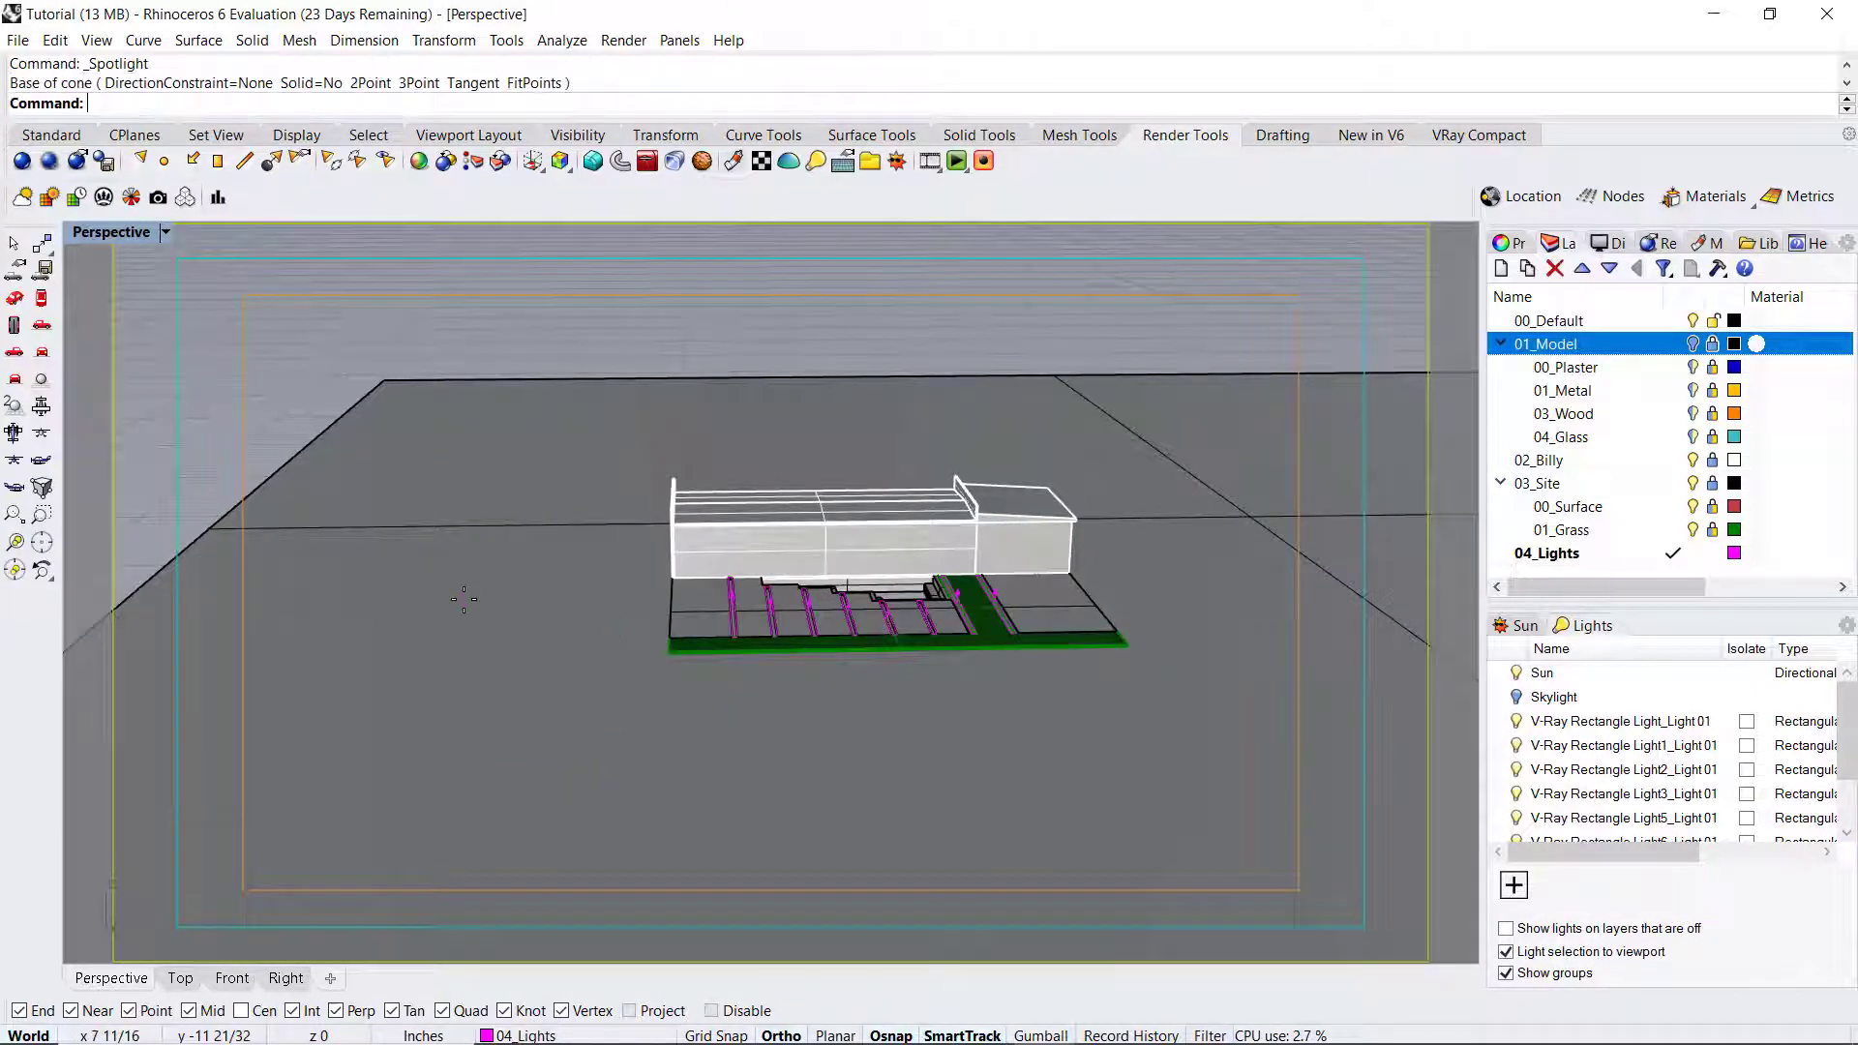
right_drag(464, 600, 512, 614)
click(458, 625)
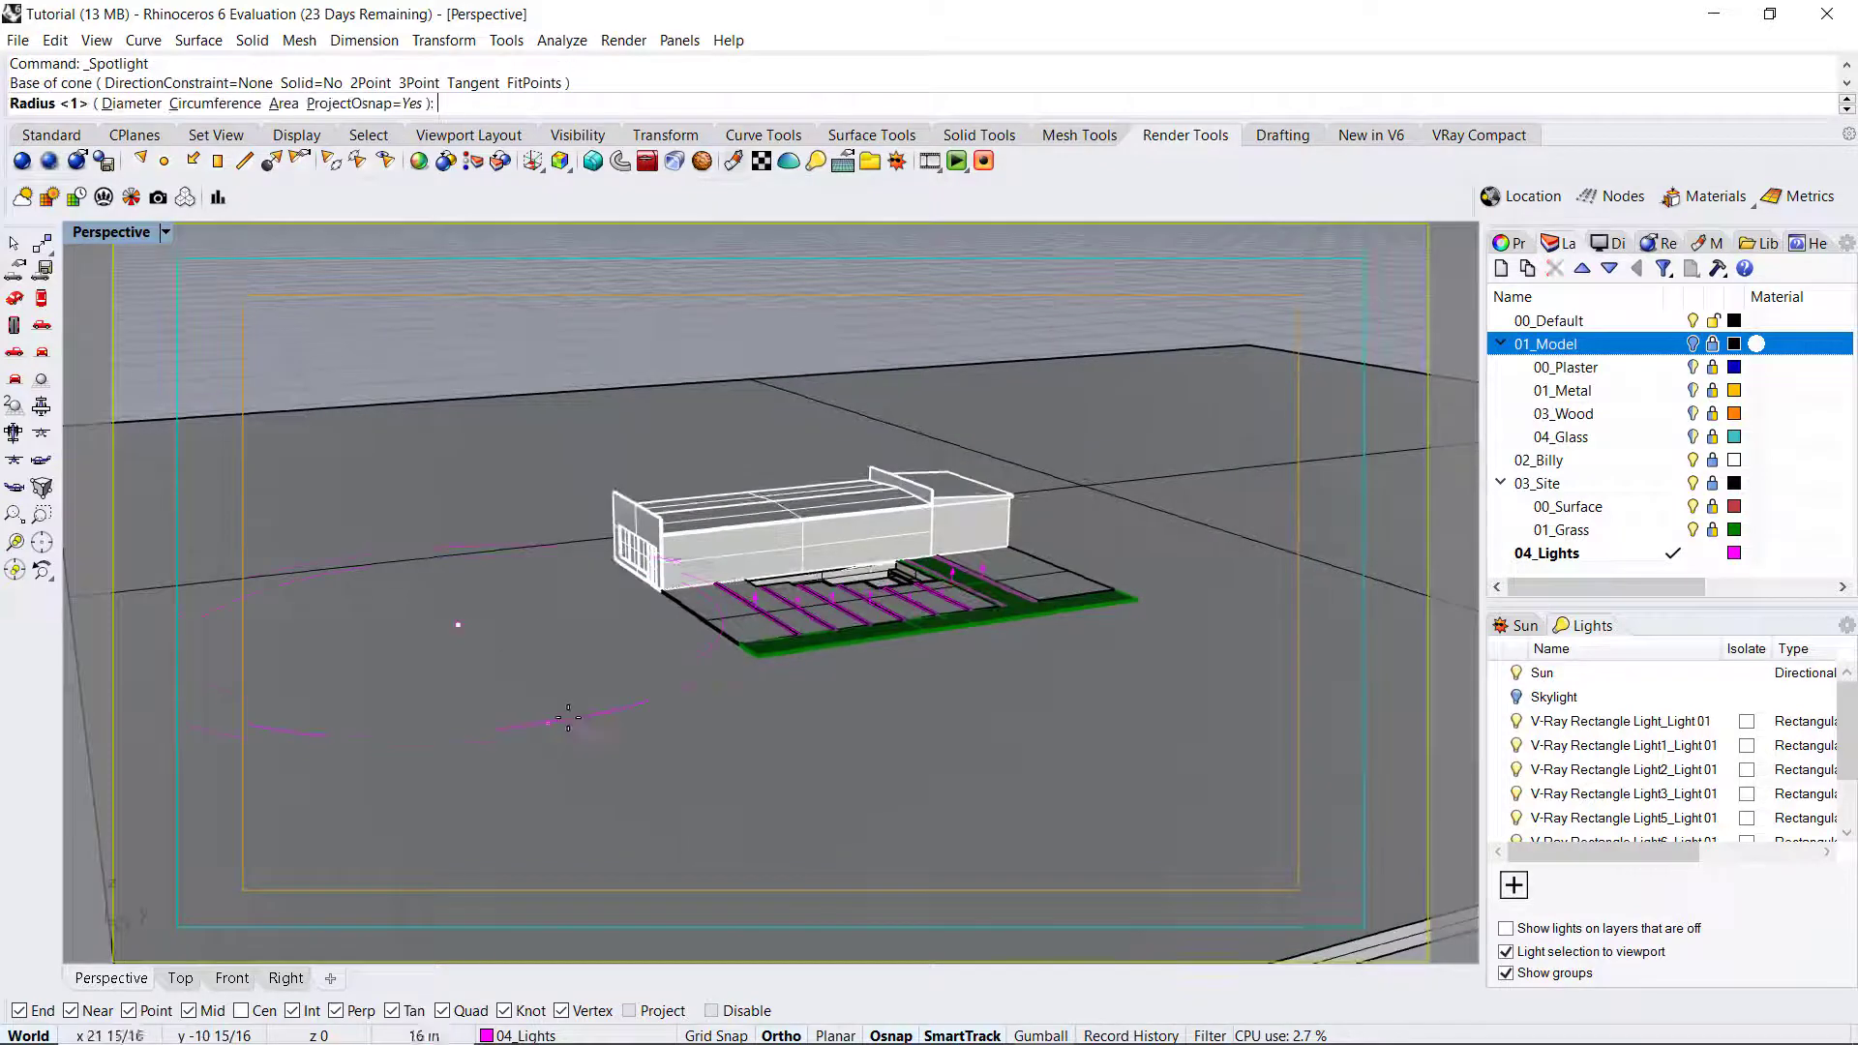
click(540, 685)
right_drag(601, 605, 581, 405)
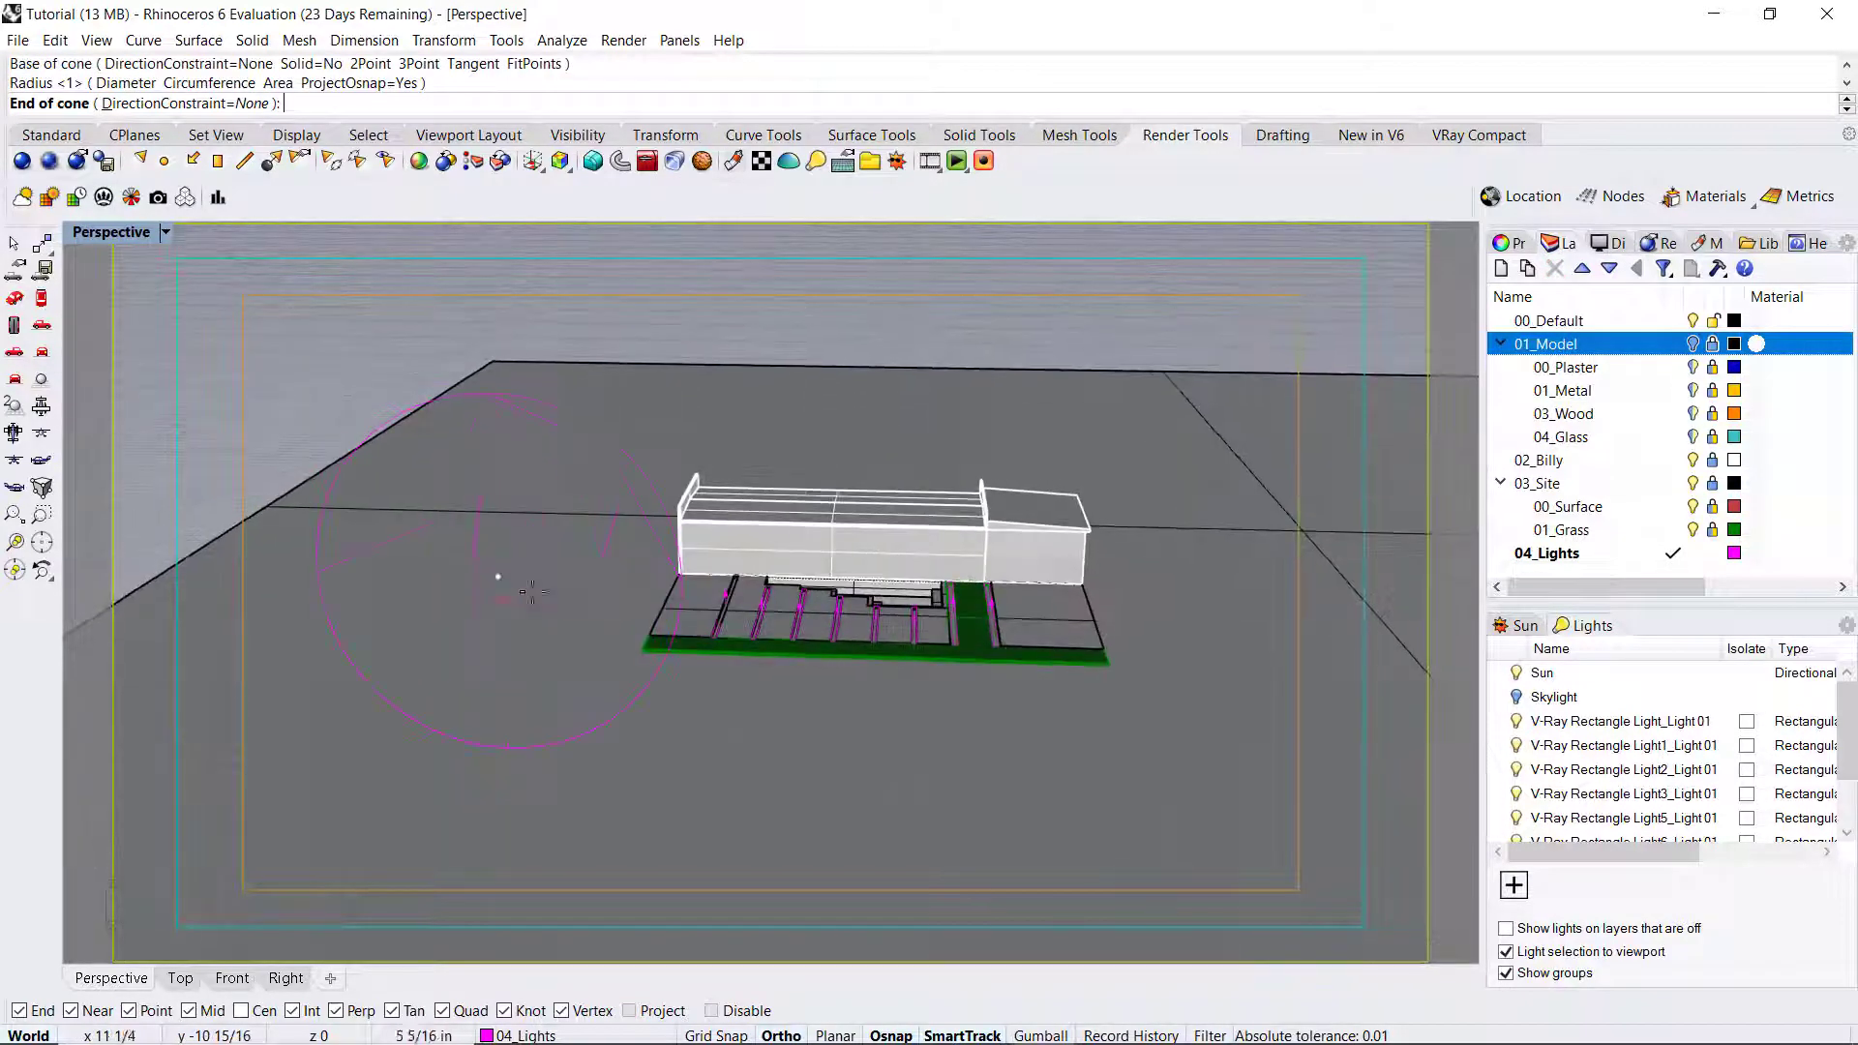
right_drag(486, 636, 651, 415)
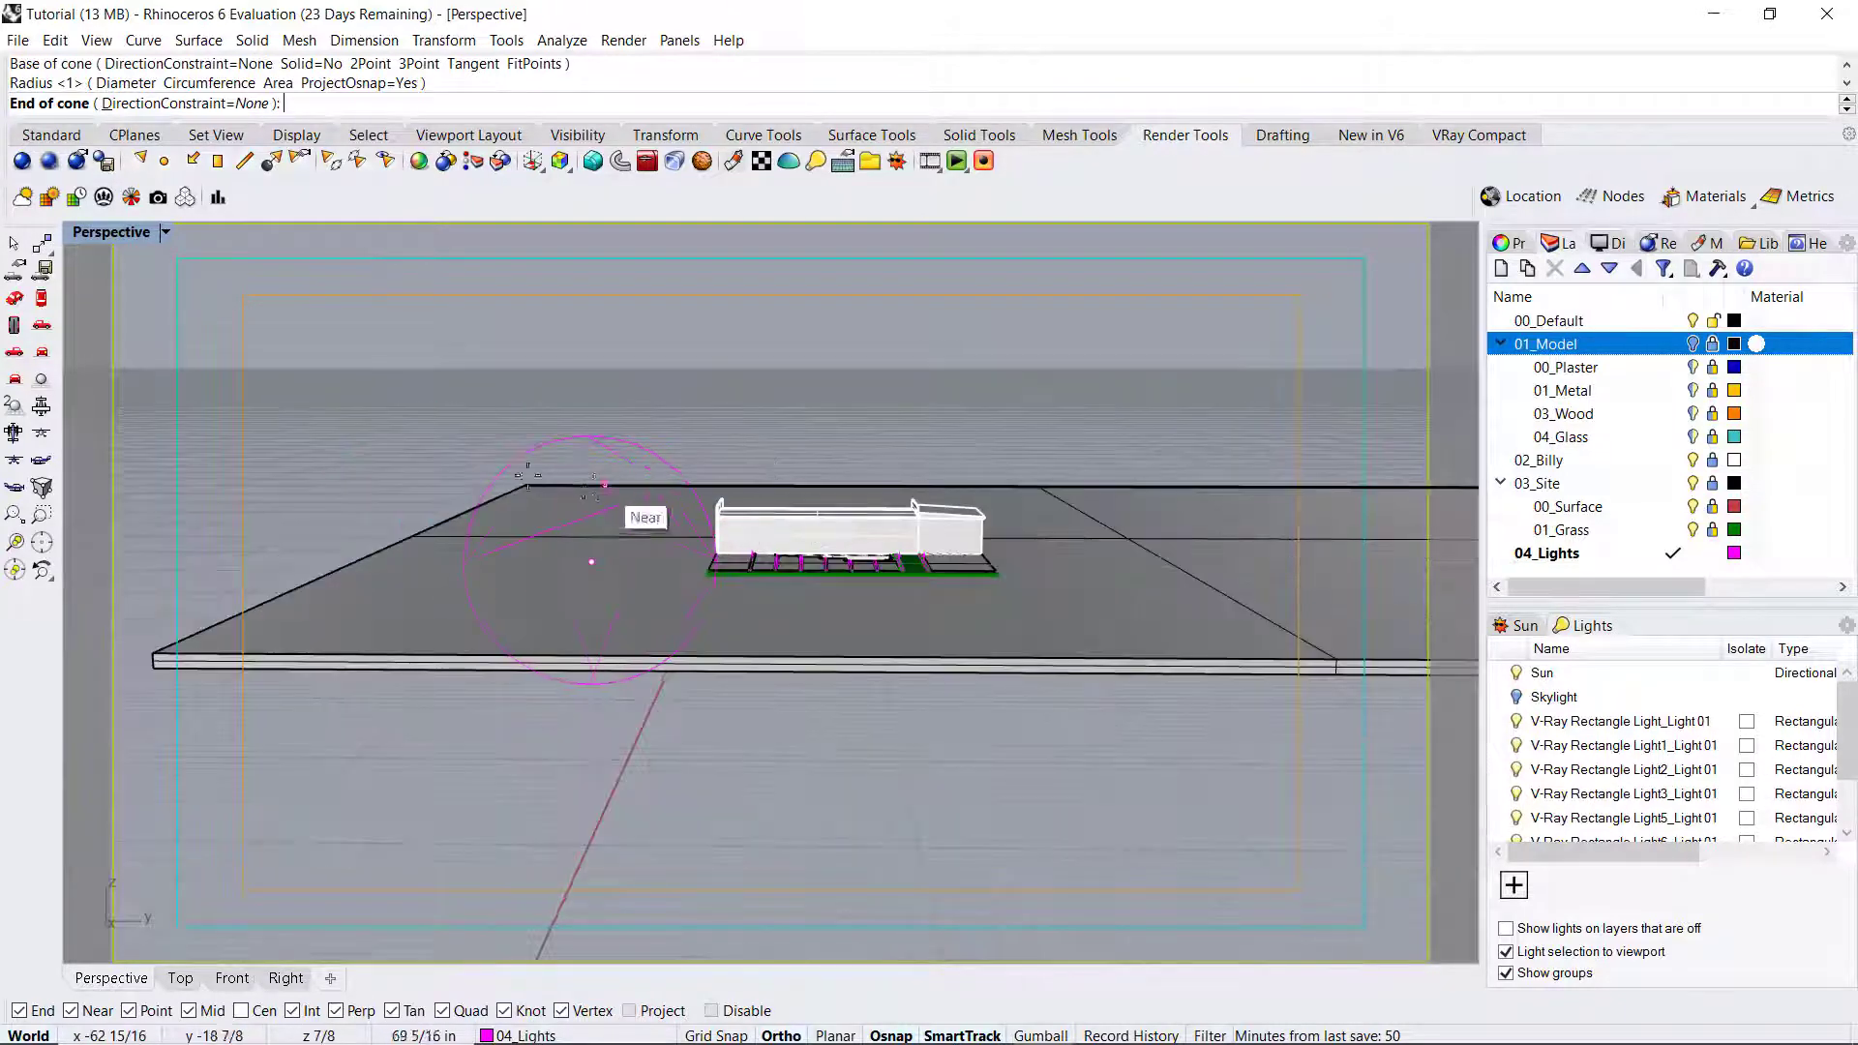
right_drag(588, 552, 698, 576)
scroll(699, 577, down, 6)
key(Escape)
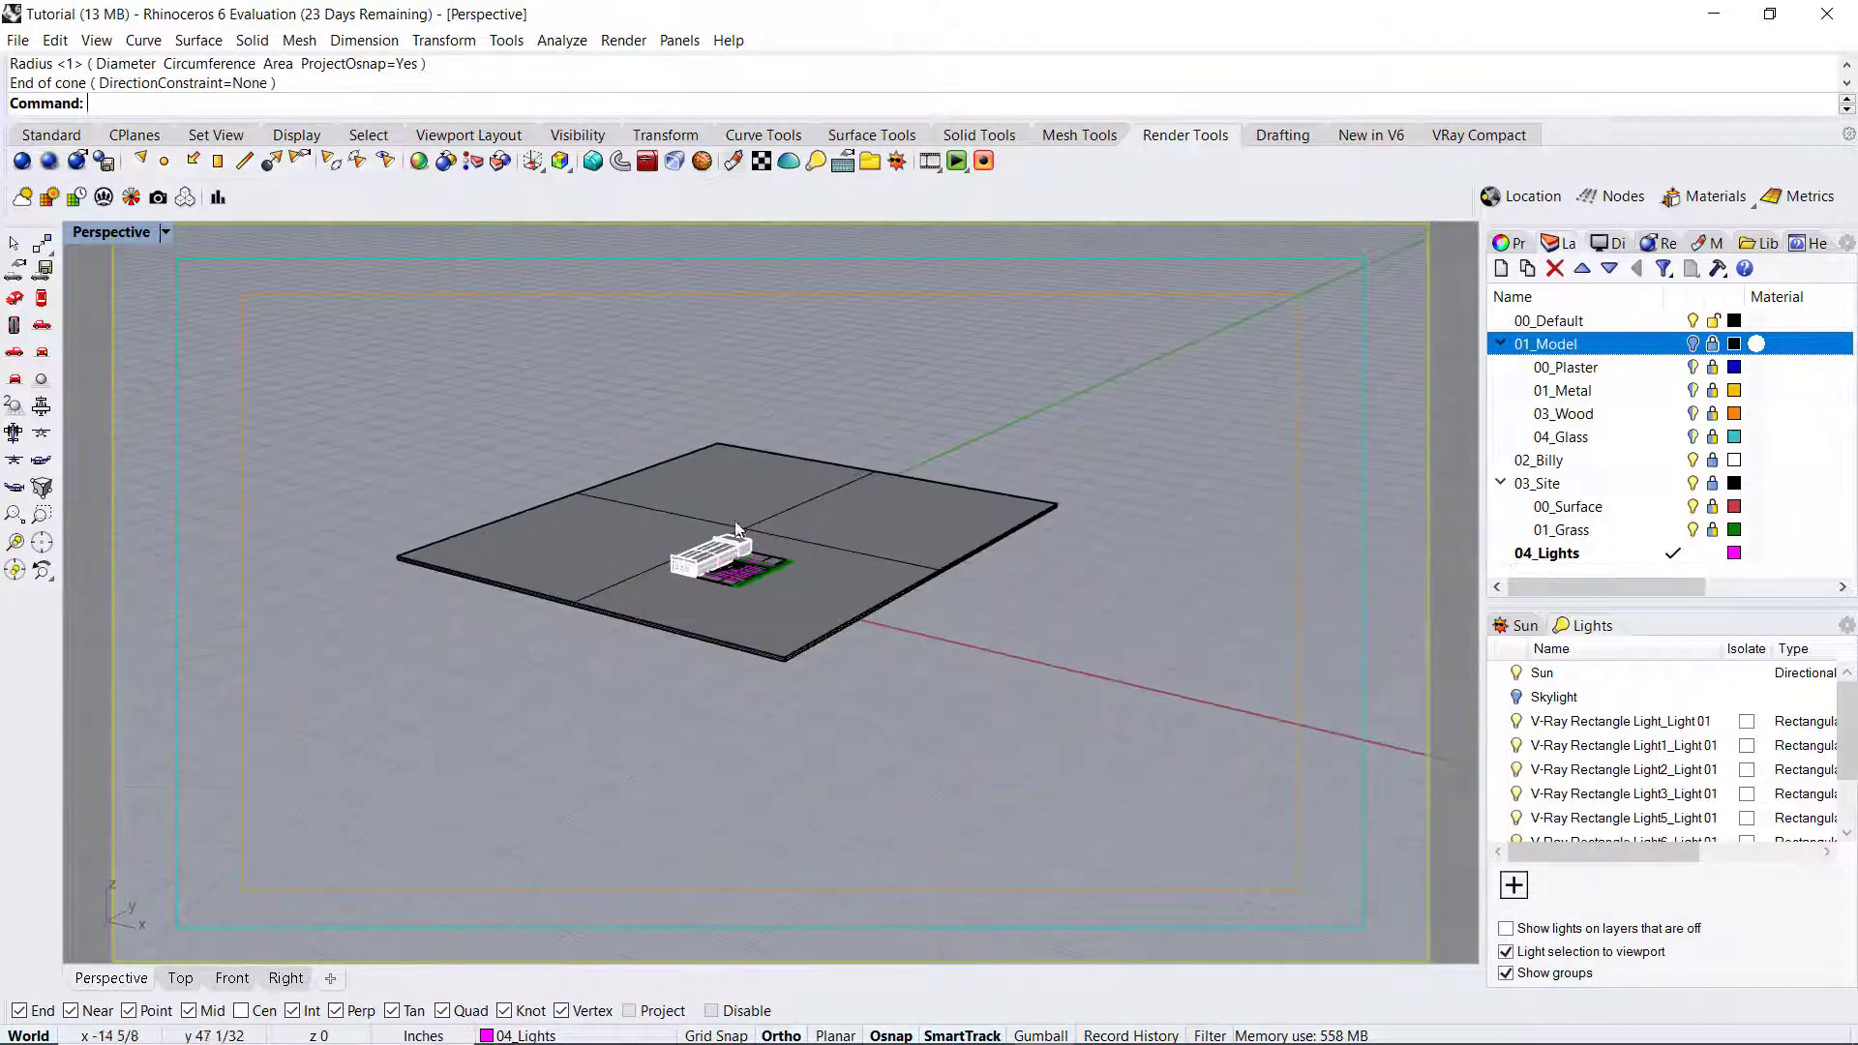
Step: Examine the building's window facade, roof and surrounding site from several angles
right_drag(1062, 484, 826, 445)
scroll(720, 532, up, 10)
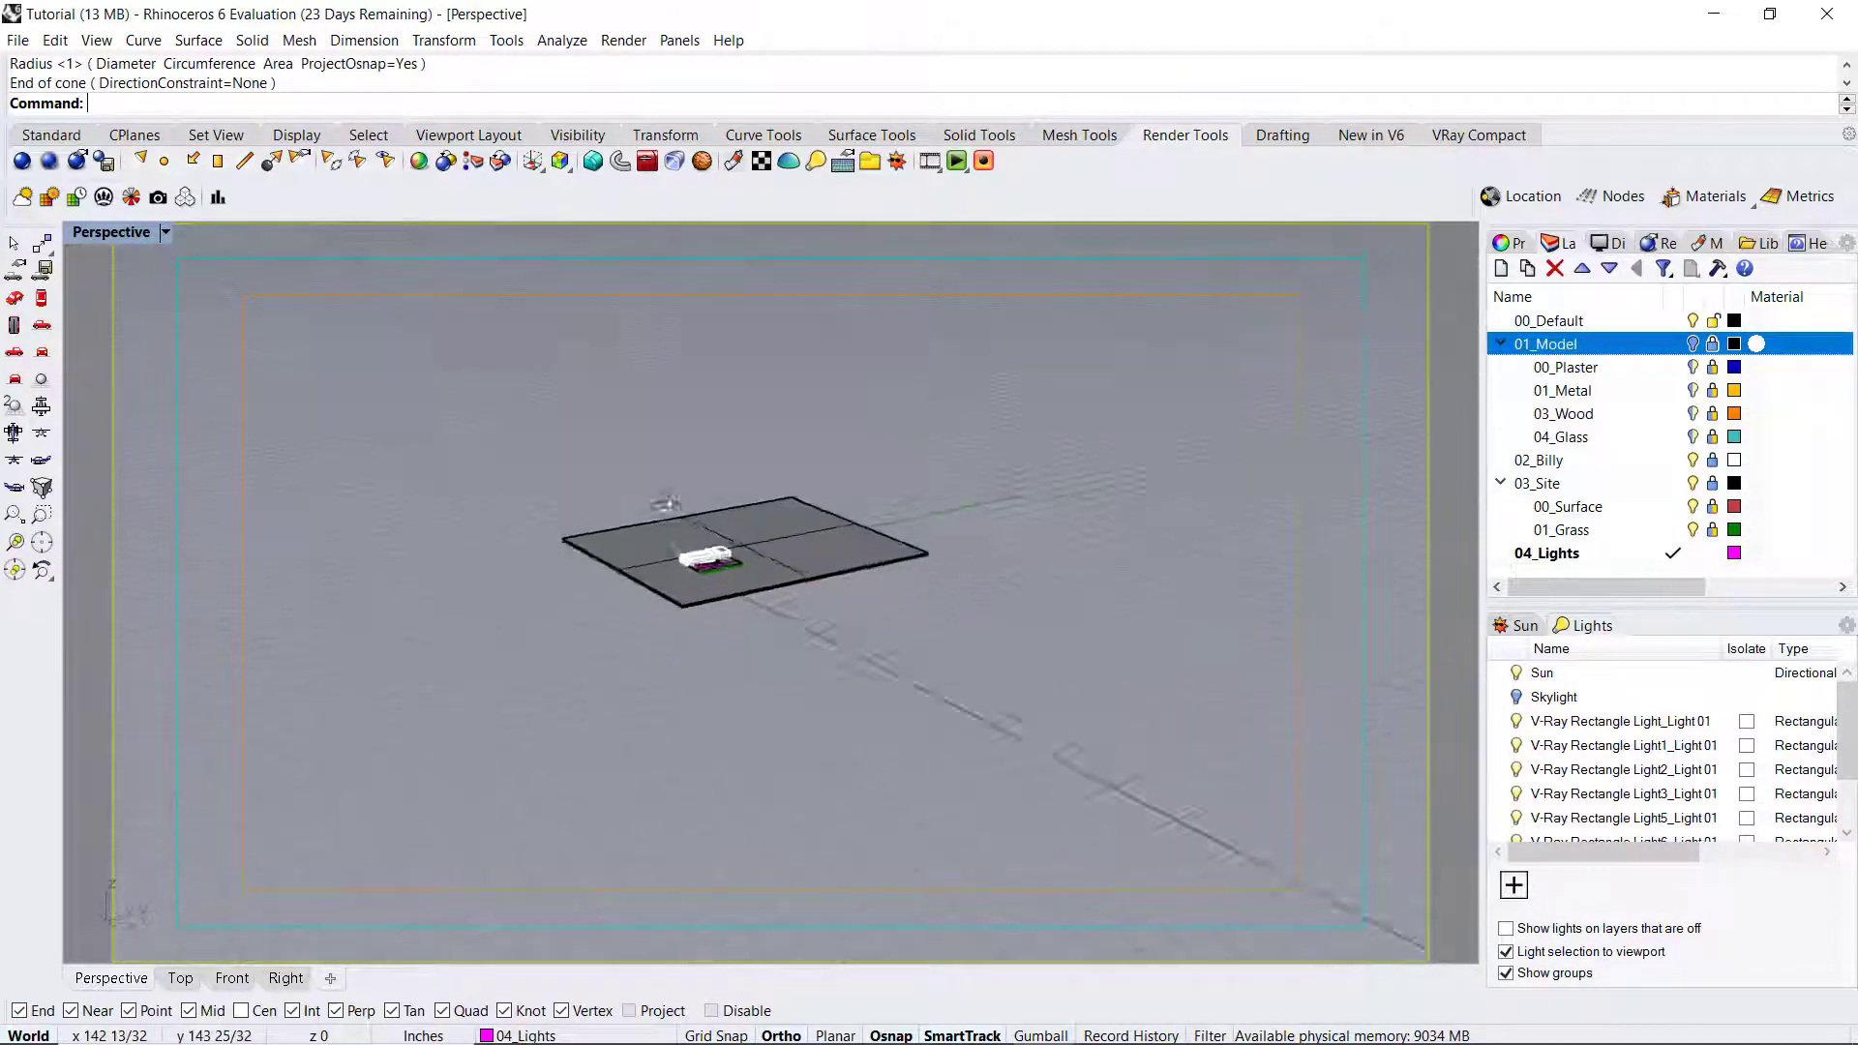
right_drag(772, 657, 1007, 629)
scroll(1013, 658, down, 6)
scroll(1013, 658, up, 8)
scroll(774, 595, down, 7)
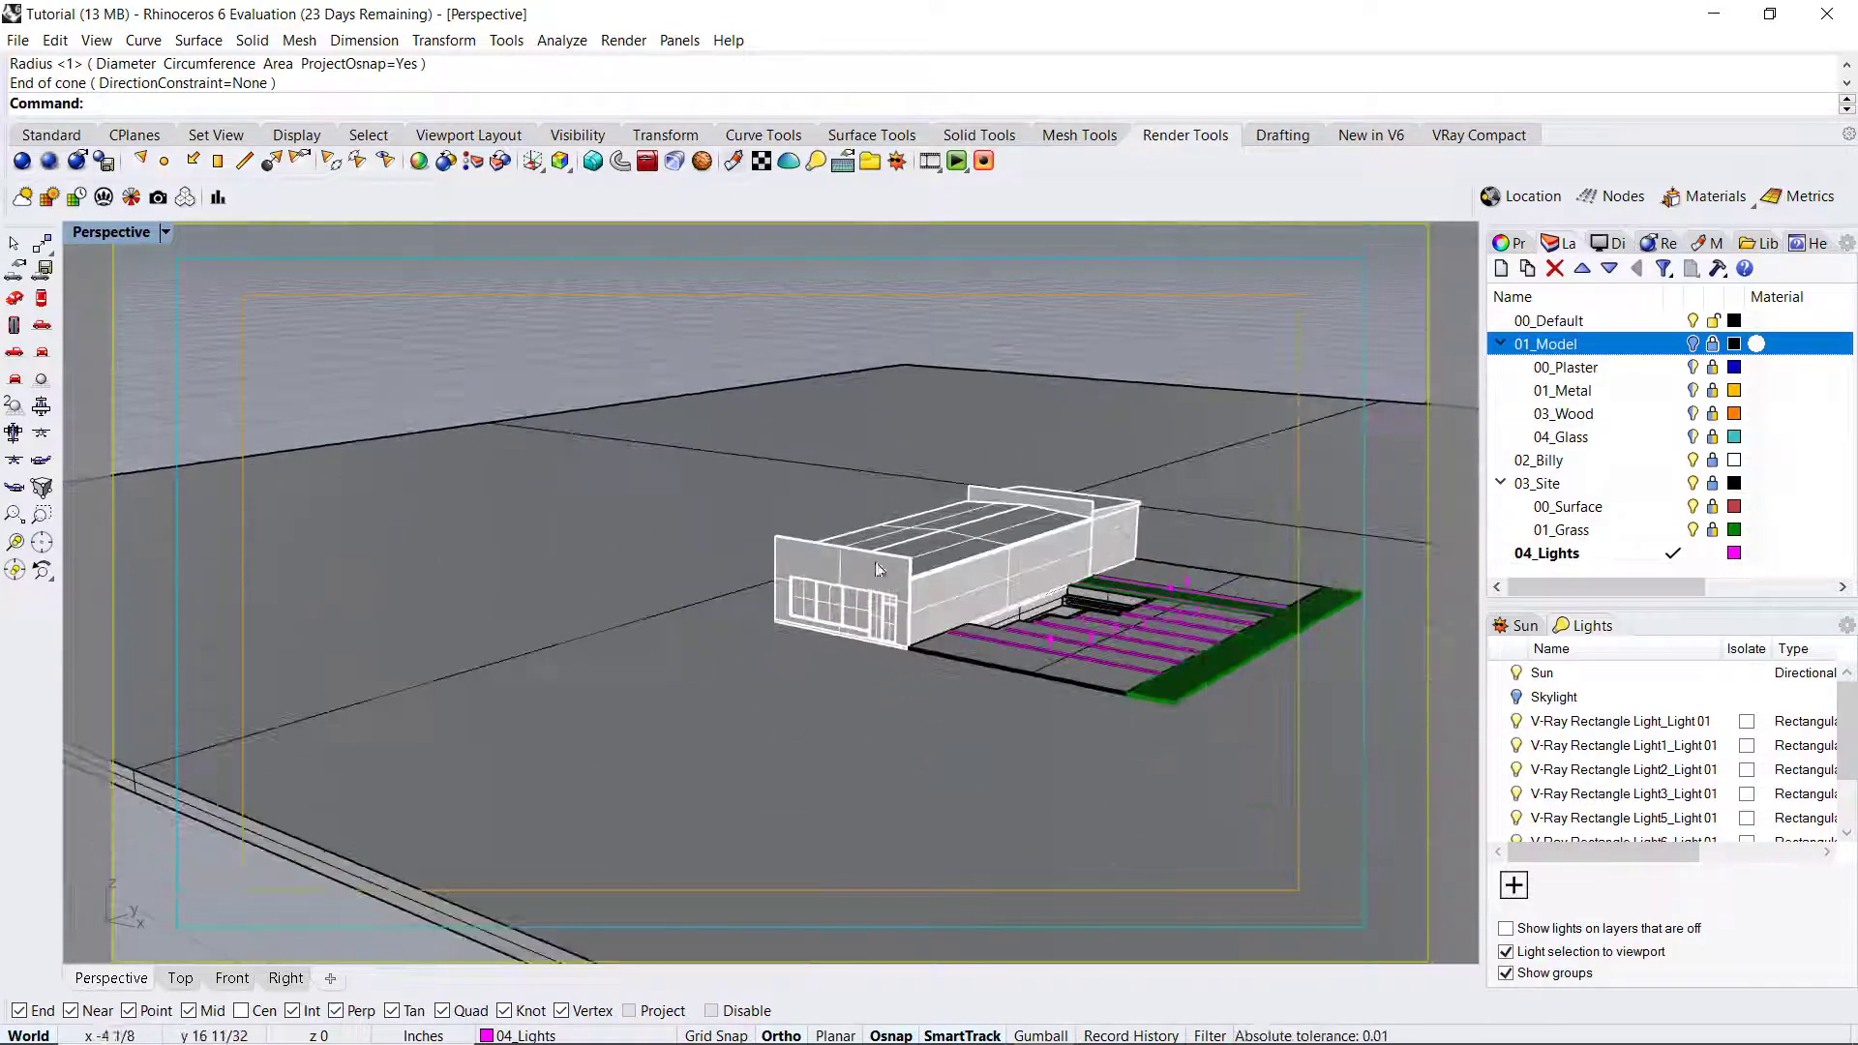
scroll(697, 589, up, 7)
scroll(697, 590, down, 6)
mouse_move(697, 589)
right_down()
mouse_move(557, 566)
mouse_move(643, 714)
mouse_move(658, 643)
mouse_move(758, 655)
mouse_move(695, 626)
right_up()
scroll(556, 581, up, 5)
scroll(629, 640, down, 6)
scroll(590, 643, up, 7)
scroll(693, 621, down, 4)
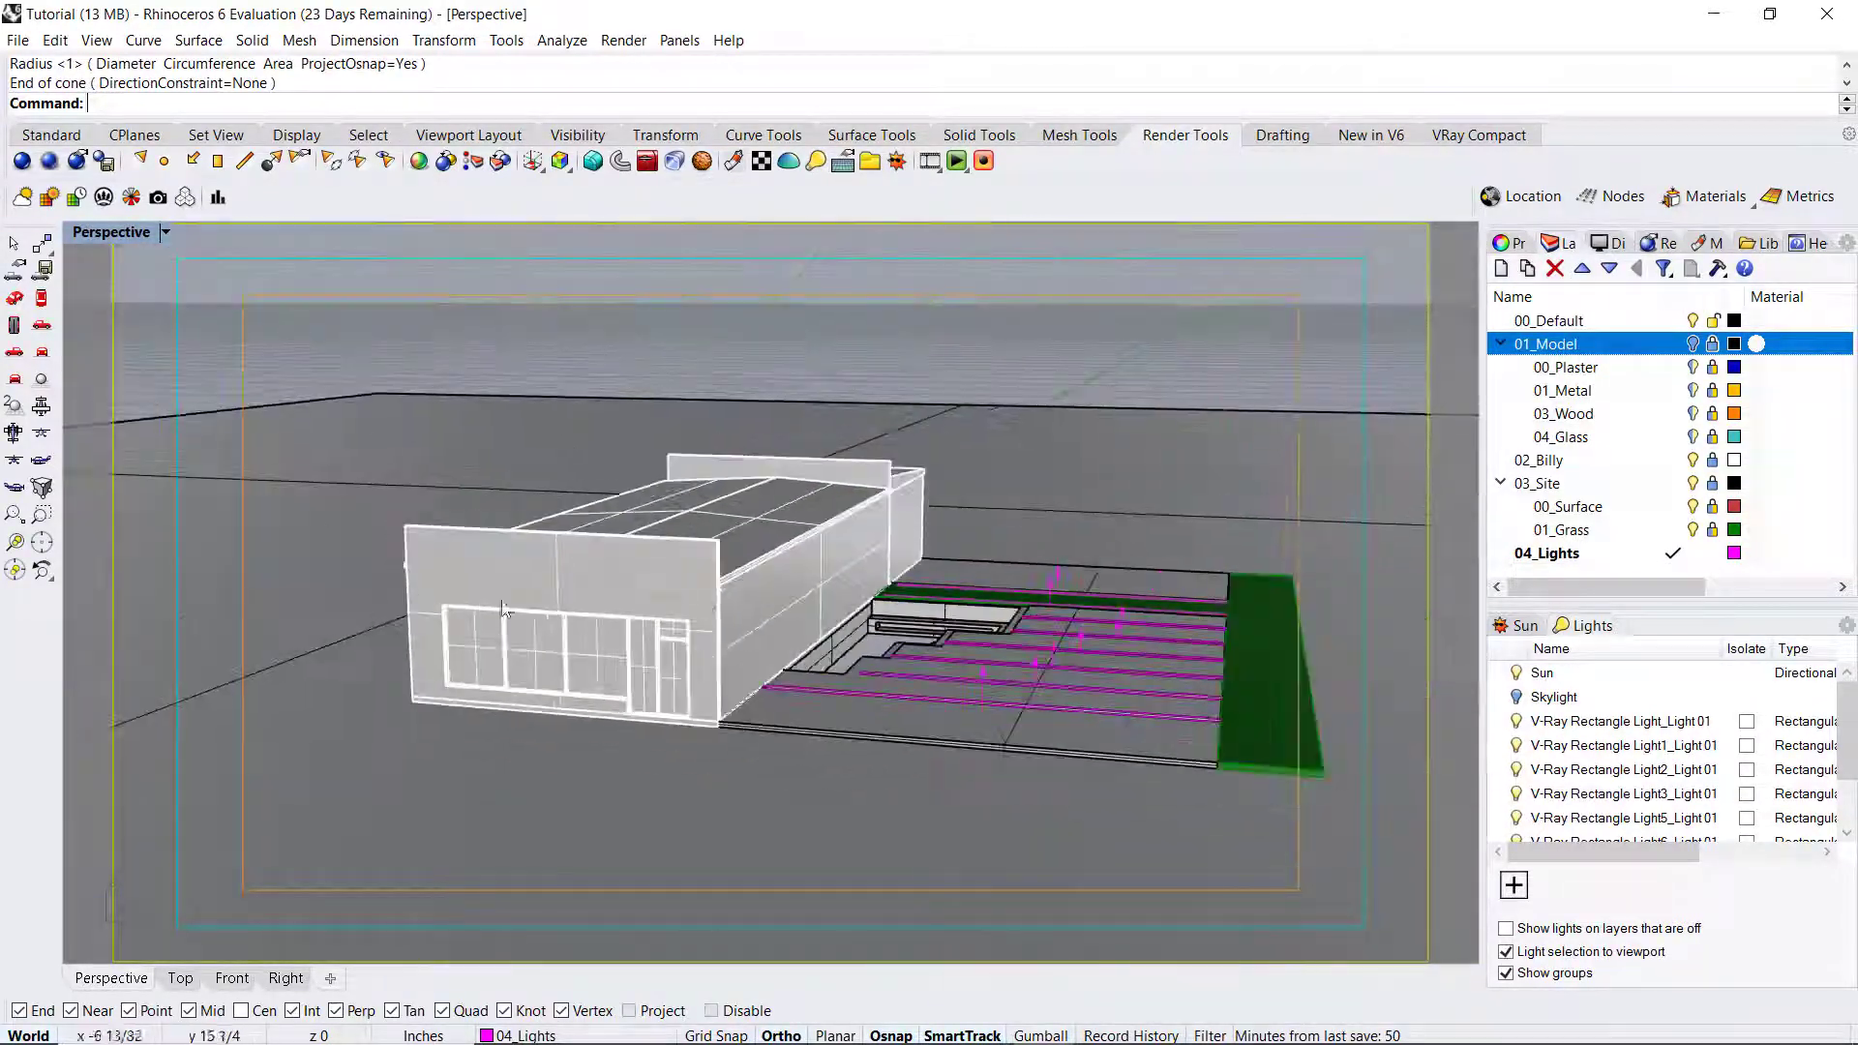
right_drag(689, 548, 647, 579)
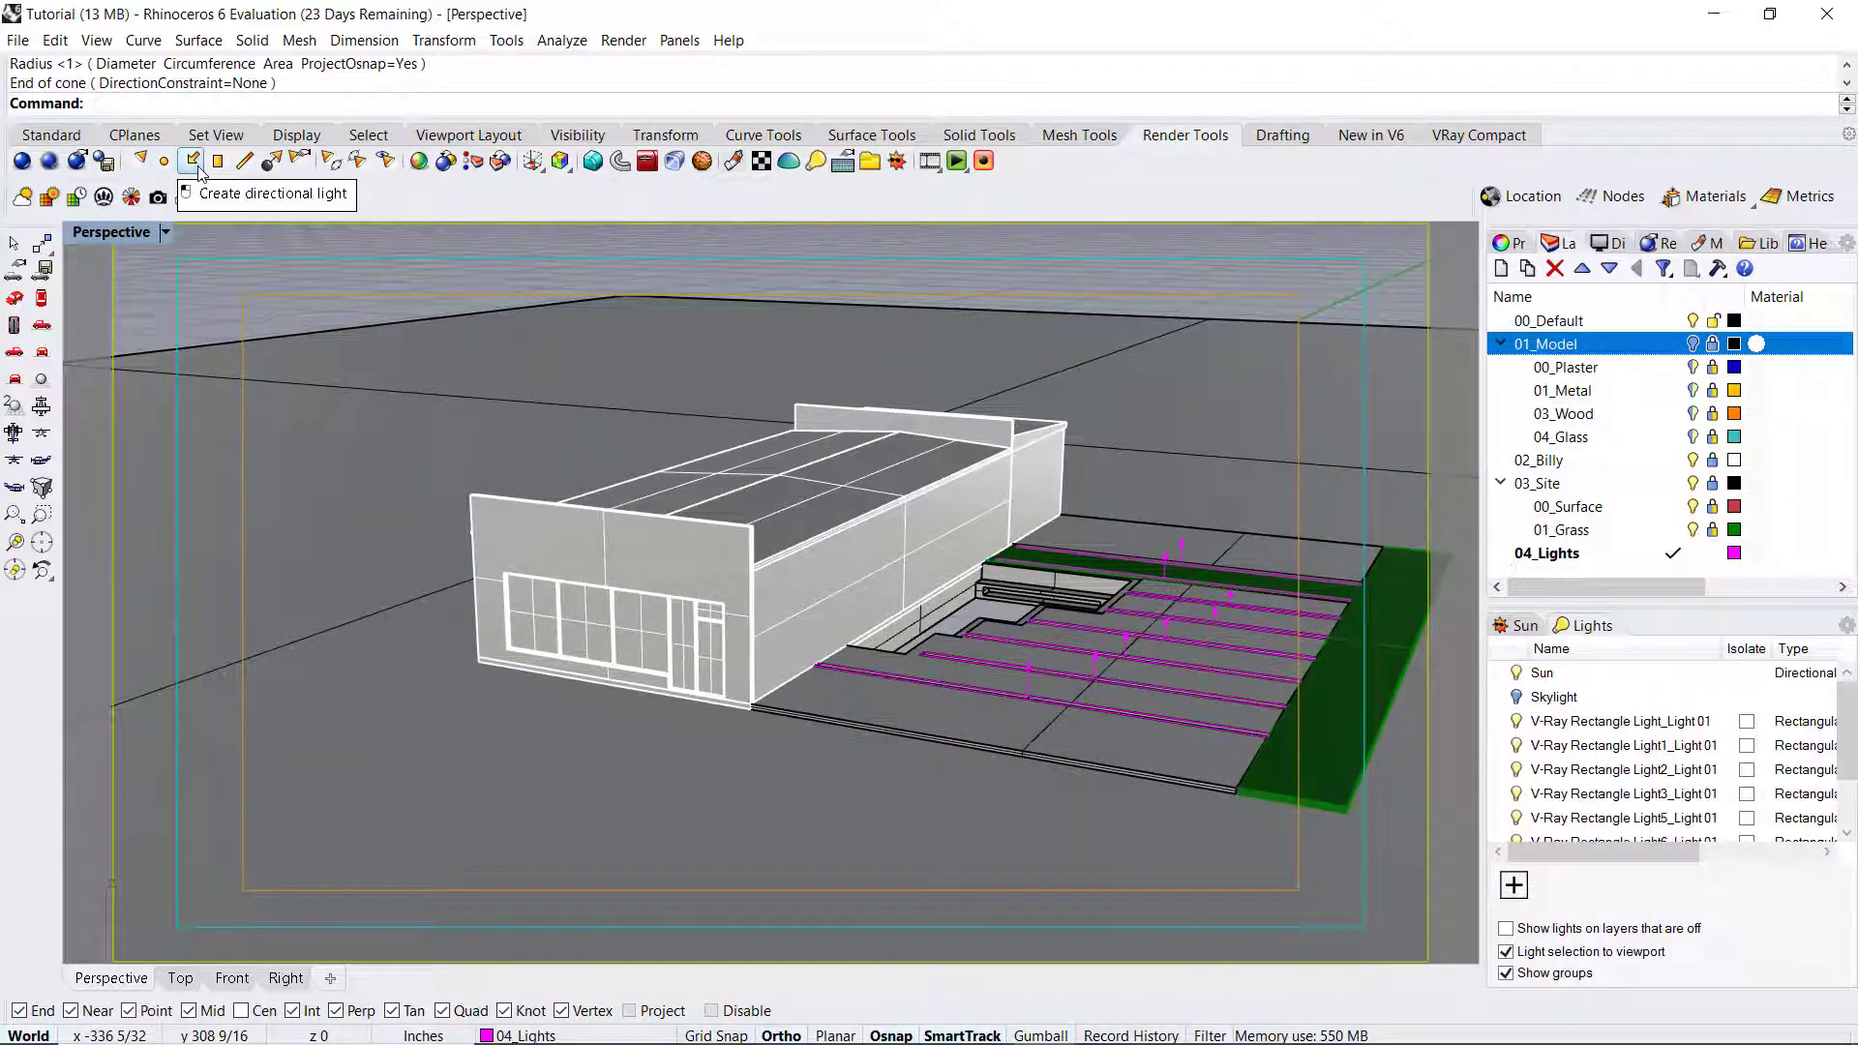
right_drag(600, 434, 142, 296)
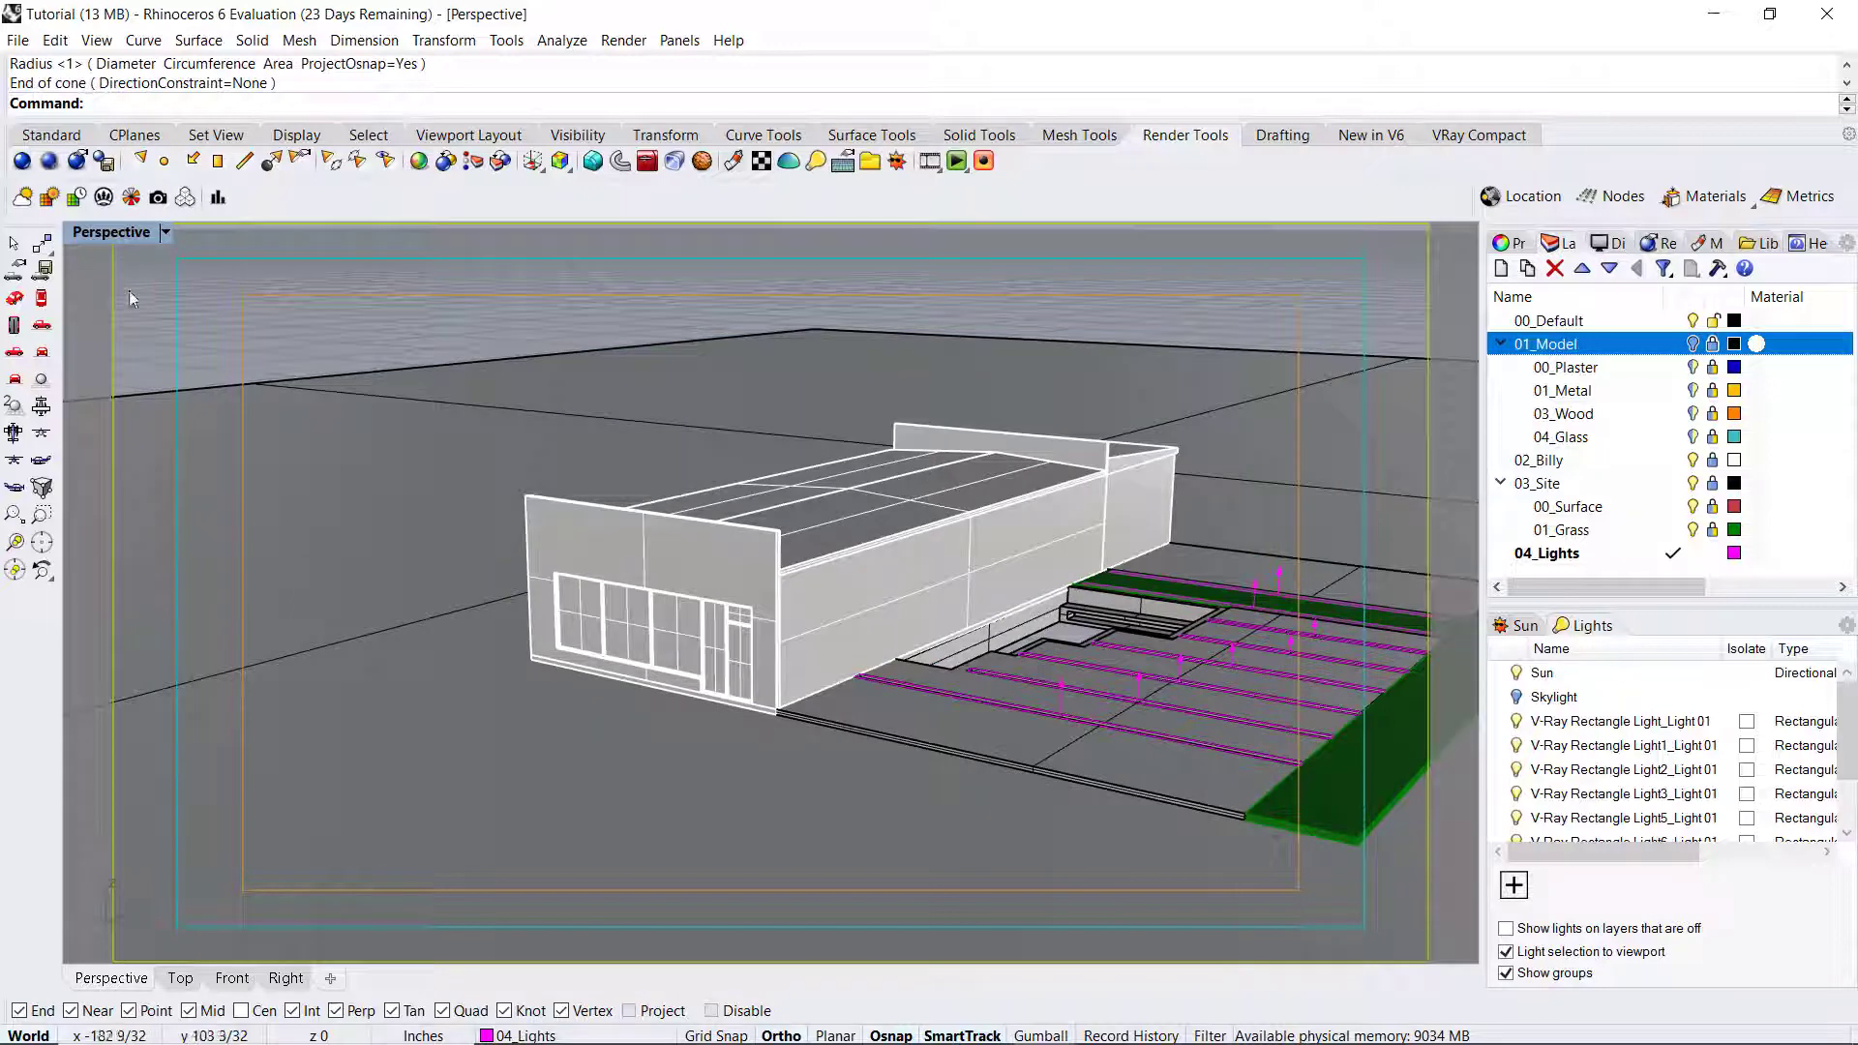
Step: Place point objects at the upper outer corner of the building's window facade and at the midpoint of the site slab's edge facing it
click(47, 138)
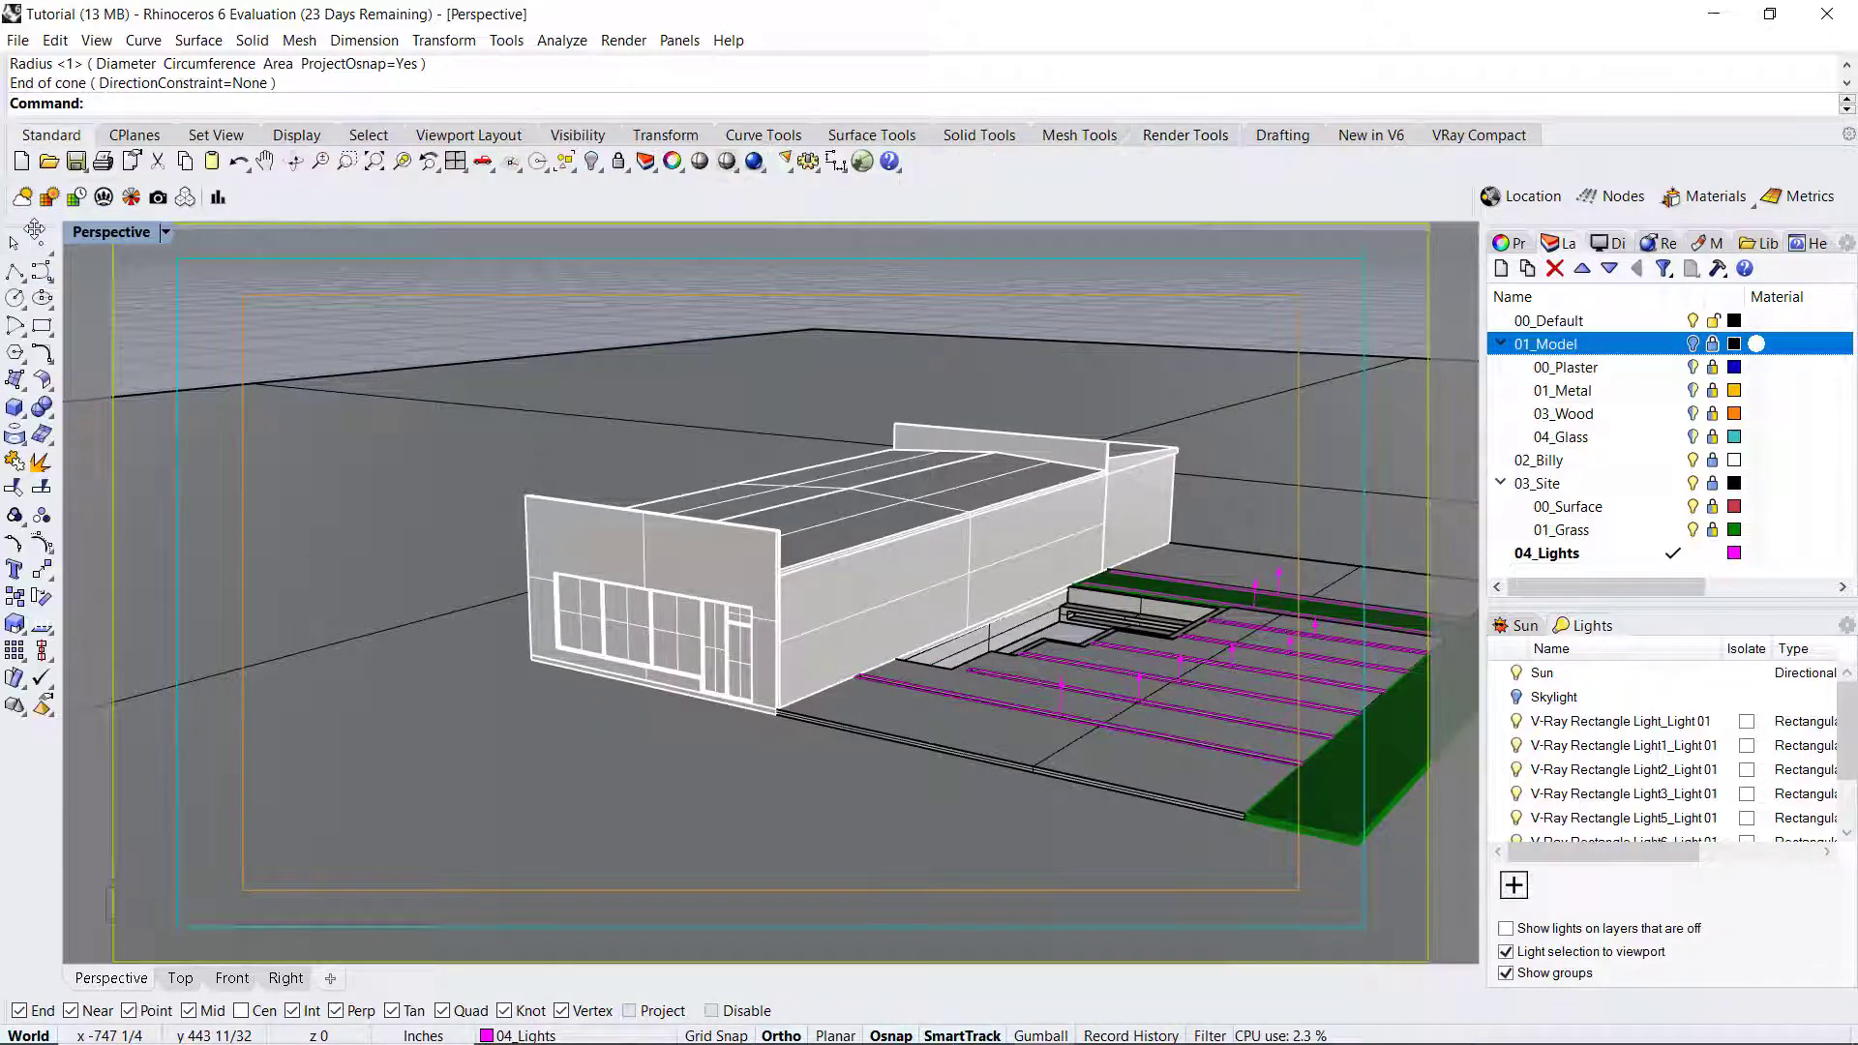
click(40, 243)
click(527, 496)
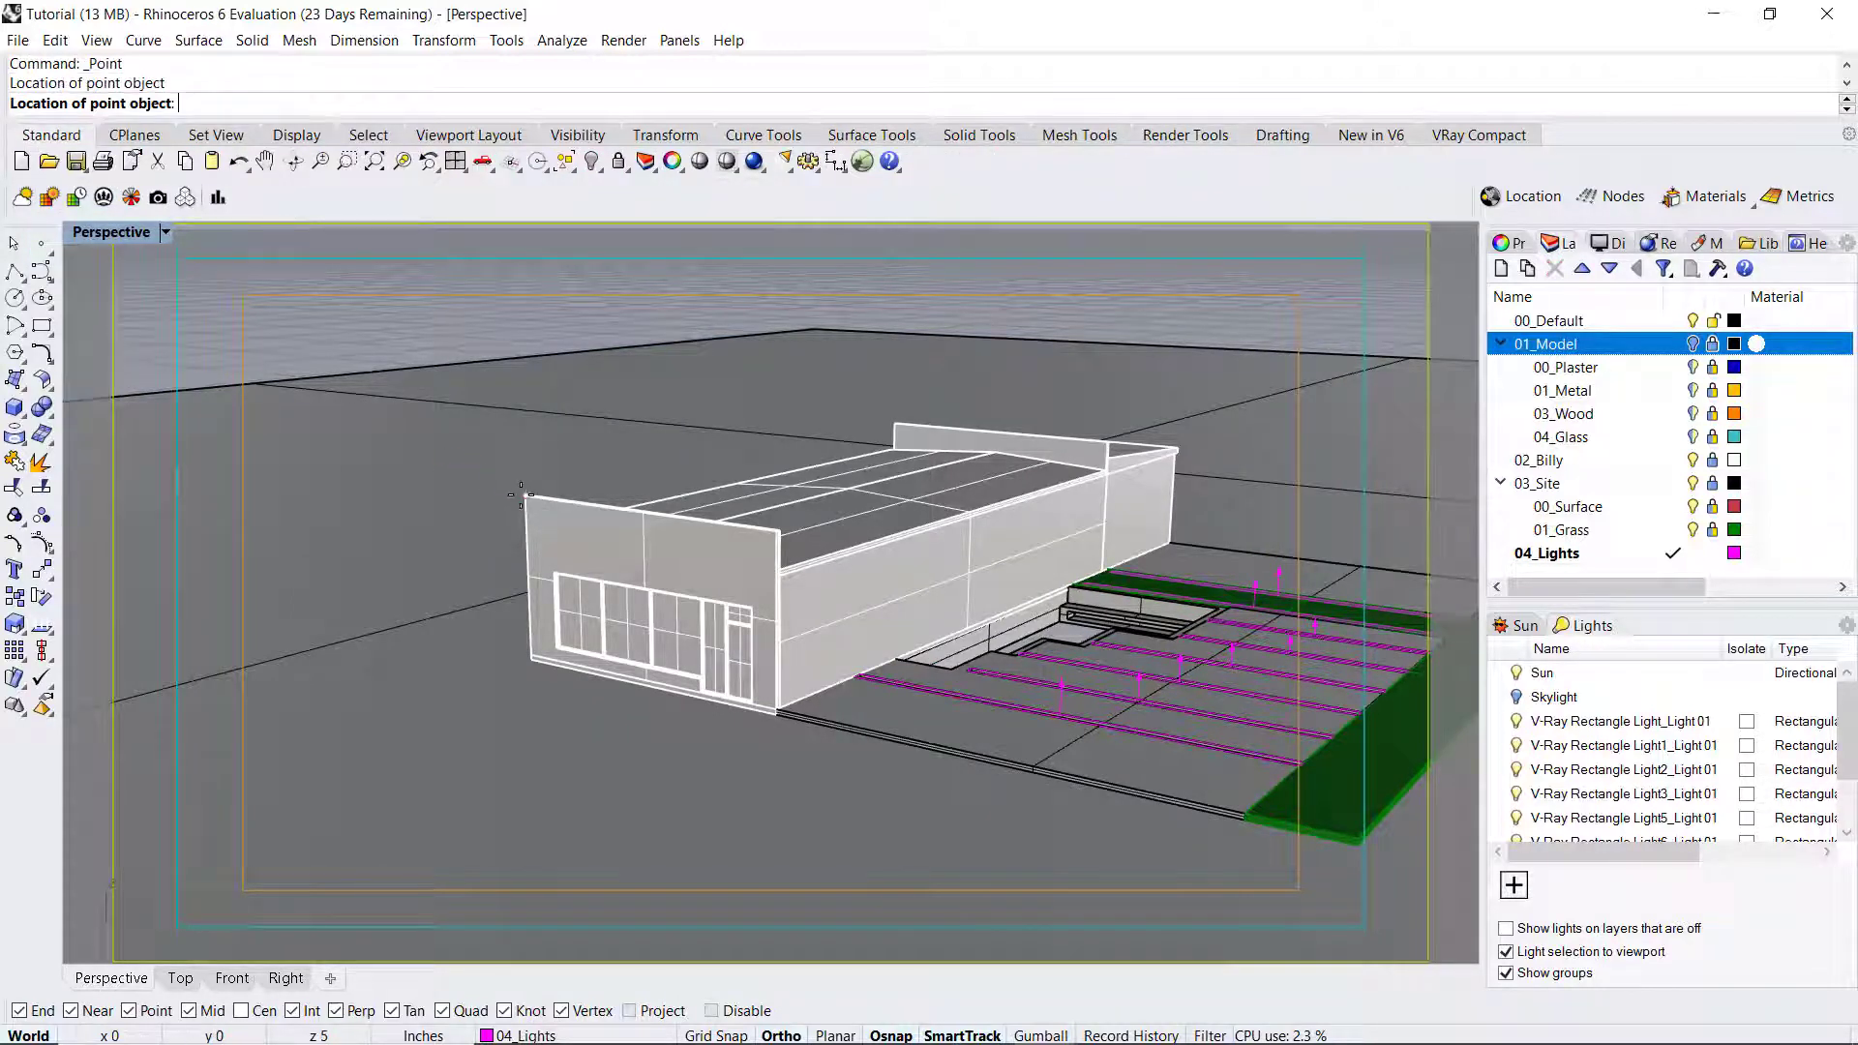
scroll(527, 503, down, 6)
right_drag(523, 508, 407, 604)
right_click(343, 657)
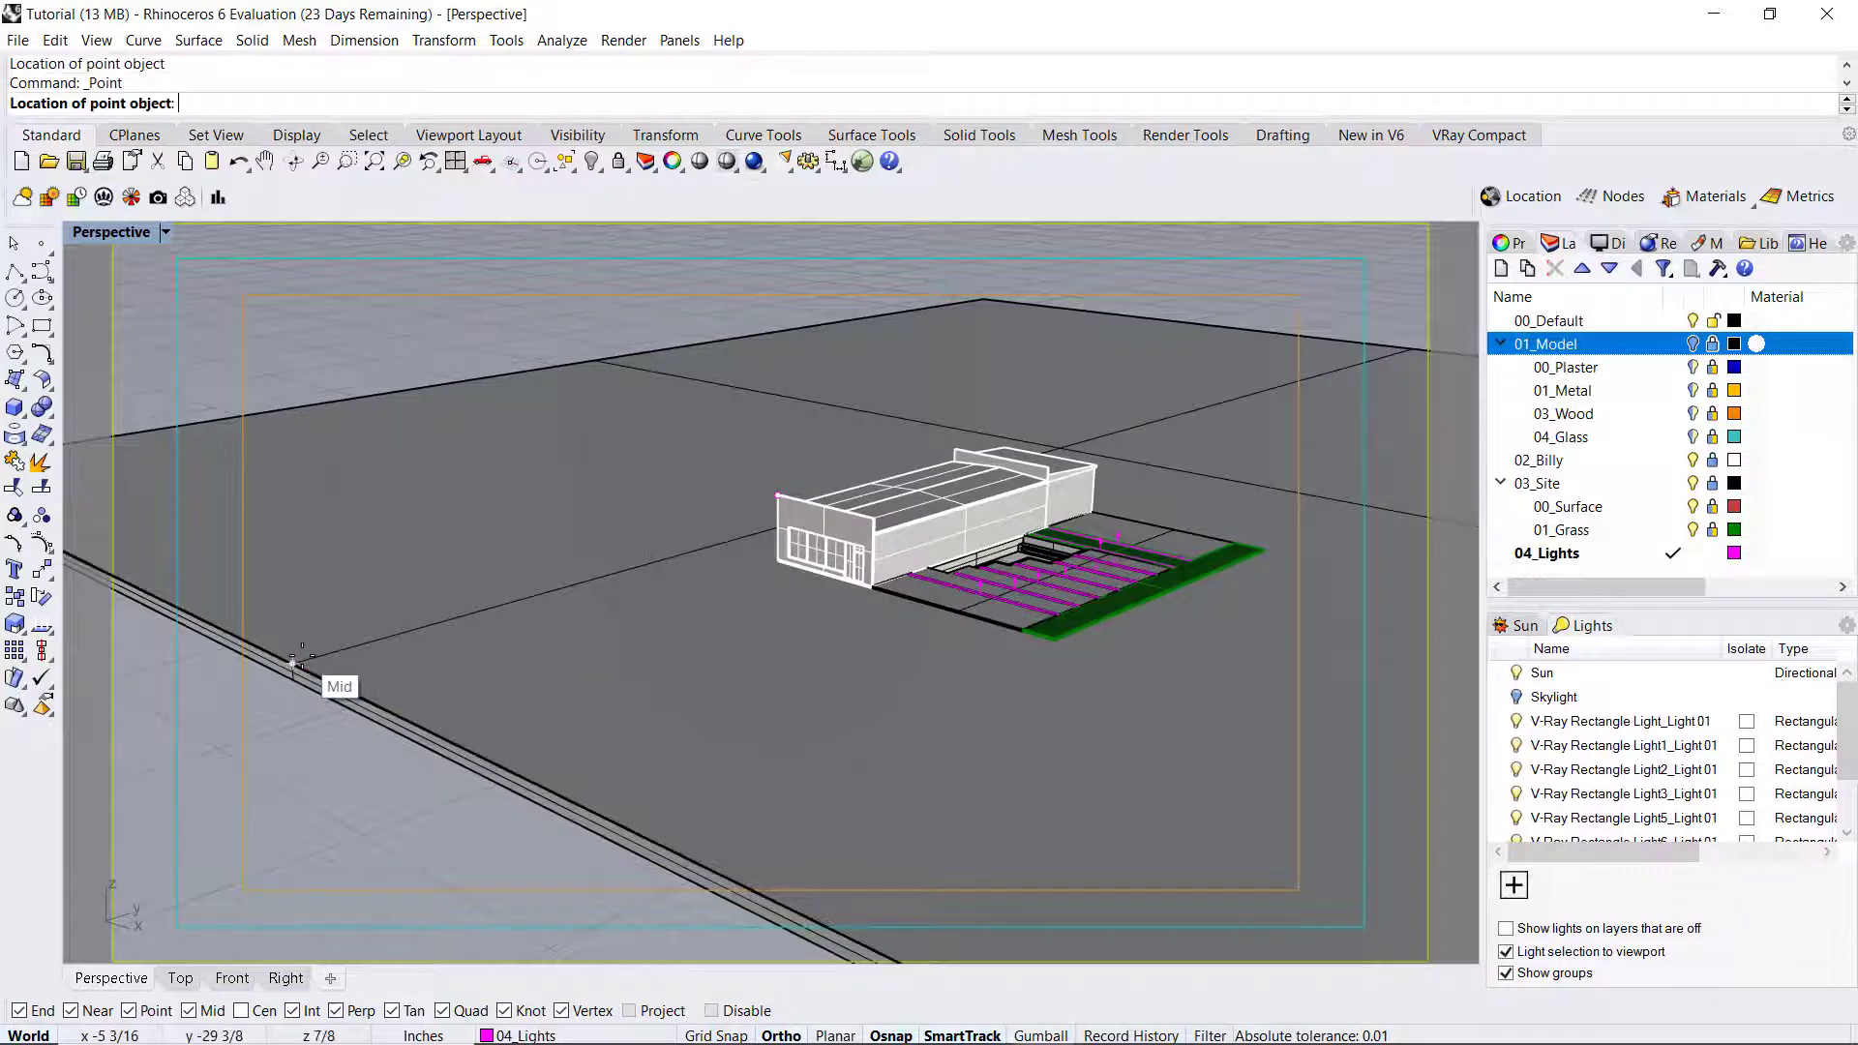
click(292, 662)
Step: Move the point on the site slab's edge straight up, well above the building's roof height
click(295, 666)
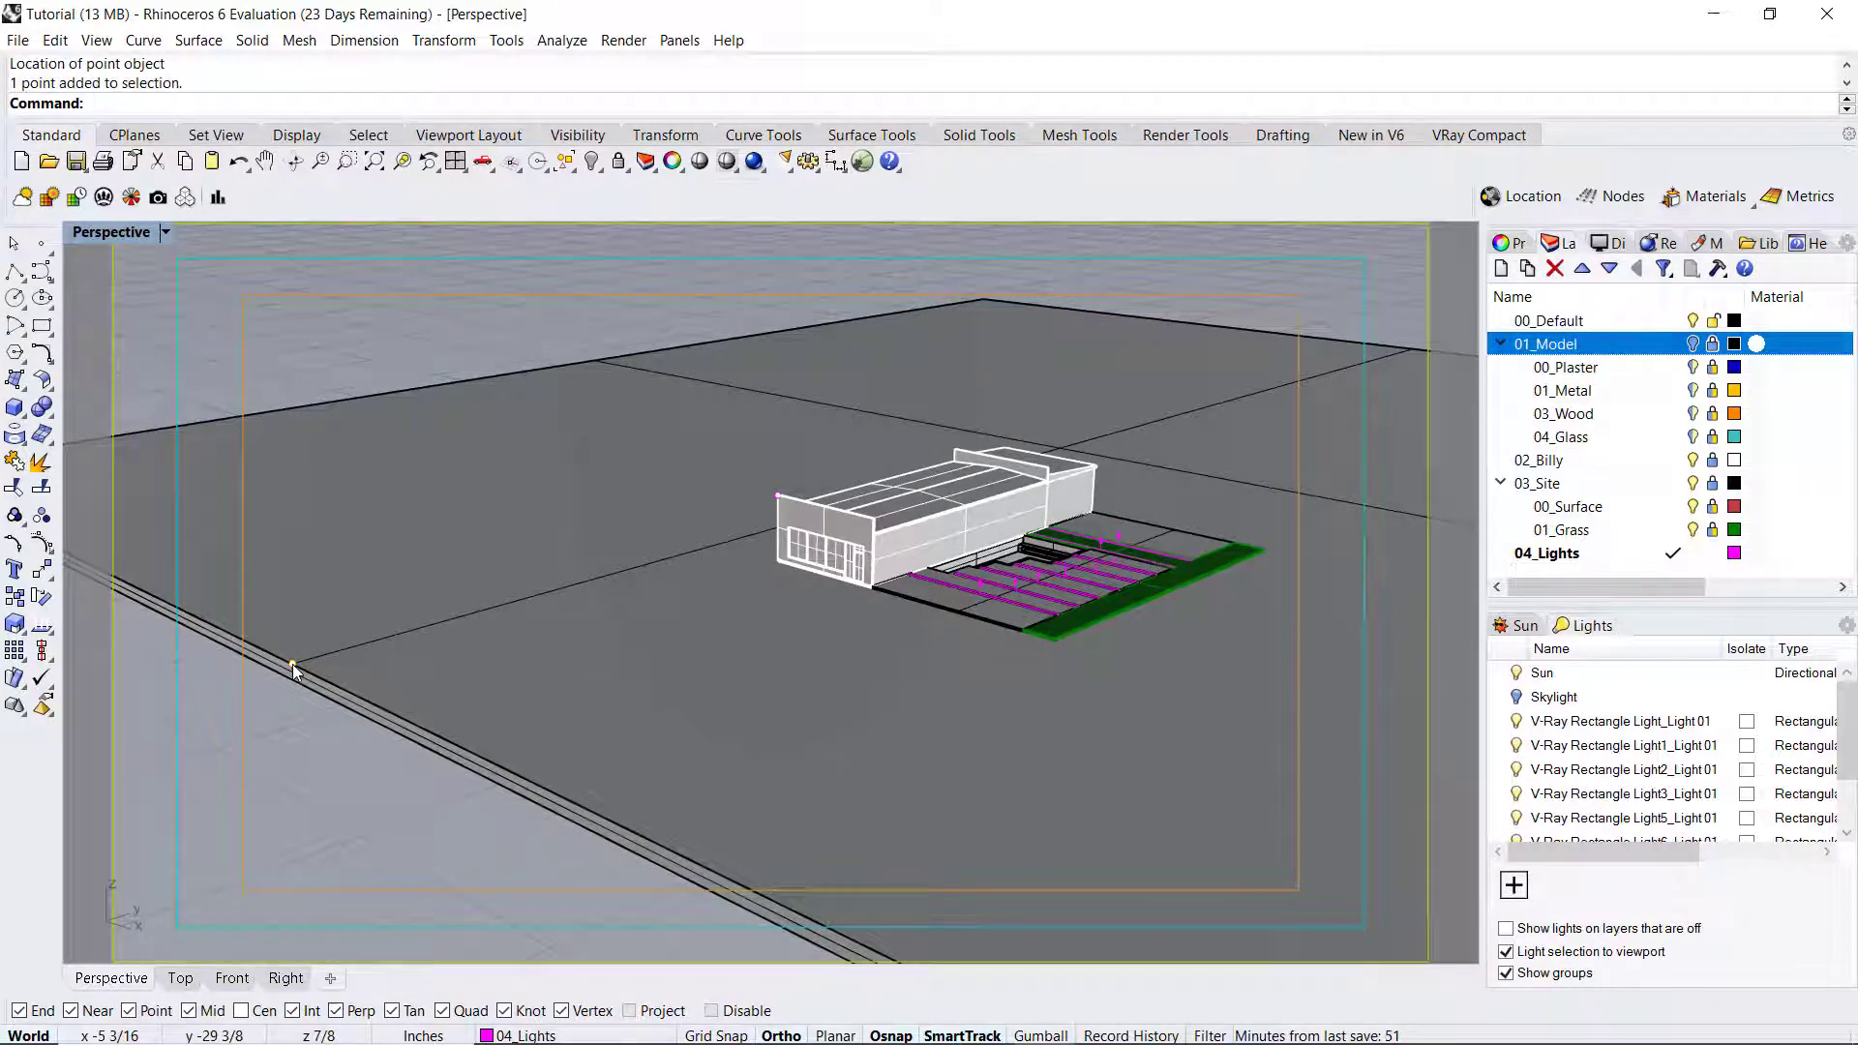
text(m)
key(Return)
click(294, 666)
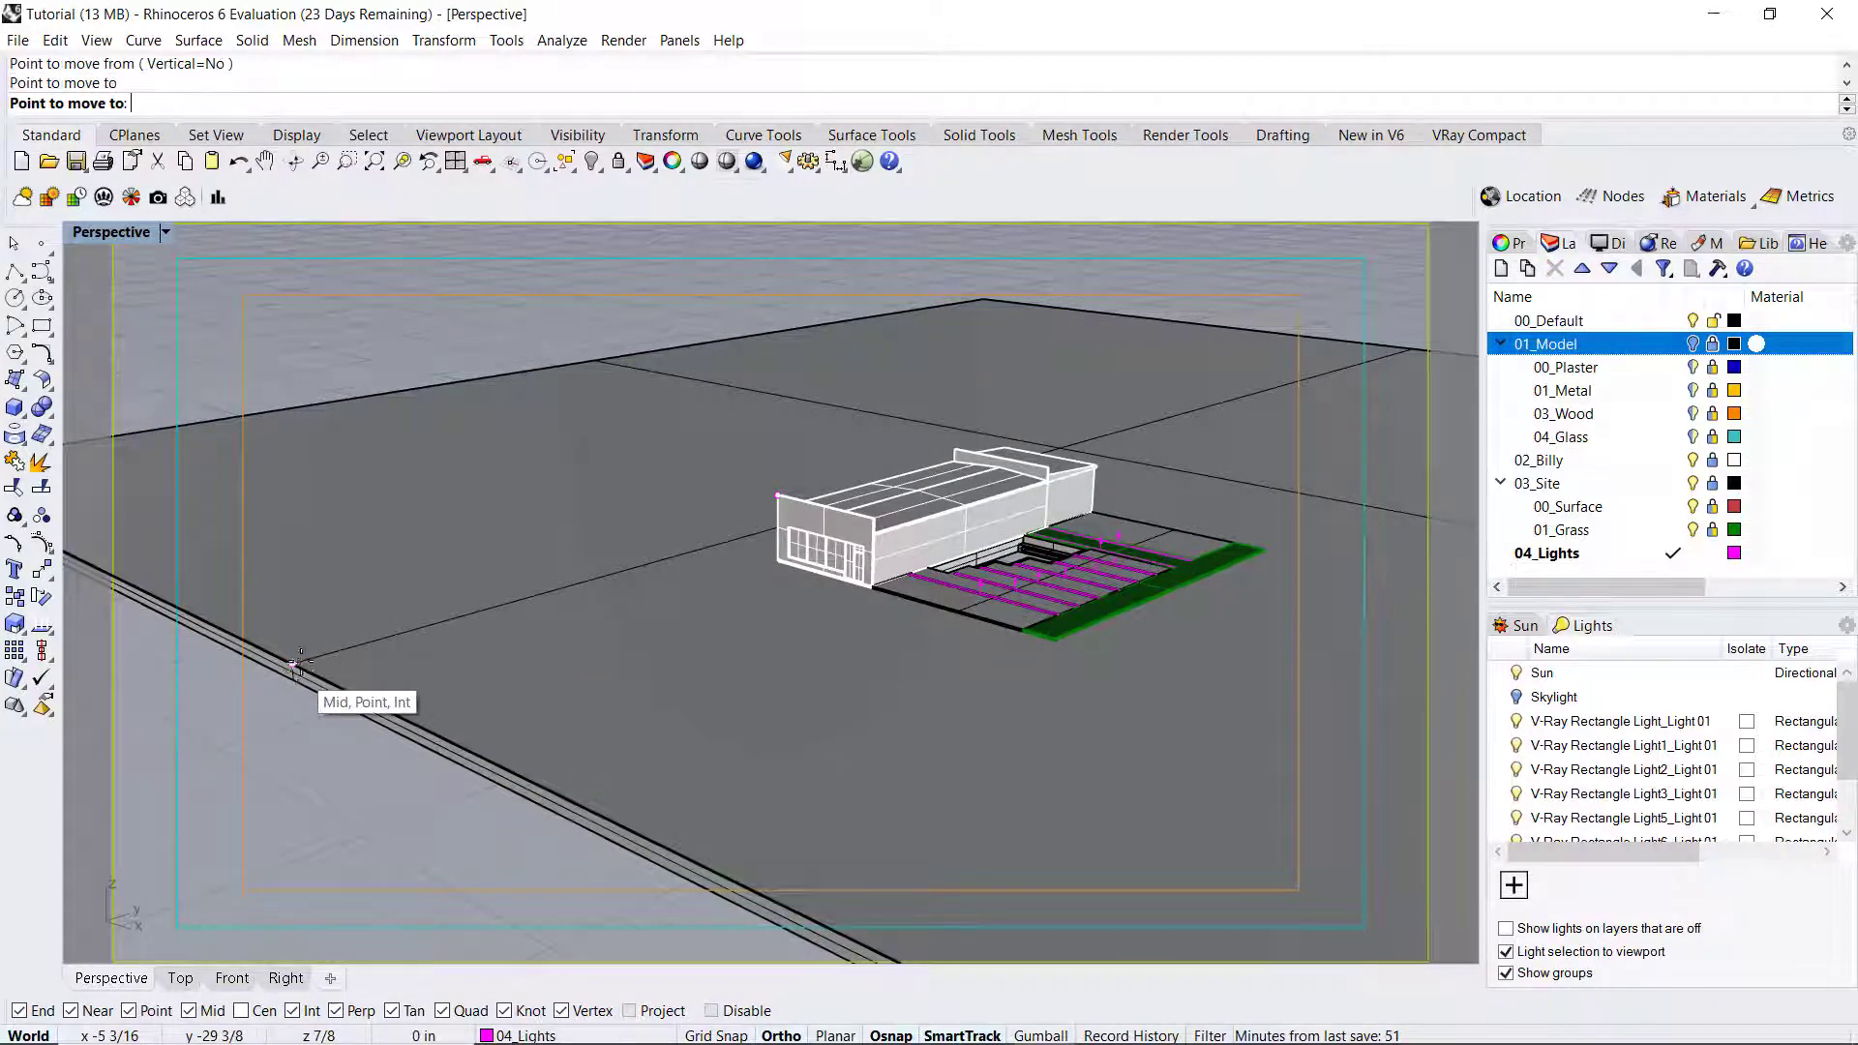
click(323, 319)
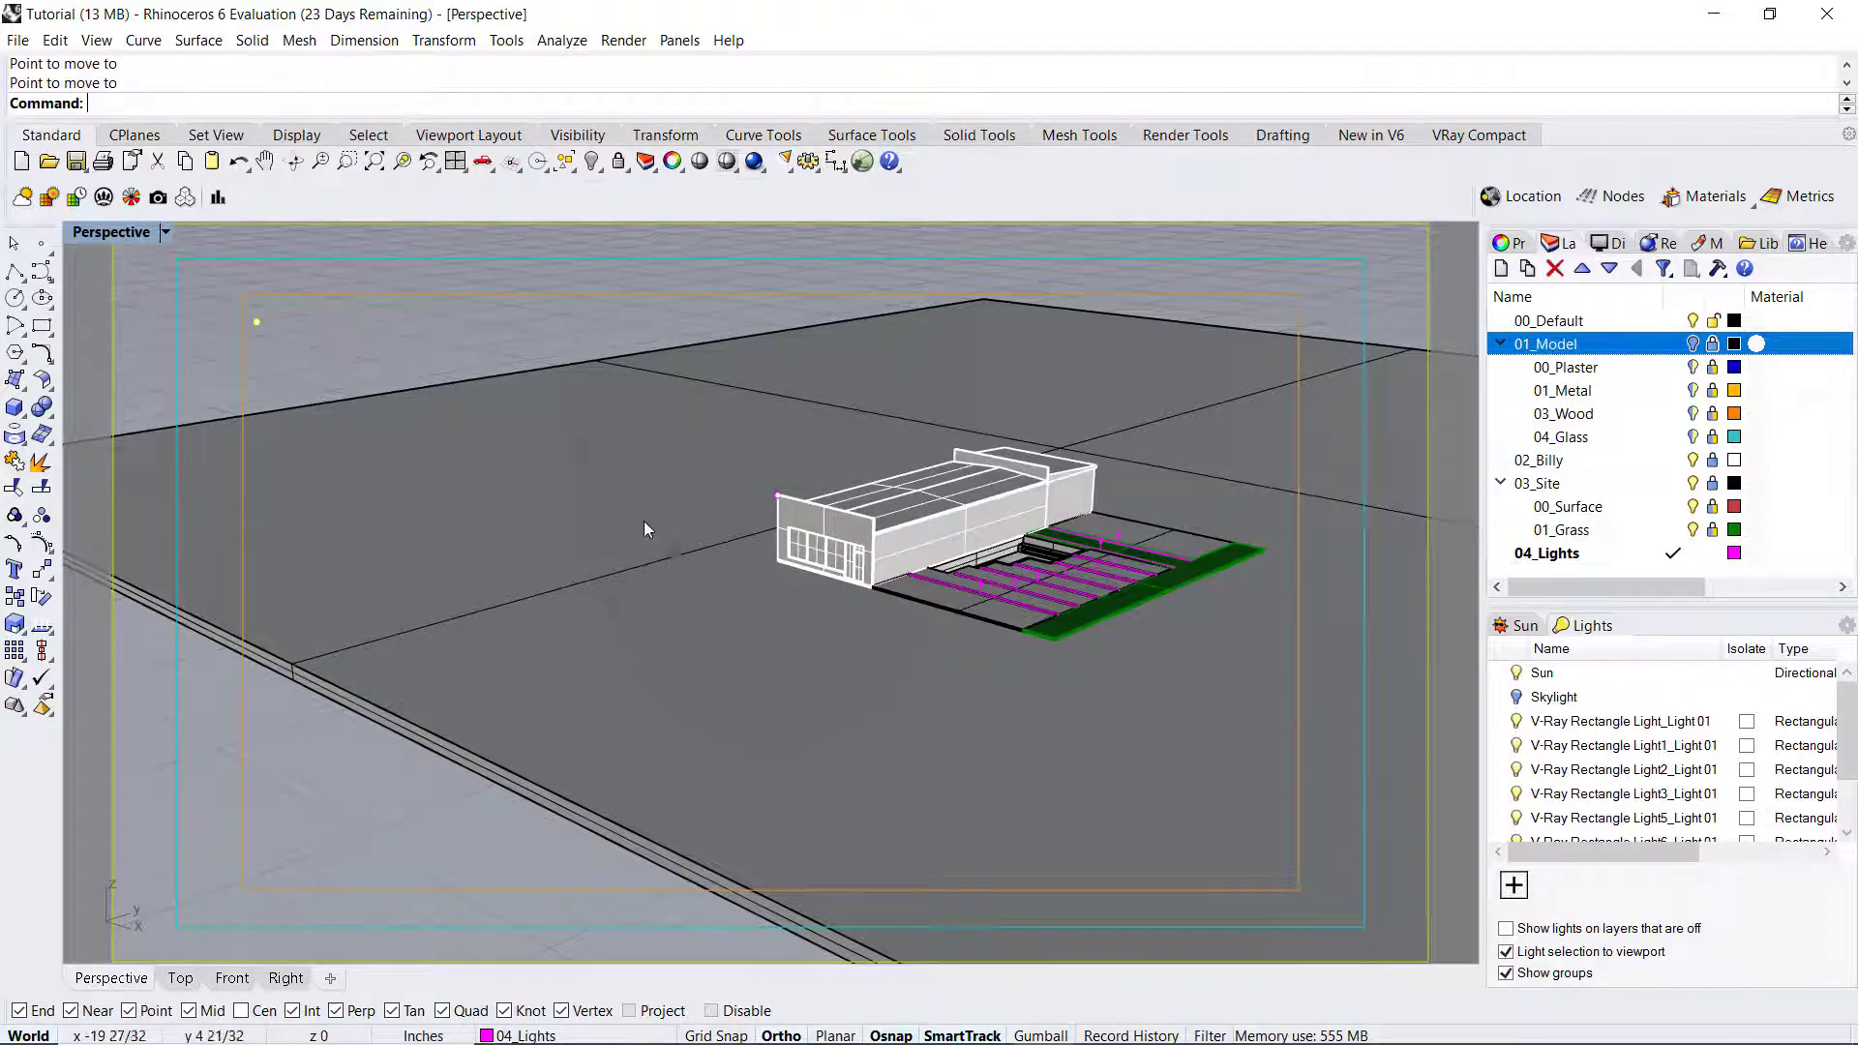
Step: Move the raised point about 11 inches sideways, away from the grass side, and about 4.7 inches toward the building
right_drag(643, 521, 693, 608)
text(m)
key(Return)
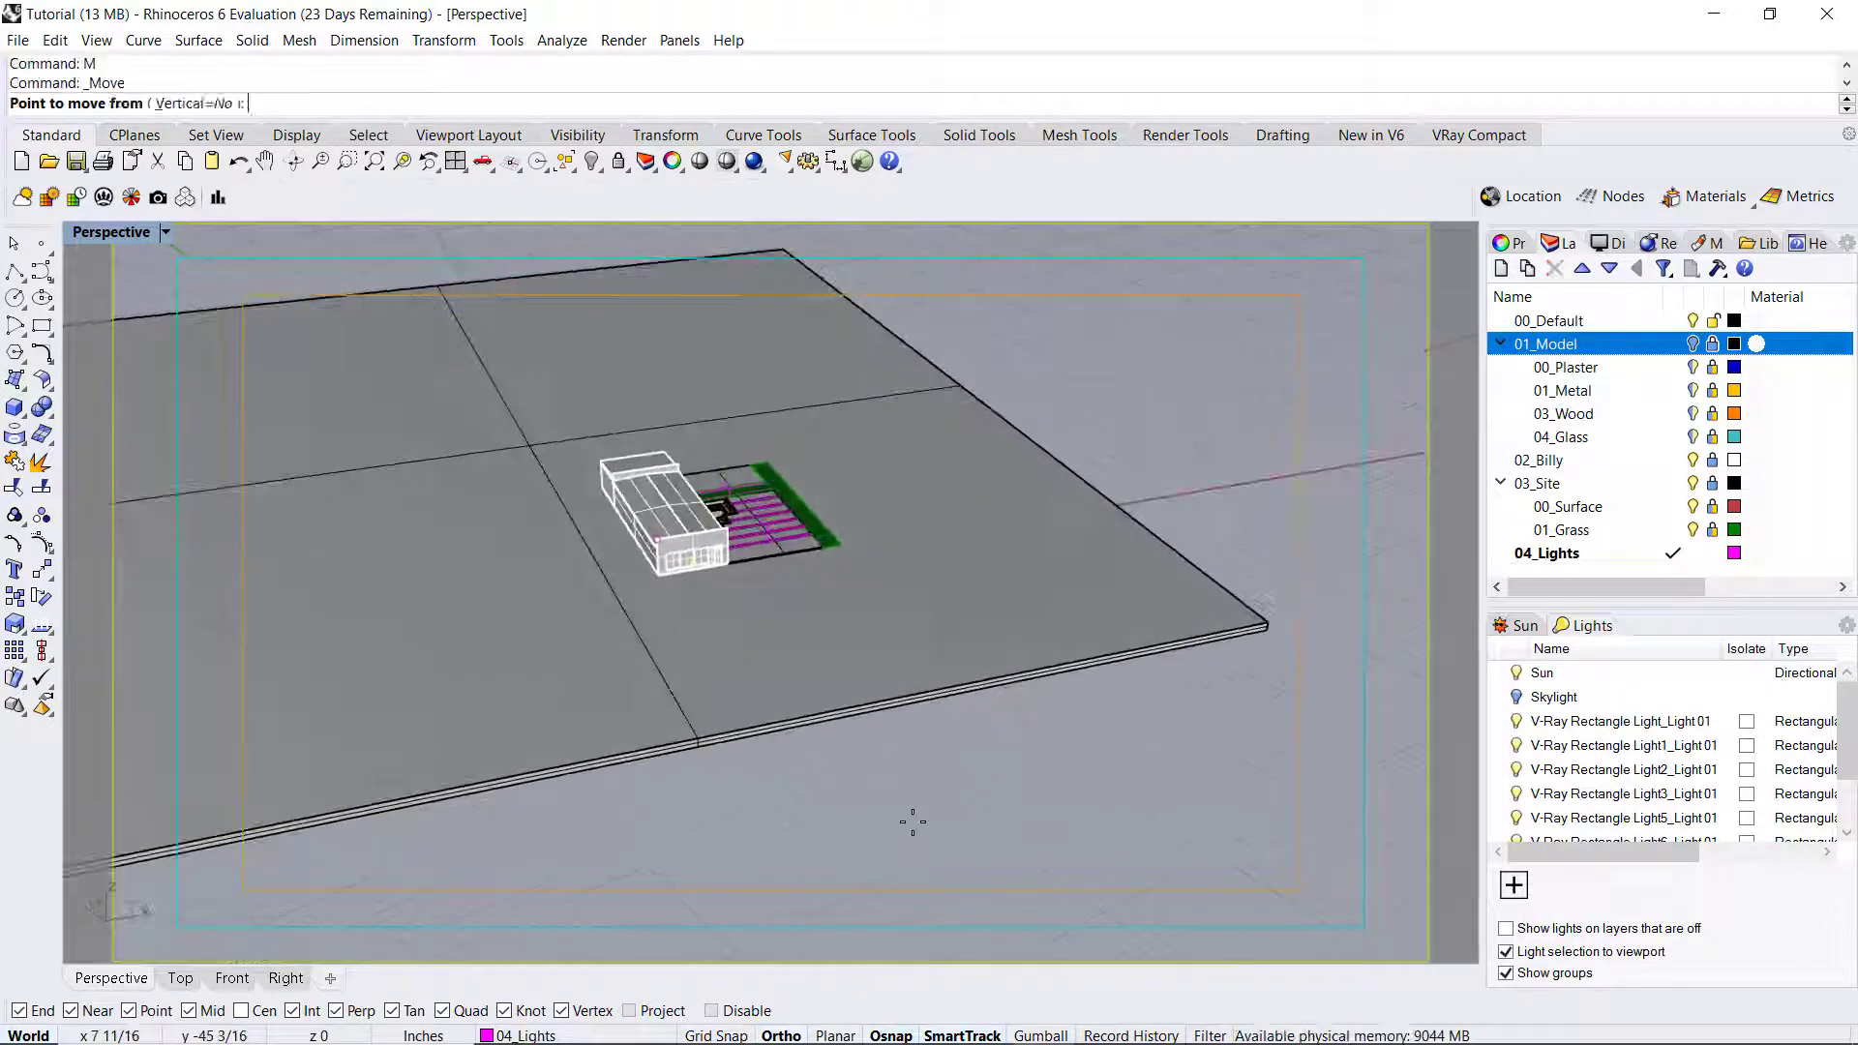
click(836, 833)
click(789, 849)
text(m)
key(Return)
click(847, 904)
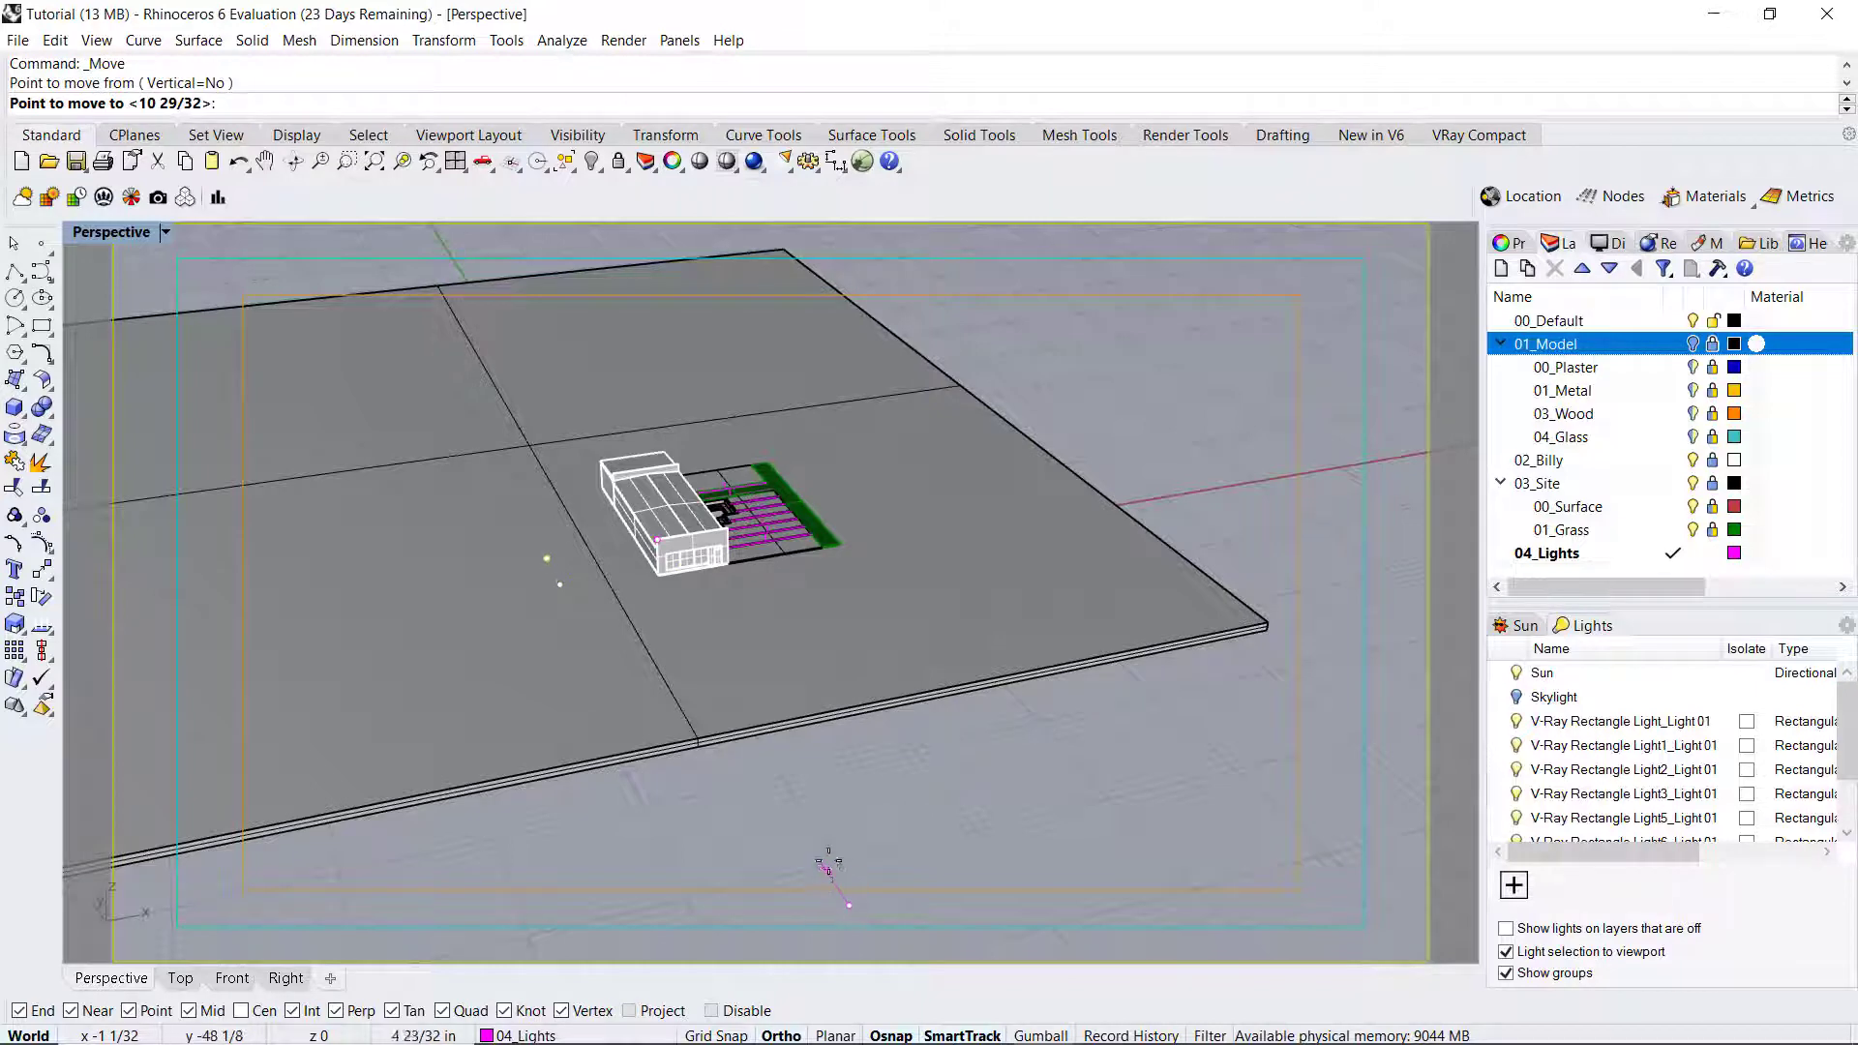
click(828, 861)
Step: Create a spotlight with its base centred on the facade's corner point, a radius of about 26 7/8 inches, and its apex at the raised point
right_drag(829, 861, 832, 677)
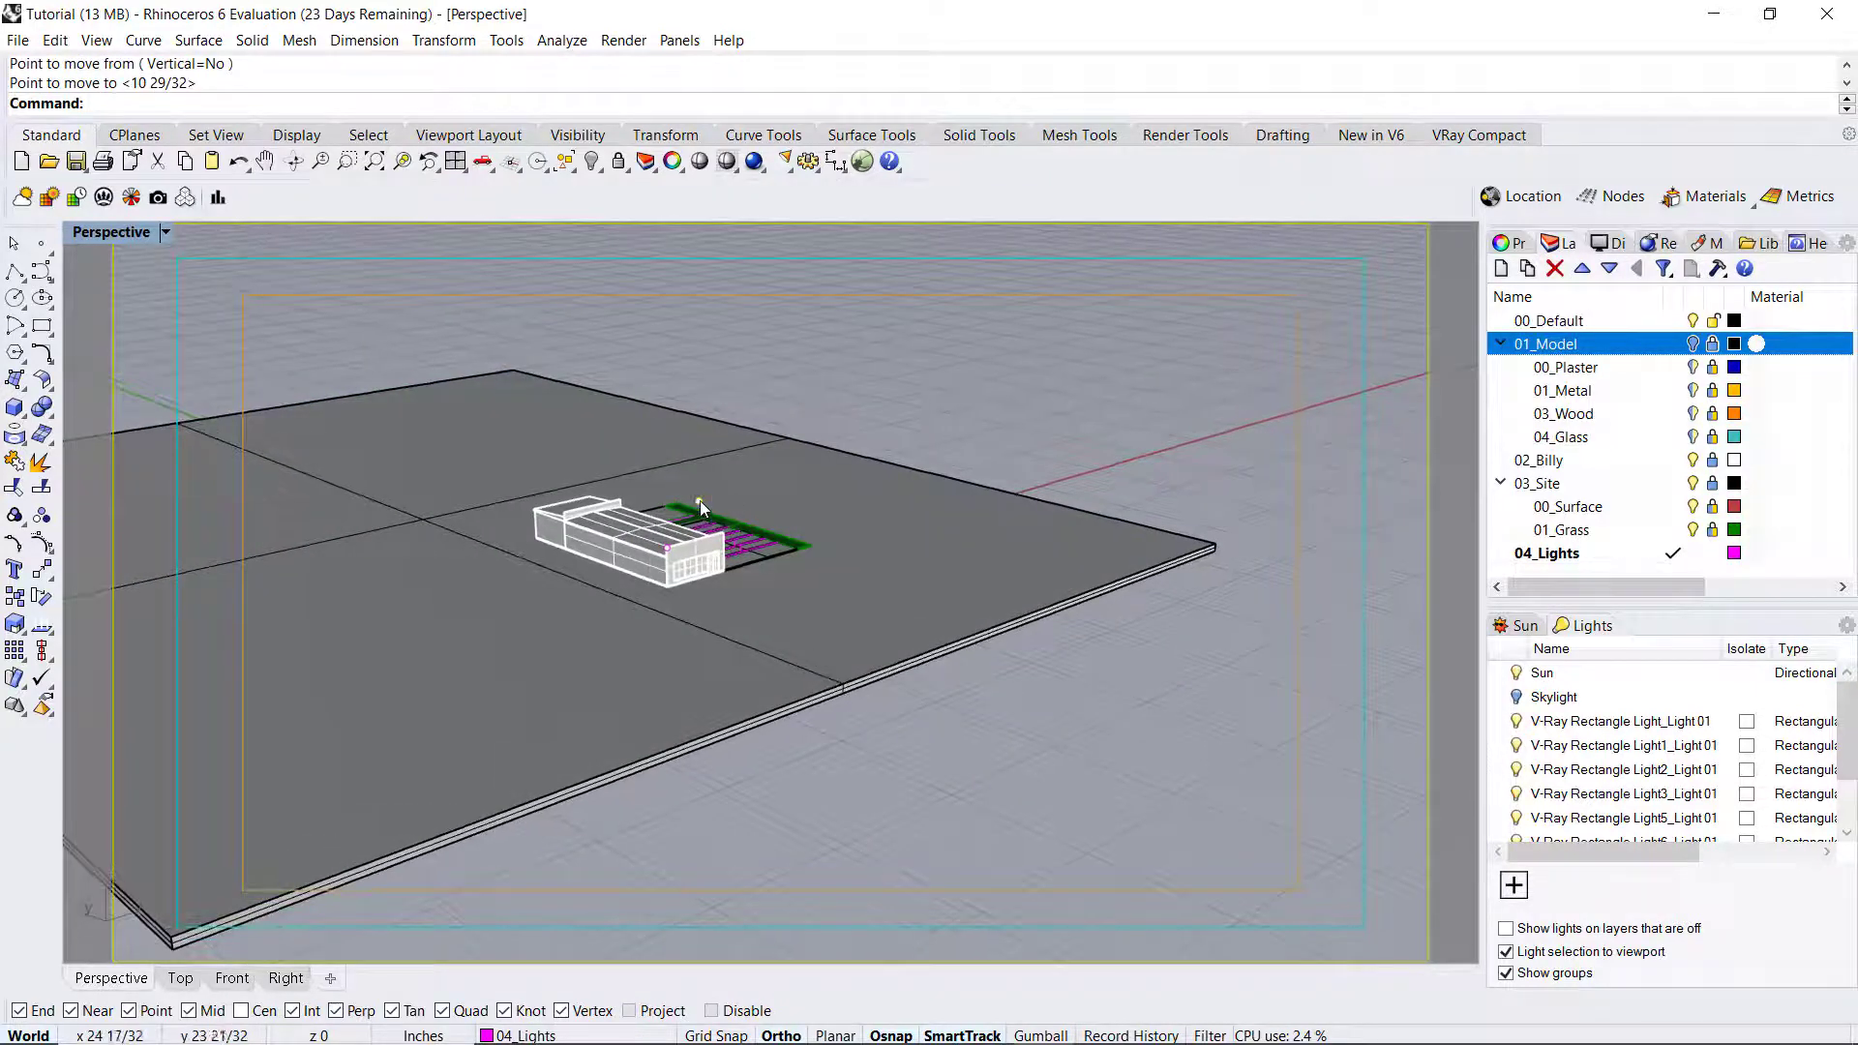
right_drag(699, 502, 723, 408)
click(791, 472)
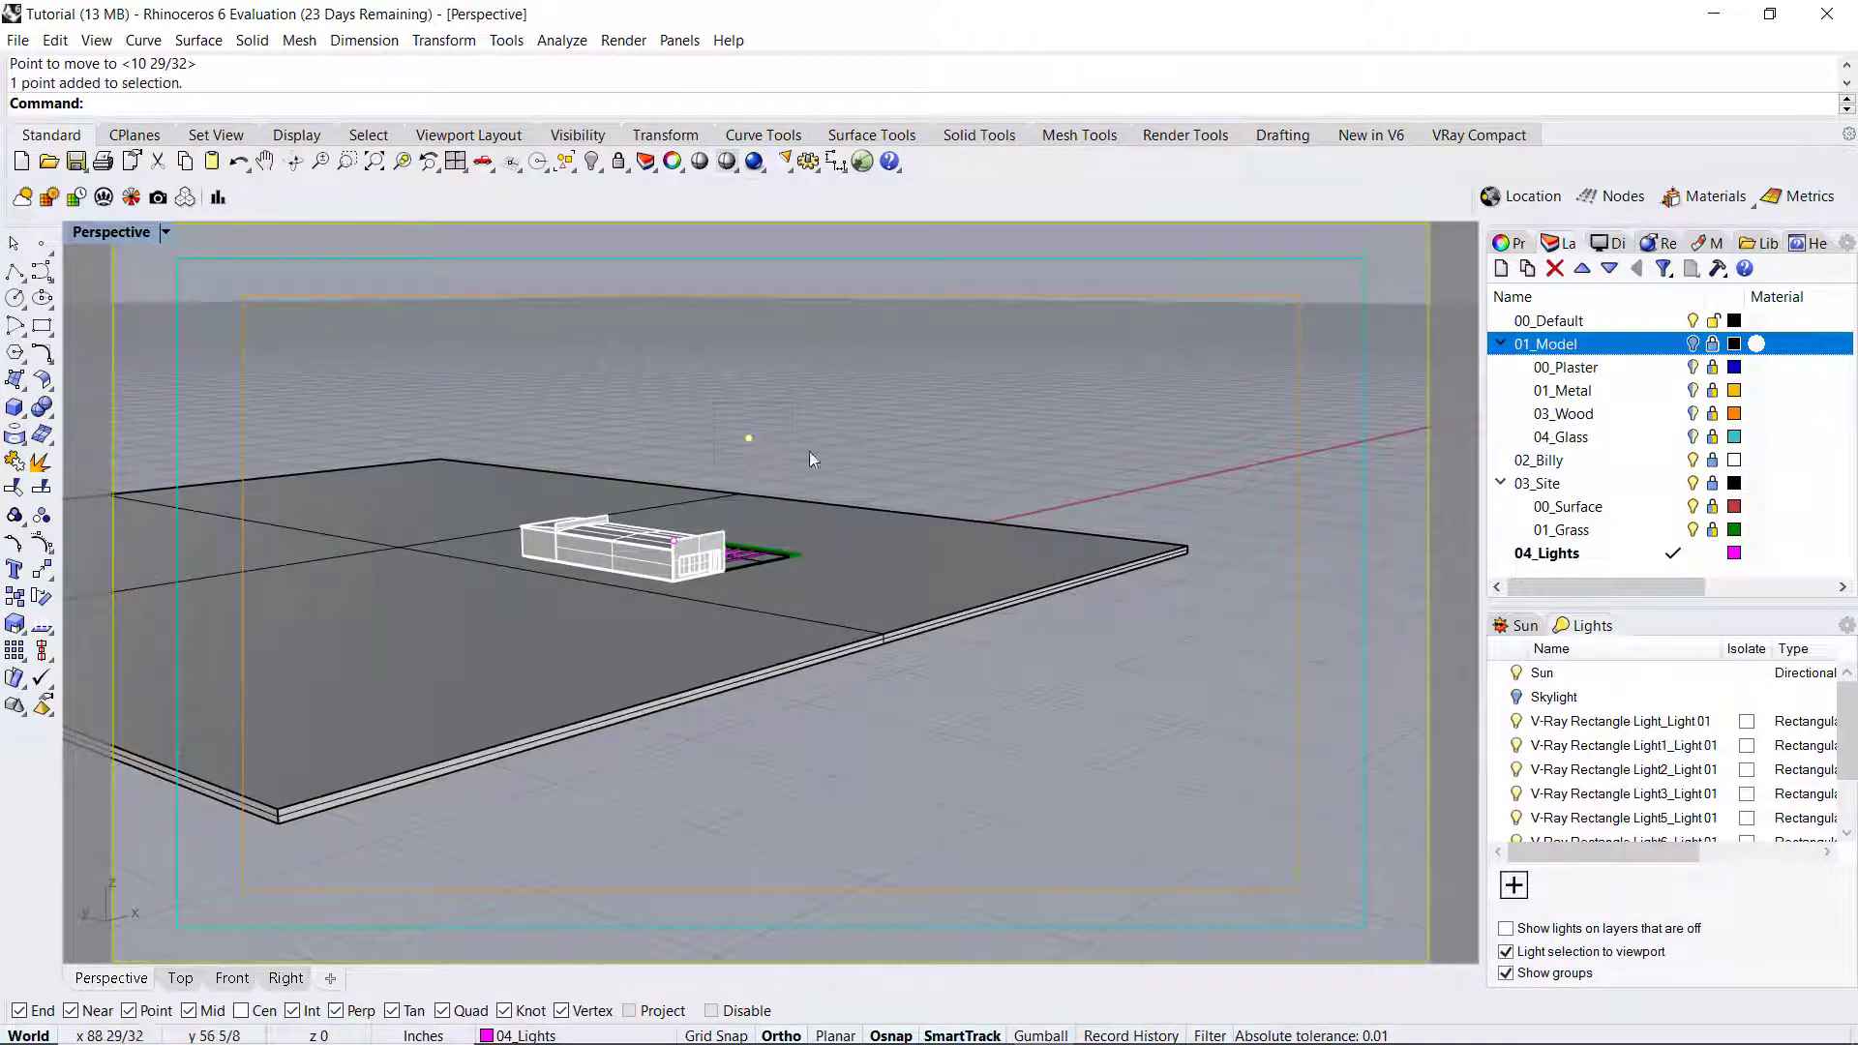
right_drag(809, 451, 640, 420)
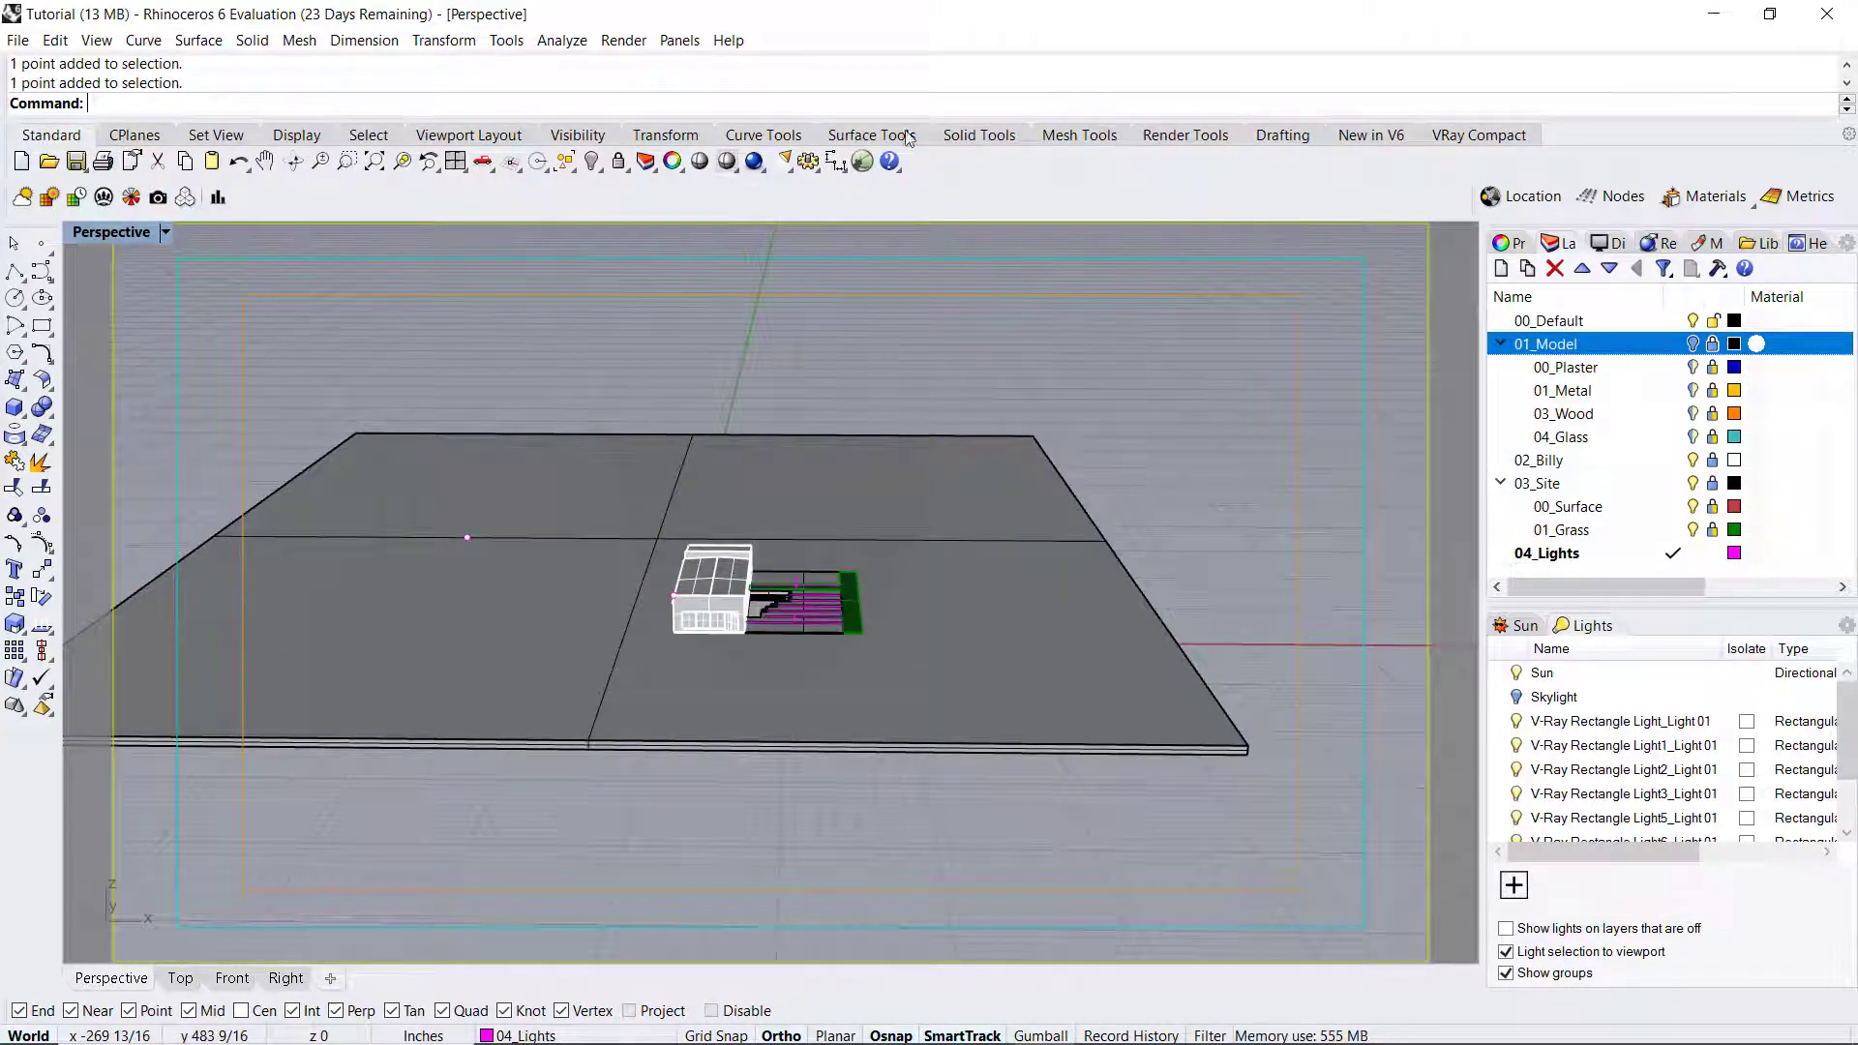
click(1193, 141)
right_drag(973, 377, 861, 298)
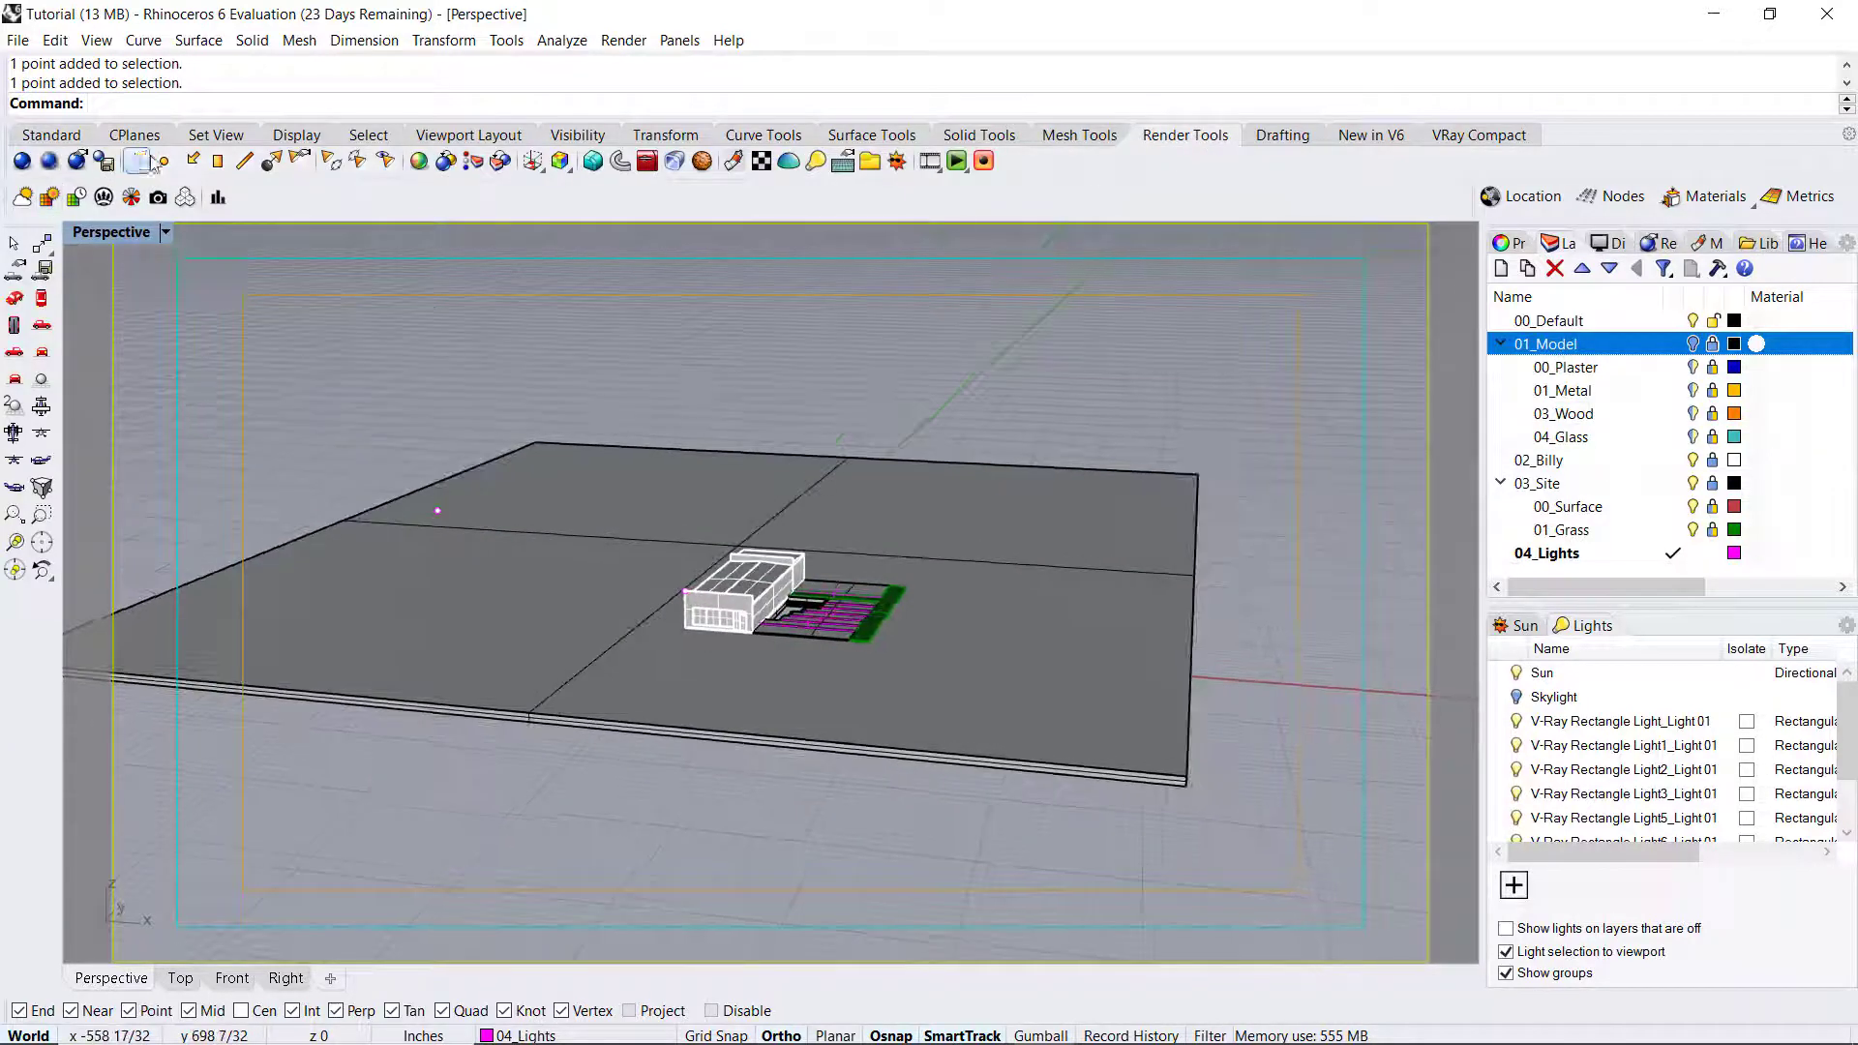
click(139, 163)
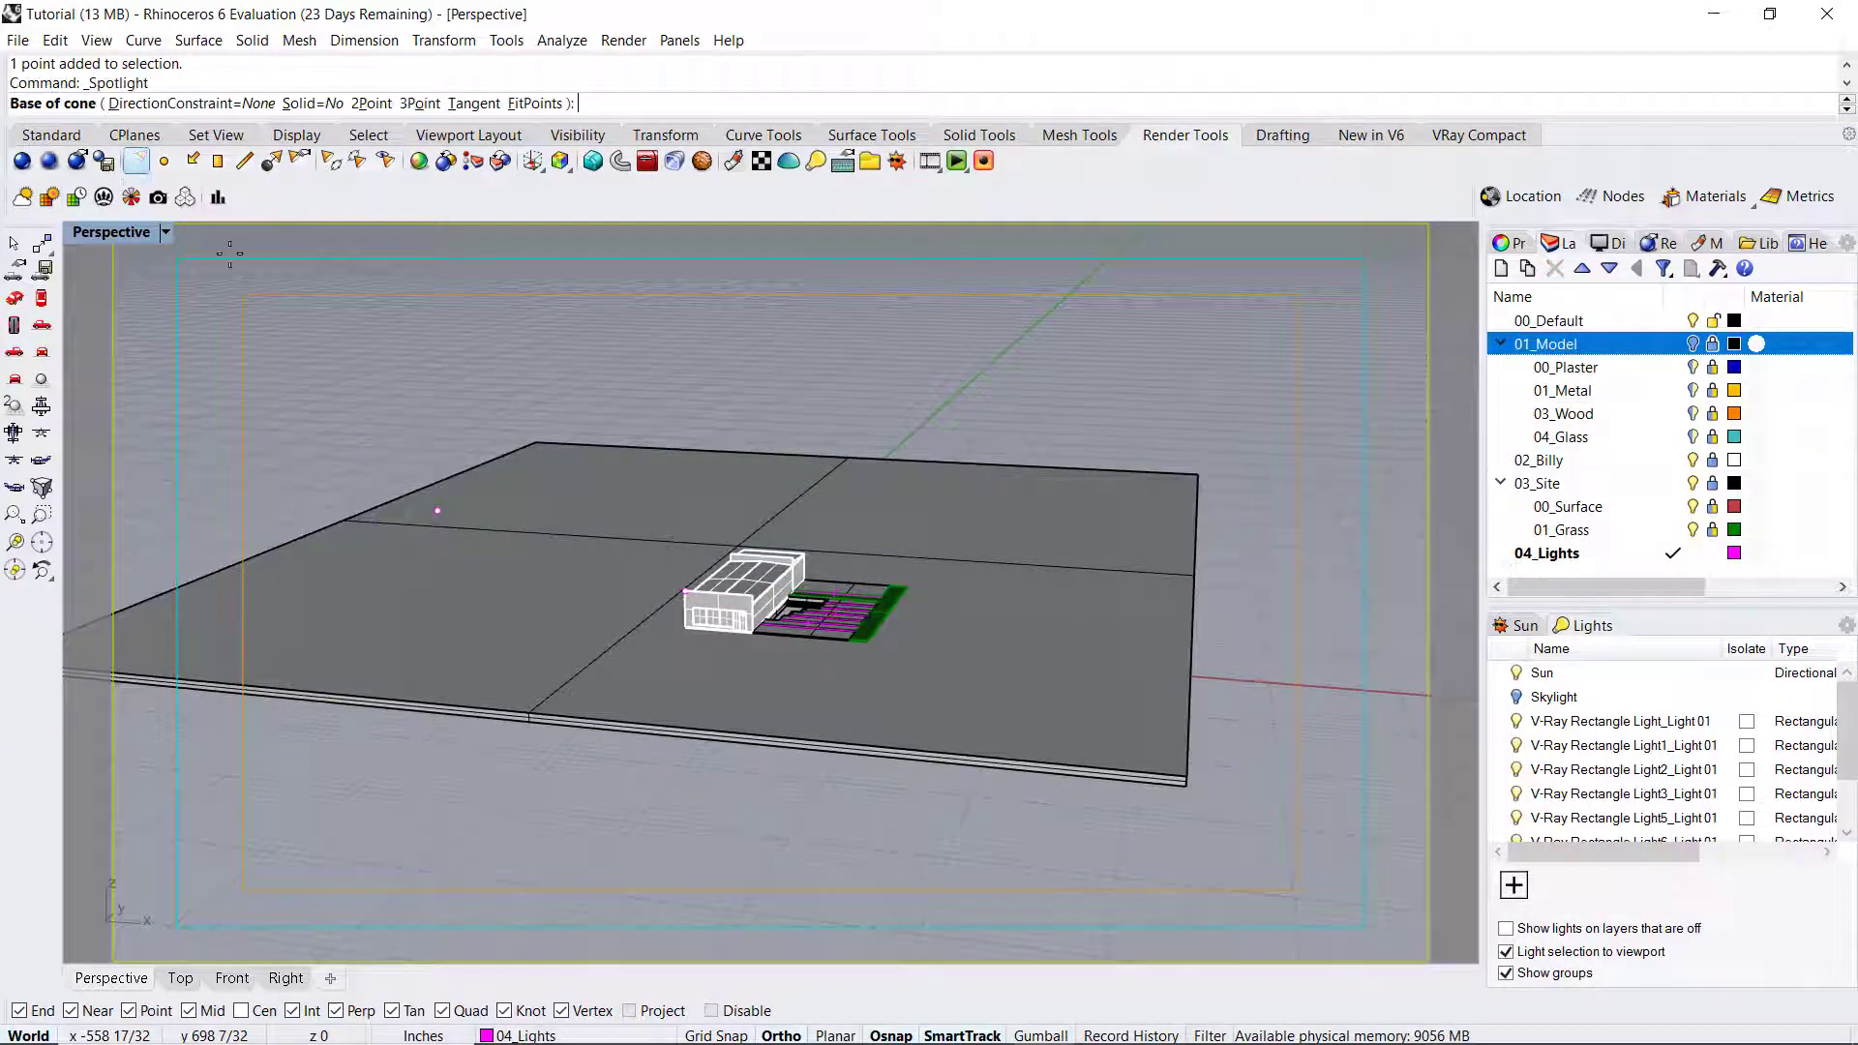
click(677, 585)
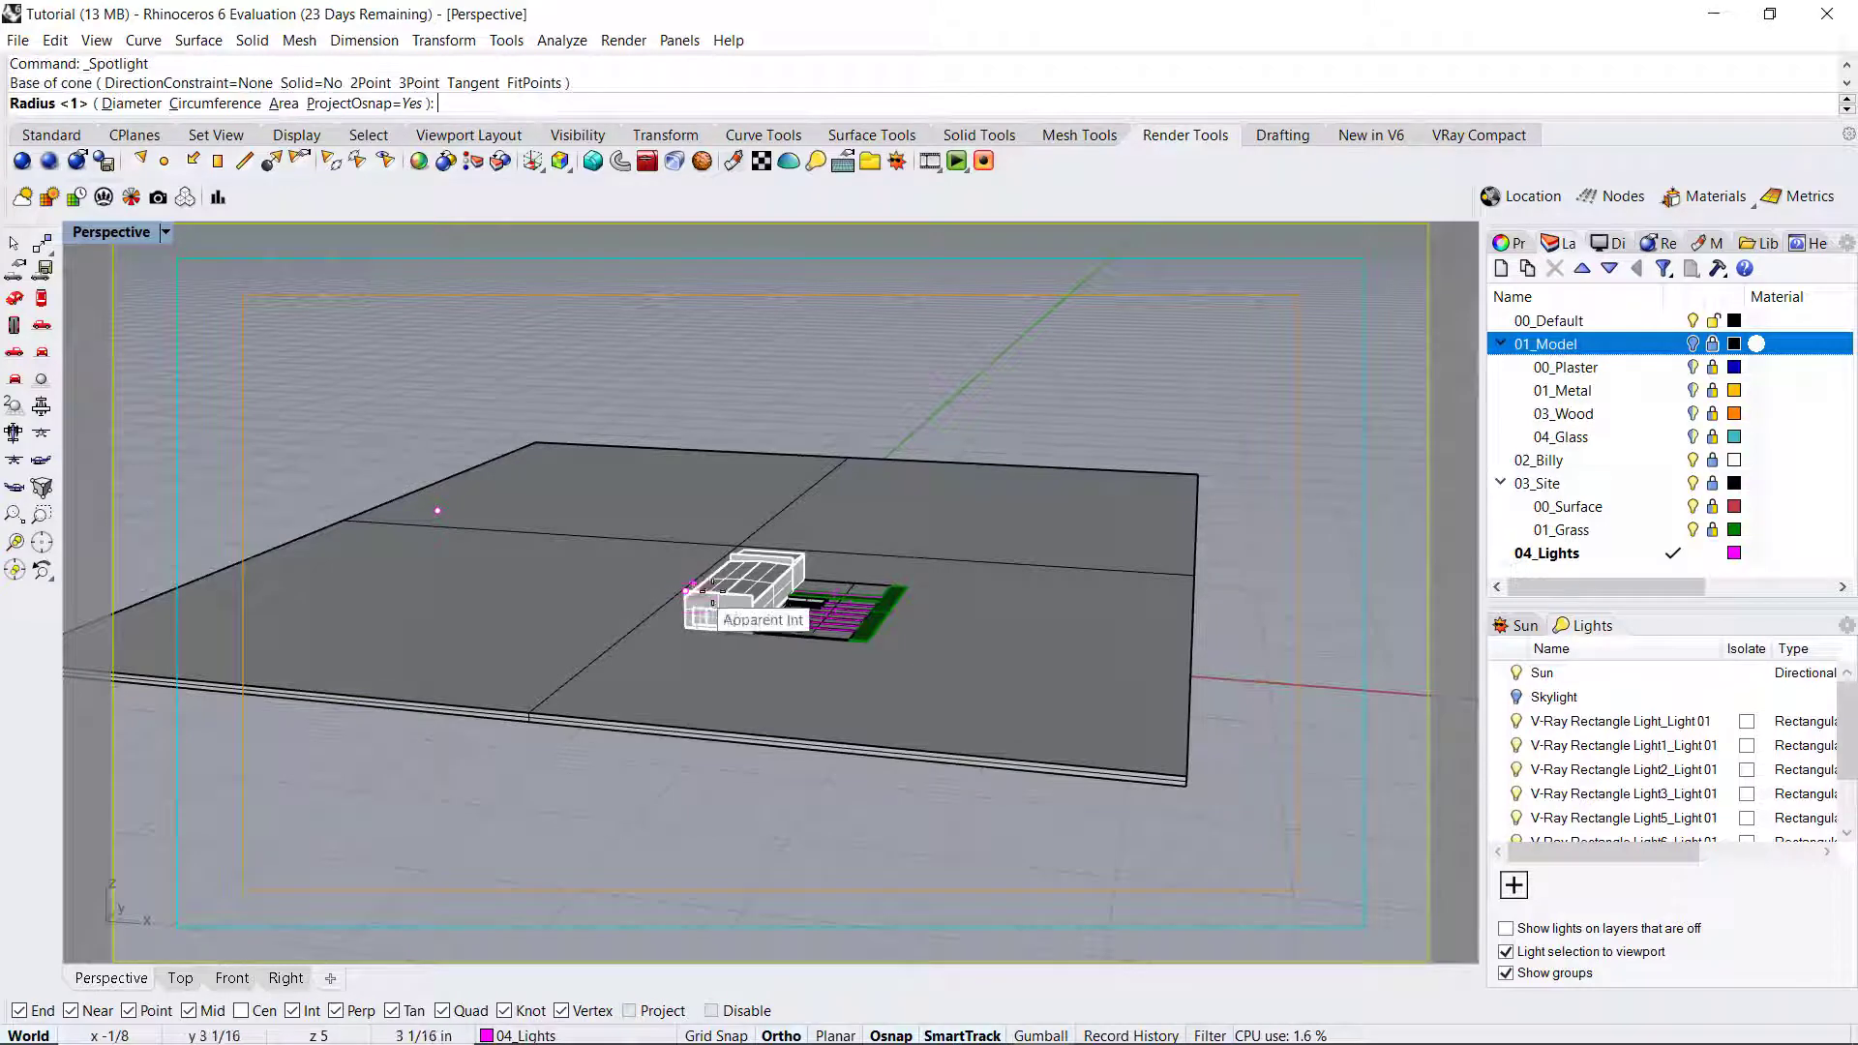
click(943, 594)
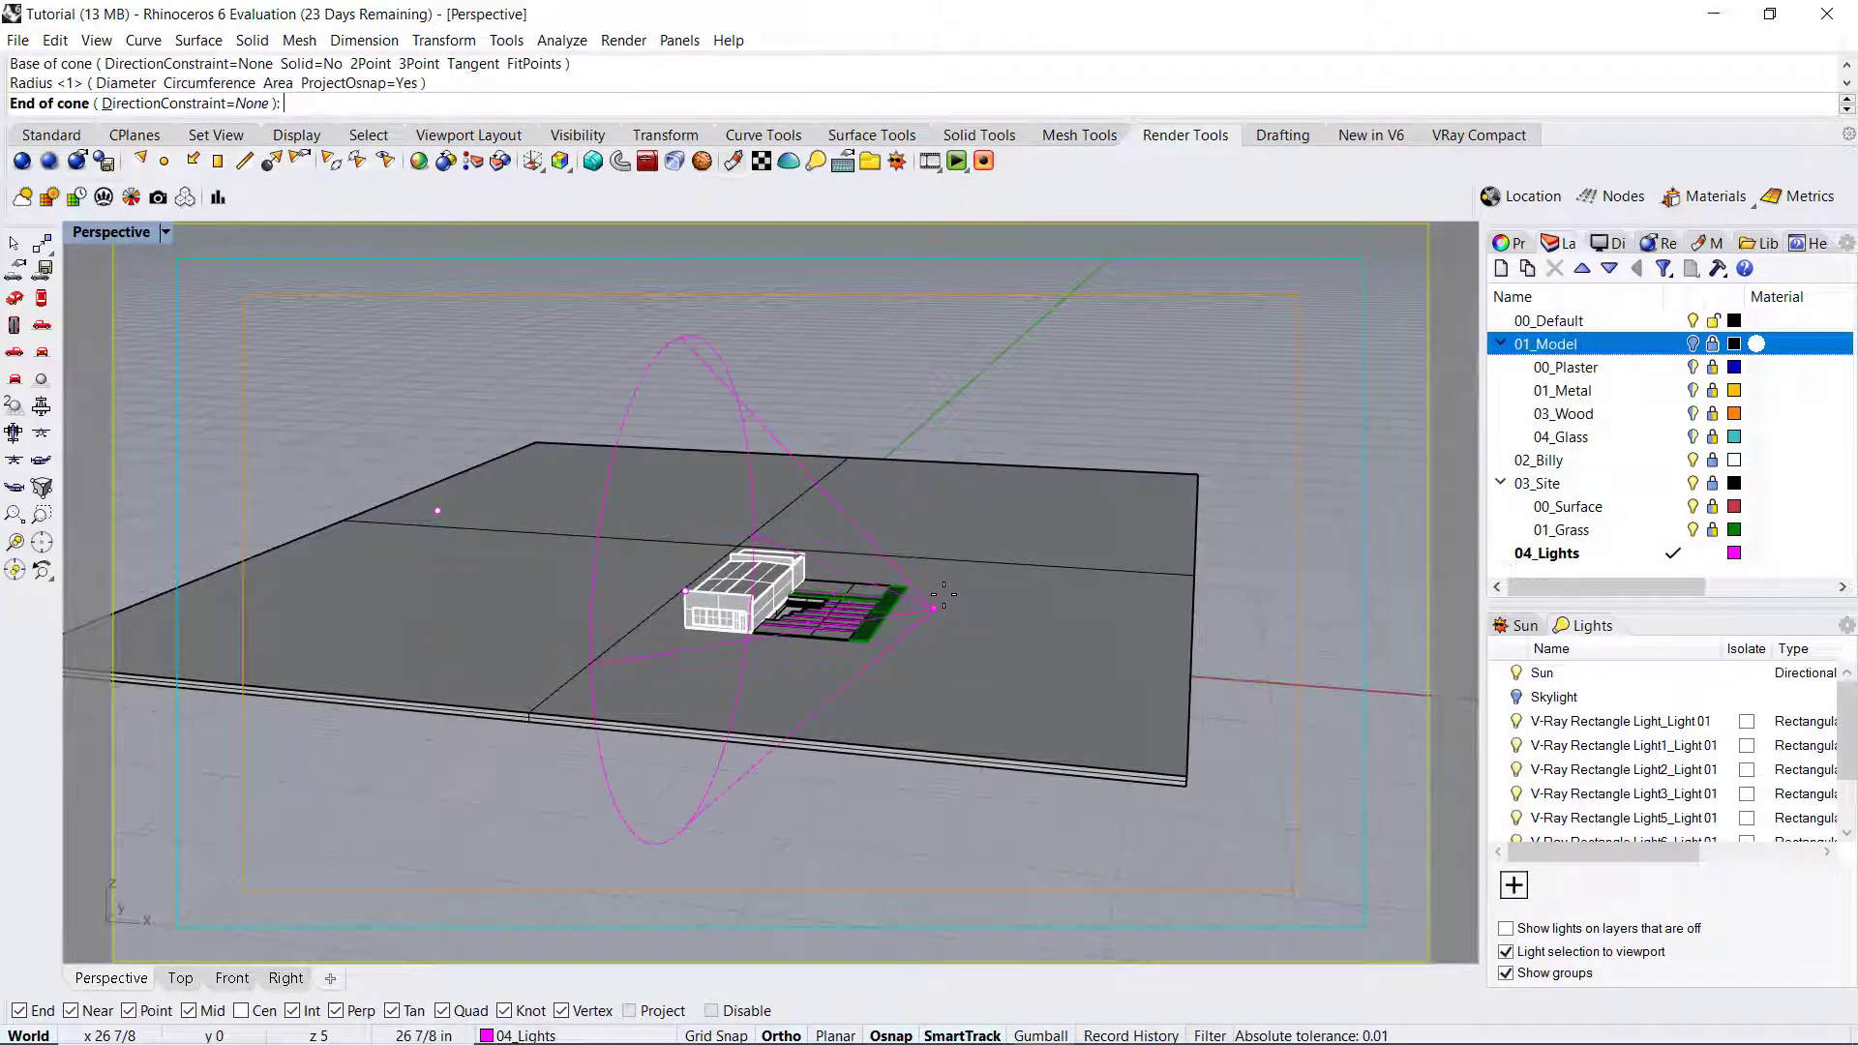
right_drag(435, 509, 383, 490)
click(427, 490)
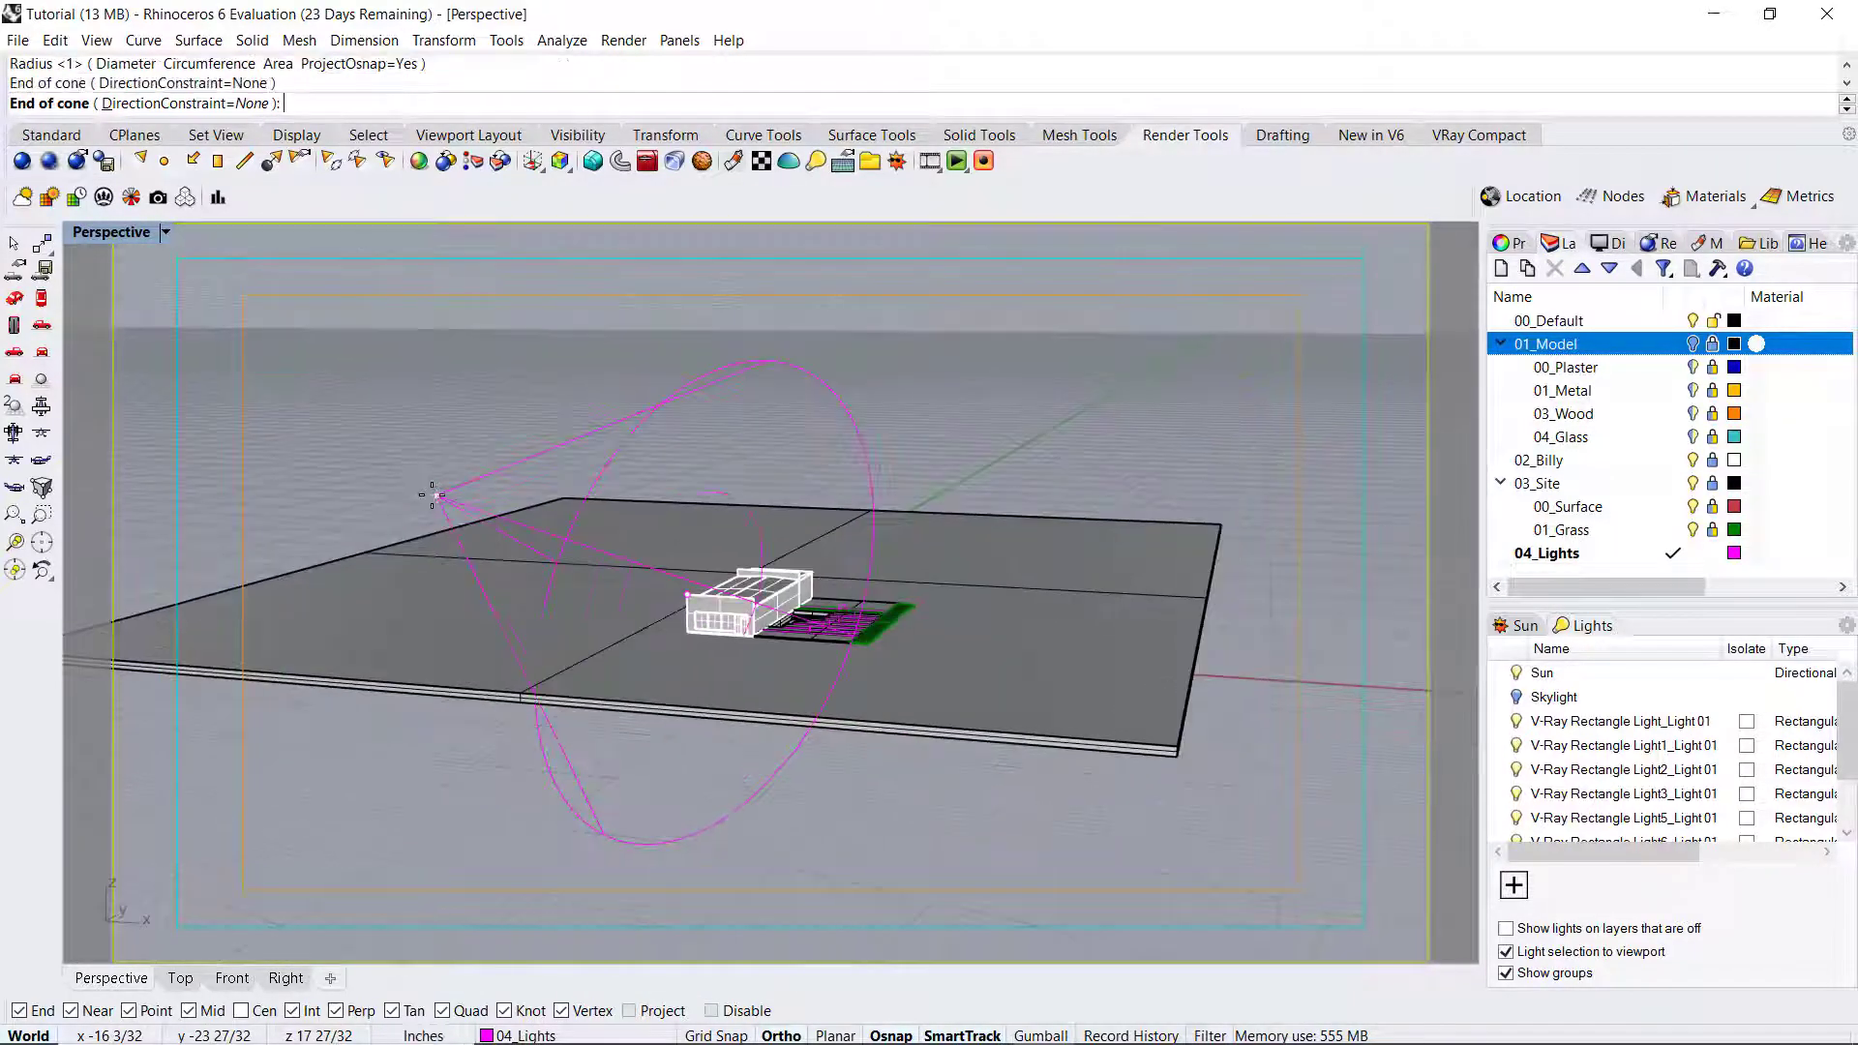
Step: Delete the guide point at the upper corner of the building's window facade
click(745, 634)
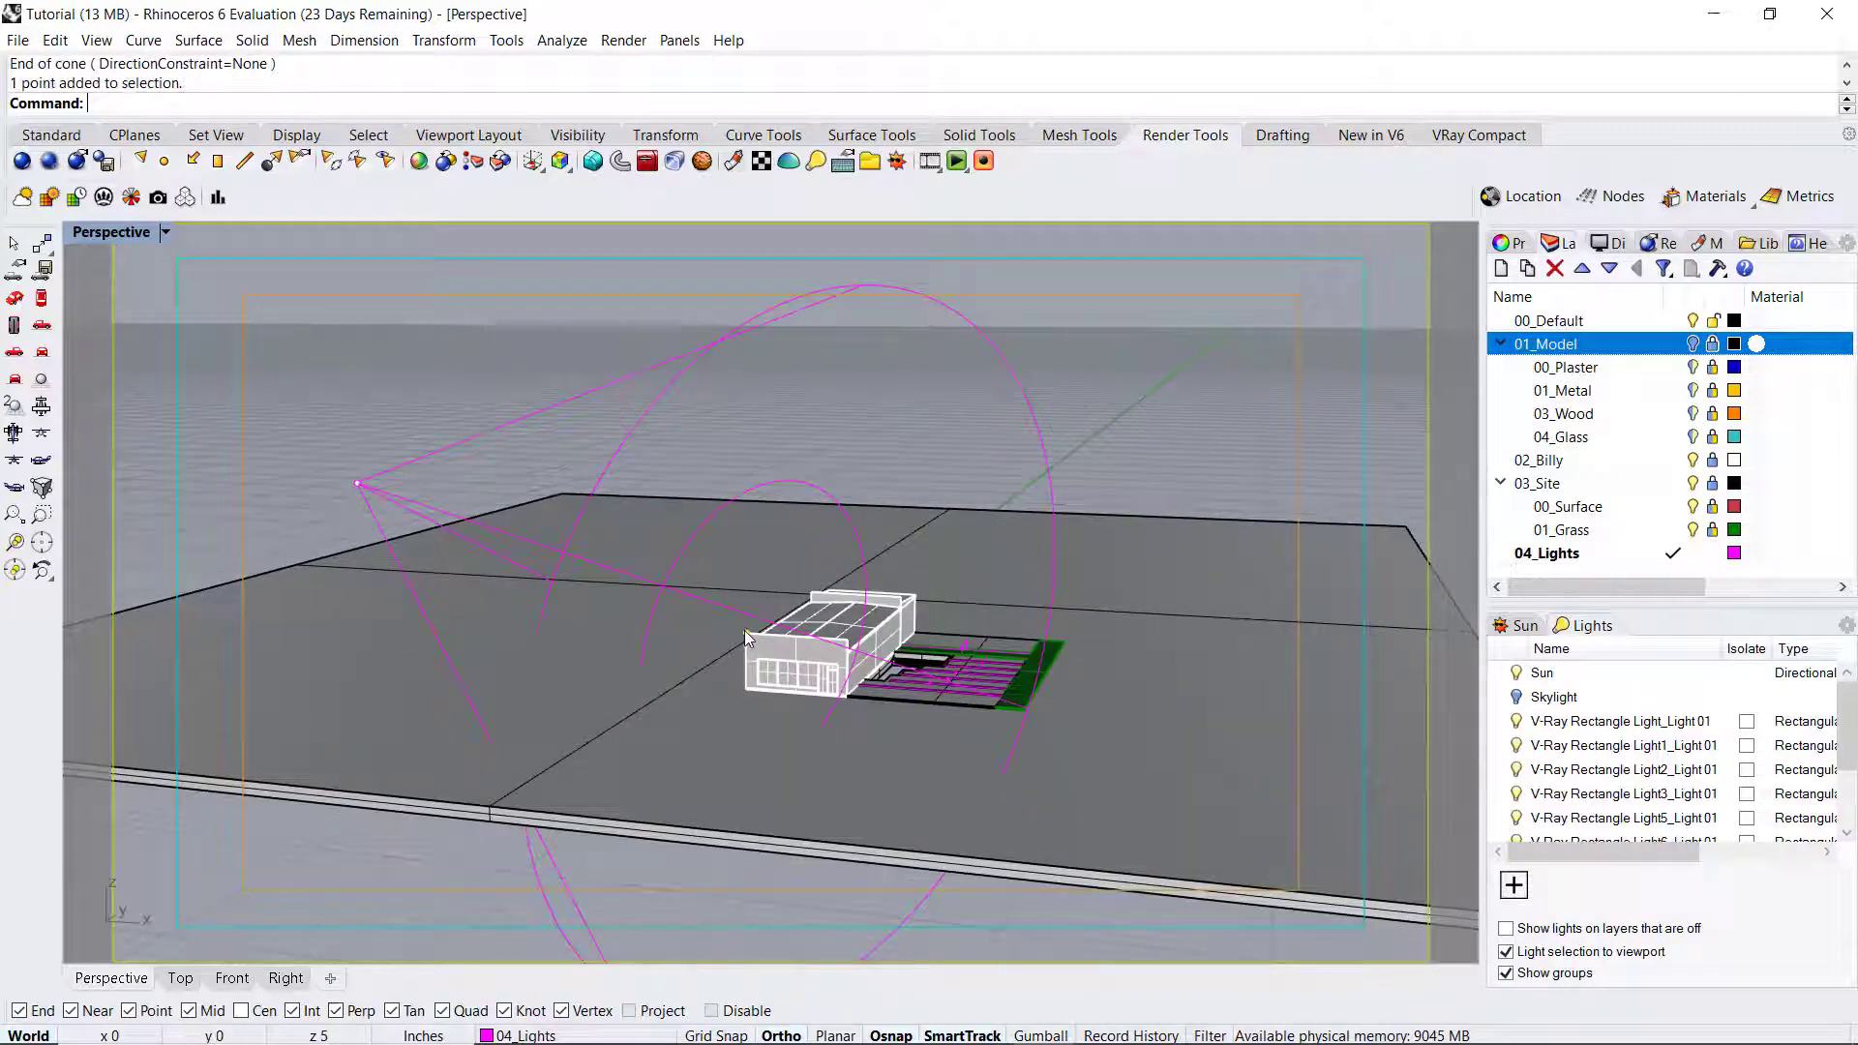
key(Delete)
right_drag(358, 480, 795, 693)
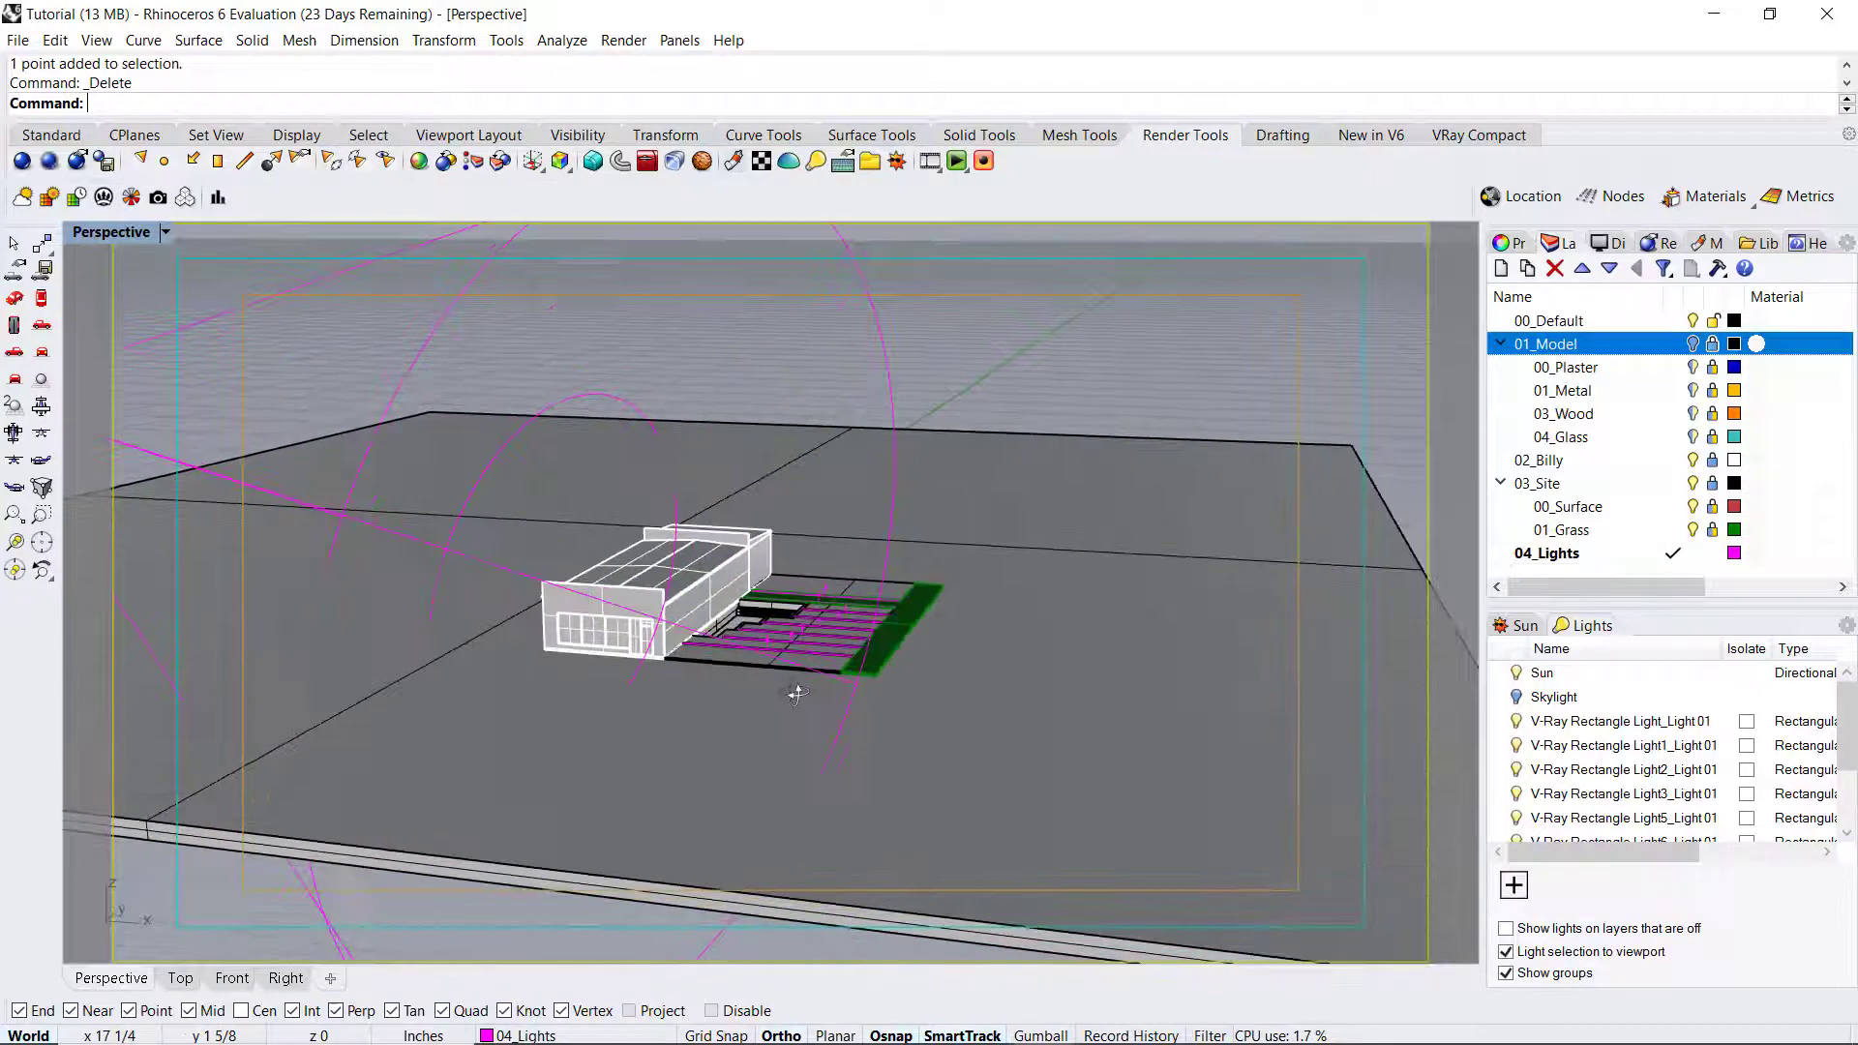
Step: Show the 01_Model layer and set the perspective viewport to Rendered display
click(1692, 345)
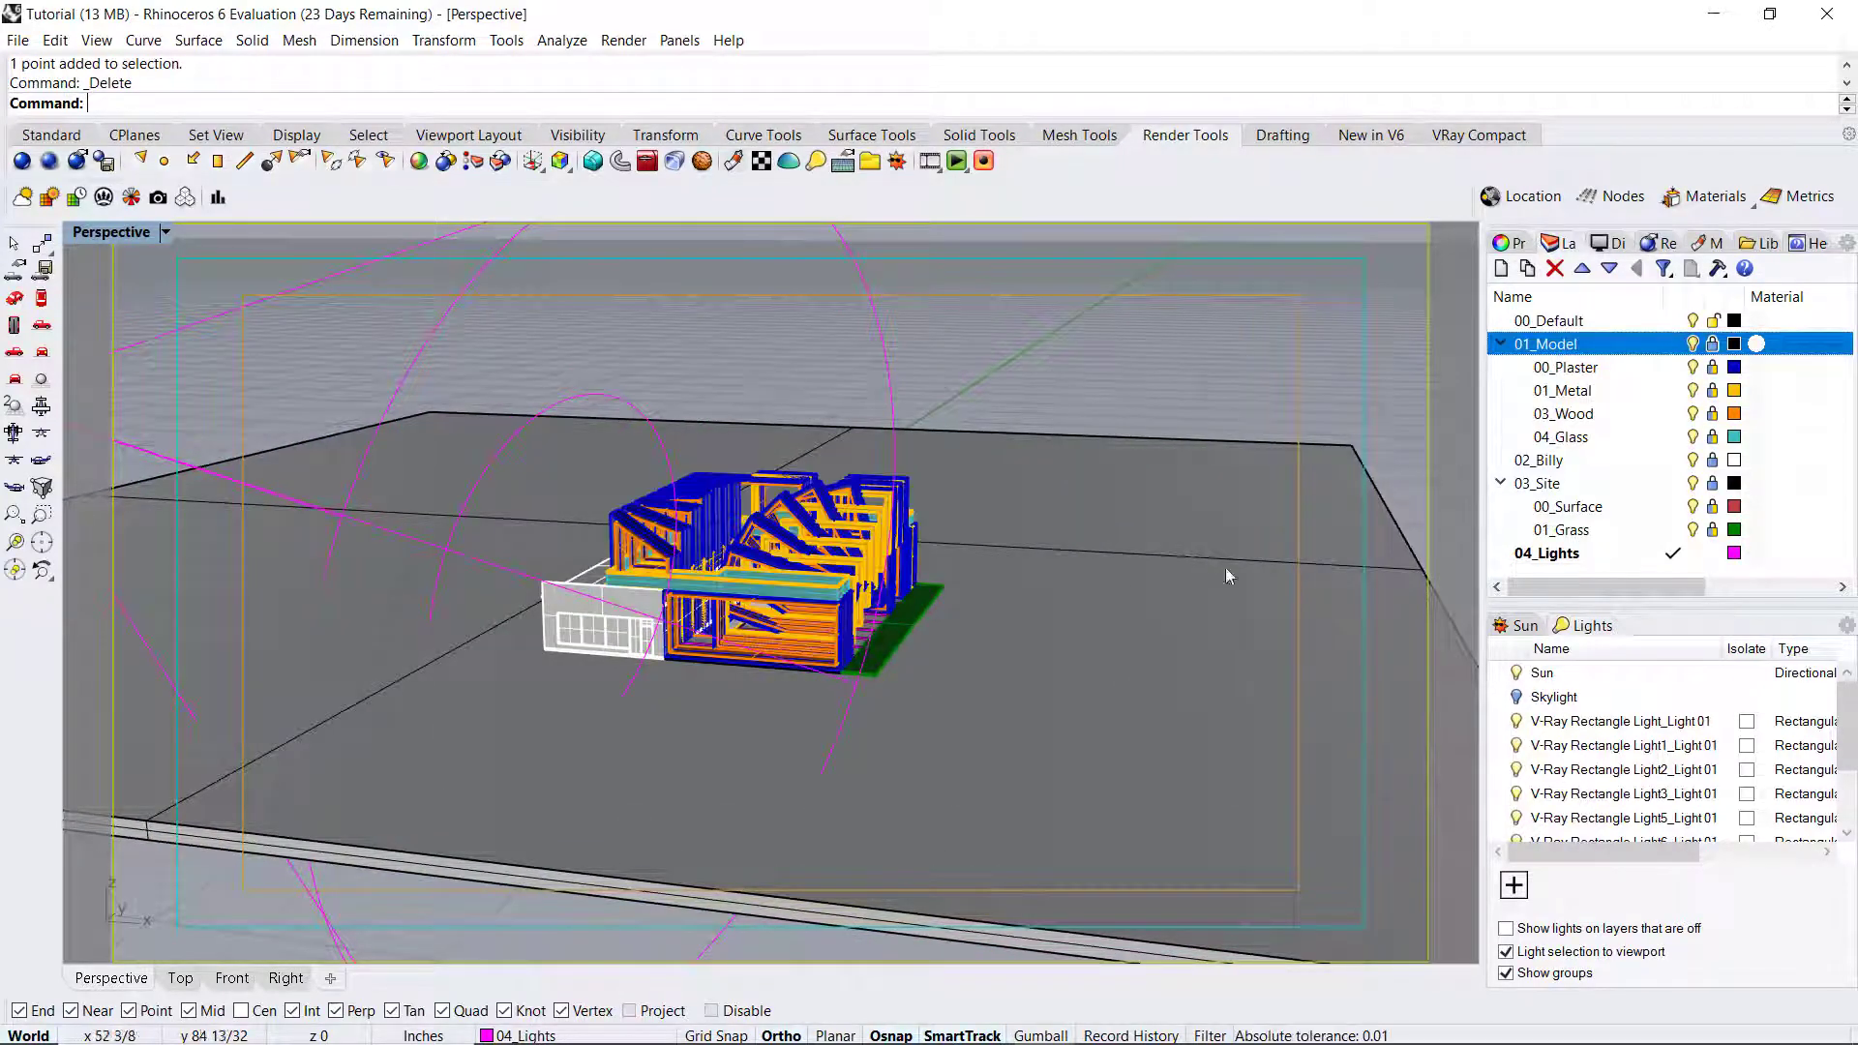
right_drag(1167, 616, 1081, 586)
scroll(1081, 586, up, 3)
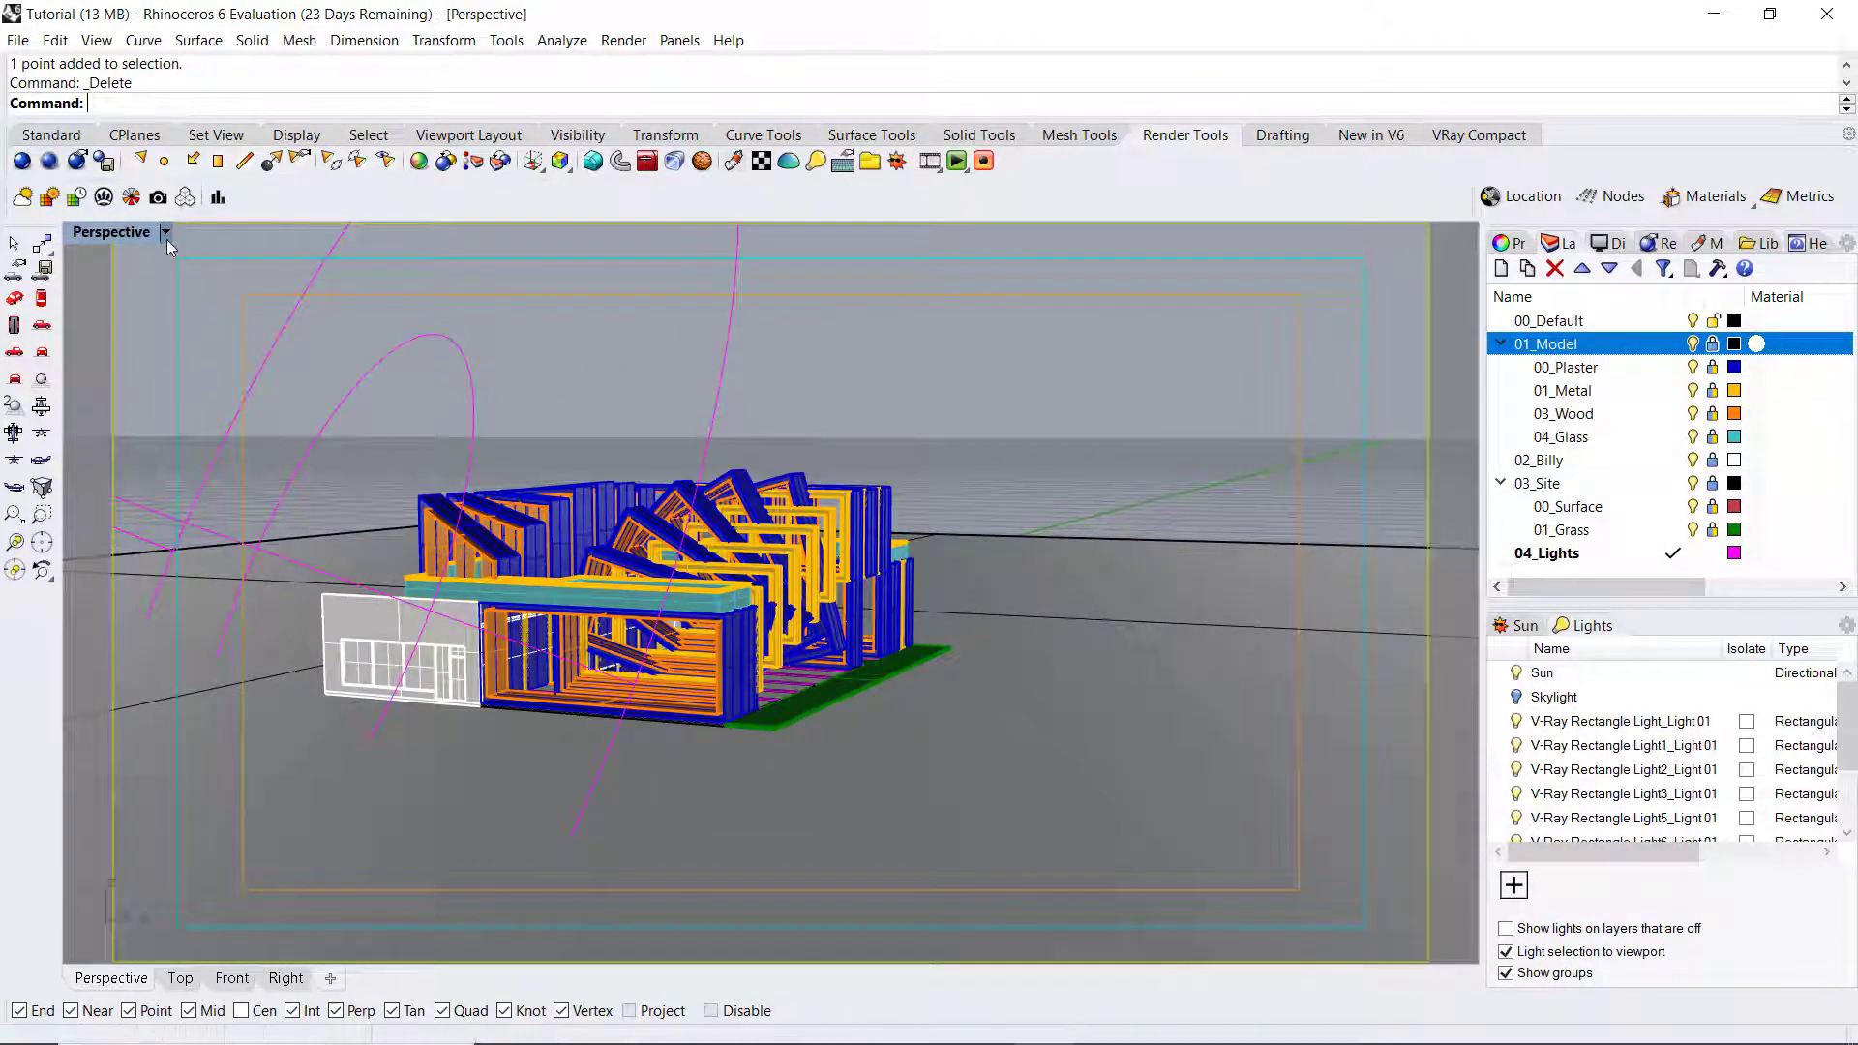
click(165, 234)
click(242, 333)
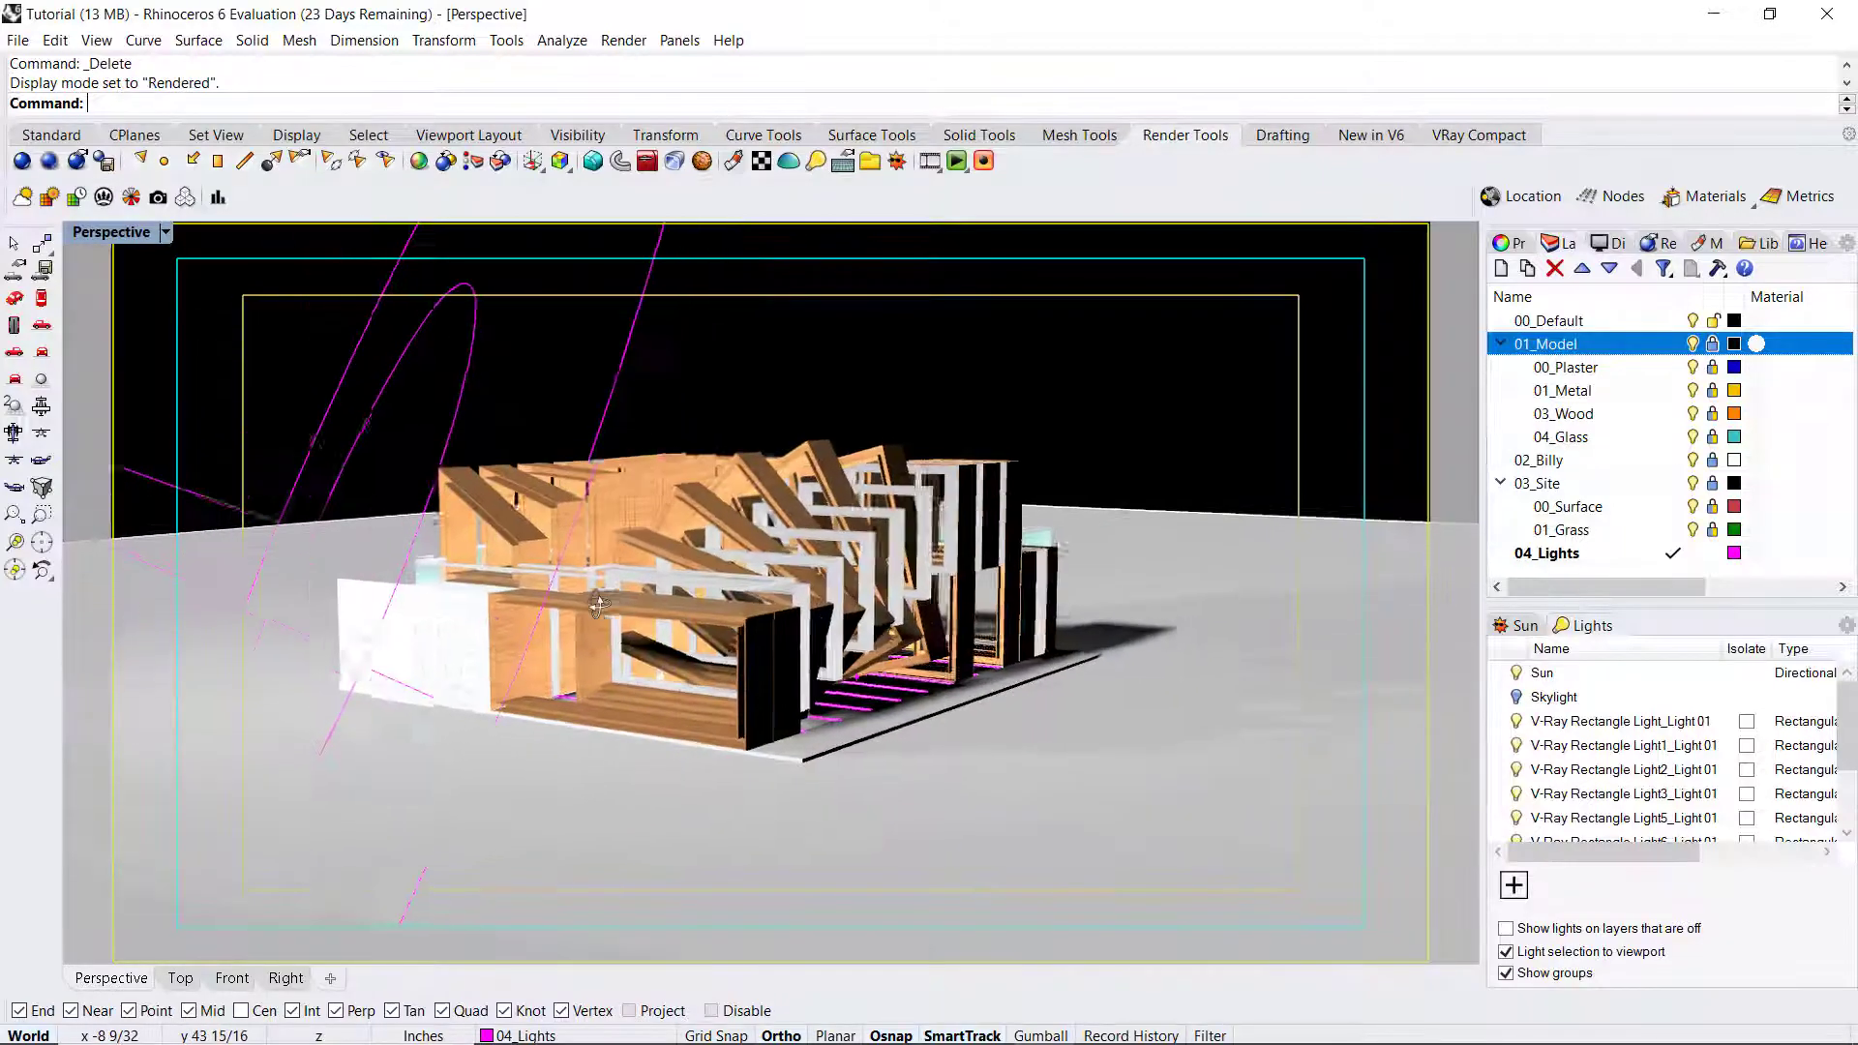
right_drag(556, 581, 704, 650)
scroll(703, 650, up, 5)
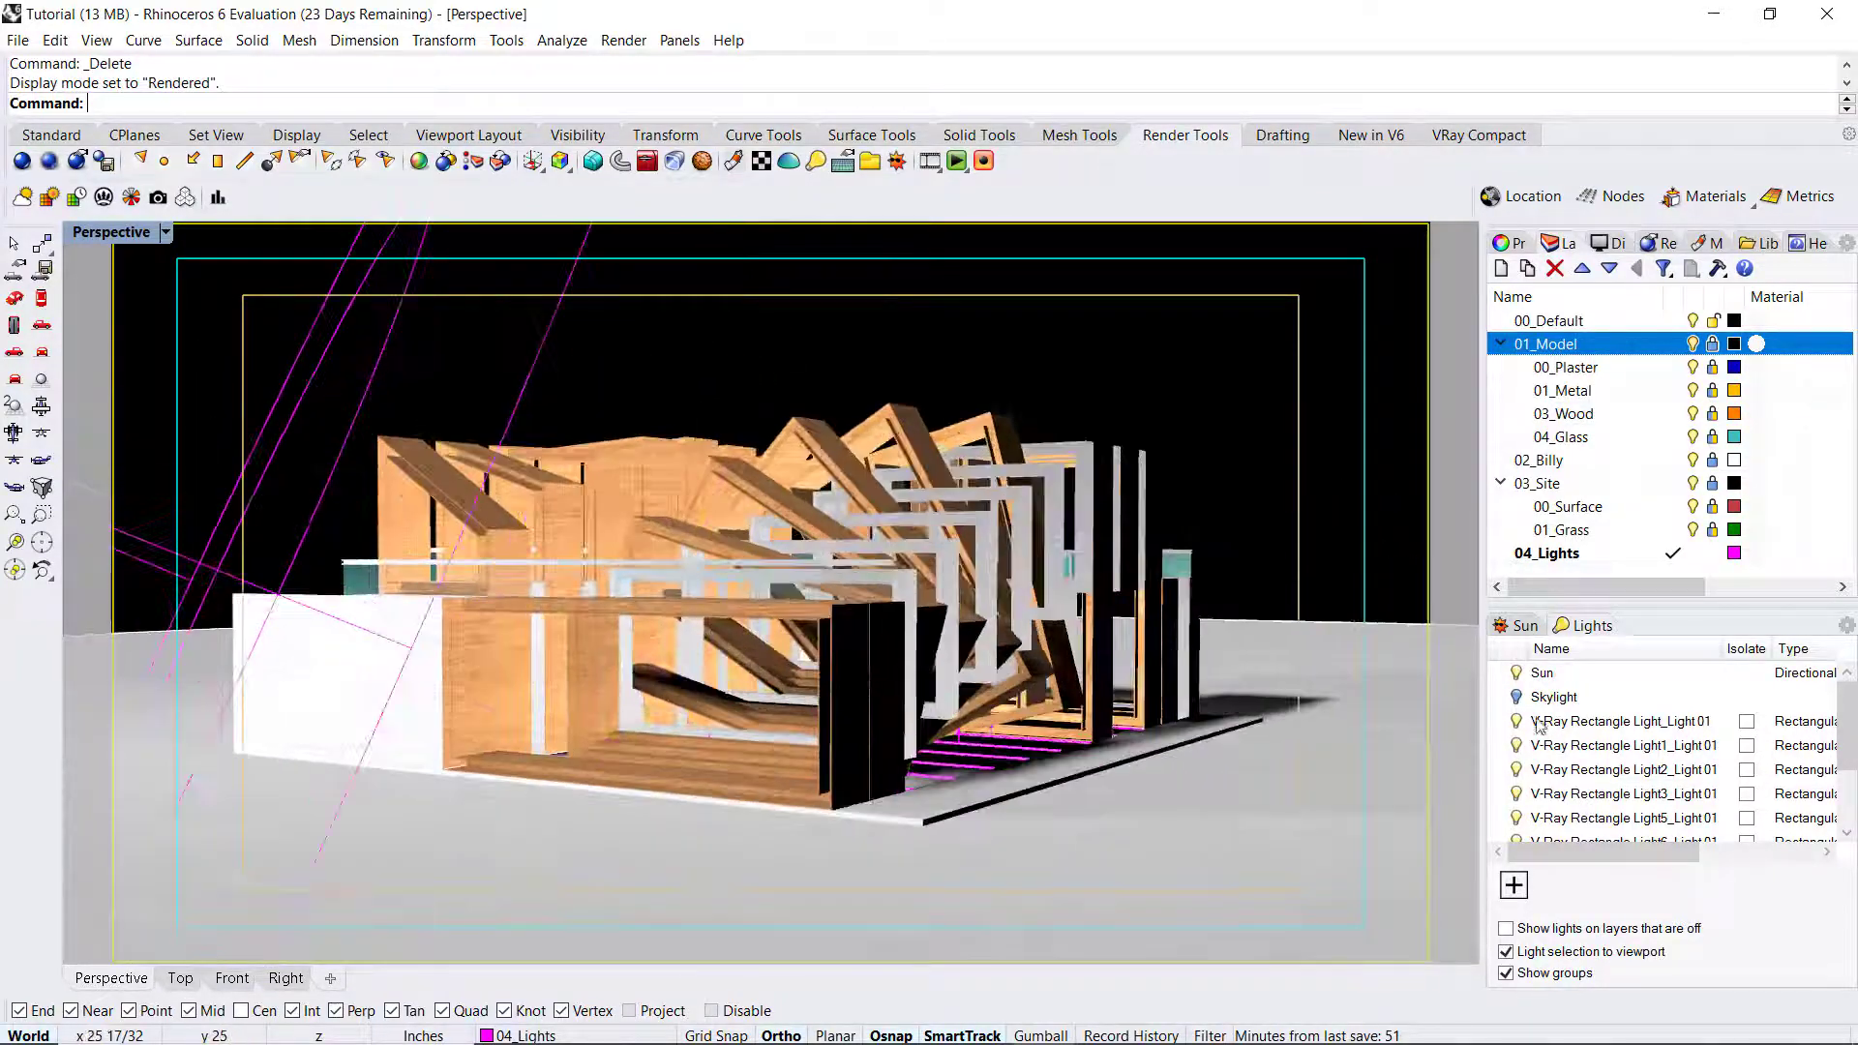
Step: Set the sun's time of day to about 8:12 PM for a night scene
click(1525, 626)
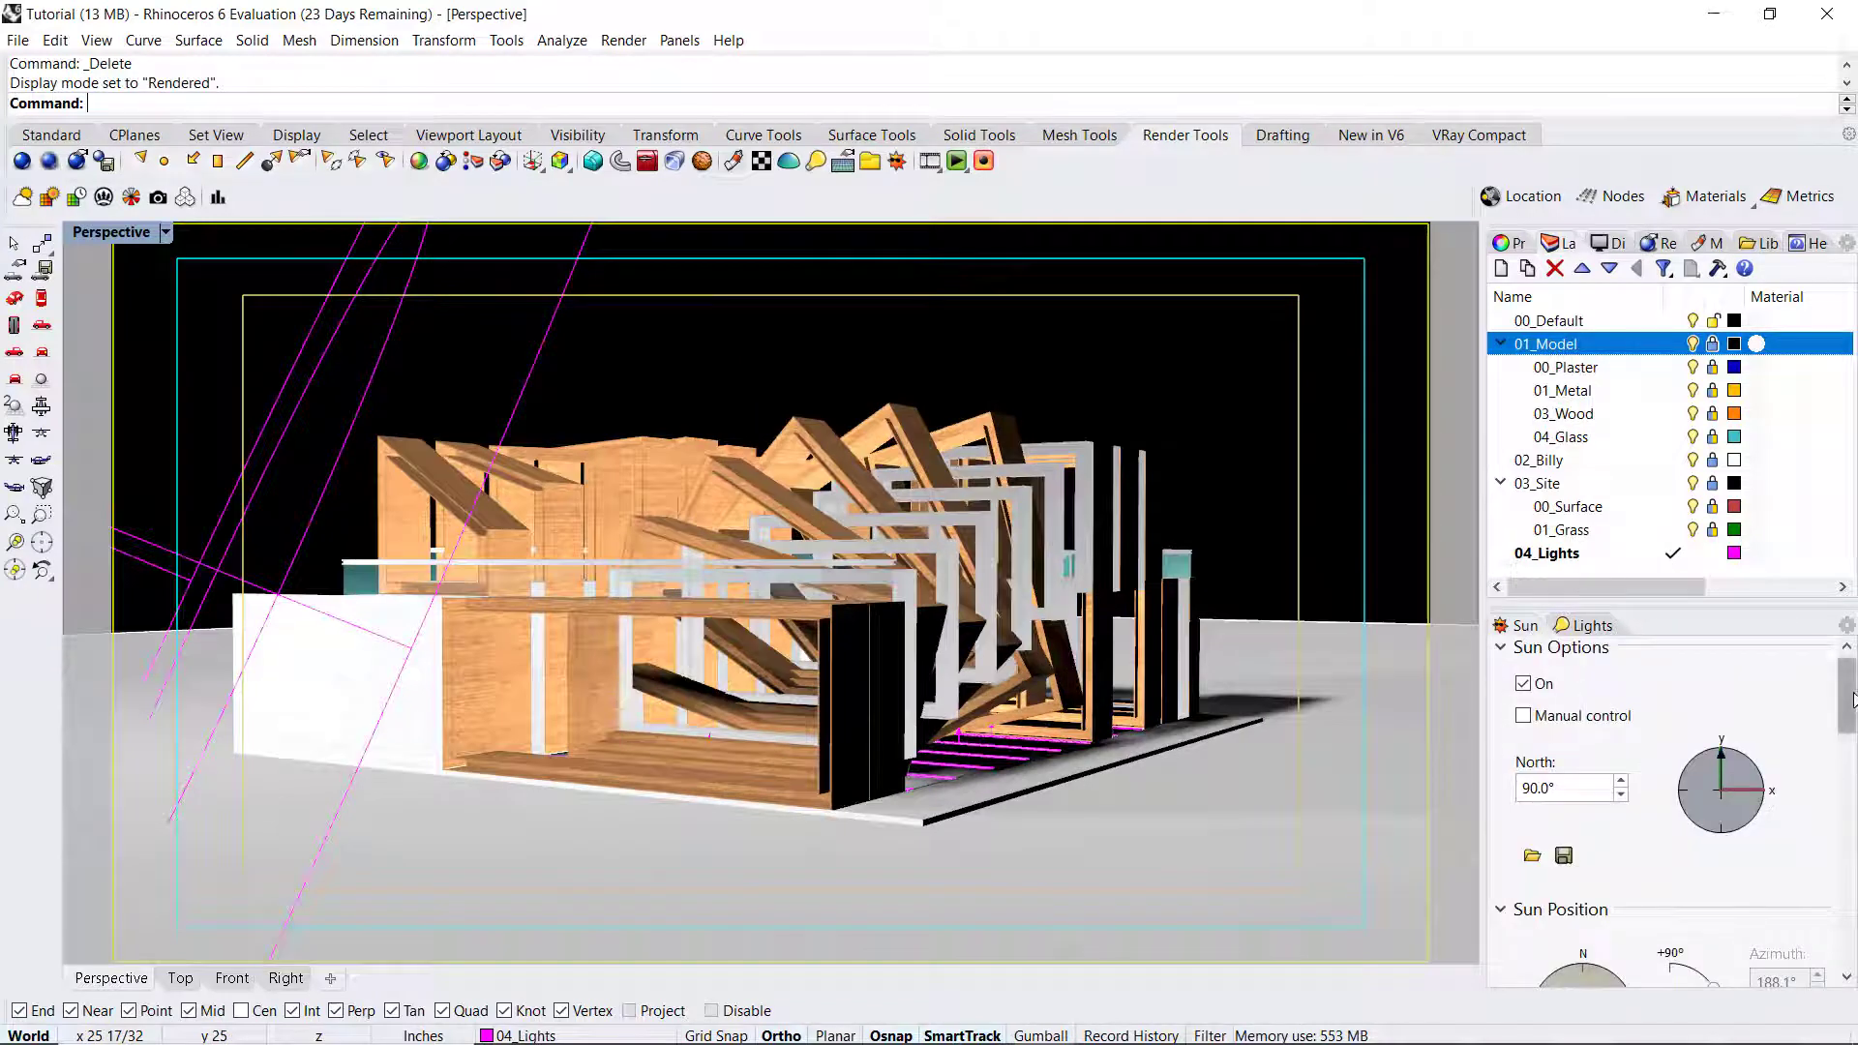
drag(1853, 699, 1848, 796)
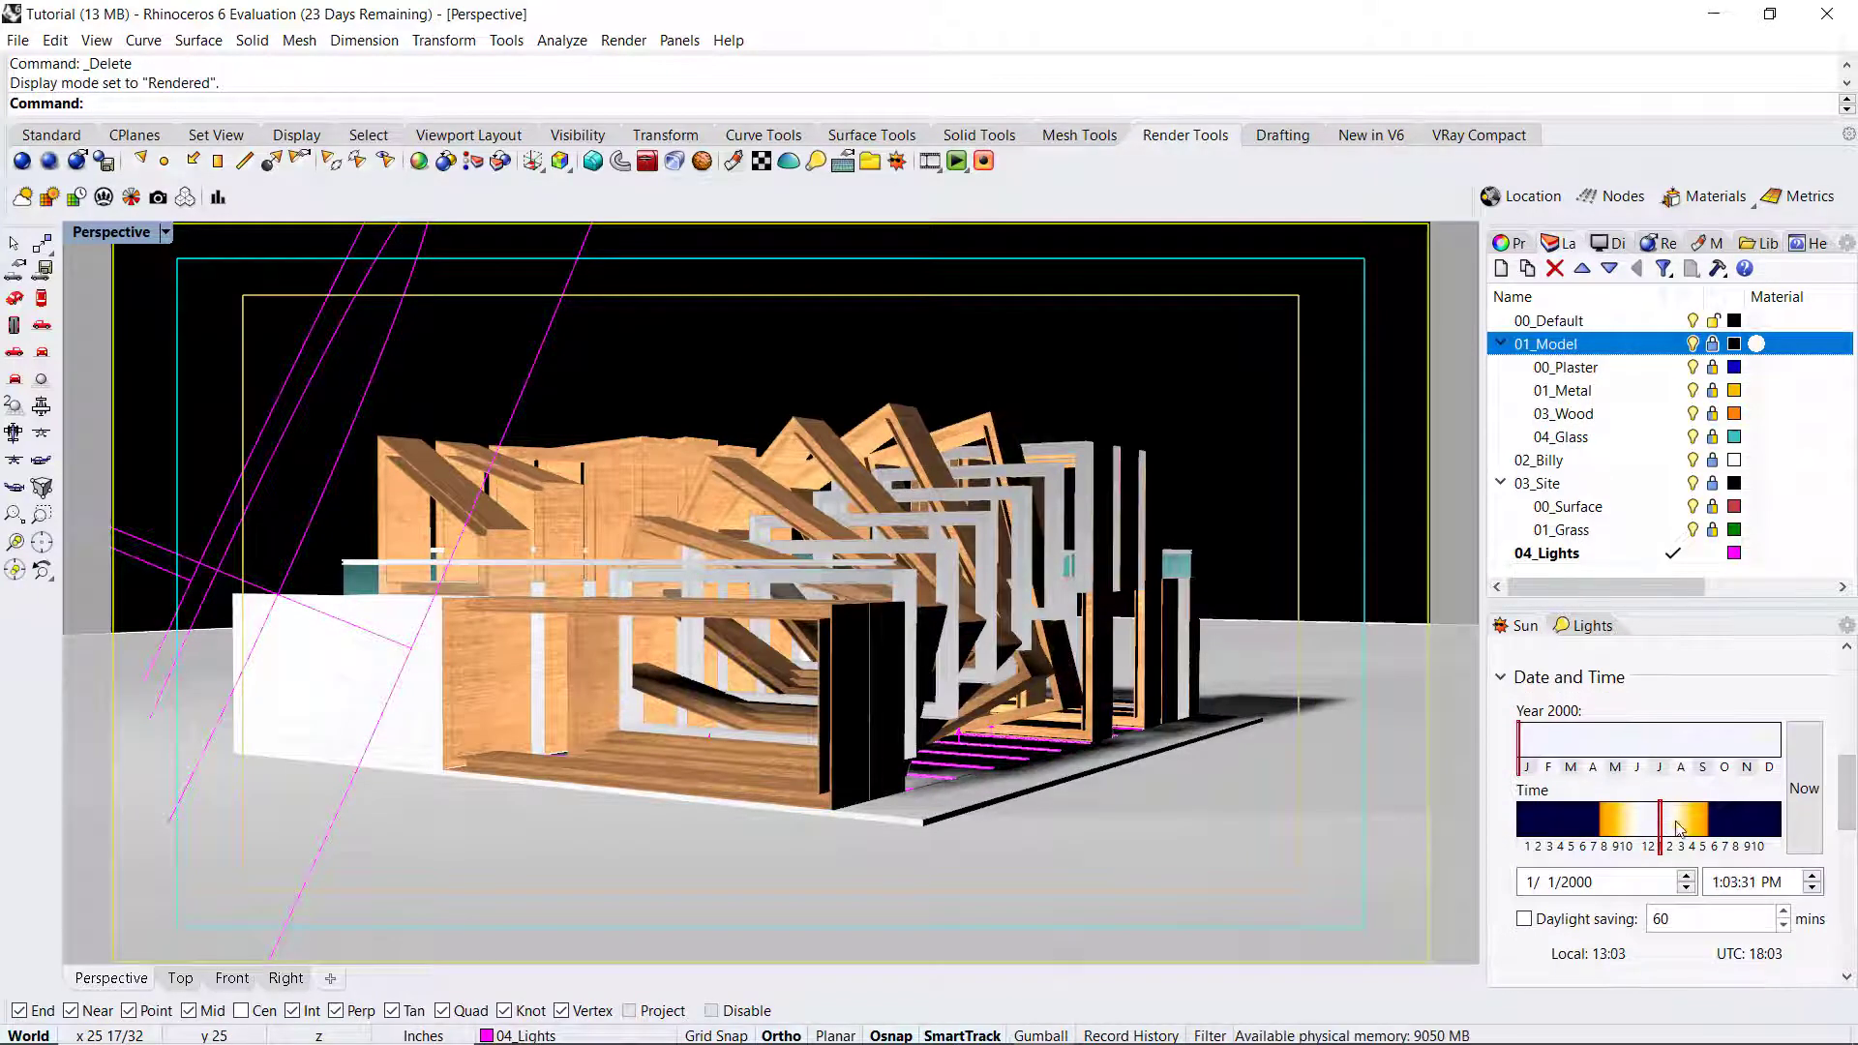
drag(1679, 827, 1756, 830)
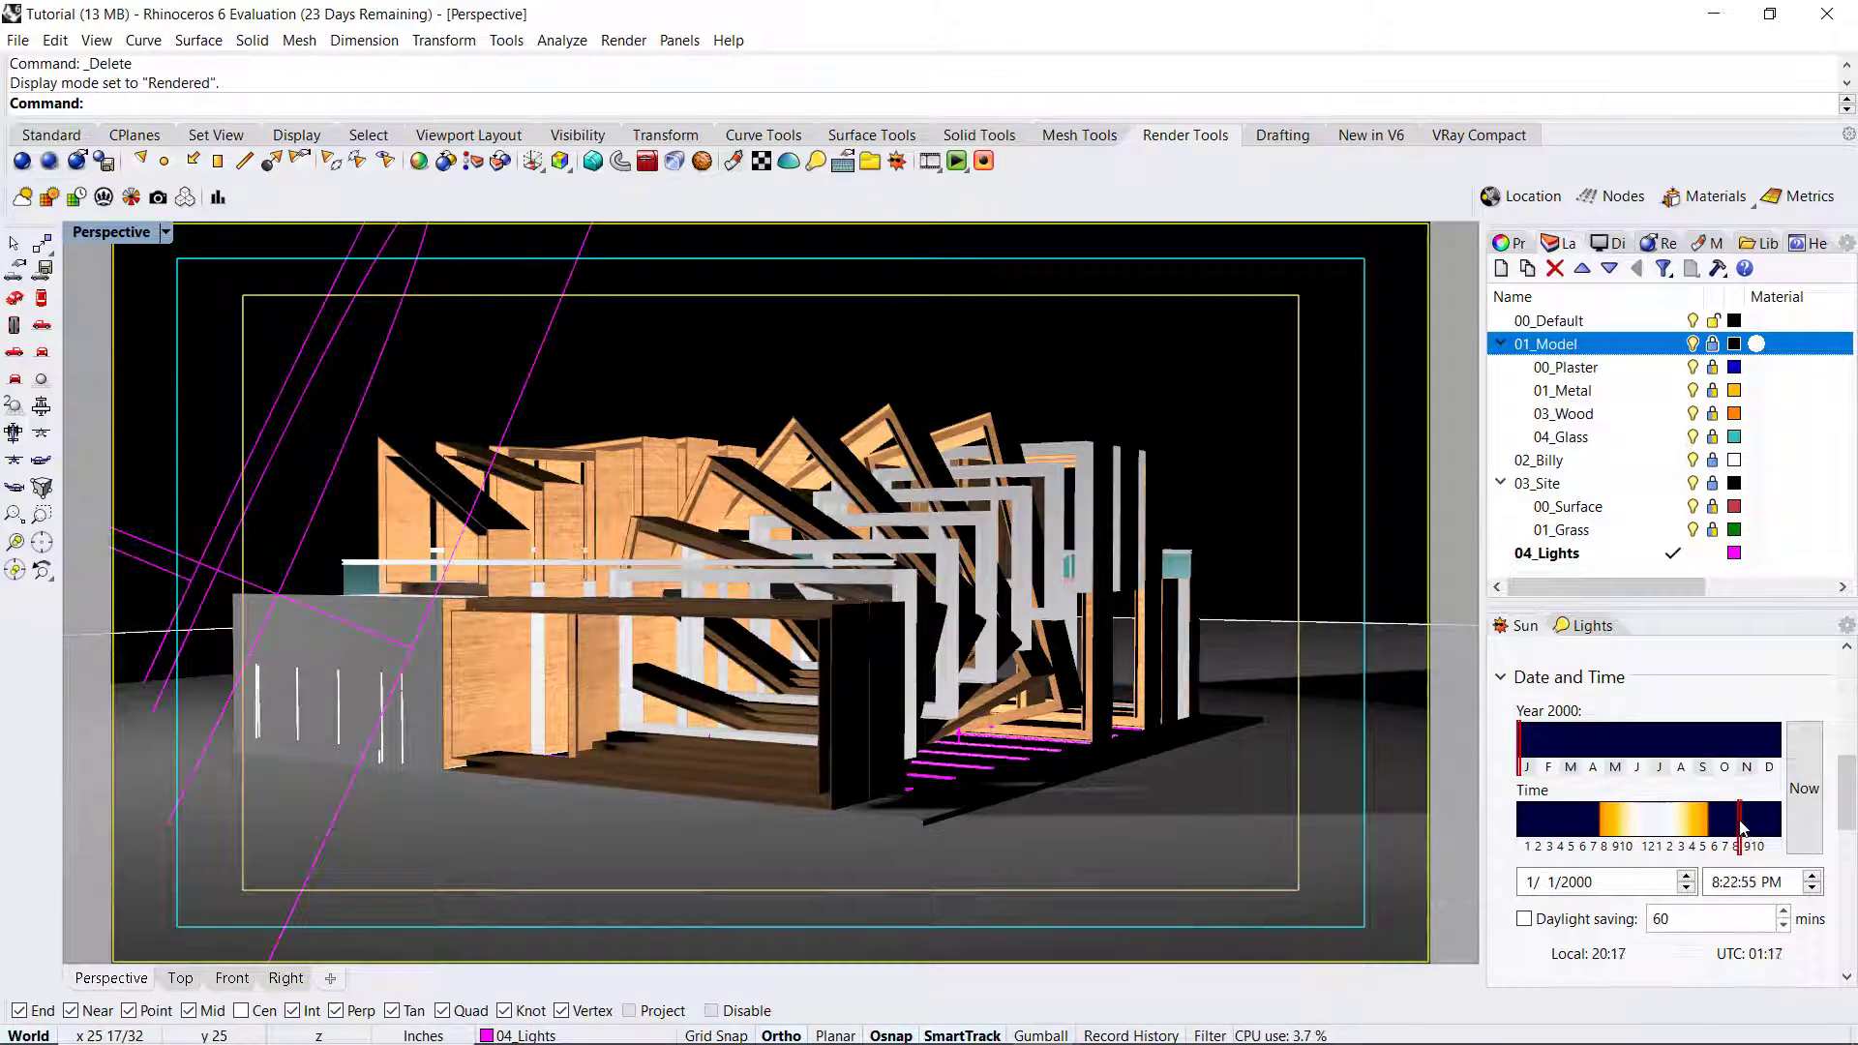
Step: Hide the spotlight aimed at the building with the Hide command
right_drag(1122, 629, 954, 634)
scroll(835, 571, down, 3)
right_drag(645, 598, 735, 580)
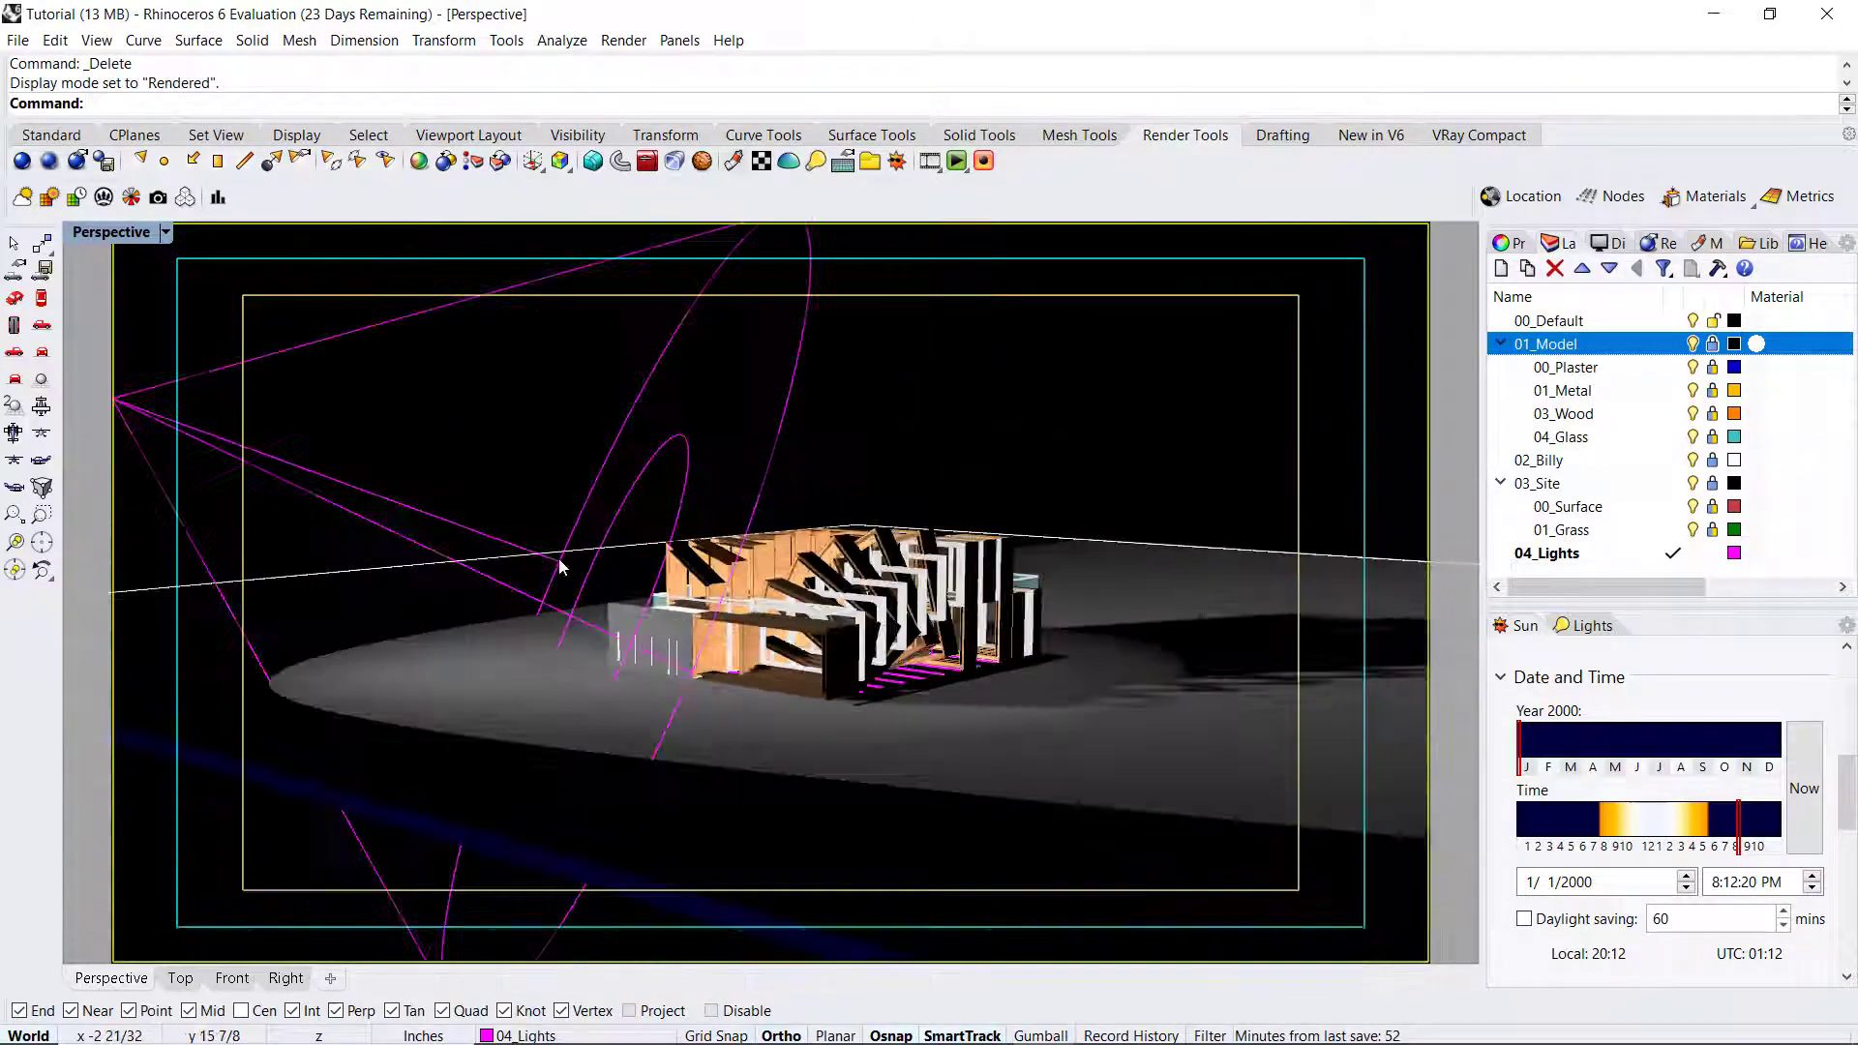
click(339, 487)
text(Hi)
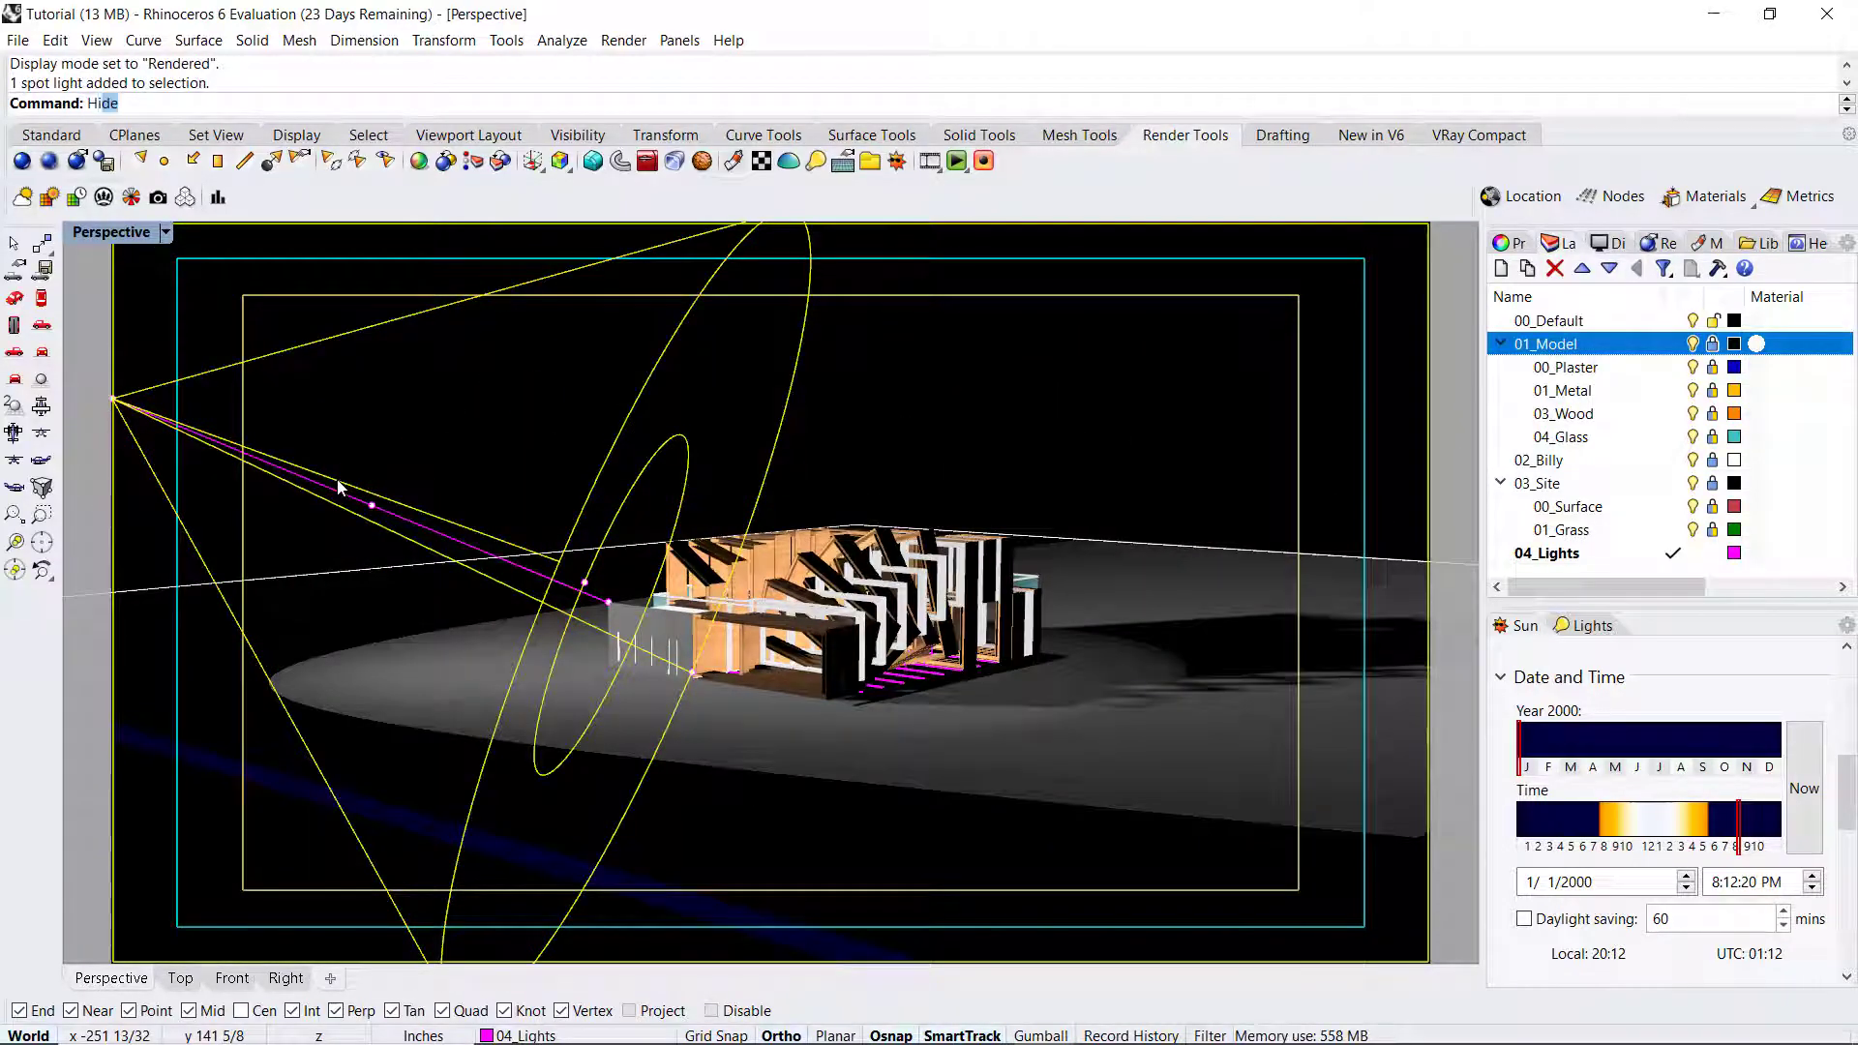
text(de)
key(Return)
Step: Frame the whole building centrally within the safe frame and save the view as a named view called Render
scroll(842, 639, up, 6)
mouse_move(851, 668)
right_down()
mouse_move(972, 706)
mouse_move(801, 738)
mouse_move(758, 684)
mouse_move(610, 618)
mouse_move(565, 630)
mouse_move(850, 661)
right_up()
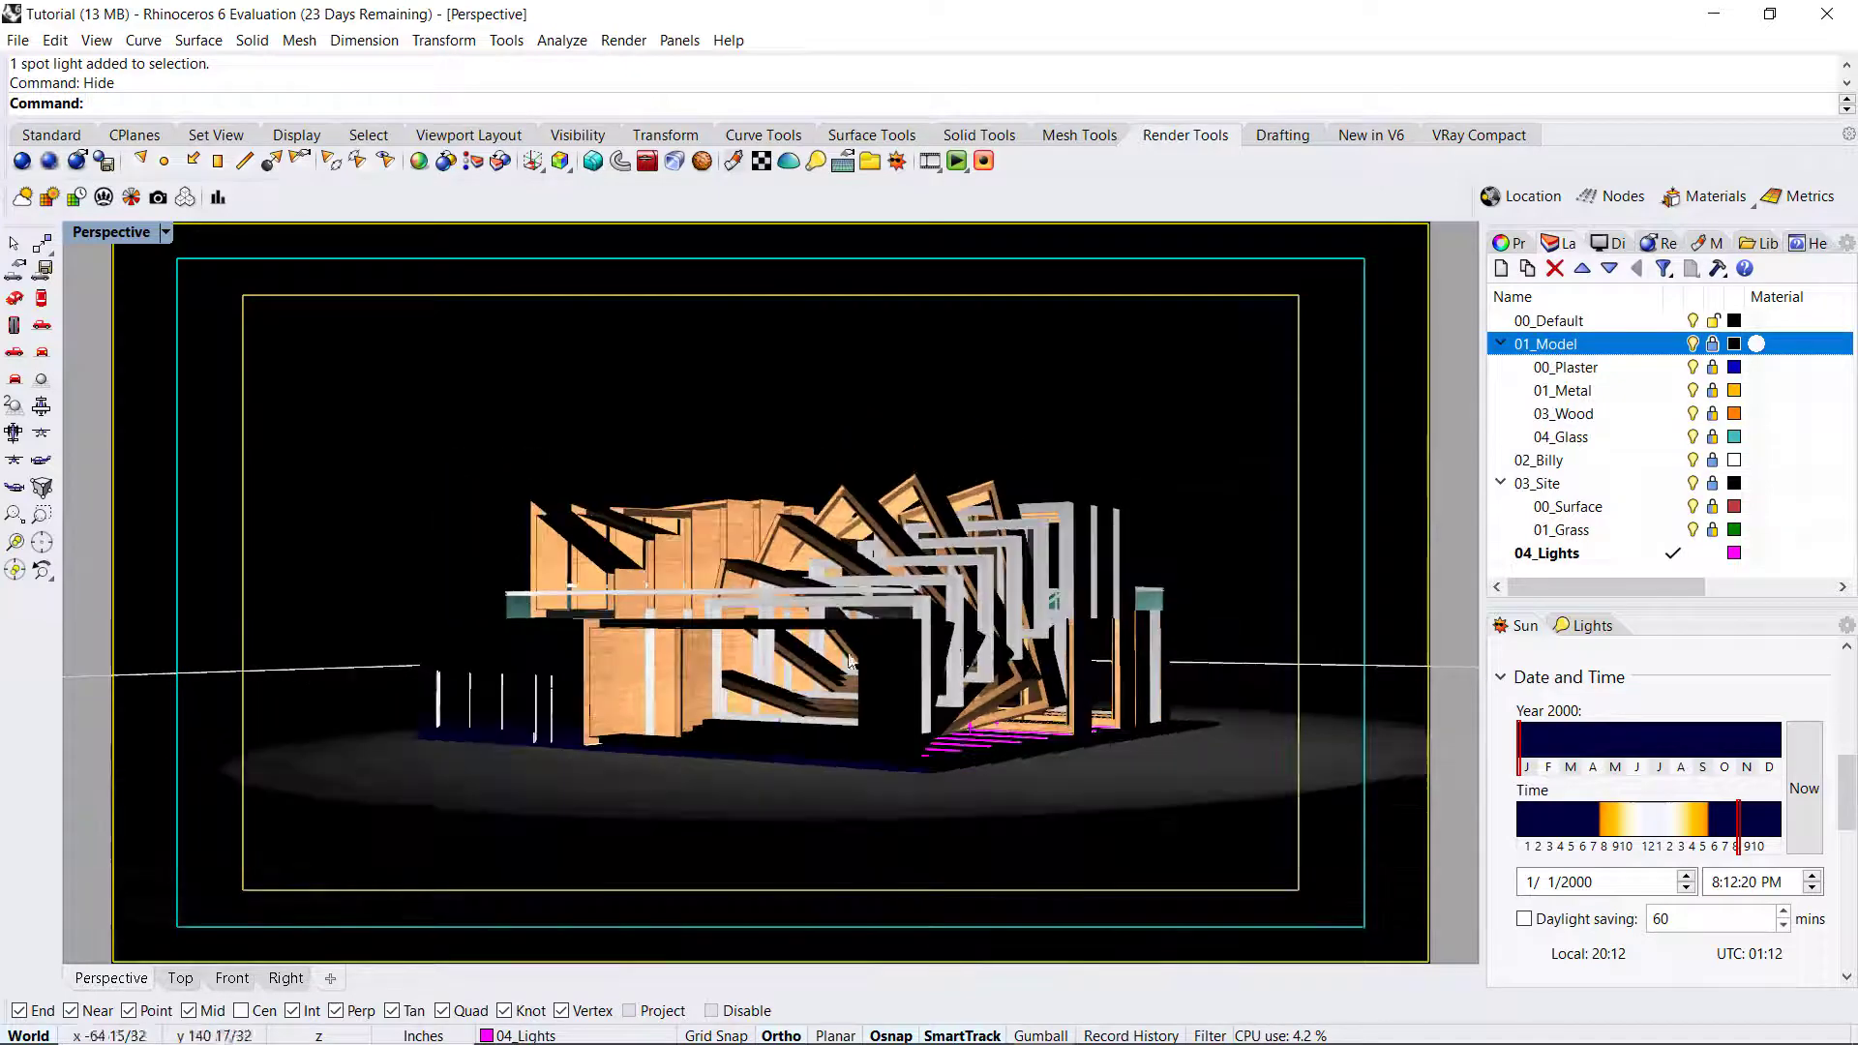
scroll(852, 662, up, 2)
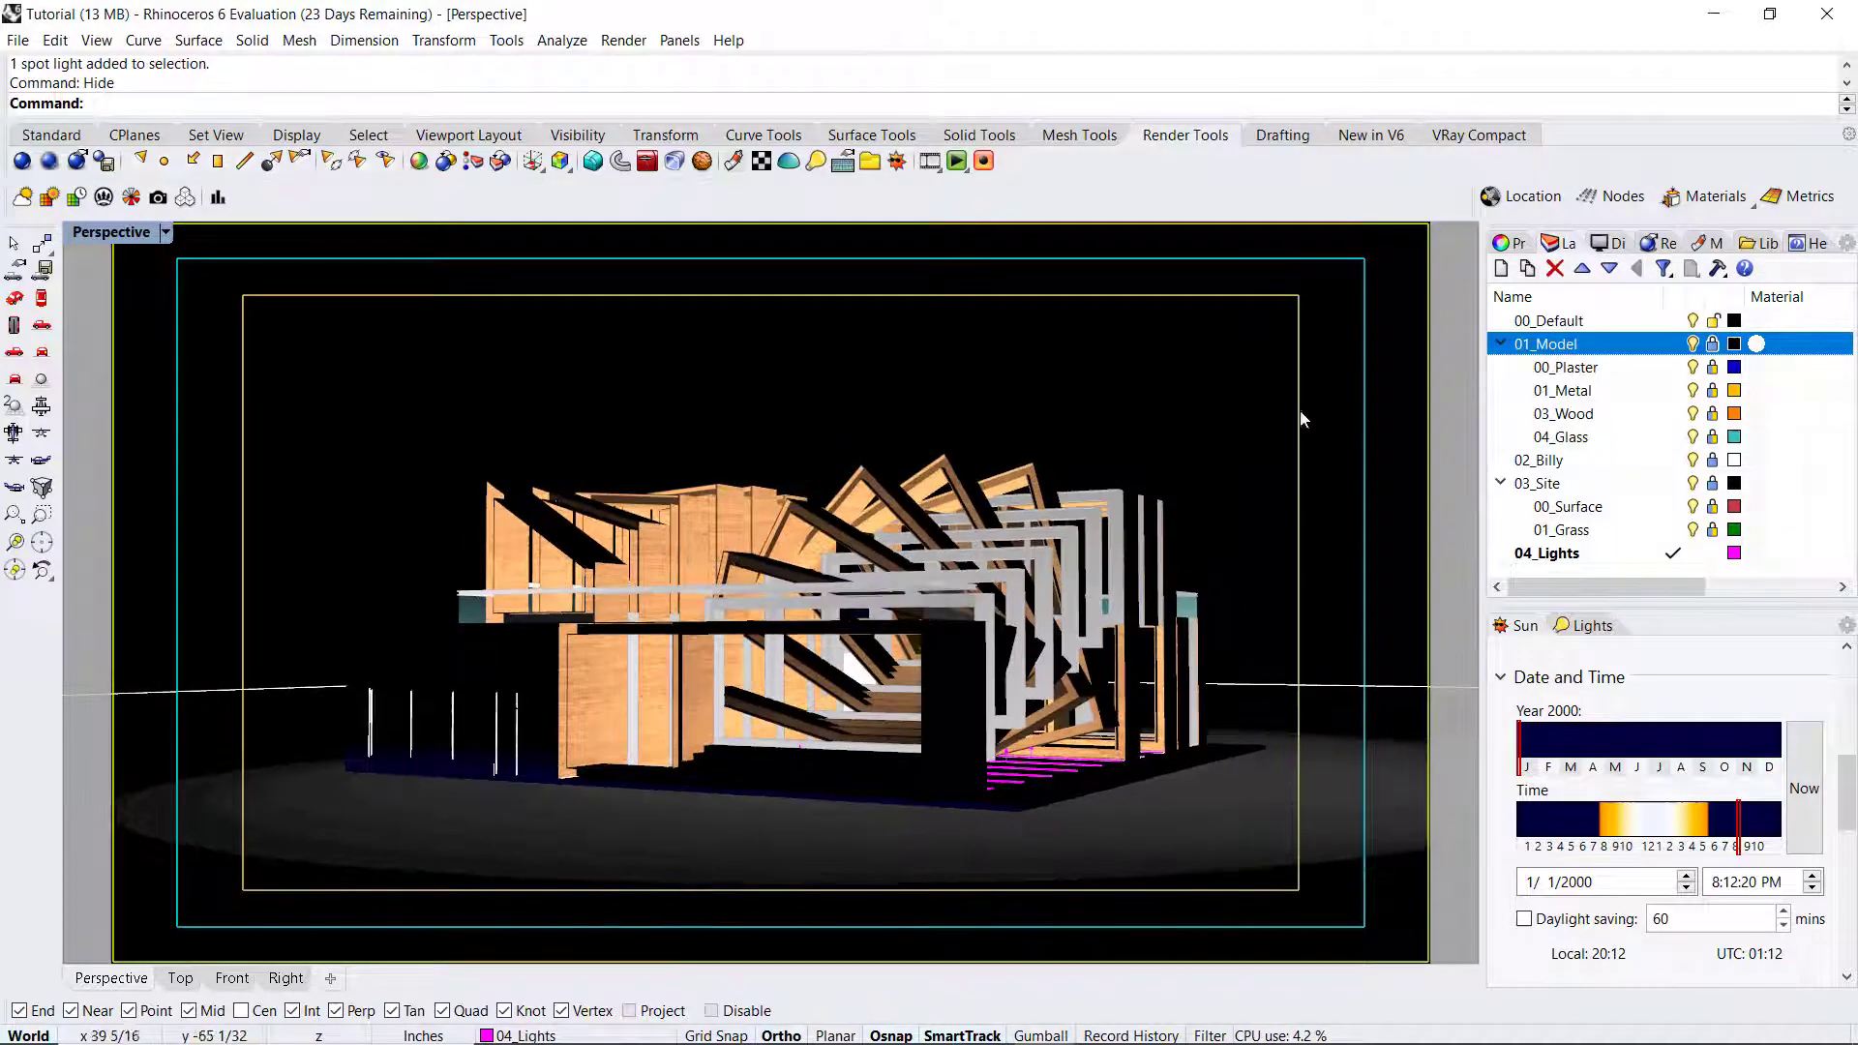
click(1507, 243)
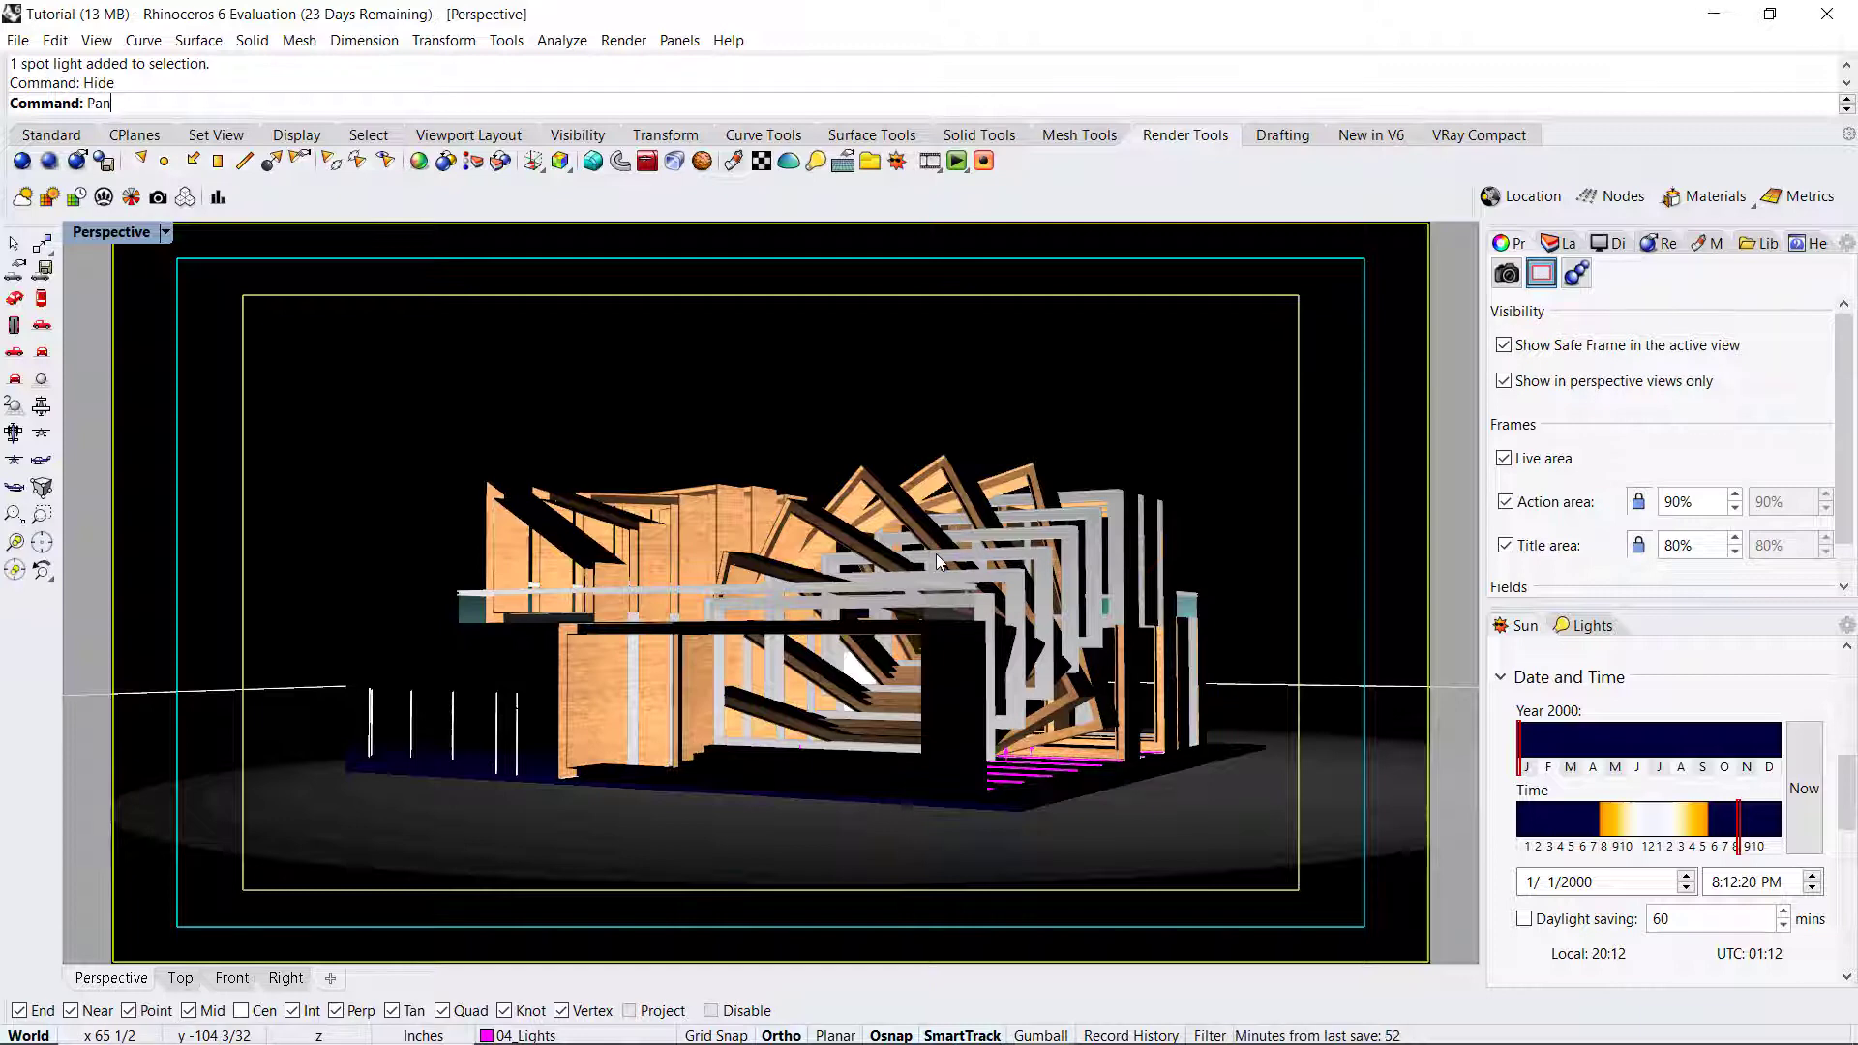
key(Return)
drag(937, 554, 934, 547)
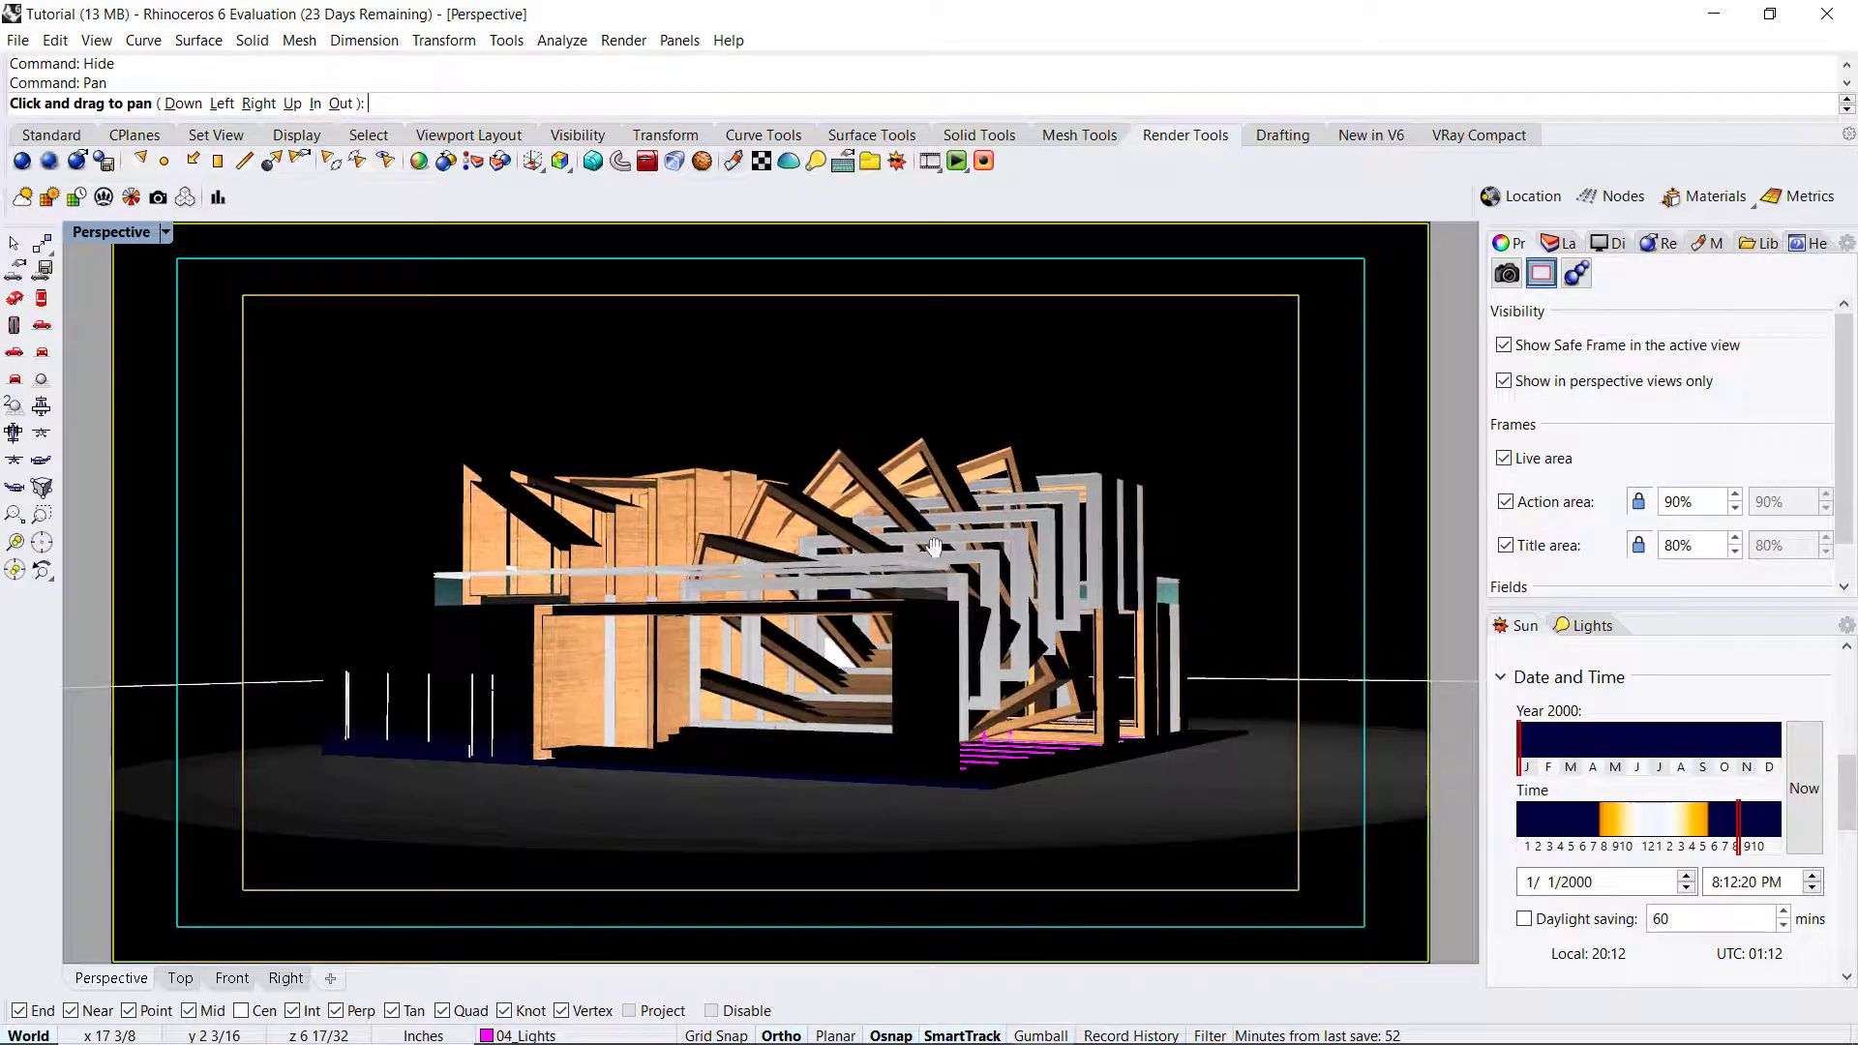
key(Return)
click(165, 233)
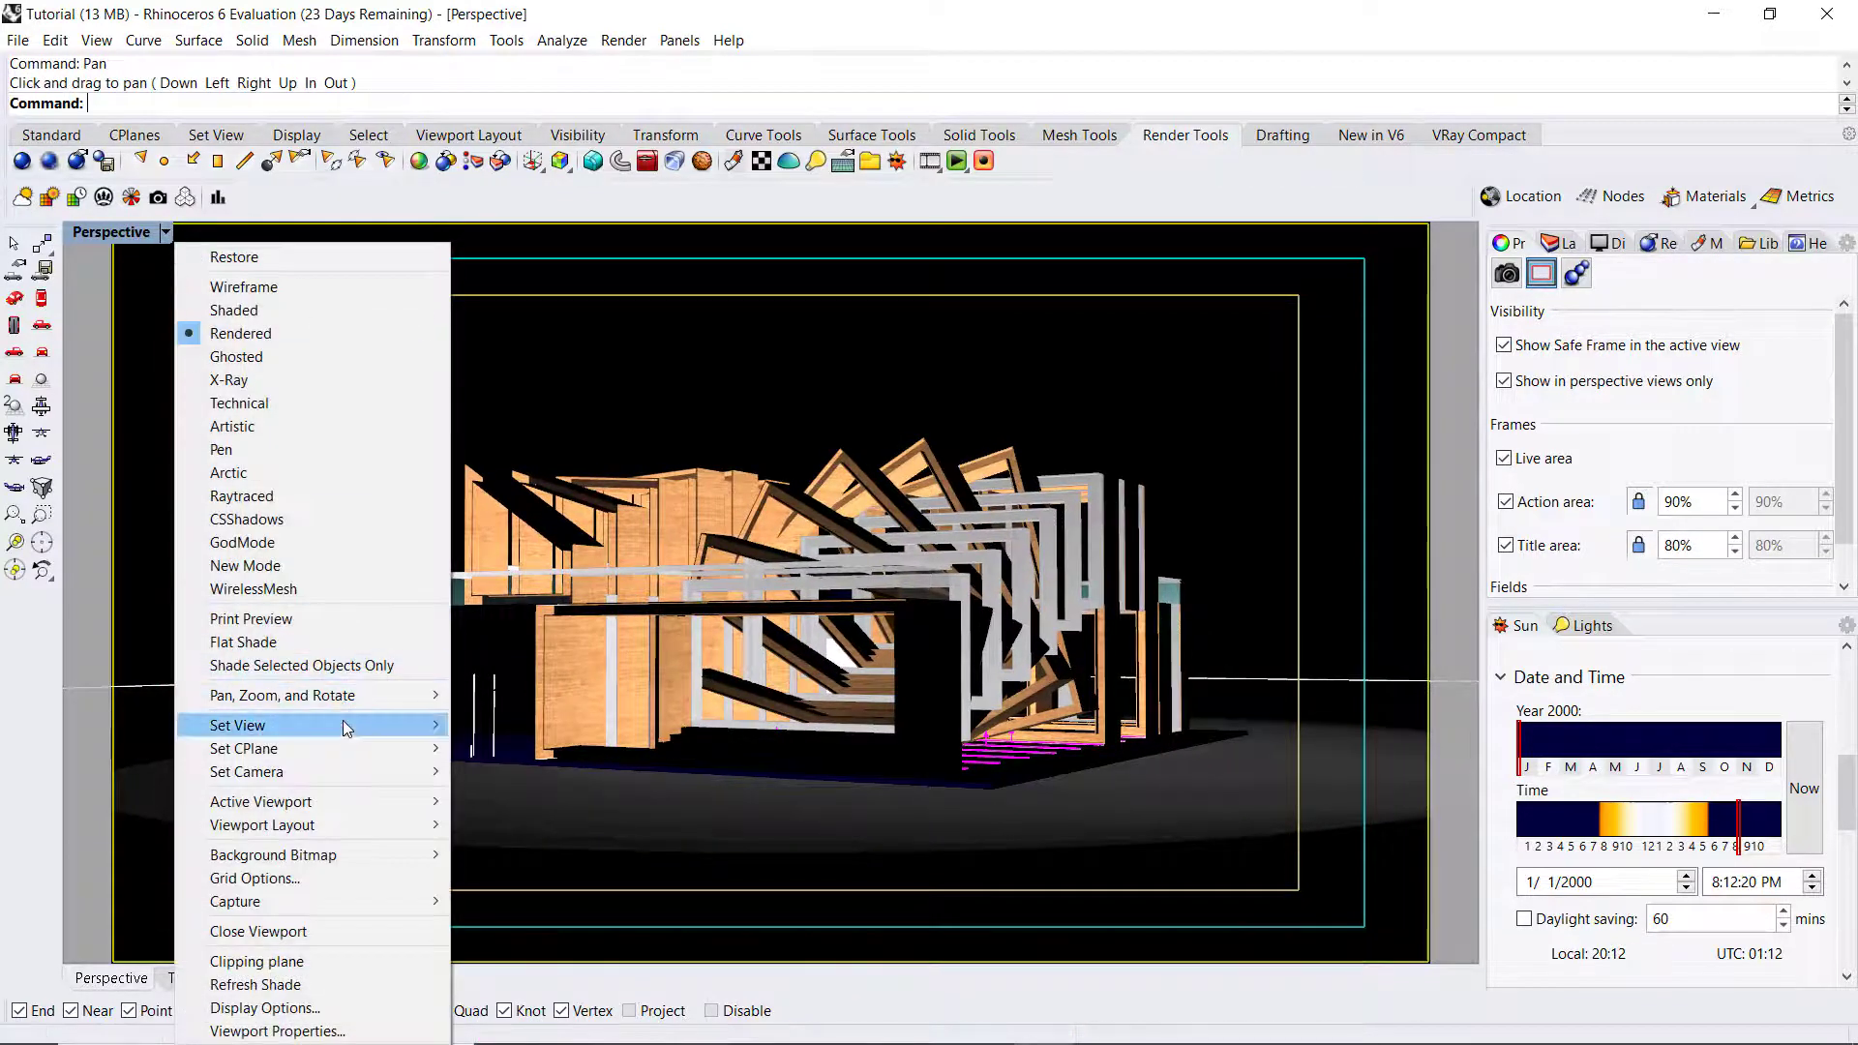
mouse_move(342, 725)
click(513, 1005)
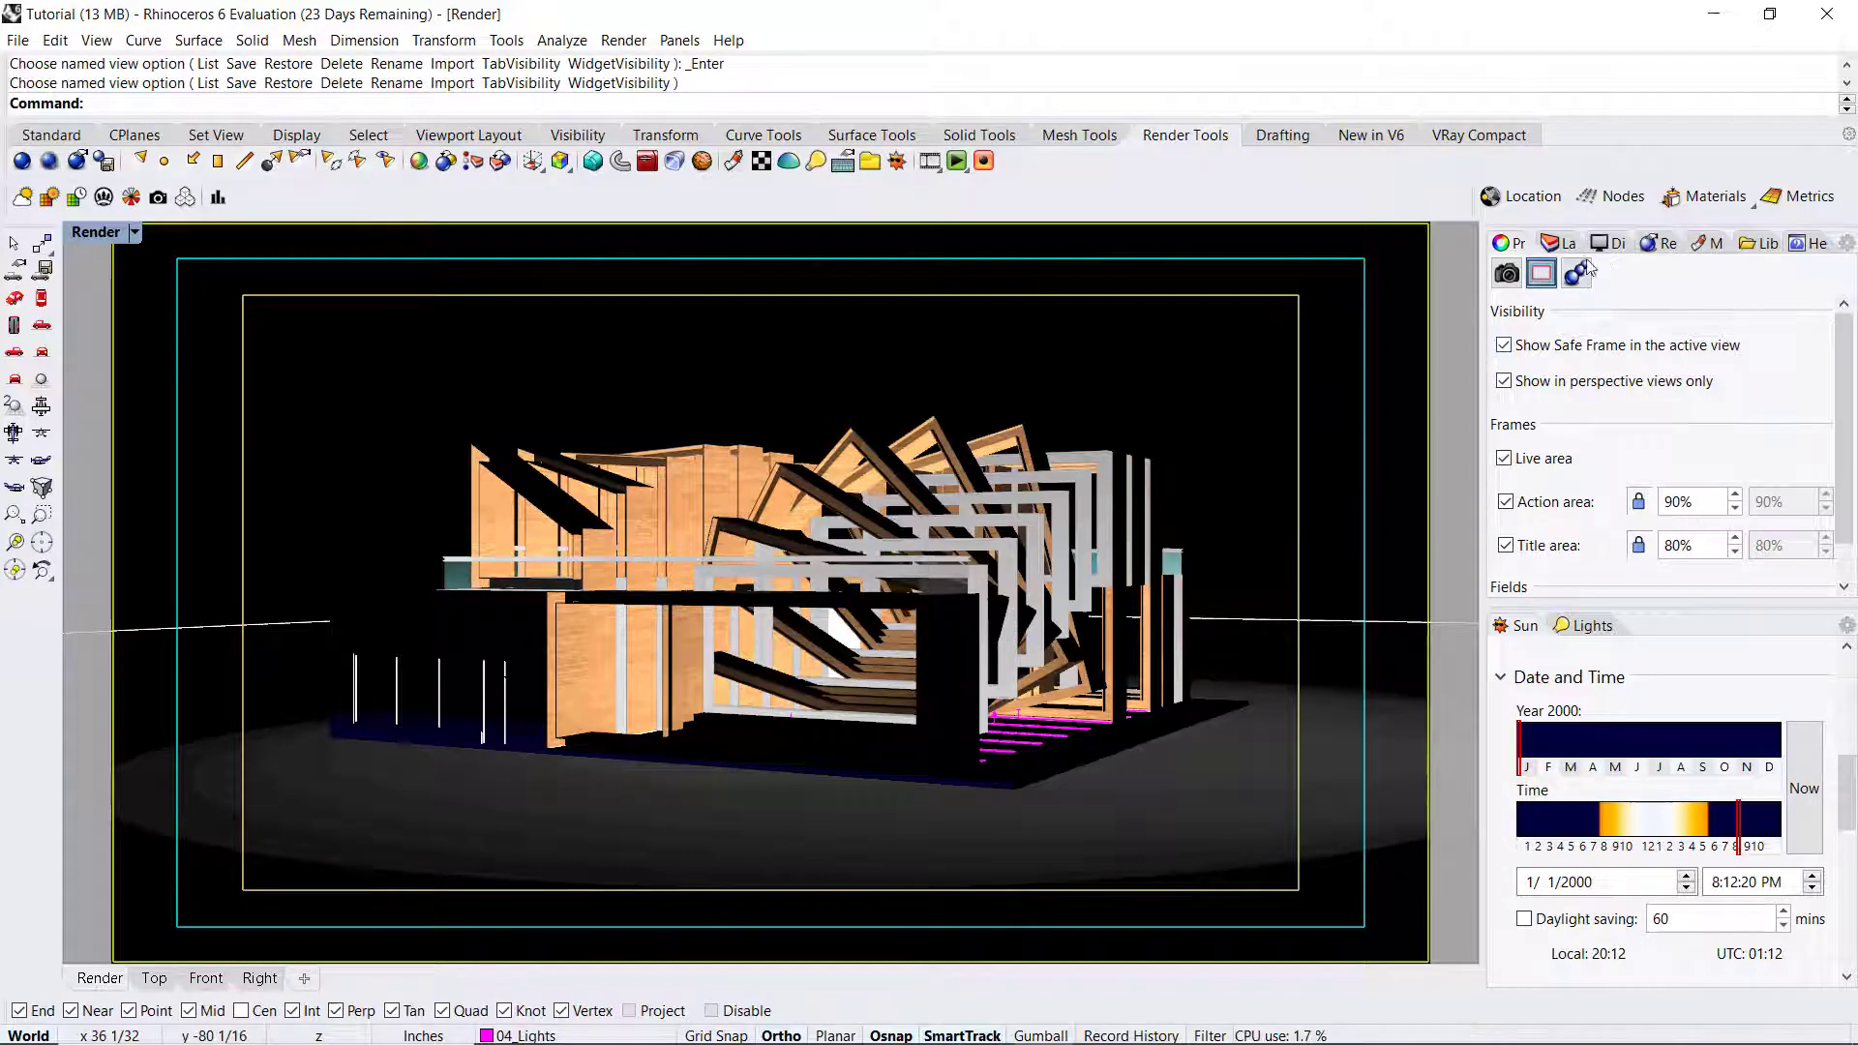
Step: Set the rendering resolution to 300 DPI and the quality to Low quality
click(1611, 246)
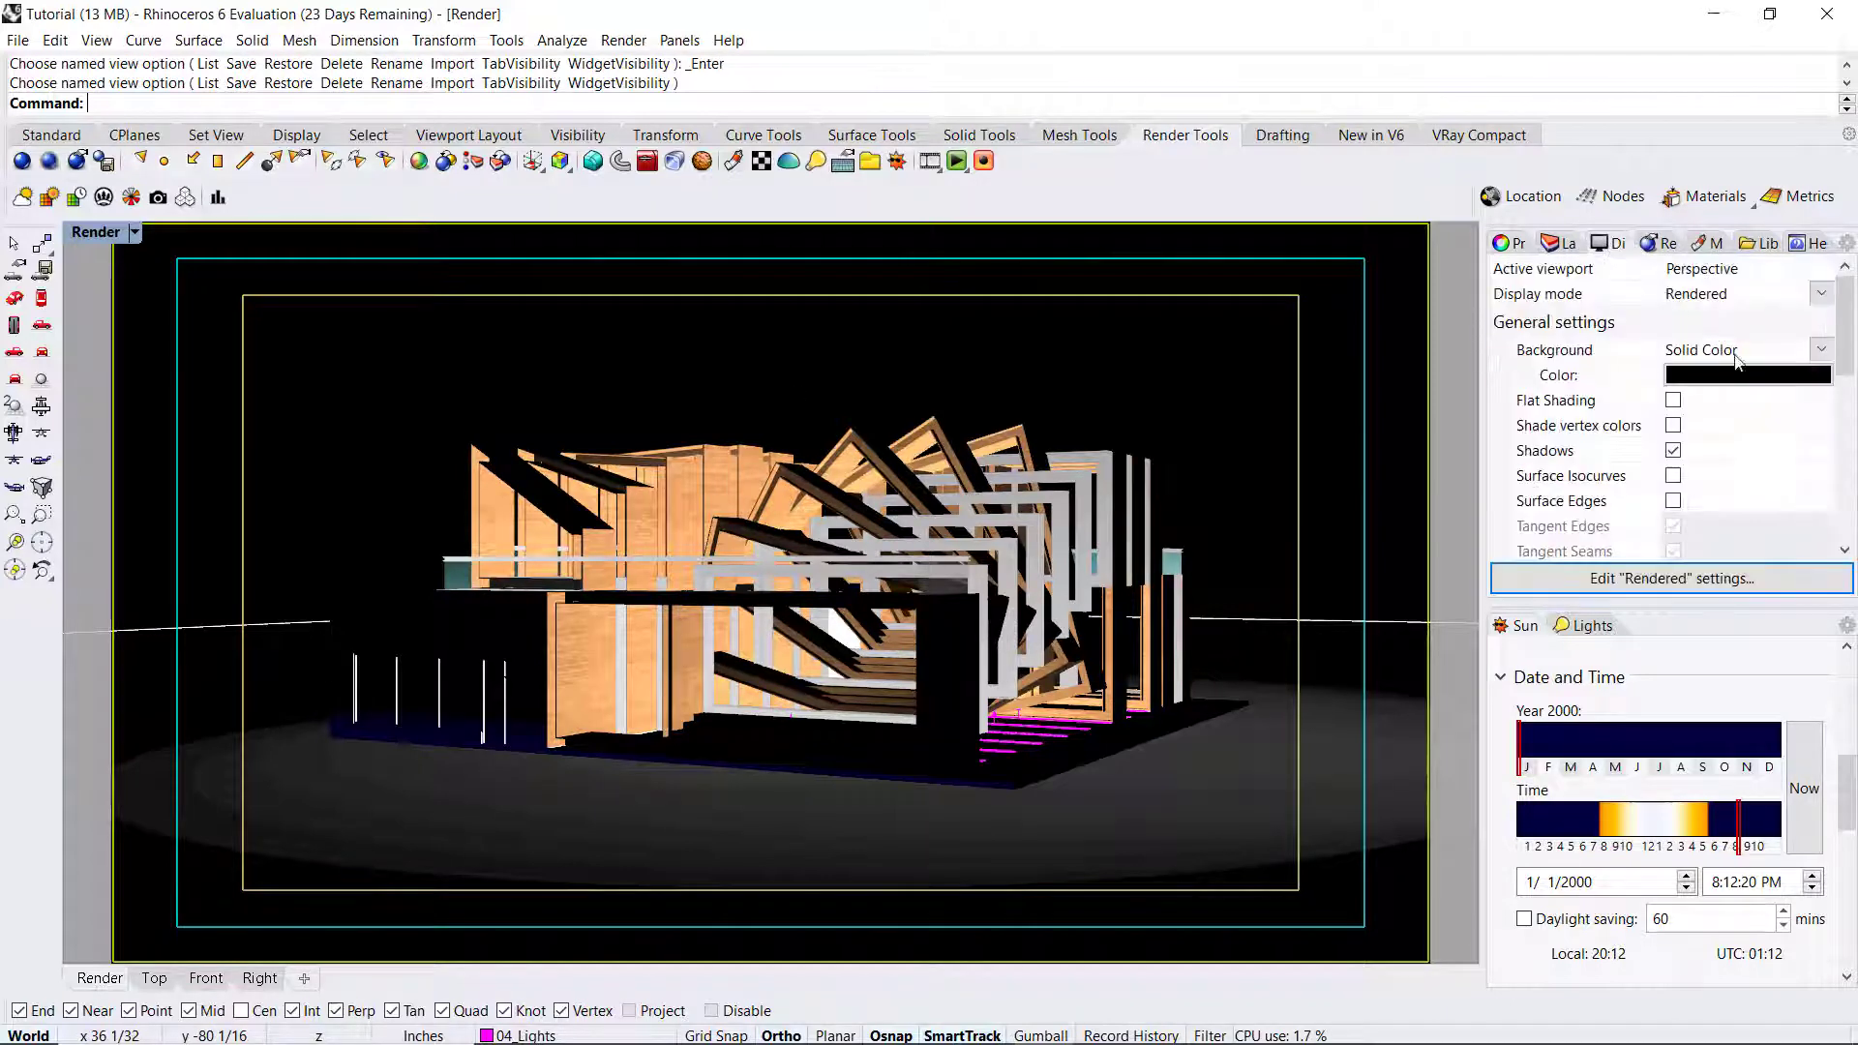
click(1664, 246)
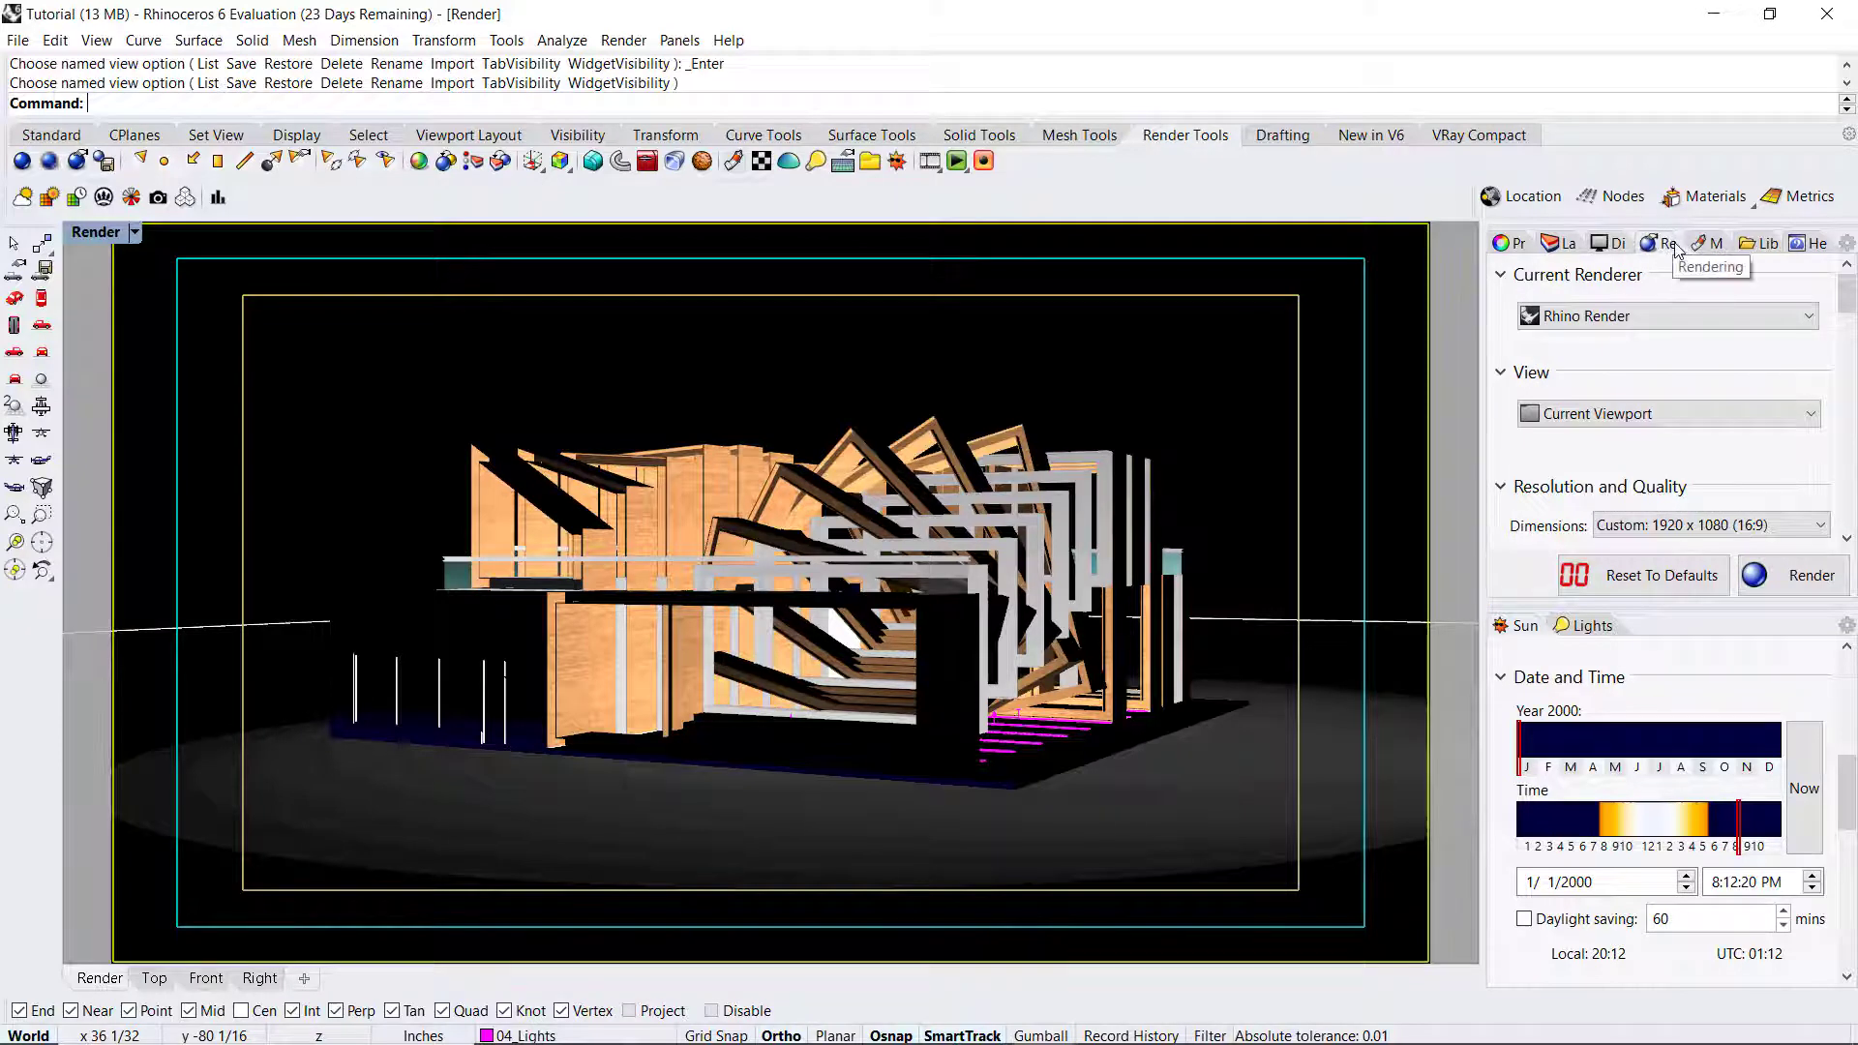
scroll(1587, 435, down, 3)
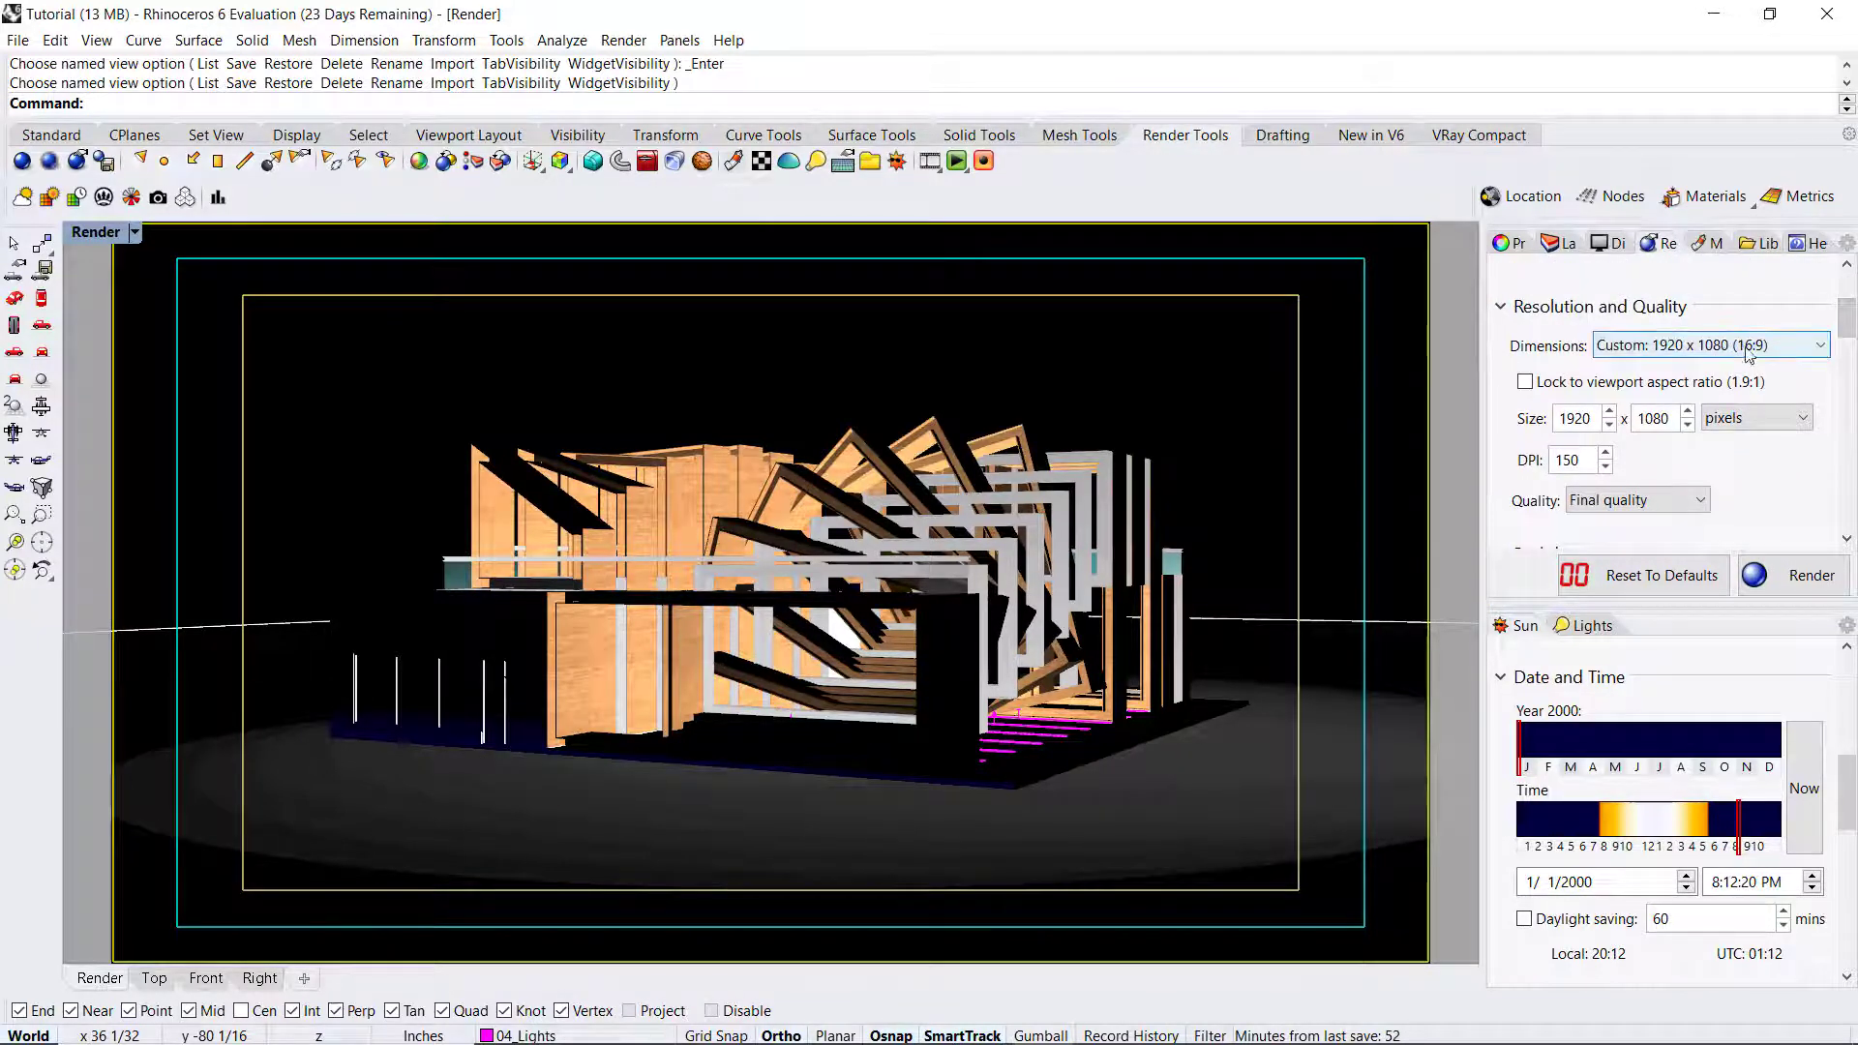
click(1820, 344)
click(1820, 344)
scroll(1595, 407, down, 1)
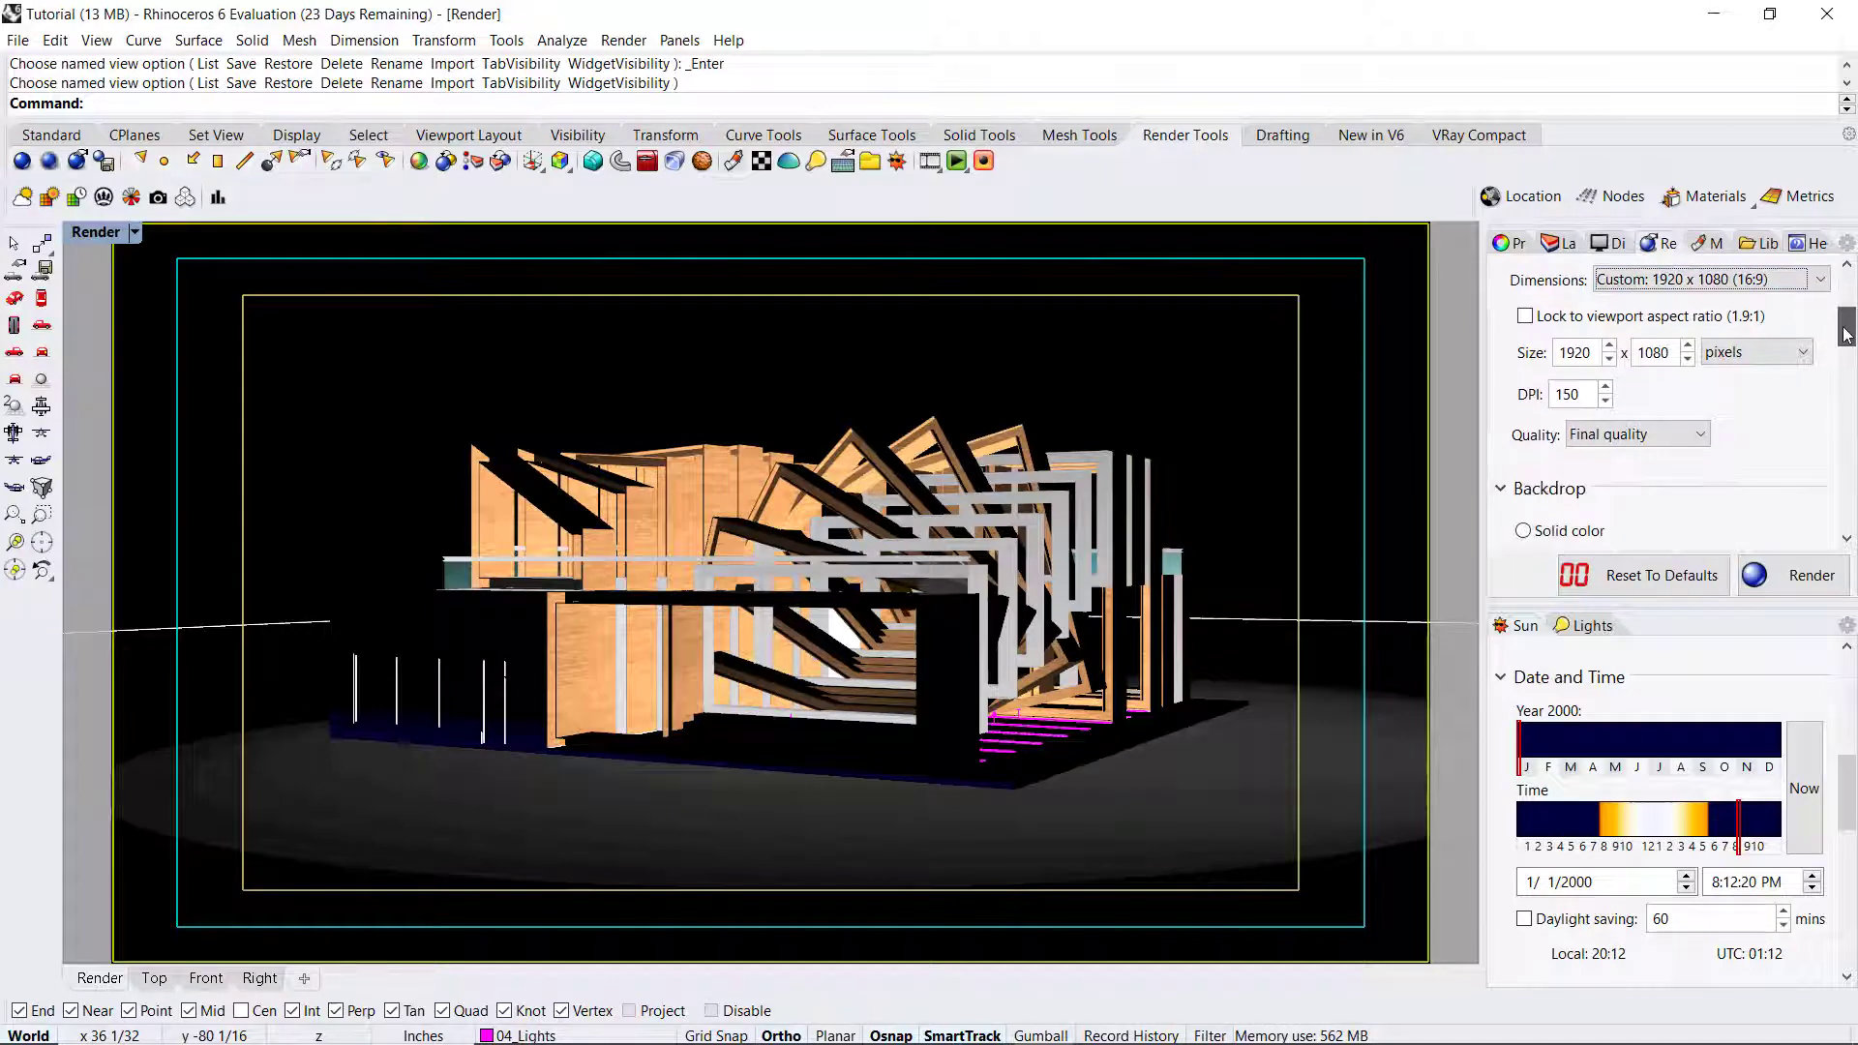
double_click(1587, 394)
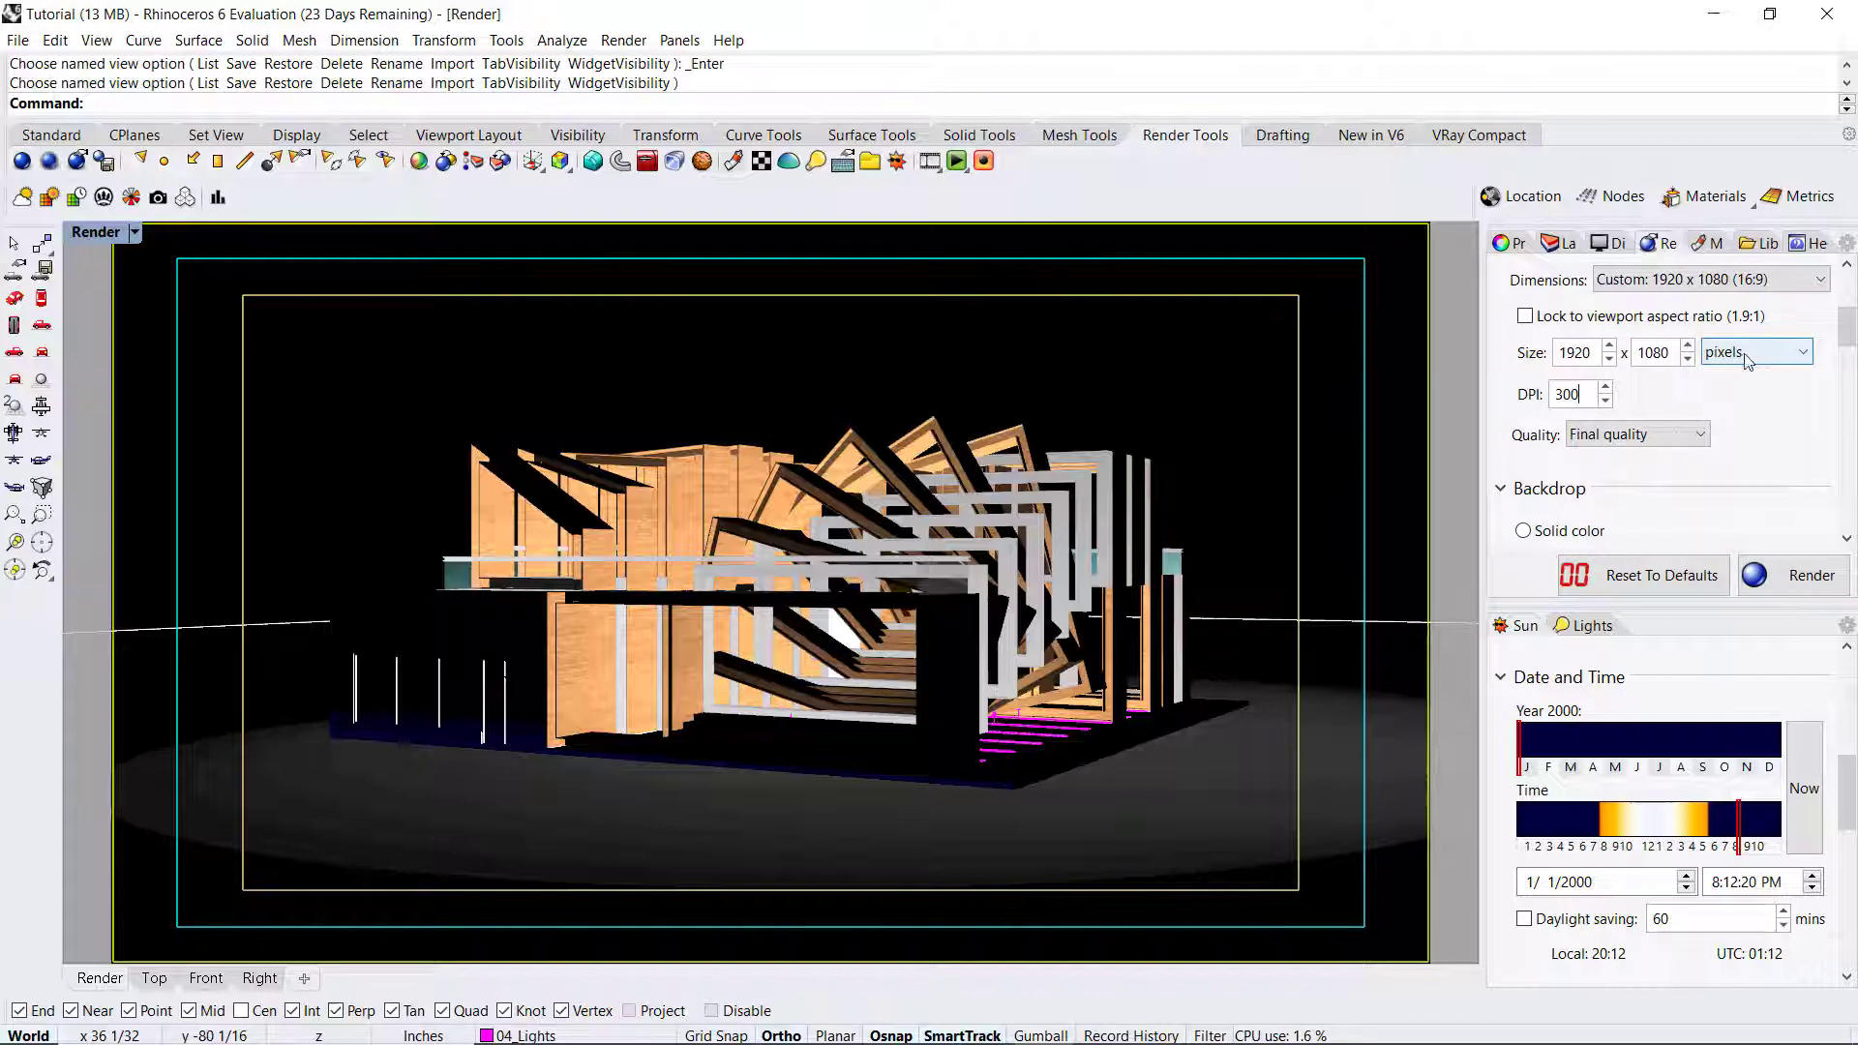
click(1666, 435)
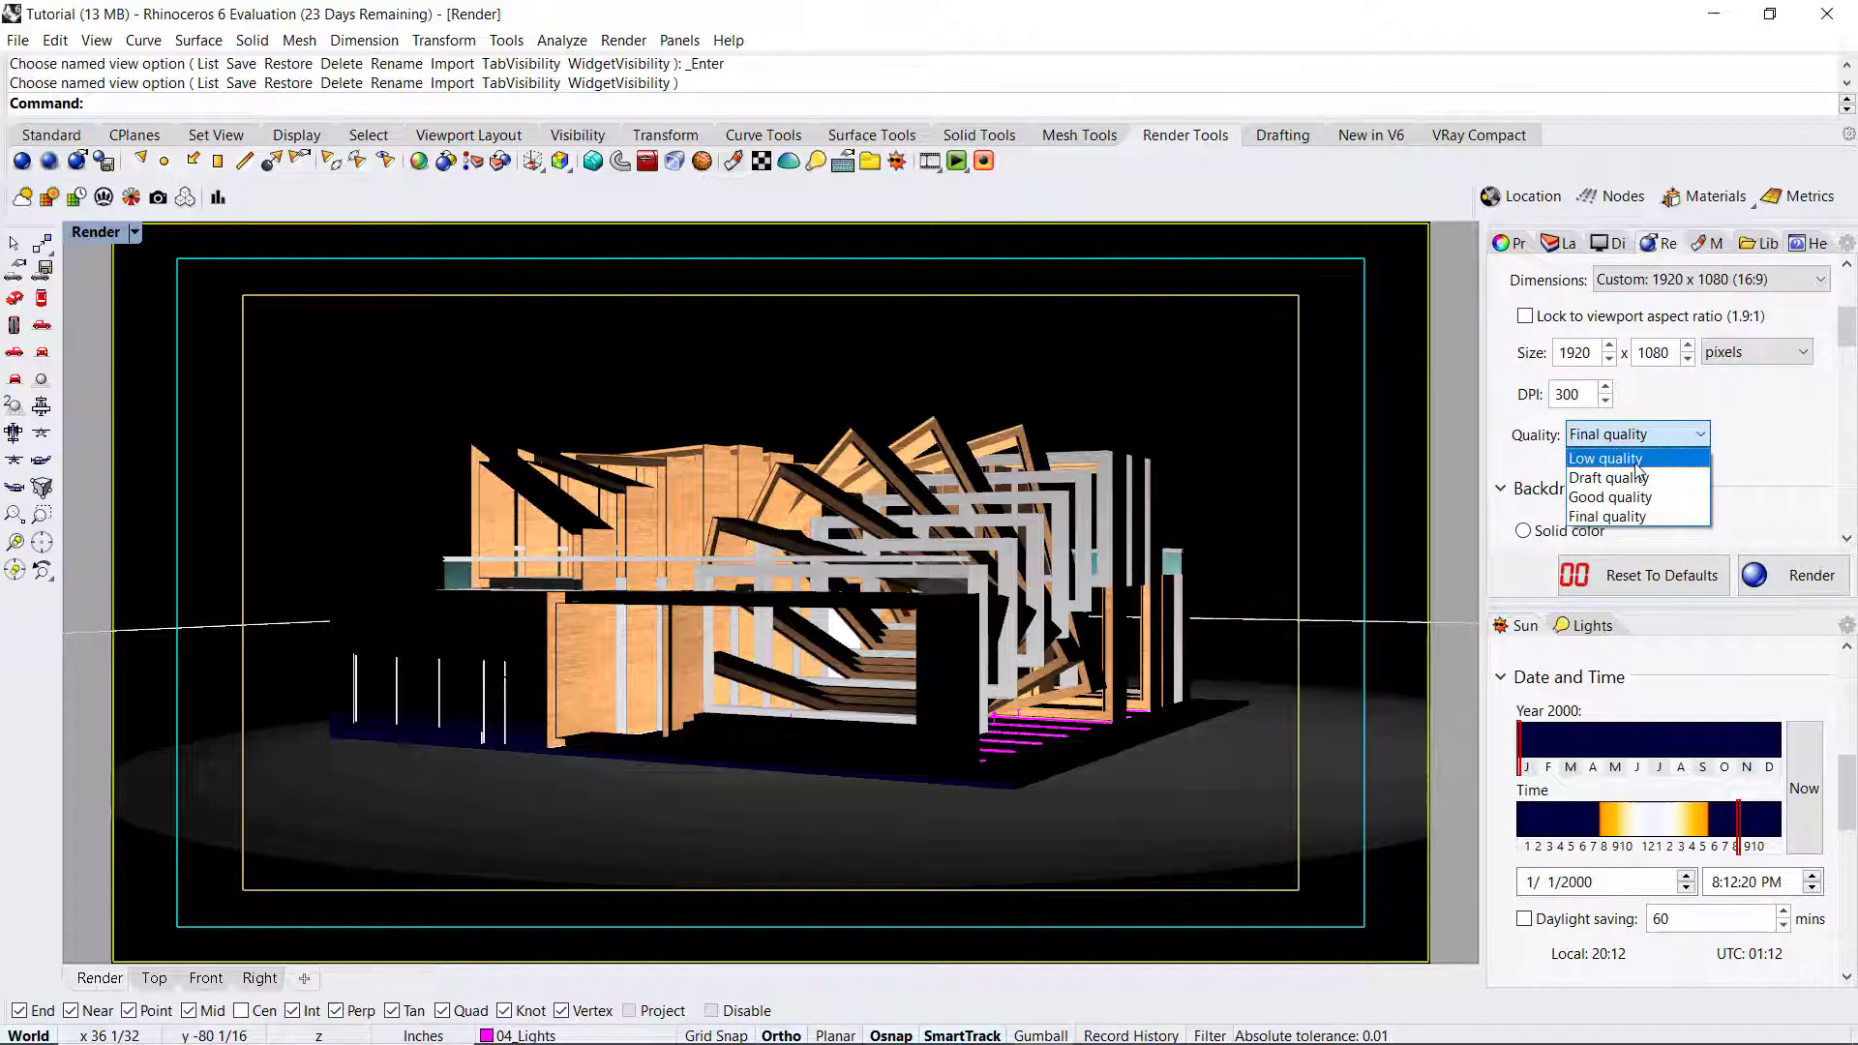
click(1631, 459)
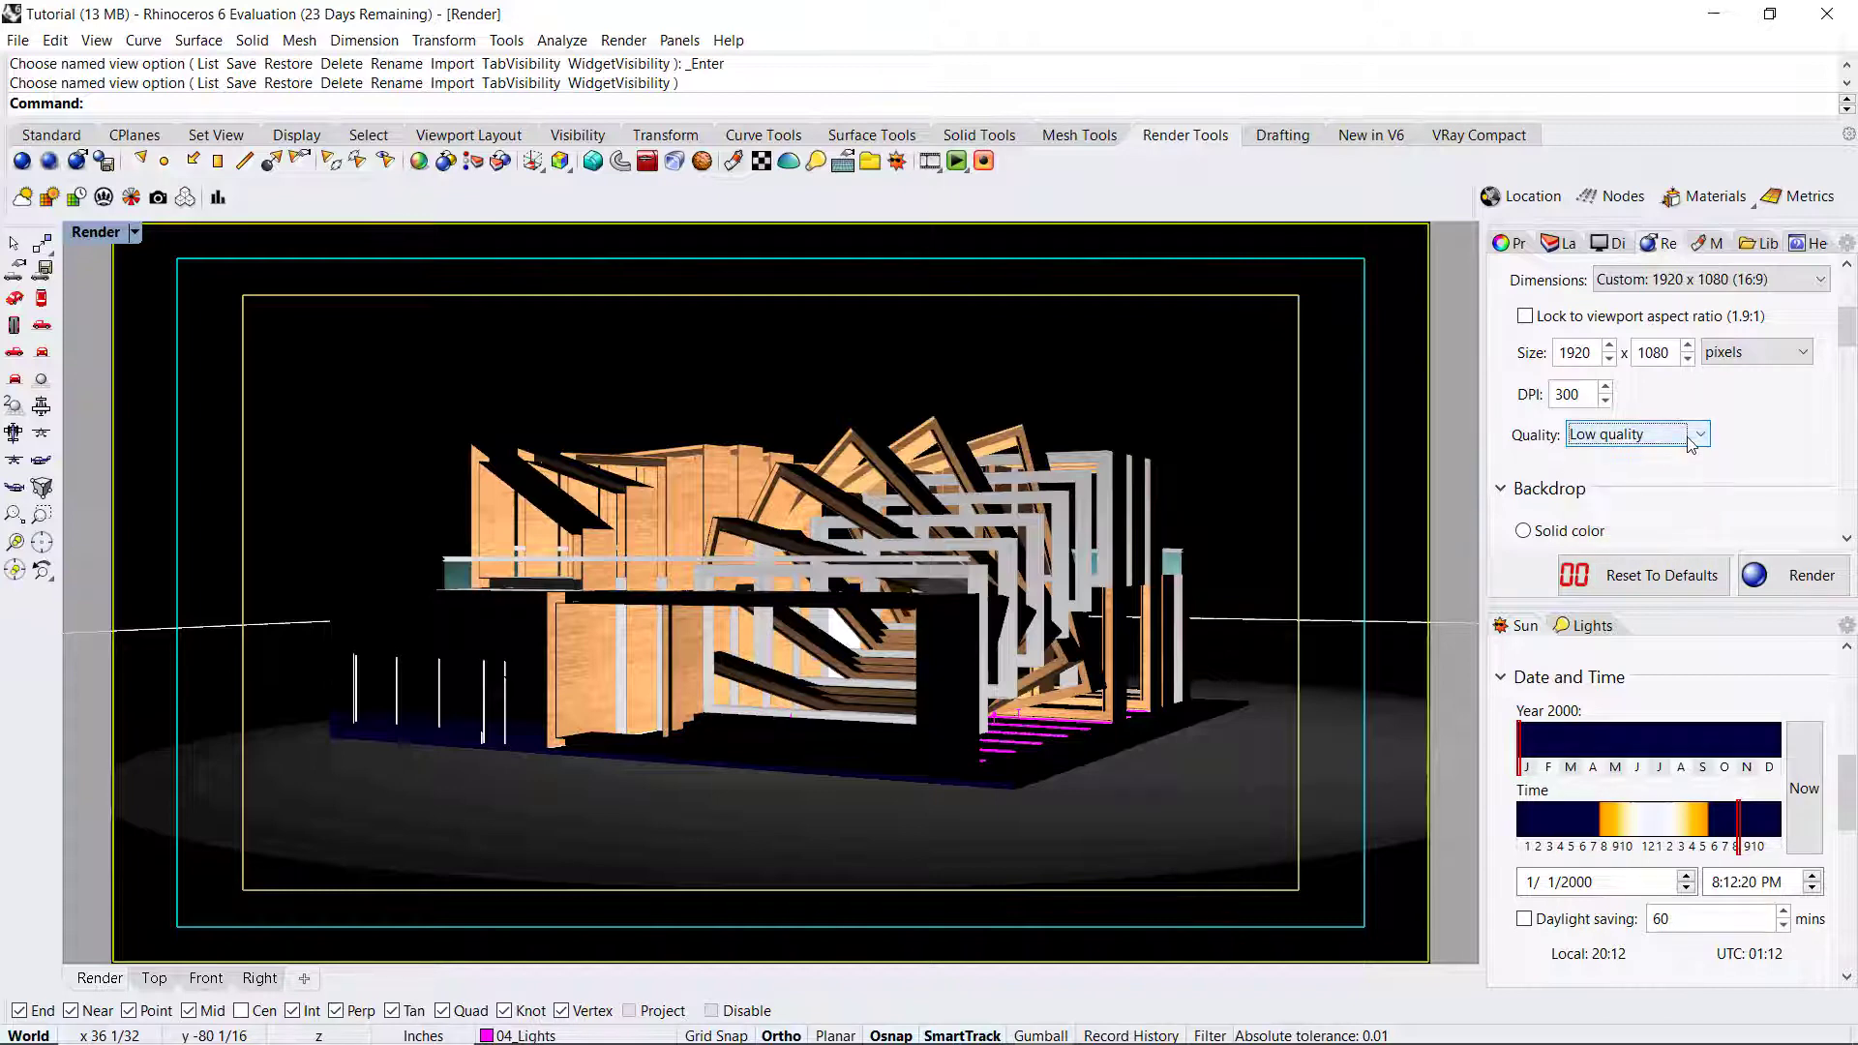
drag(1851, 336, 1841, 282)
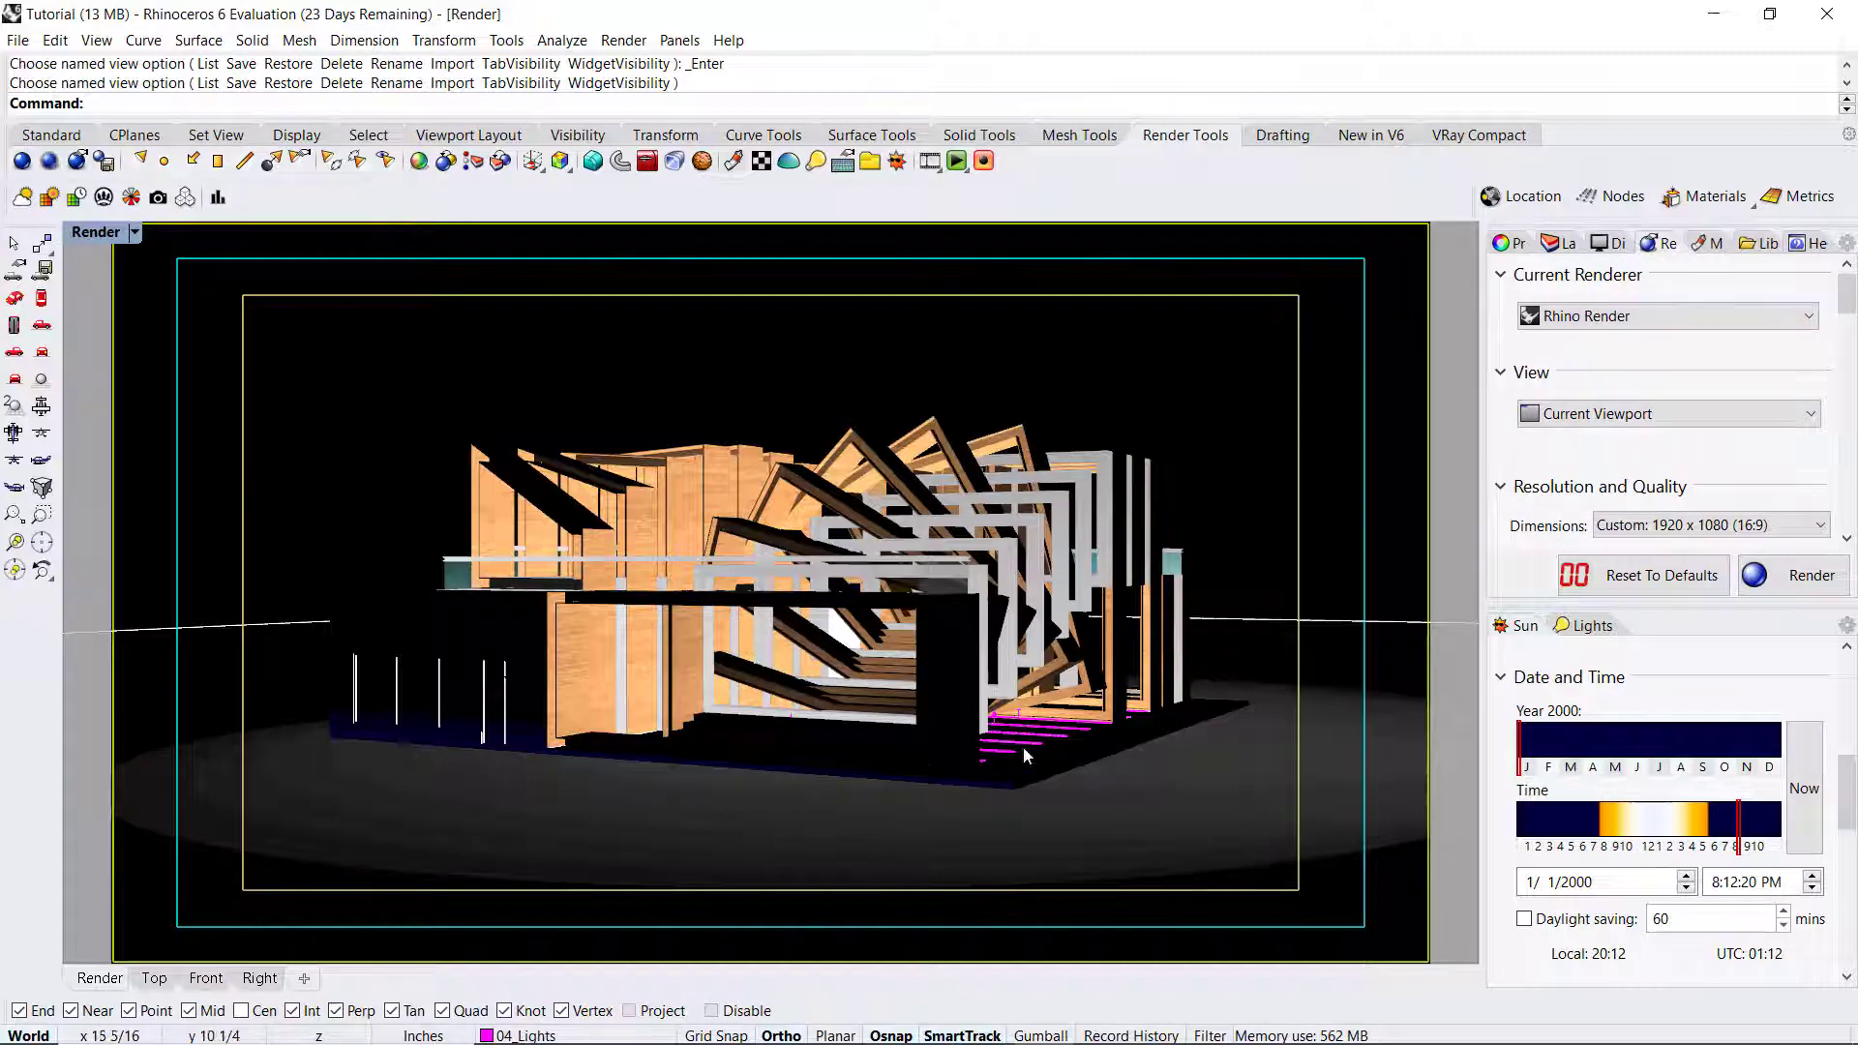
click(1018, 717)
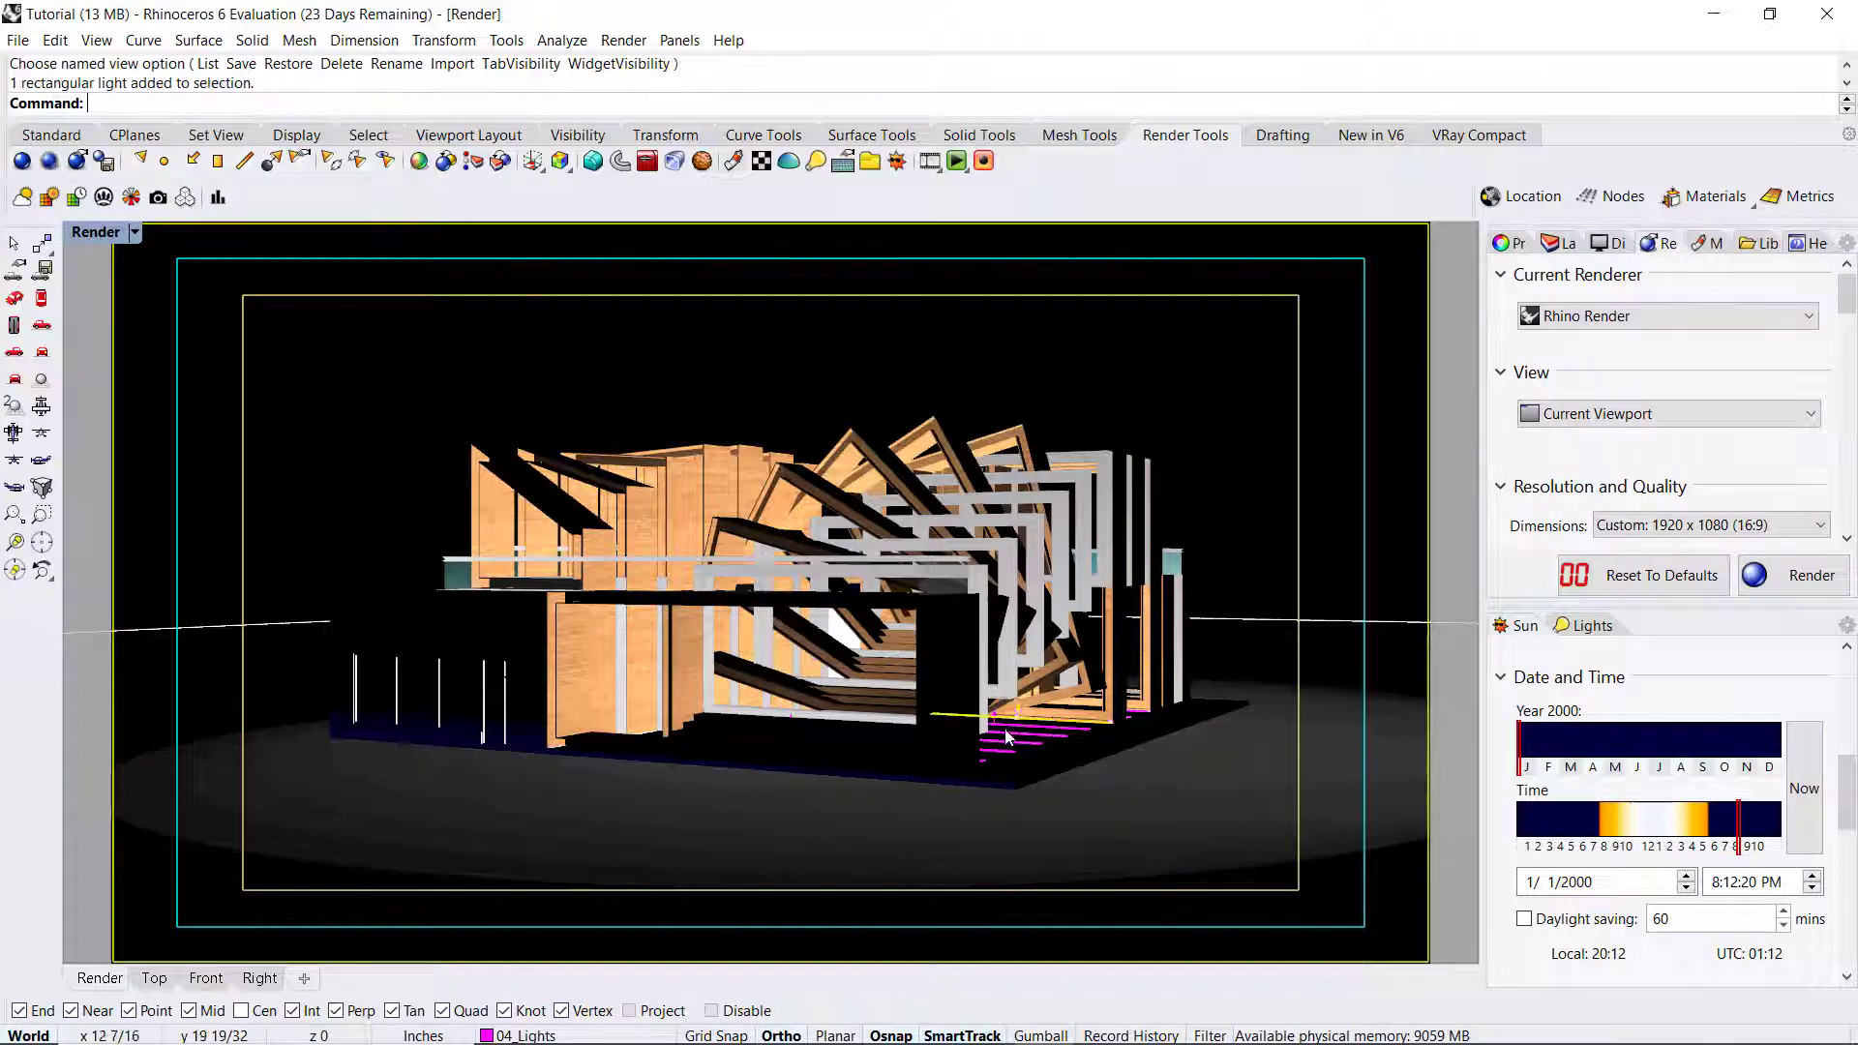
click(1040, 743)
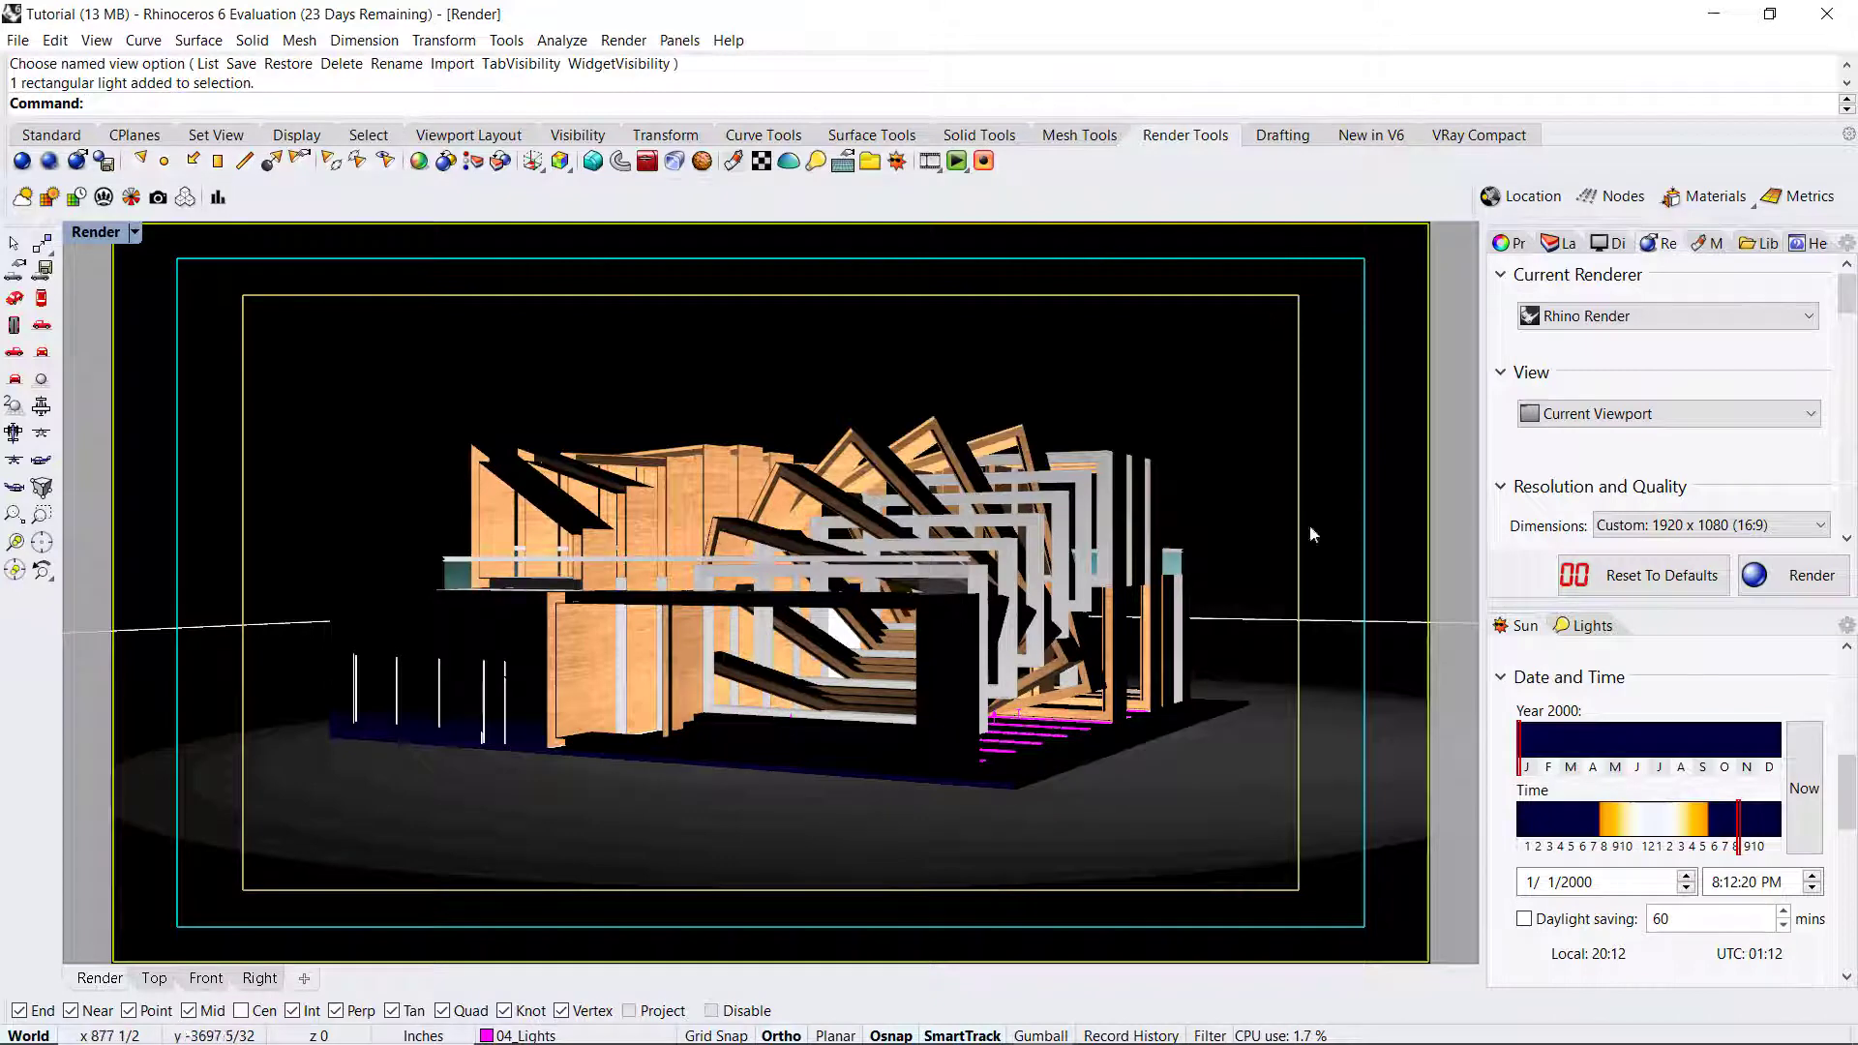
Step: Turn off the display of light objects in the Rendered display mode settings
click(1617, 245)
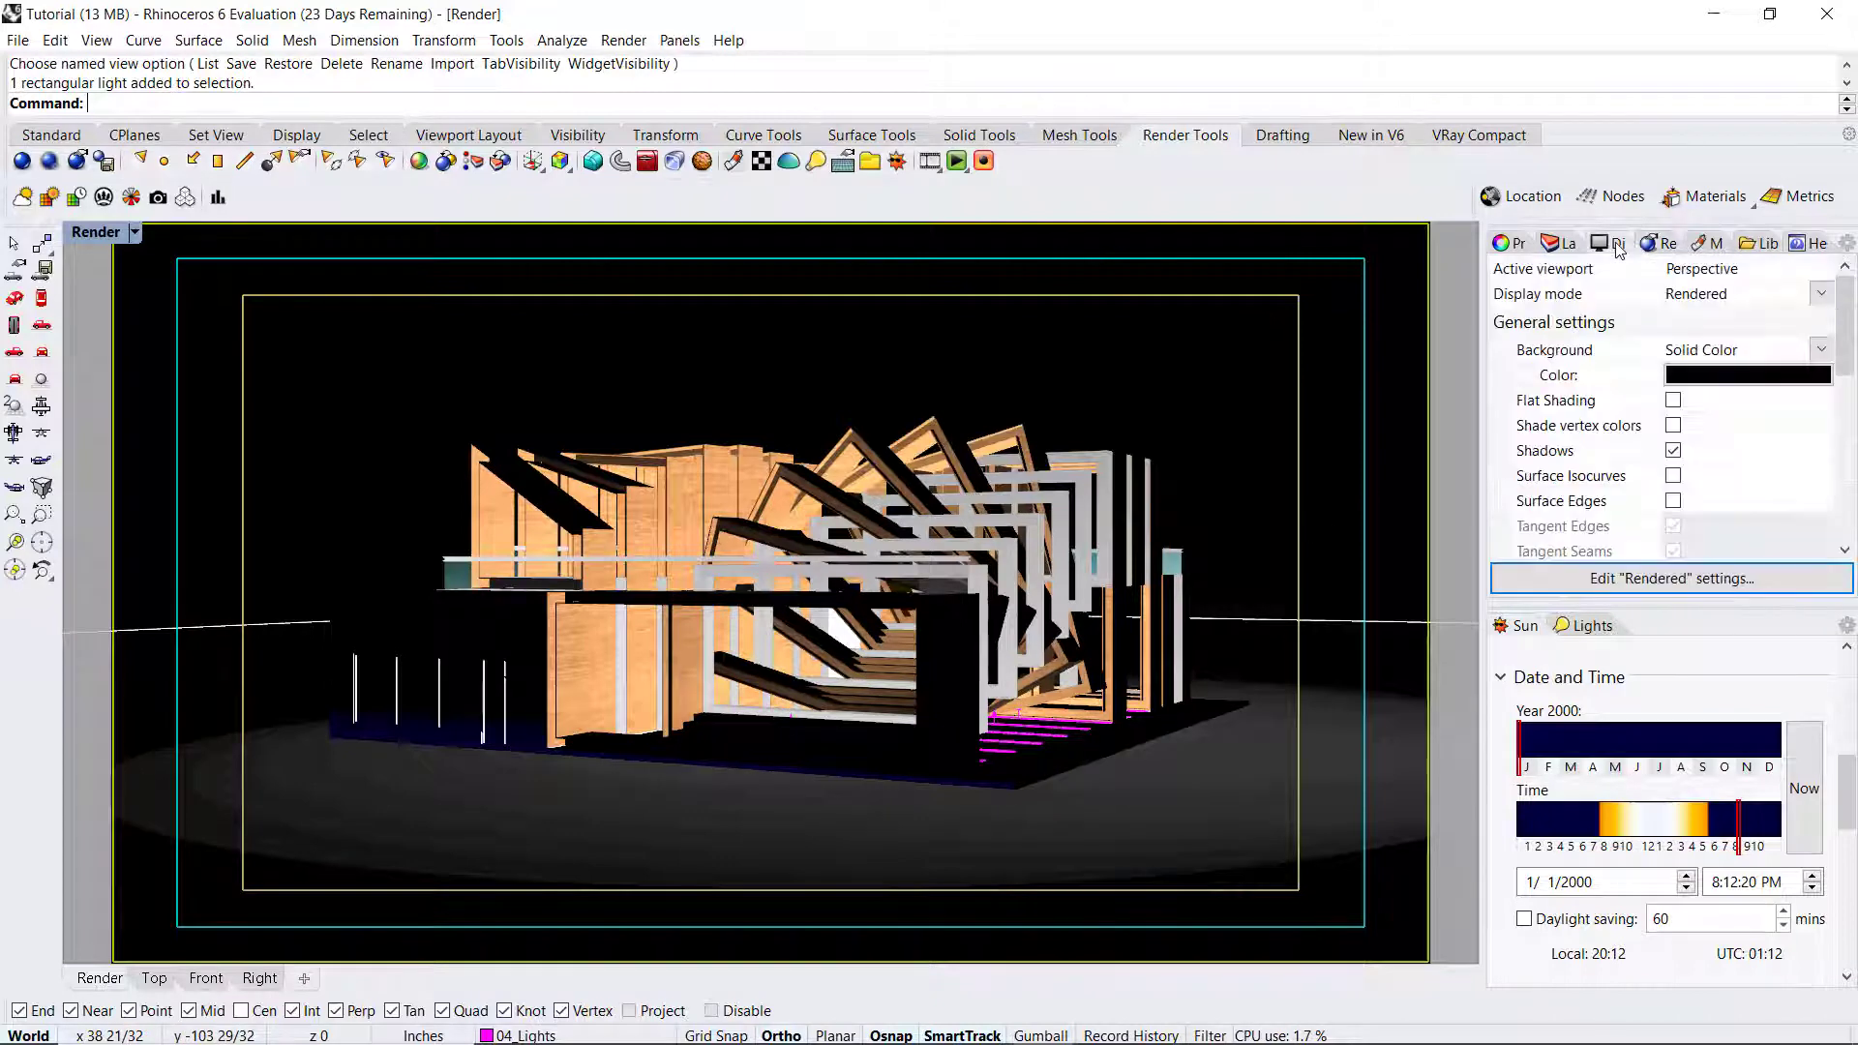
drag(1836, 341, 1840, 391)
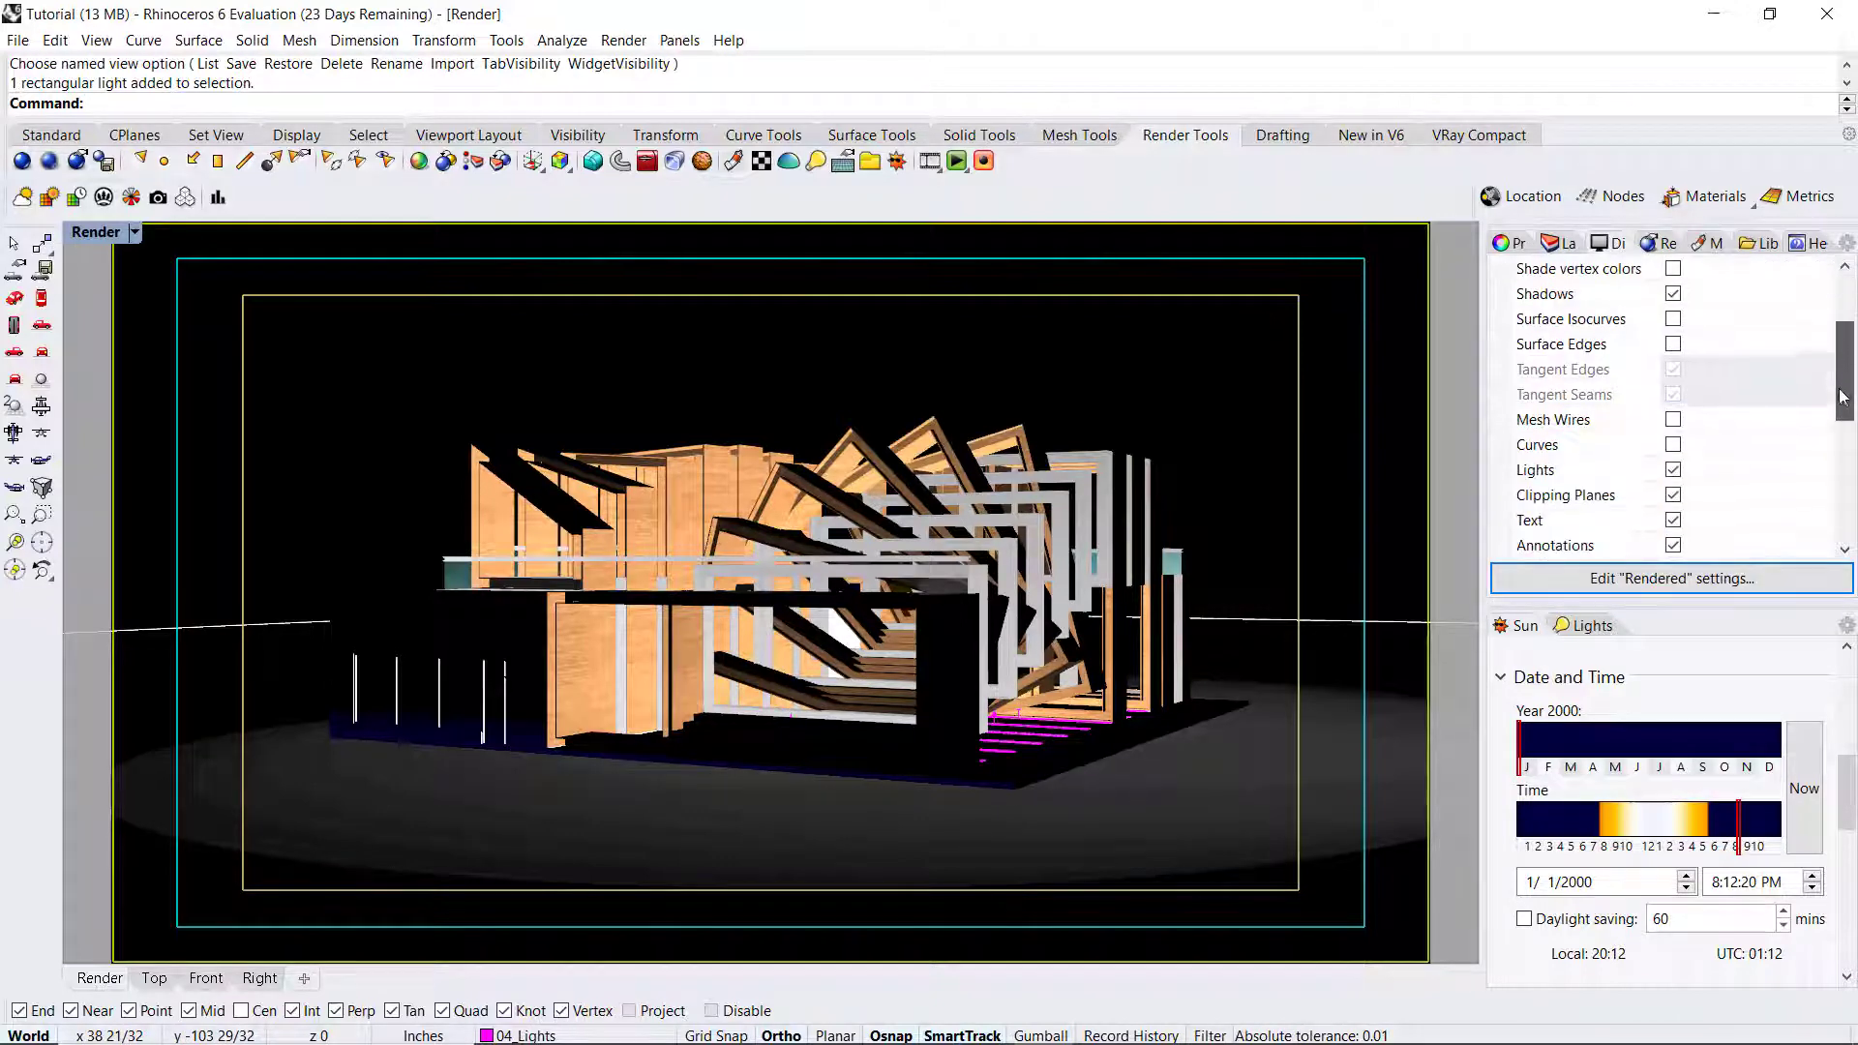
click(1674, 470)
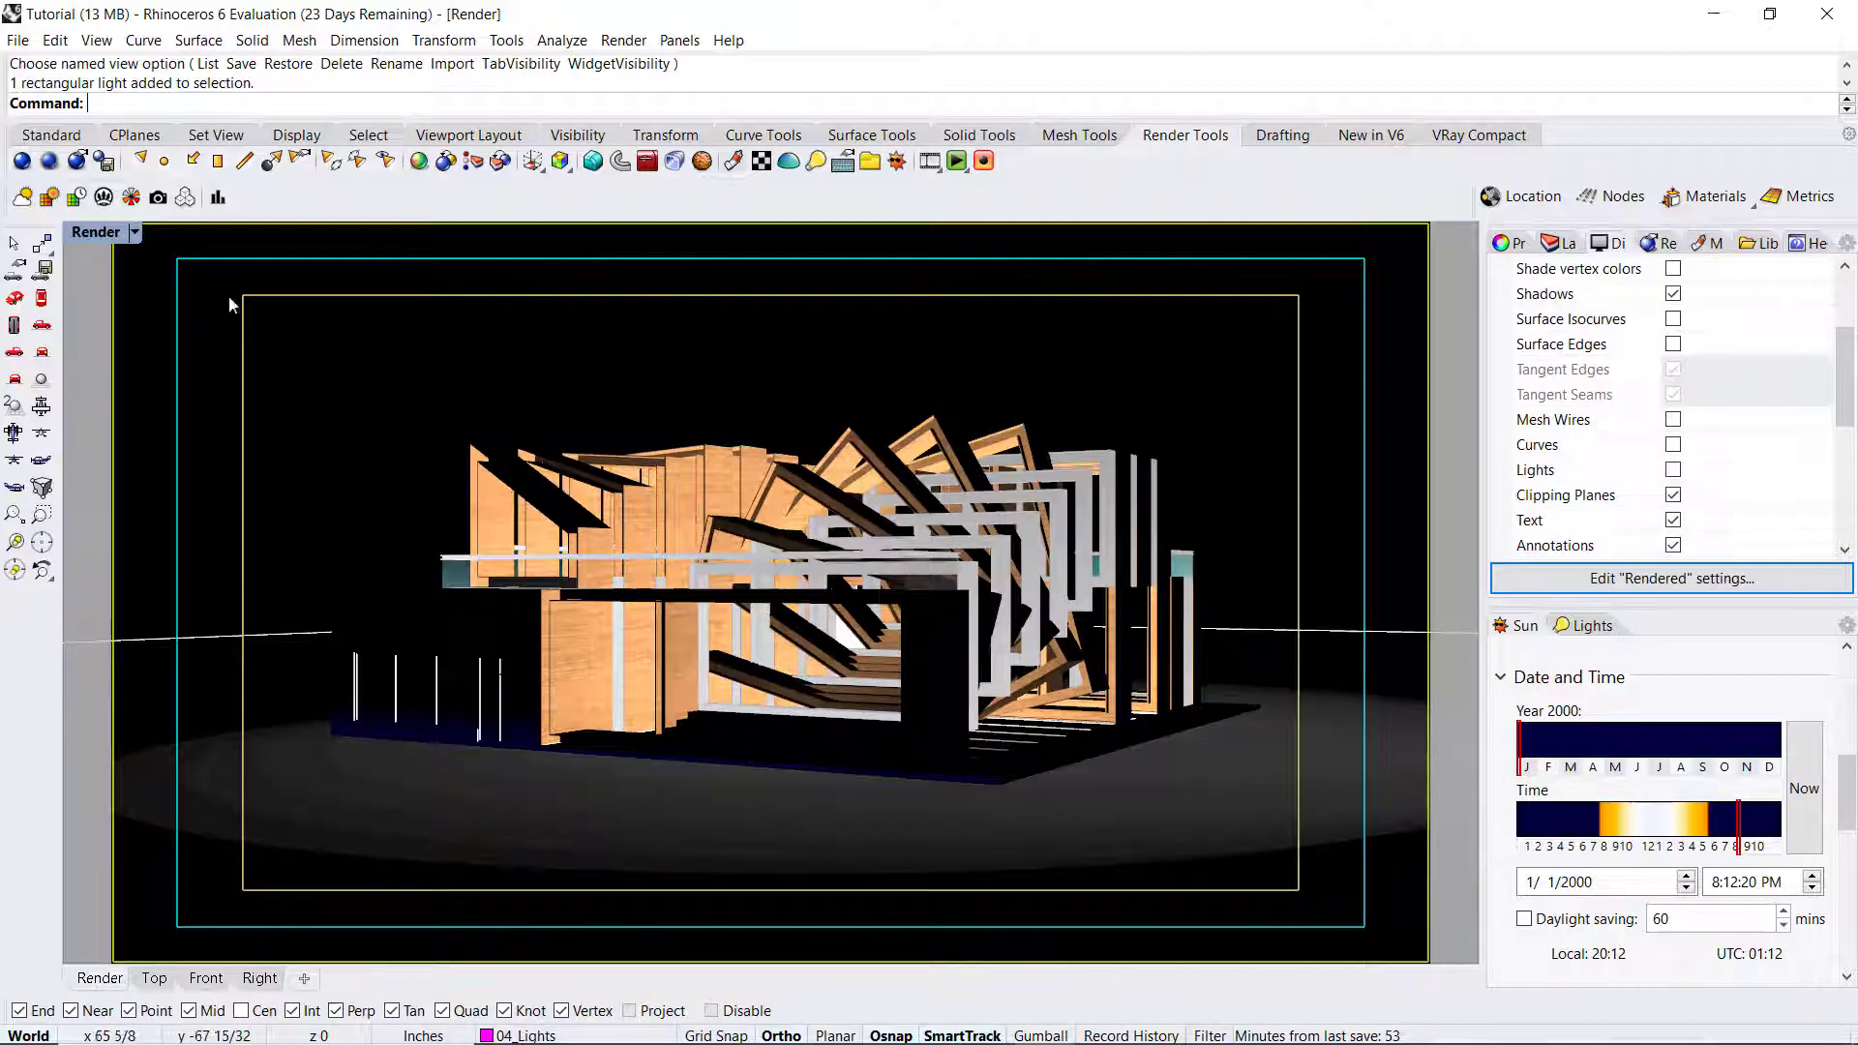
Step: Restore the named view Render in the viewport
click(136, 235)
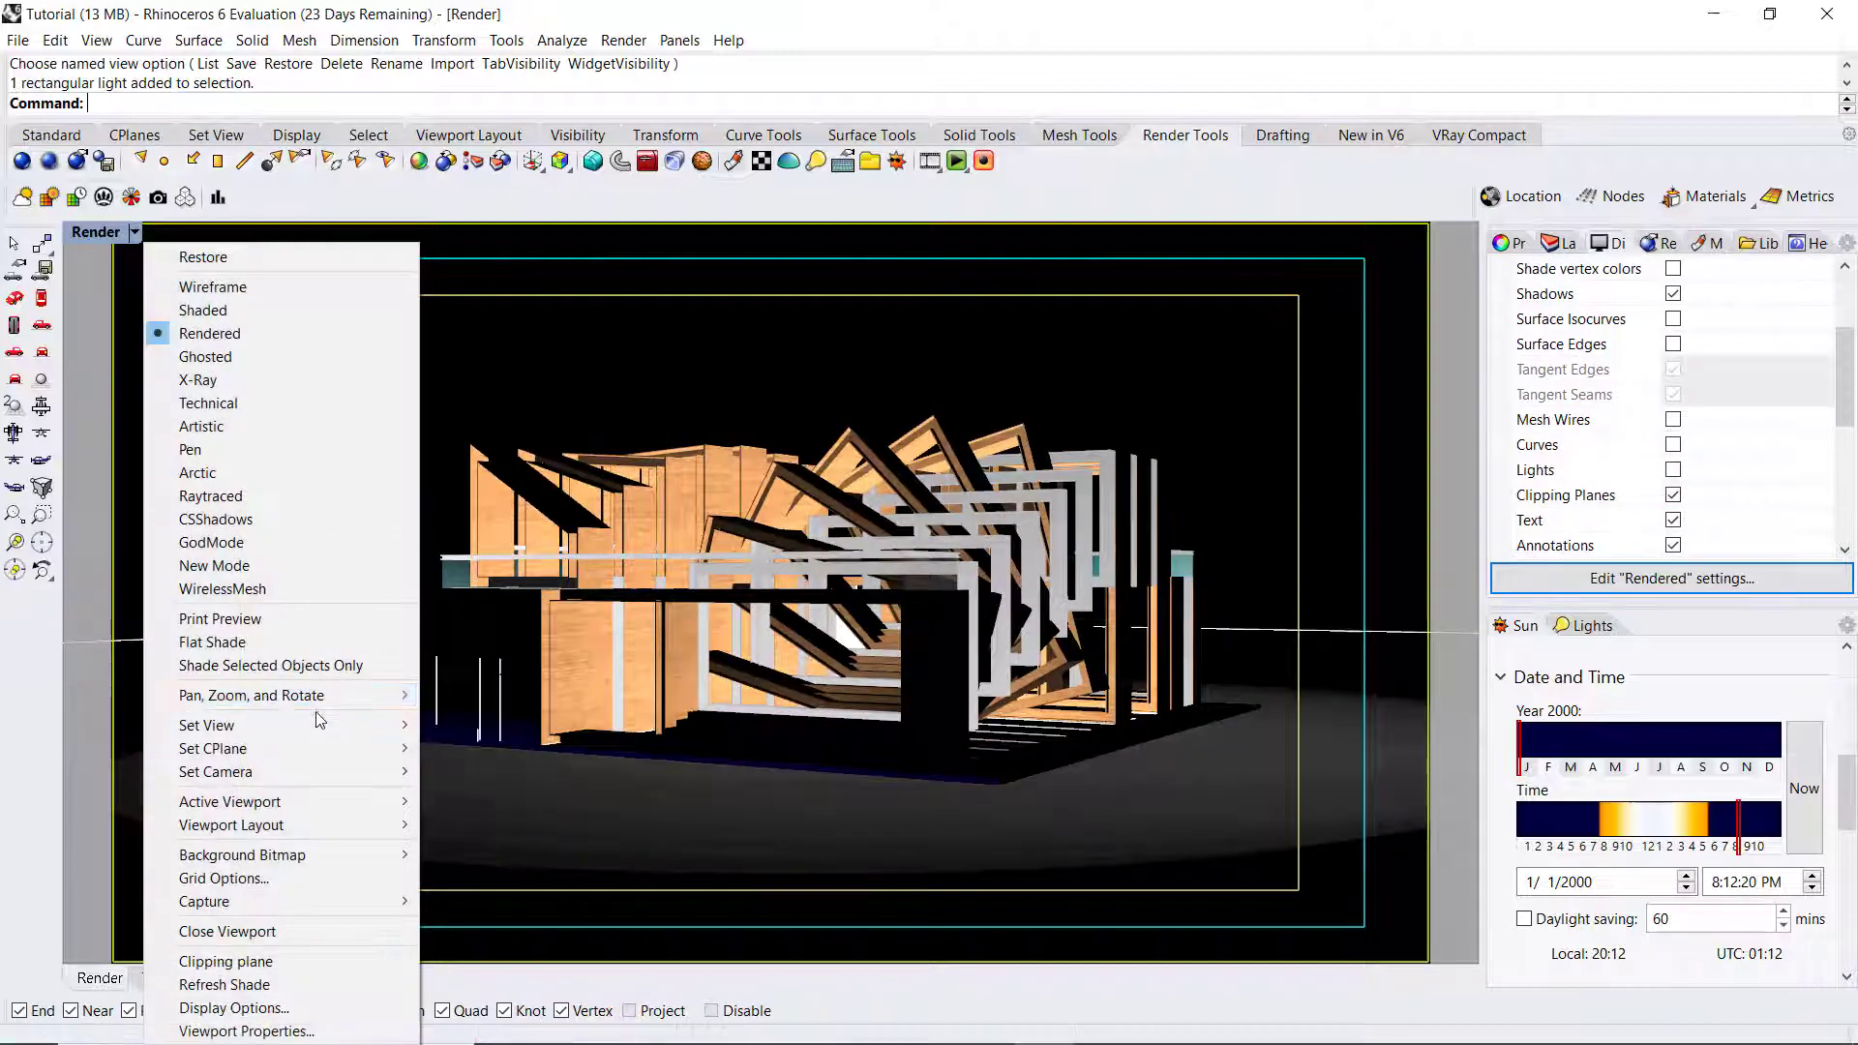
mouse_move(319, 725)
click(494, 1002)
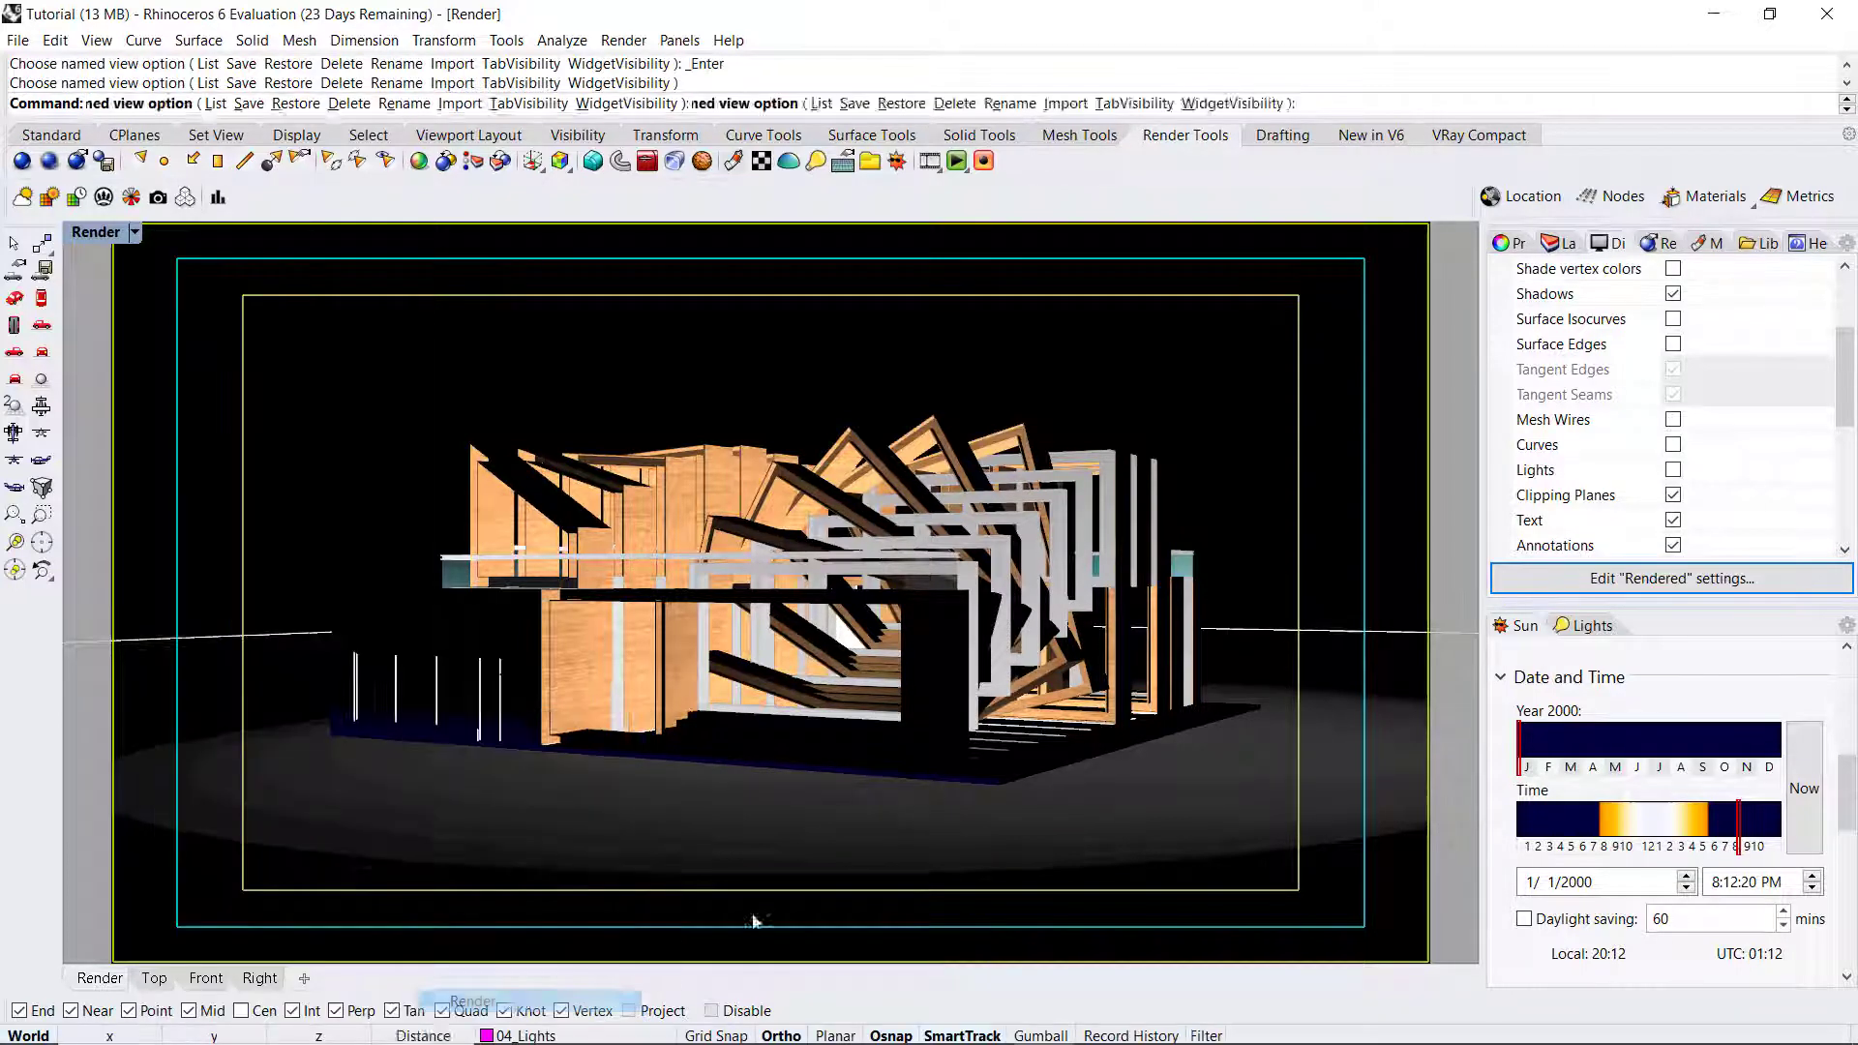
Step: Try a rendering of the current view with the Render command, stop it partway and close the render window
text(Ren)
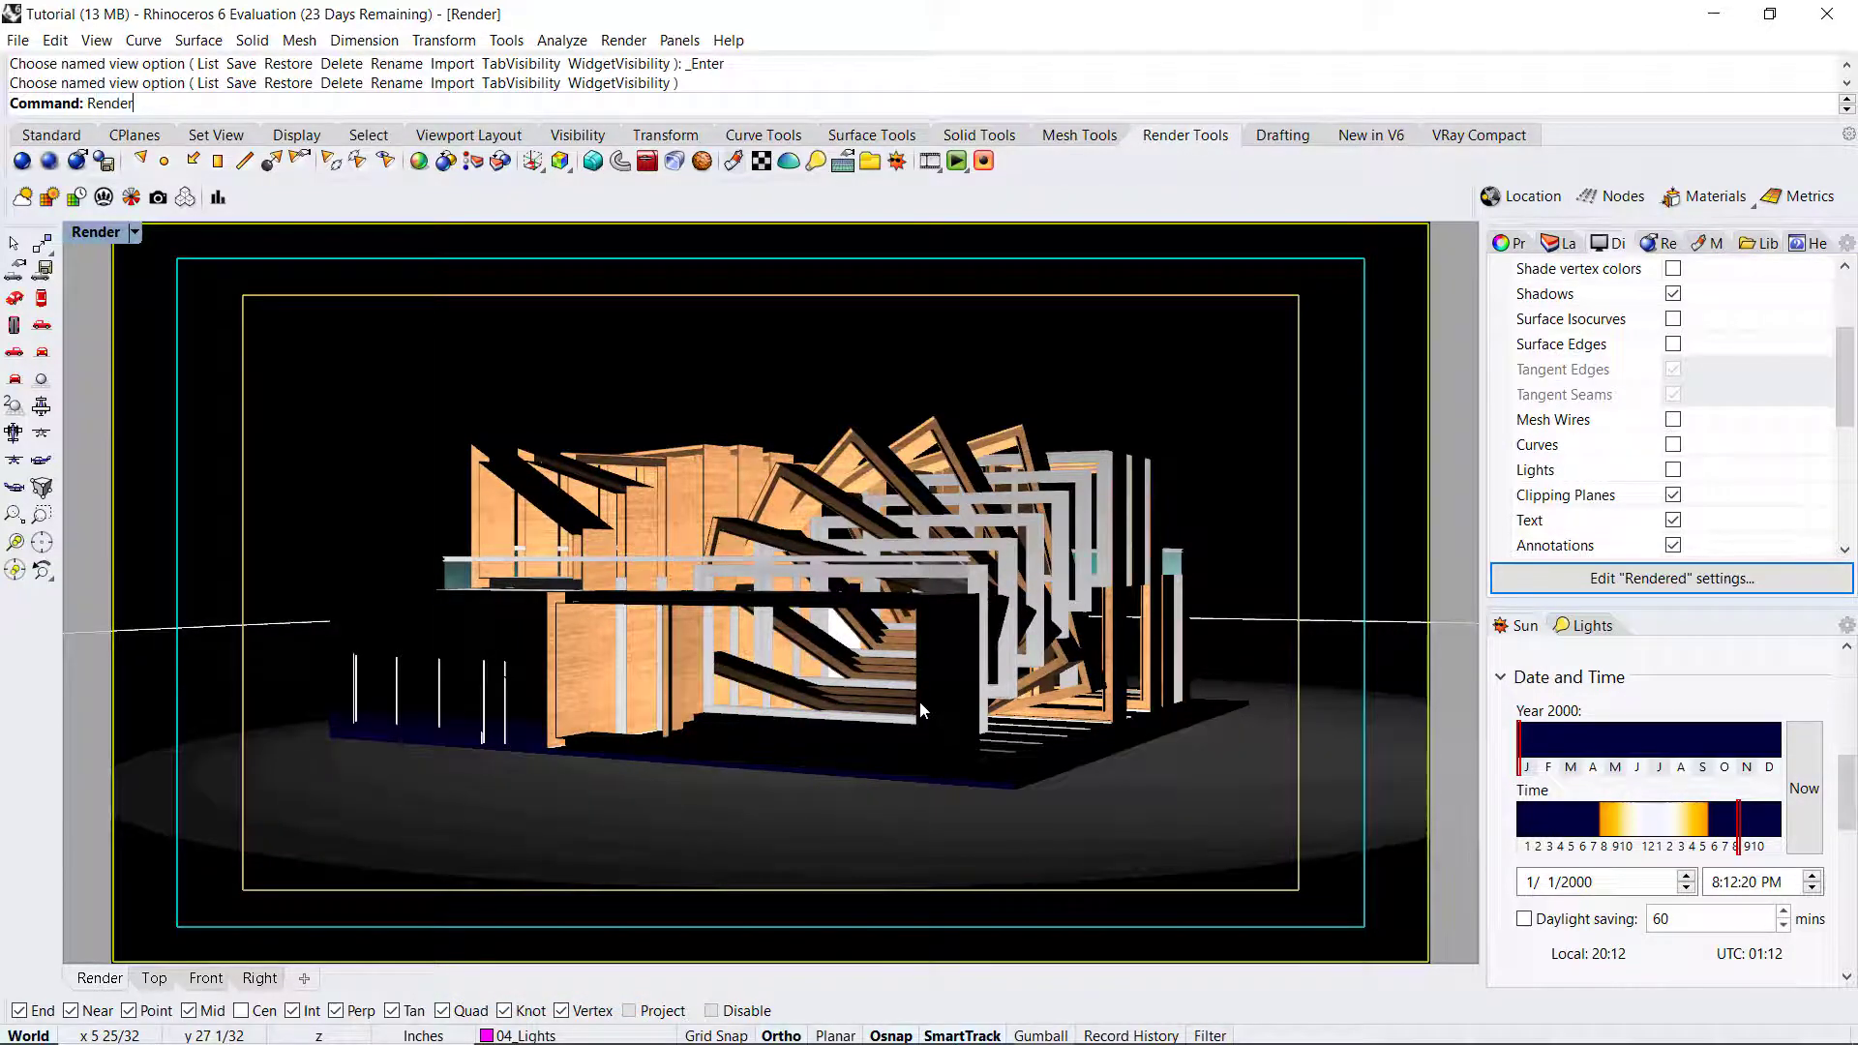
text(der)
key(Return)
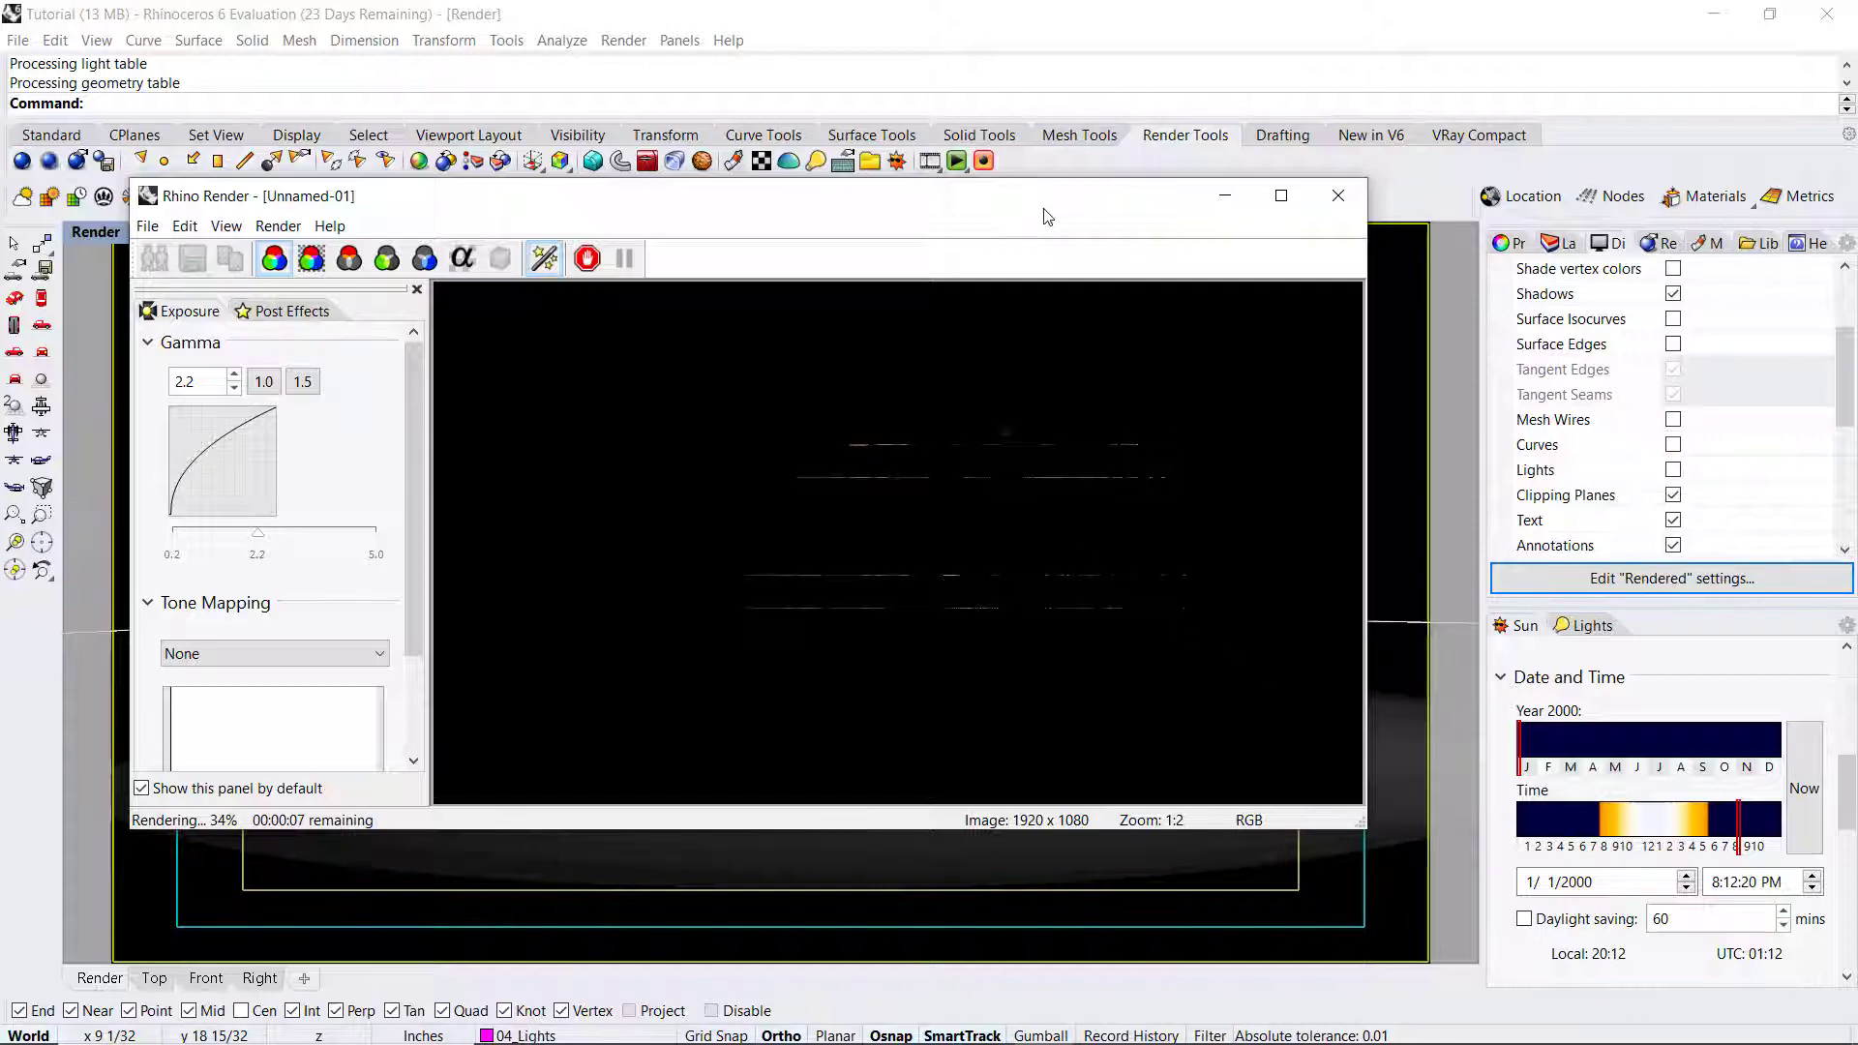
drag(1044, 214, 1071, 250)
click(616, 292)
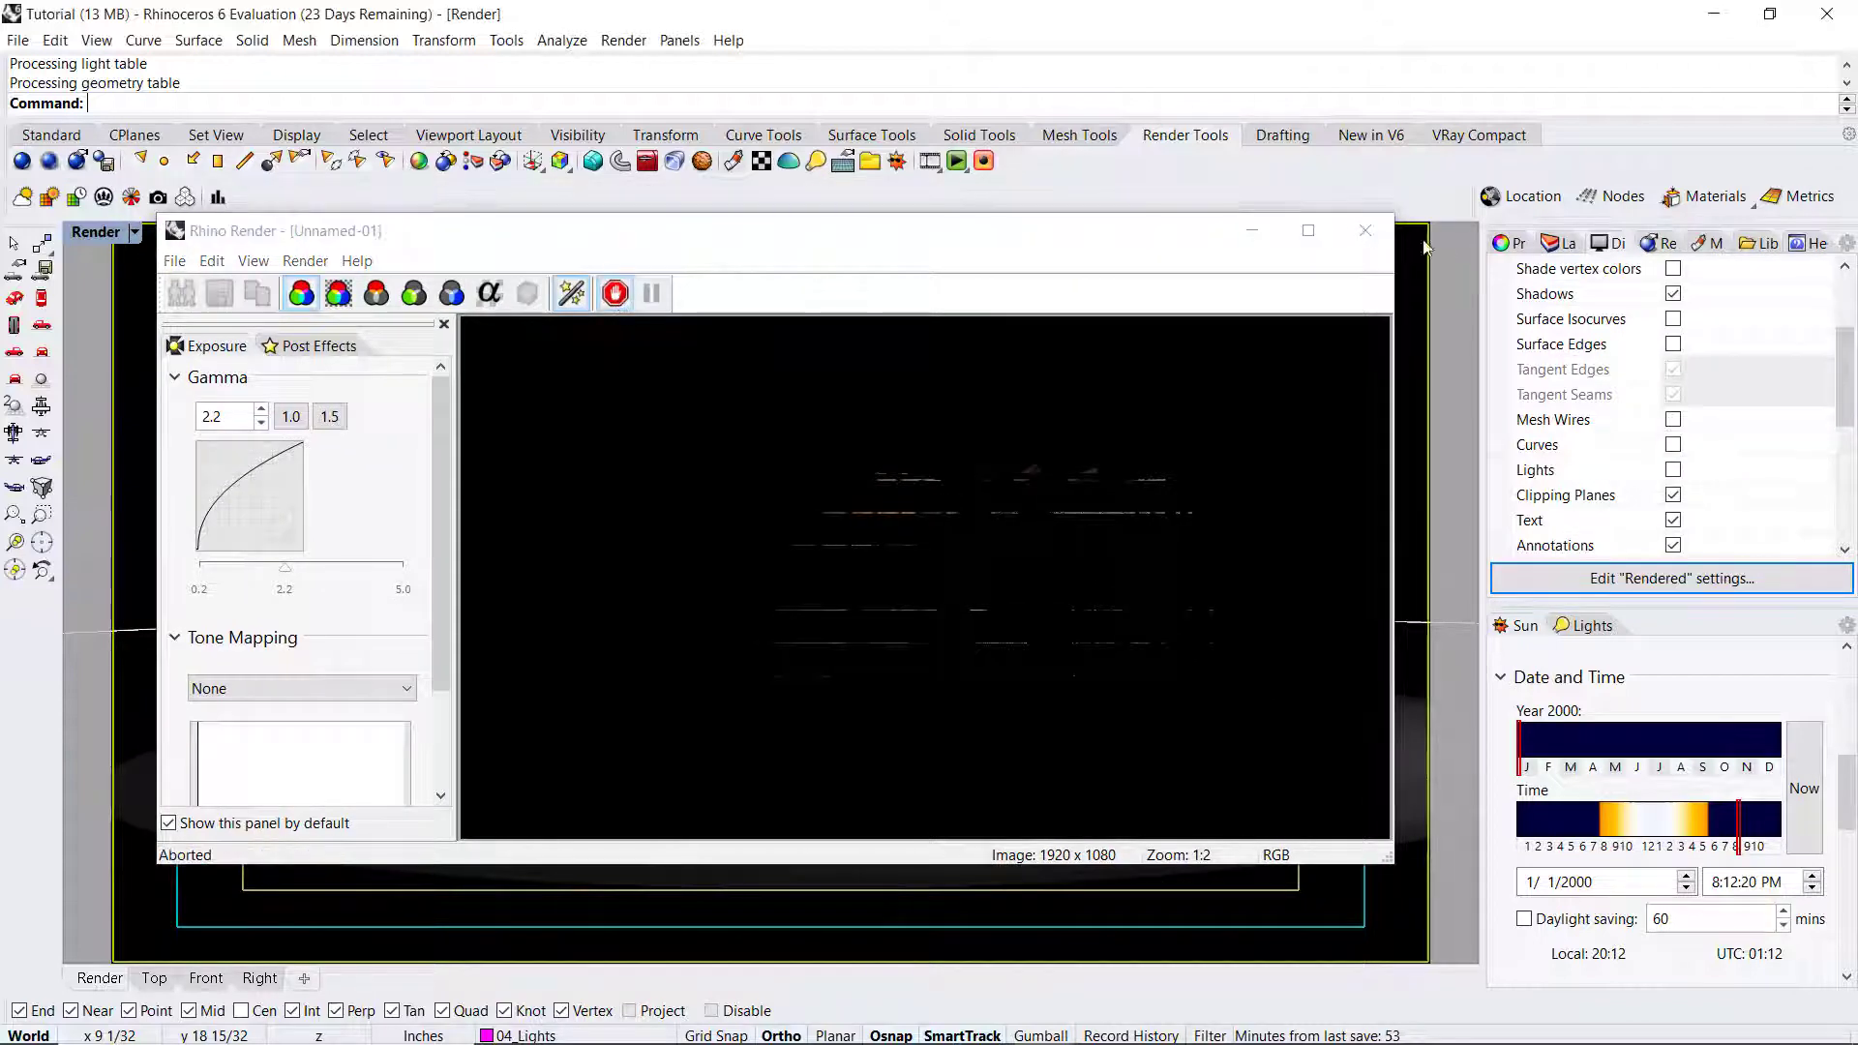
click(1365, 232)
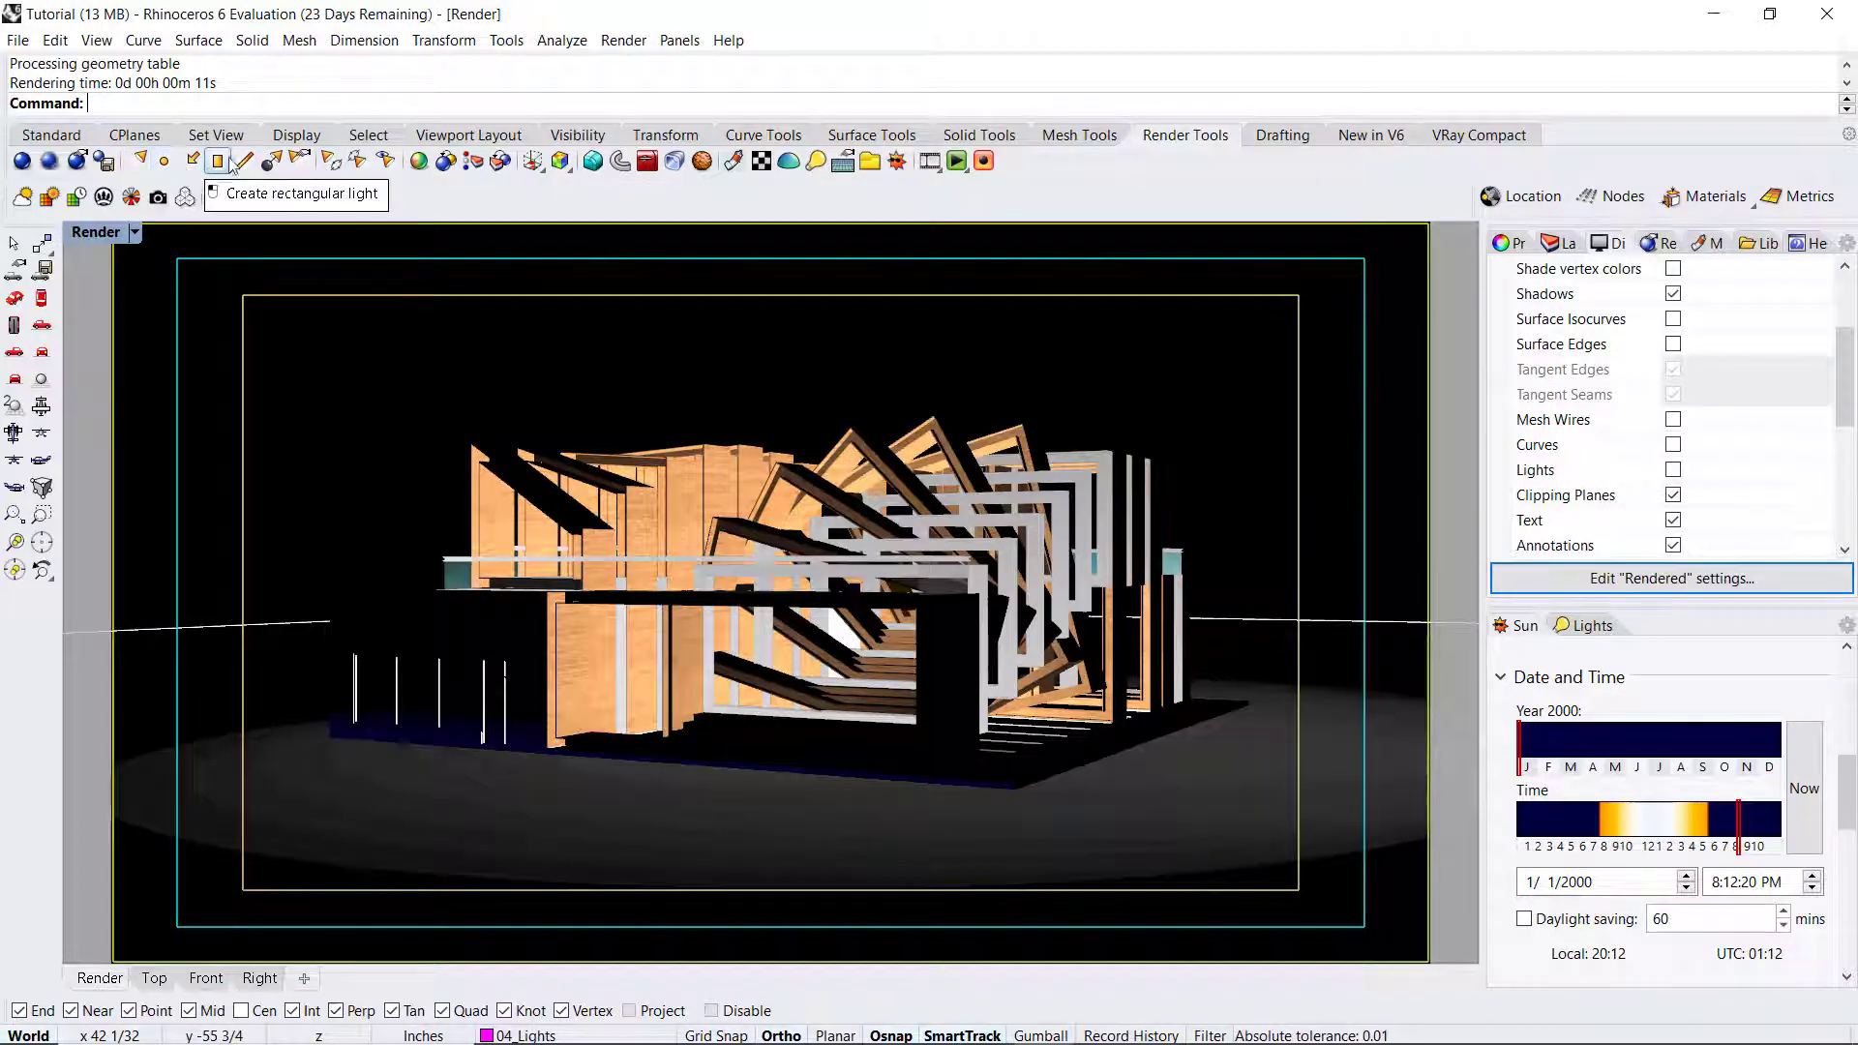
Step: Open the layer list of the model
click(1577, 245)
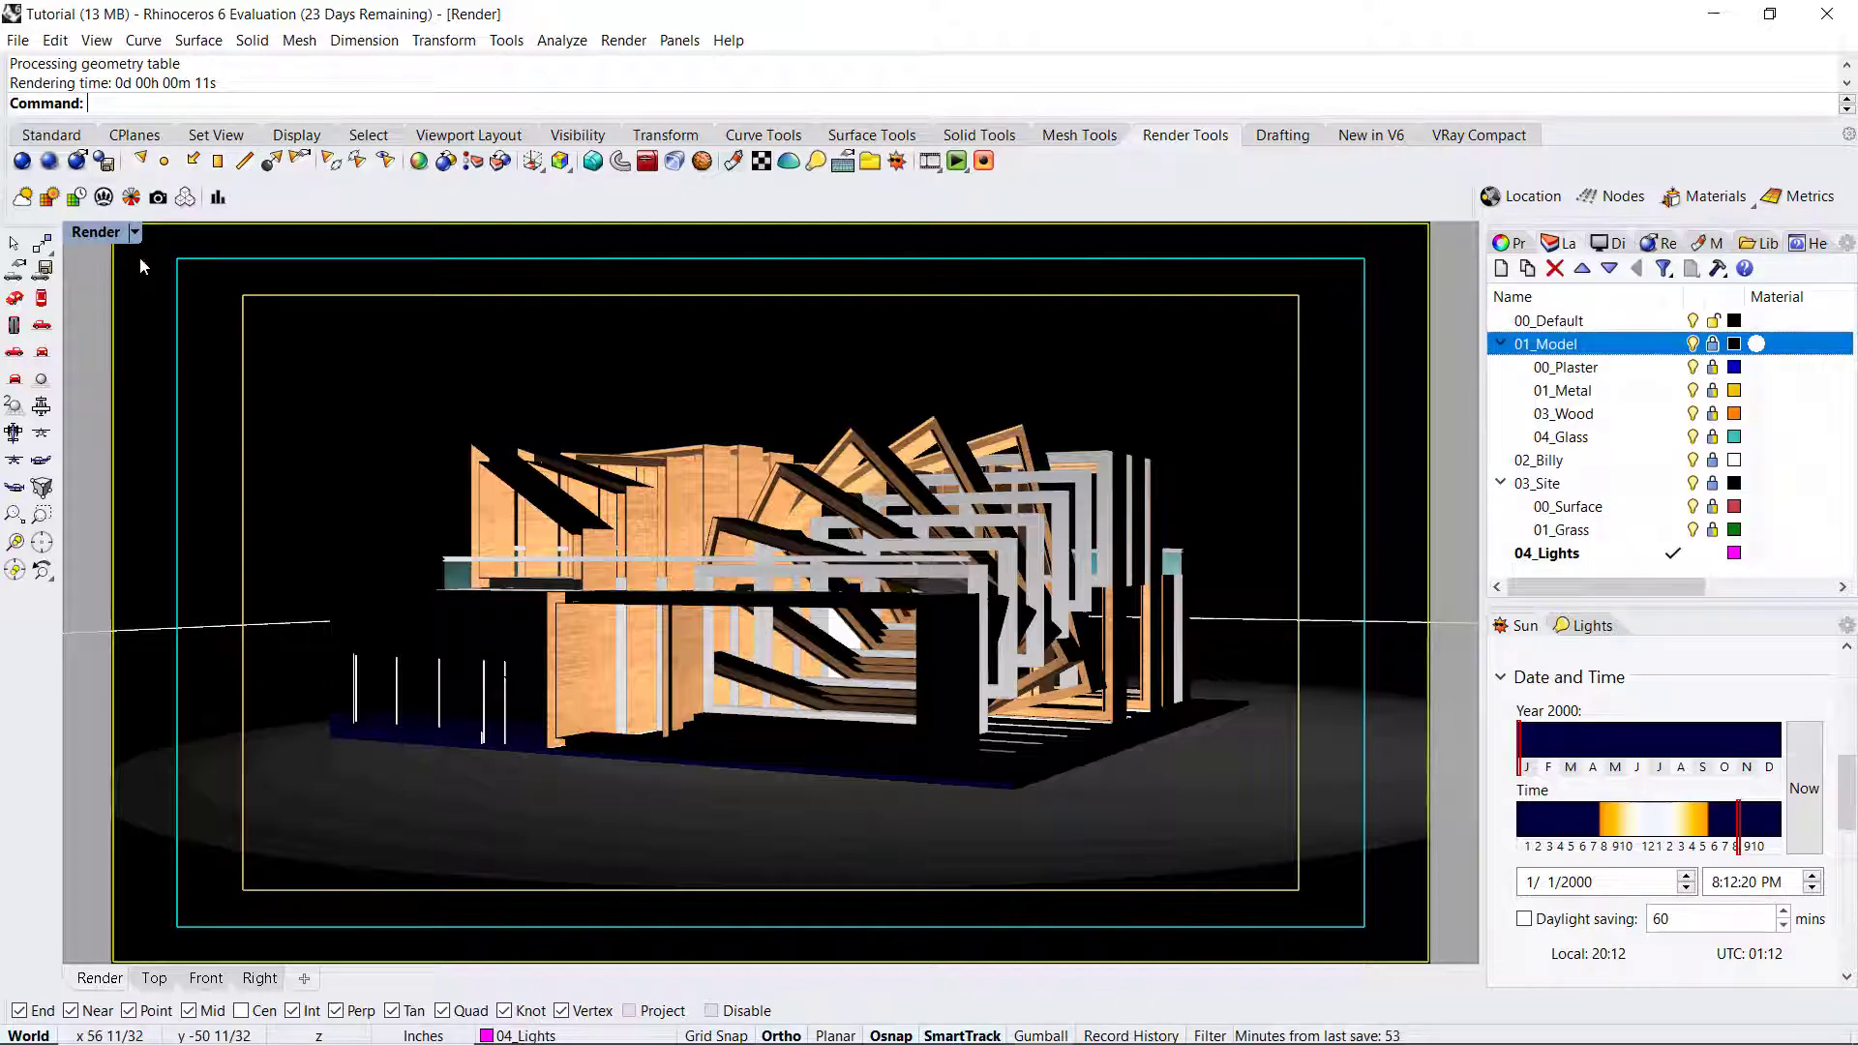